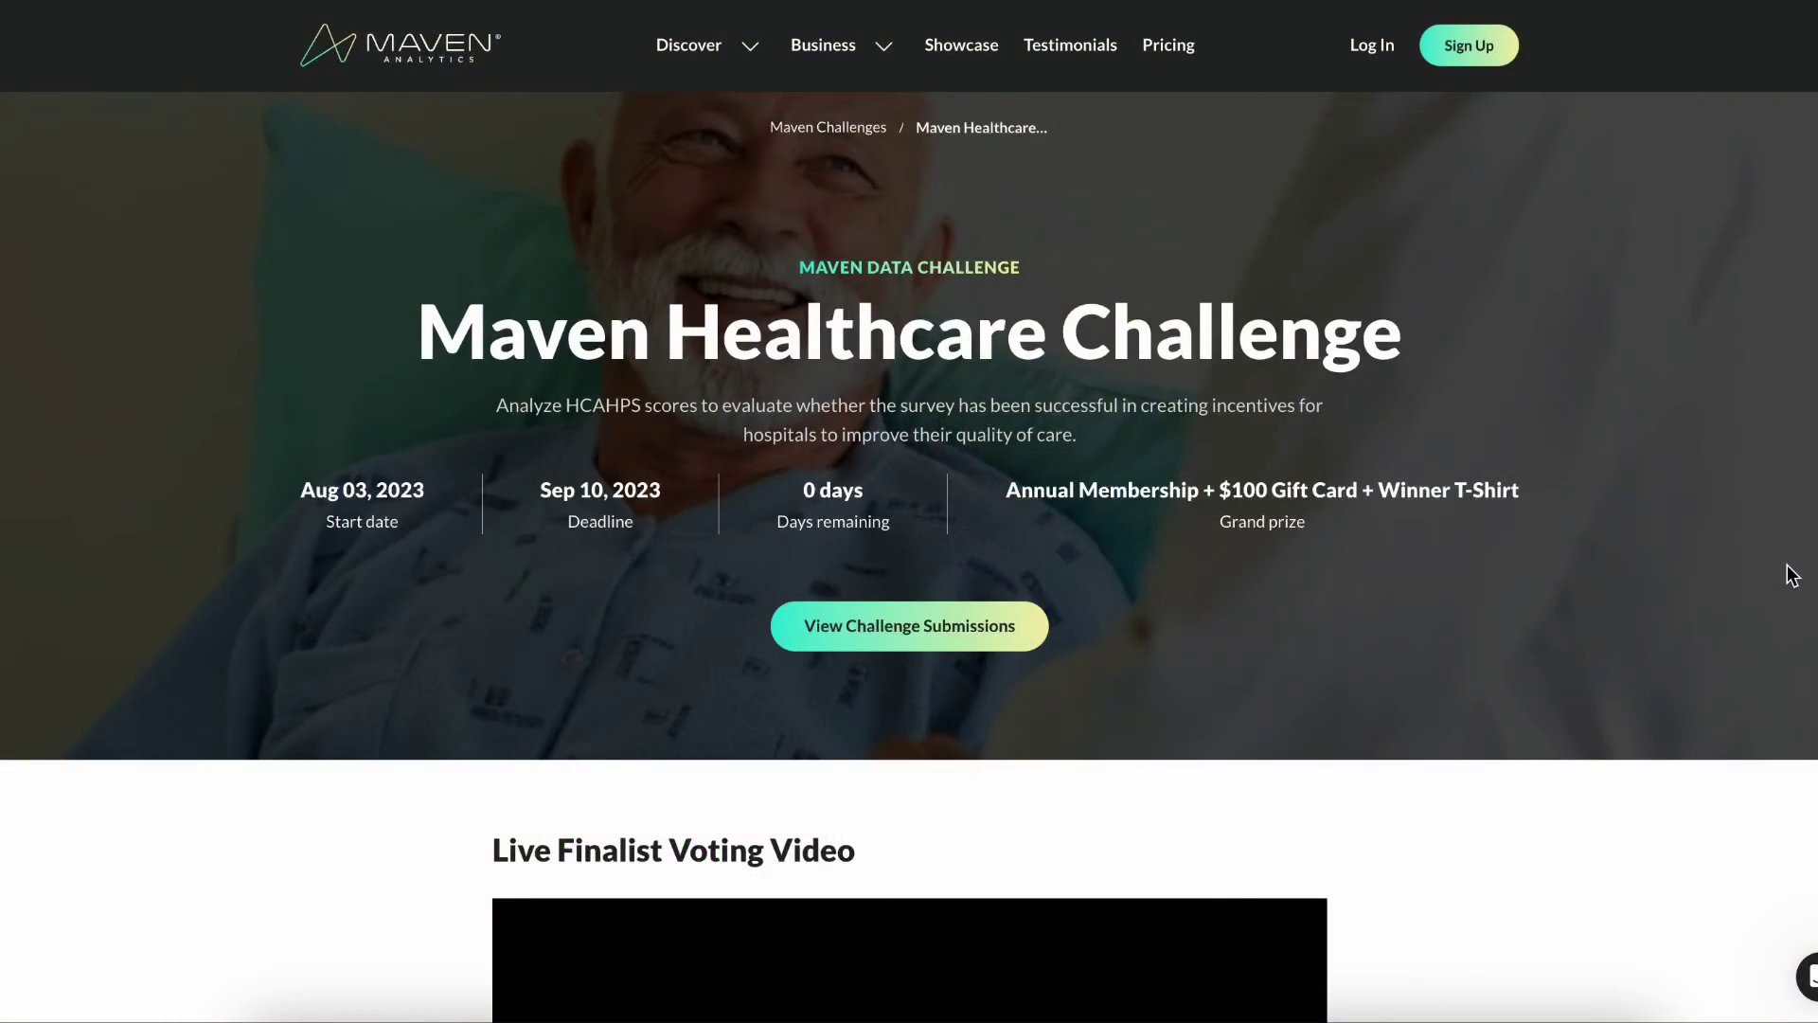
# Open the data preview of the HCAHPS Patient Survey data set on the Maven Healthcare Challenge page
pyautogui.scroll(-6, 1793, 575)
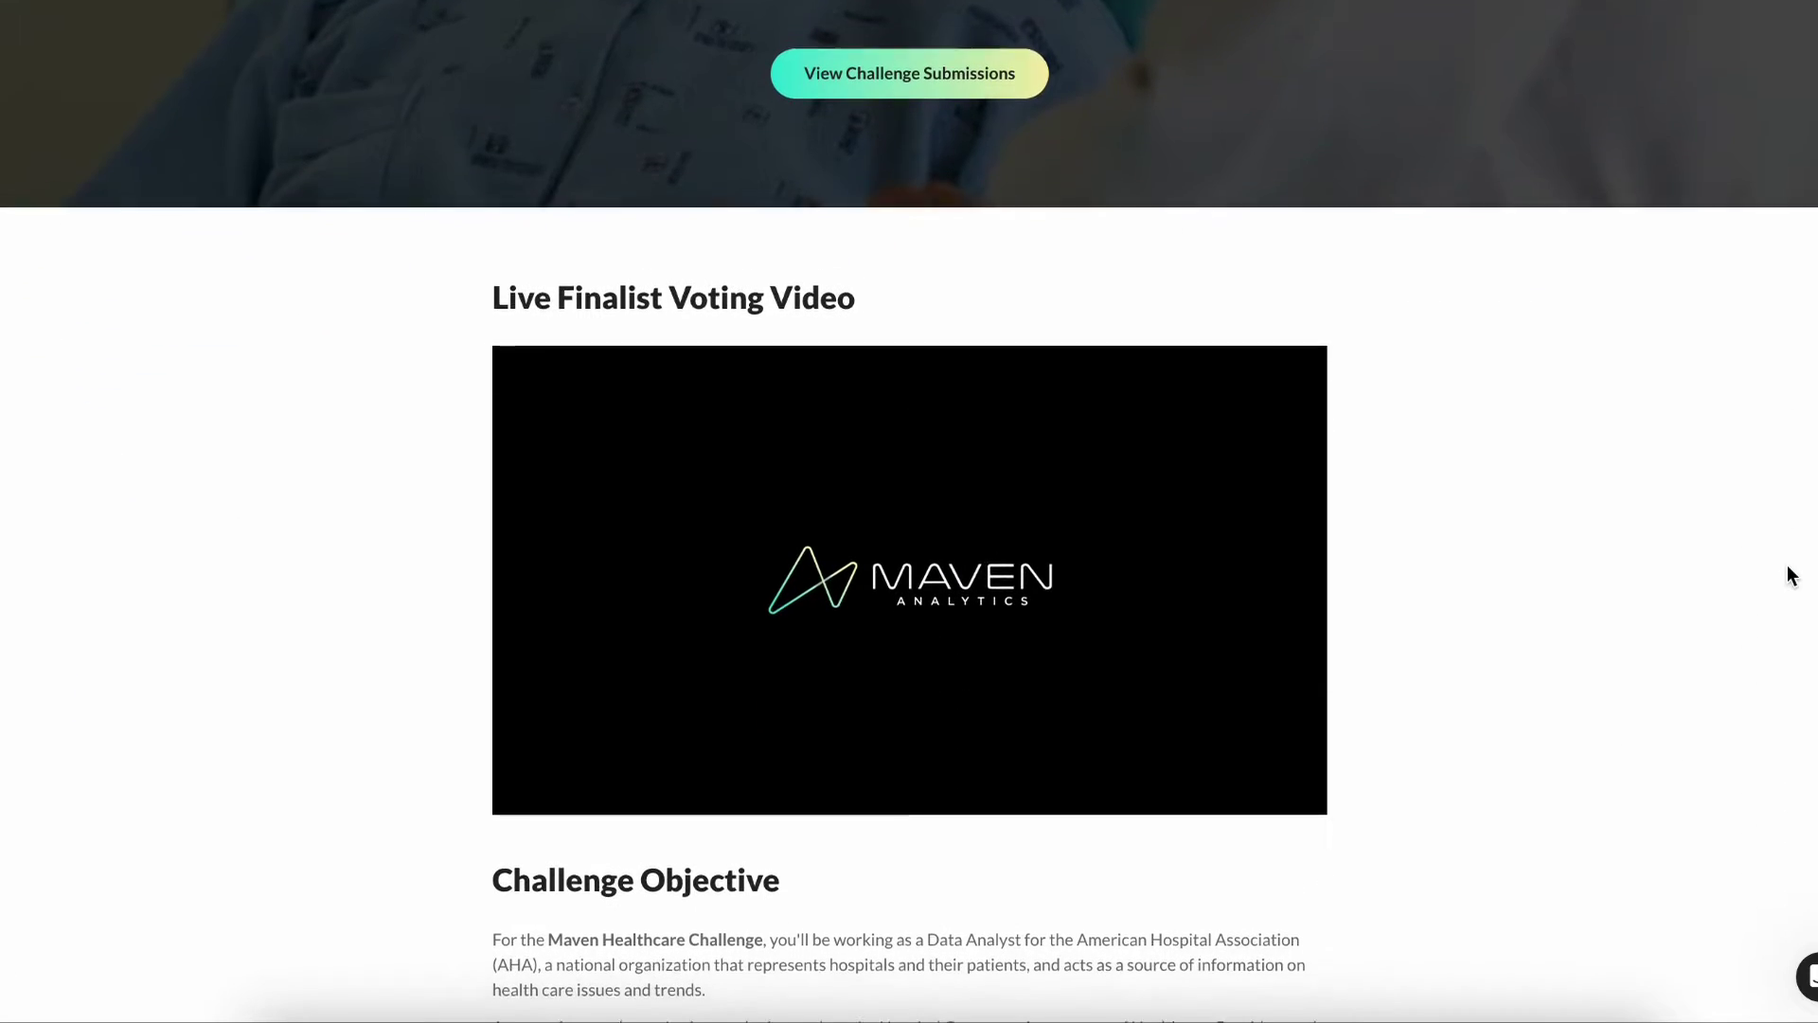
pyautogui.scroll(-8, 1792, 575)
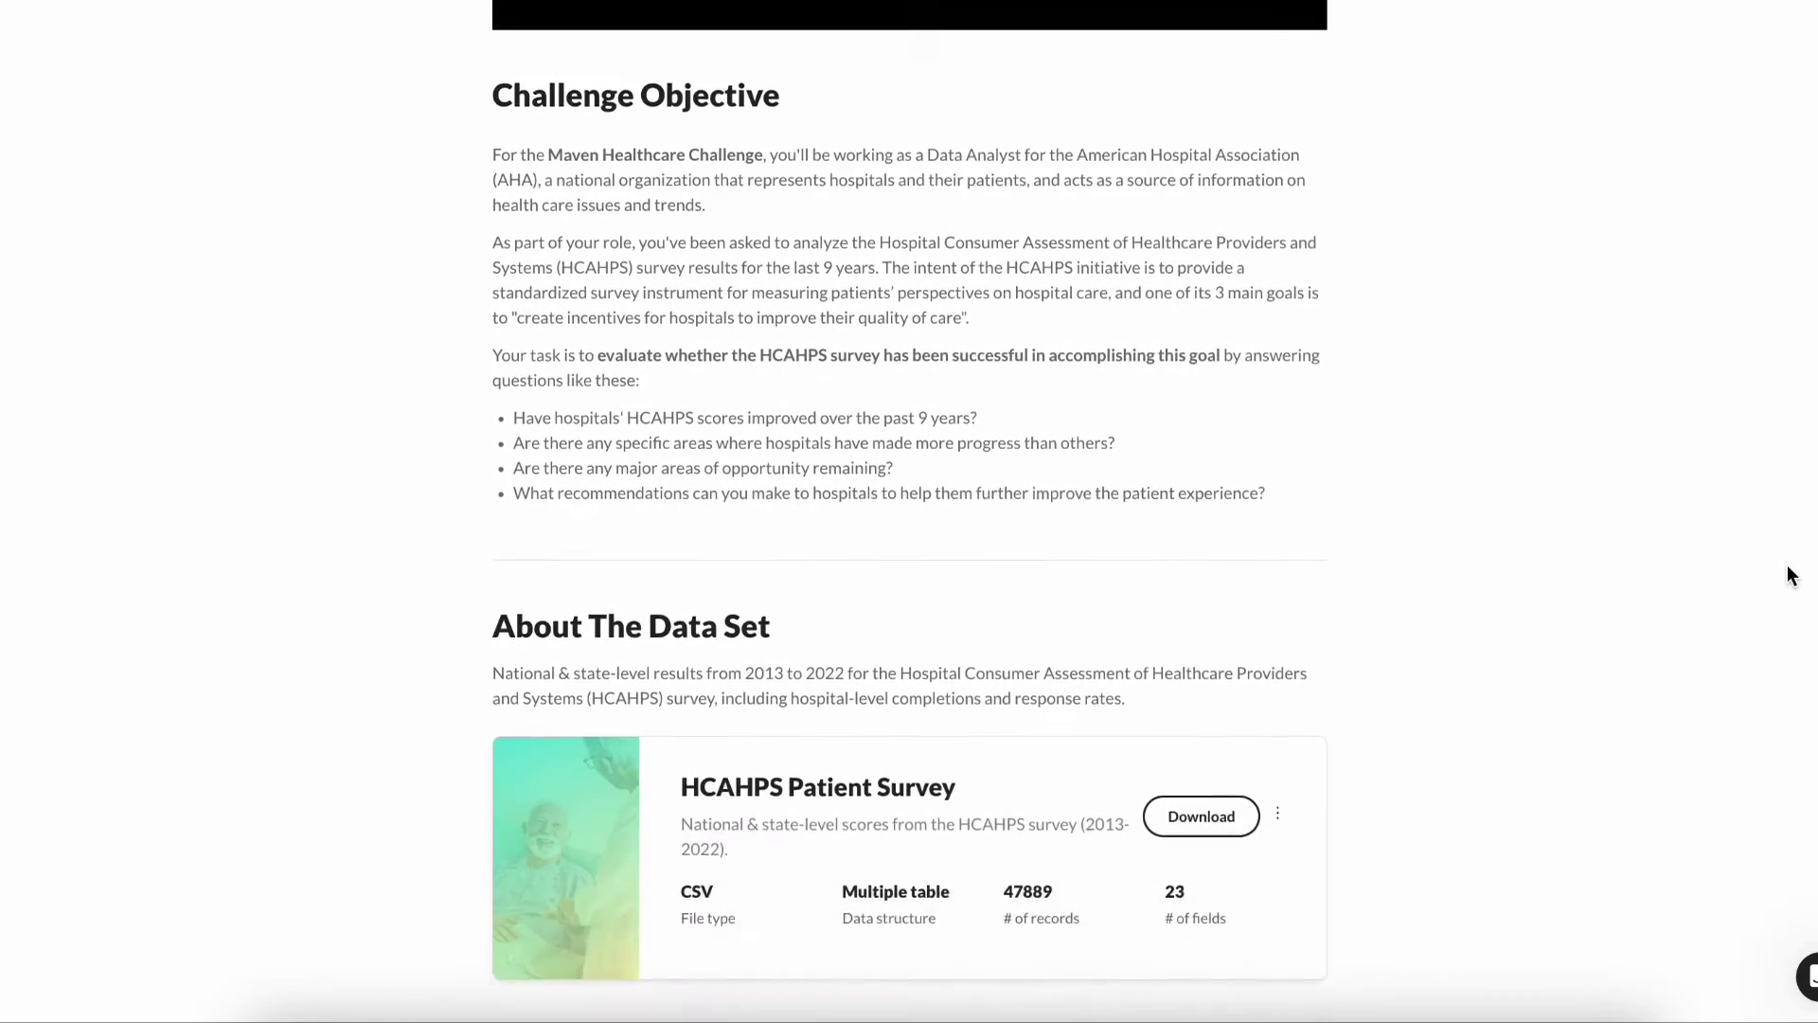
pyautogui.scroll(-5, 1791, 573)
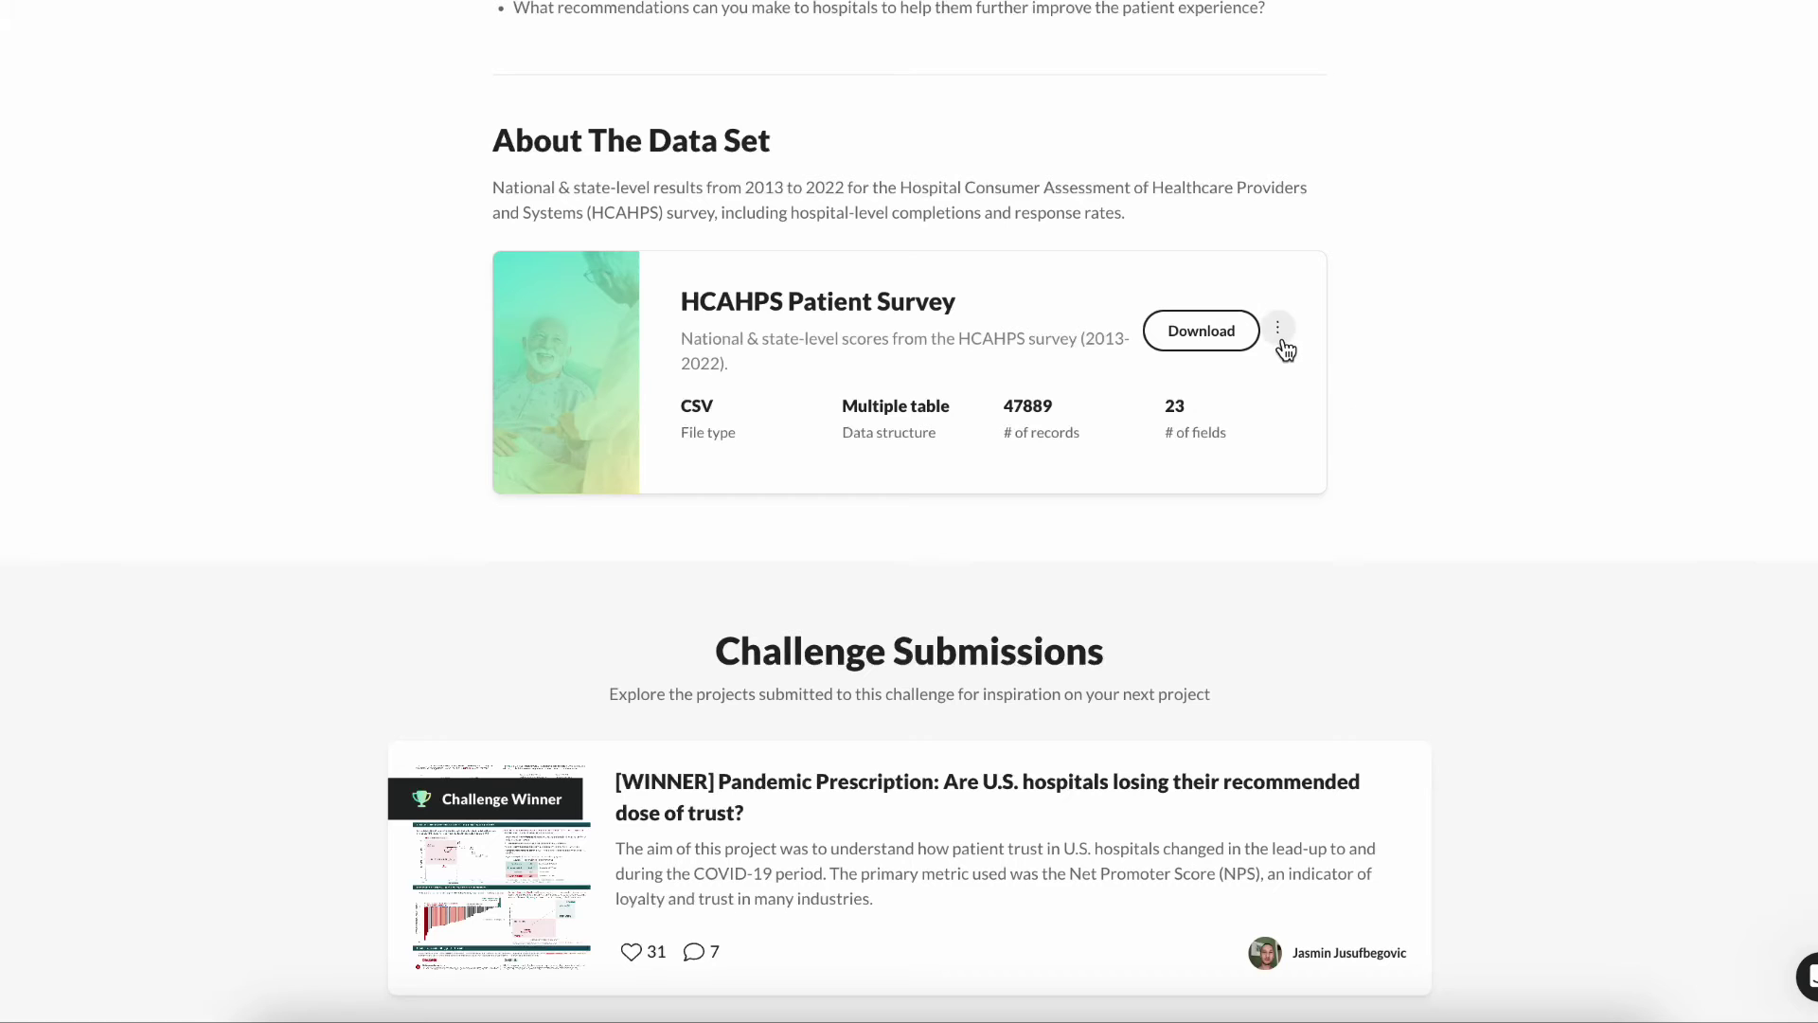
pyautogui.click(1280, 341)
pyautogui.click(1311, 365)
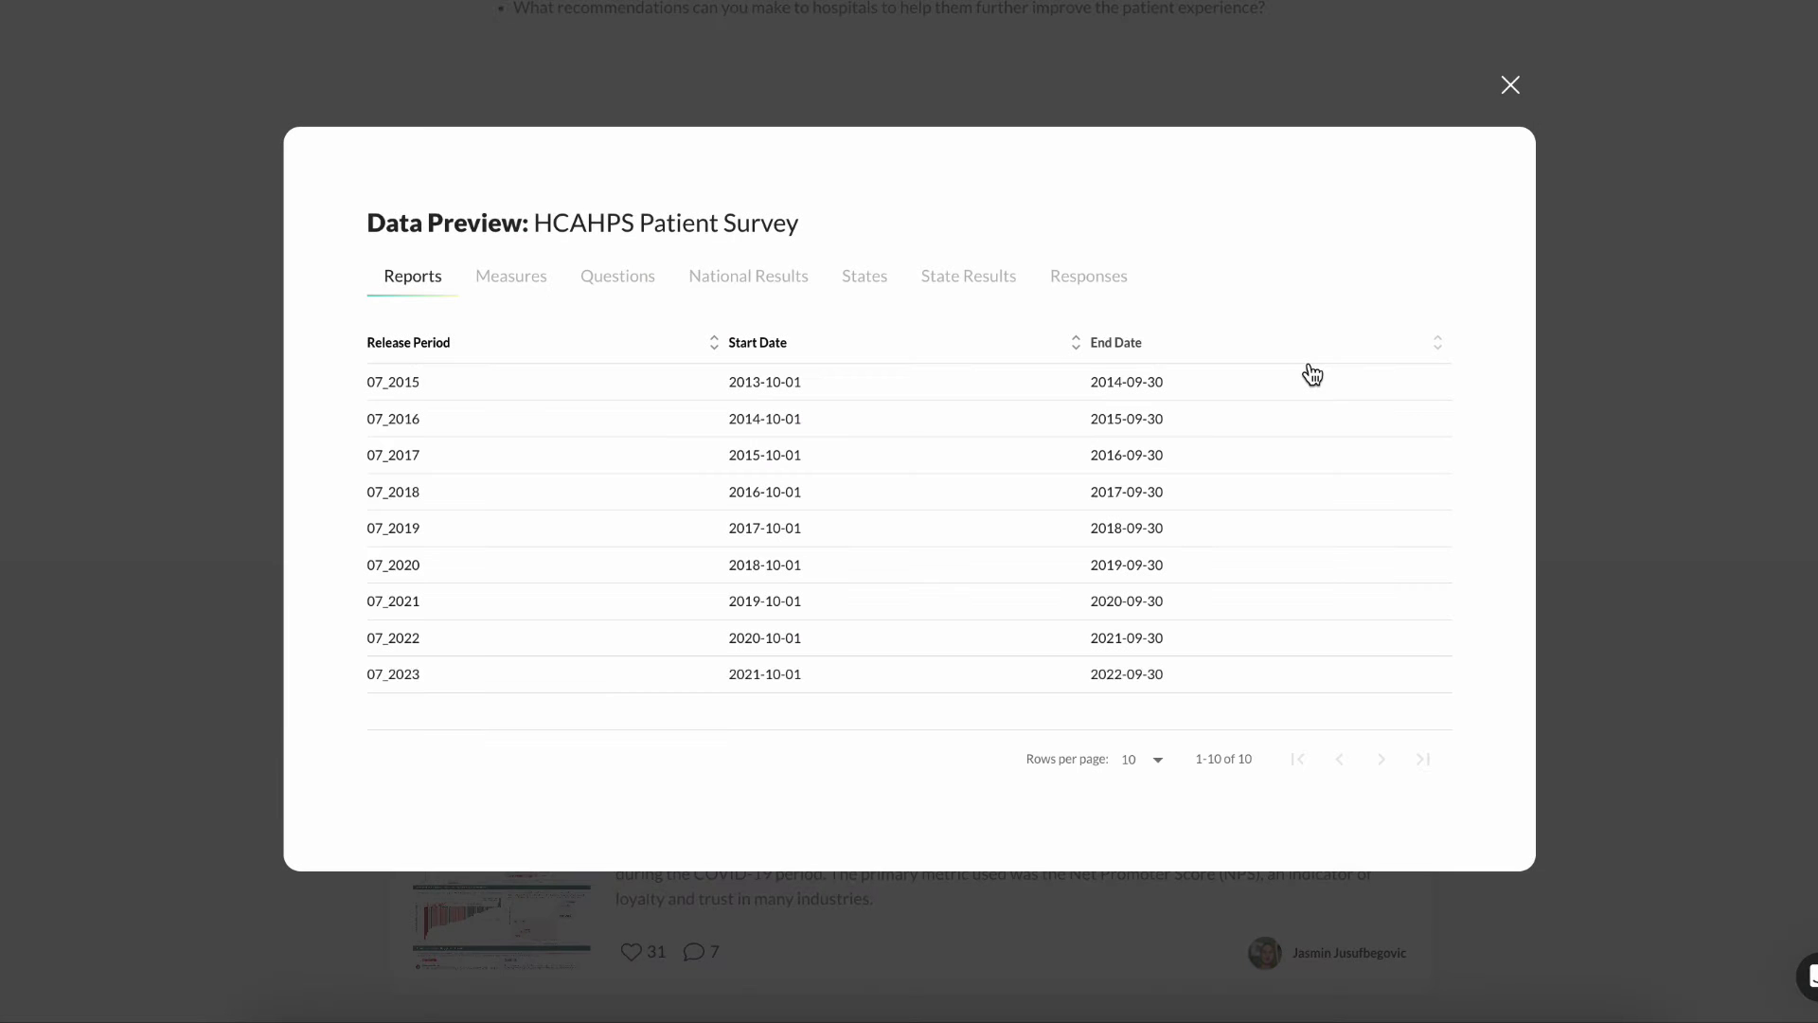
# Look through the Measures, Questions, National Results, States, State Results and Responses tables in the data preview
pyautogui.click(503, 286)
pyautogui.click(616, 280)
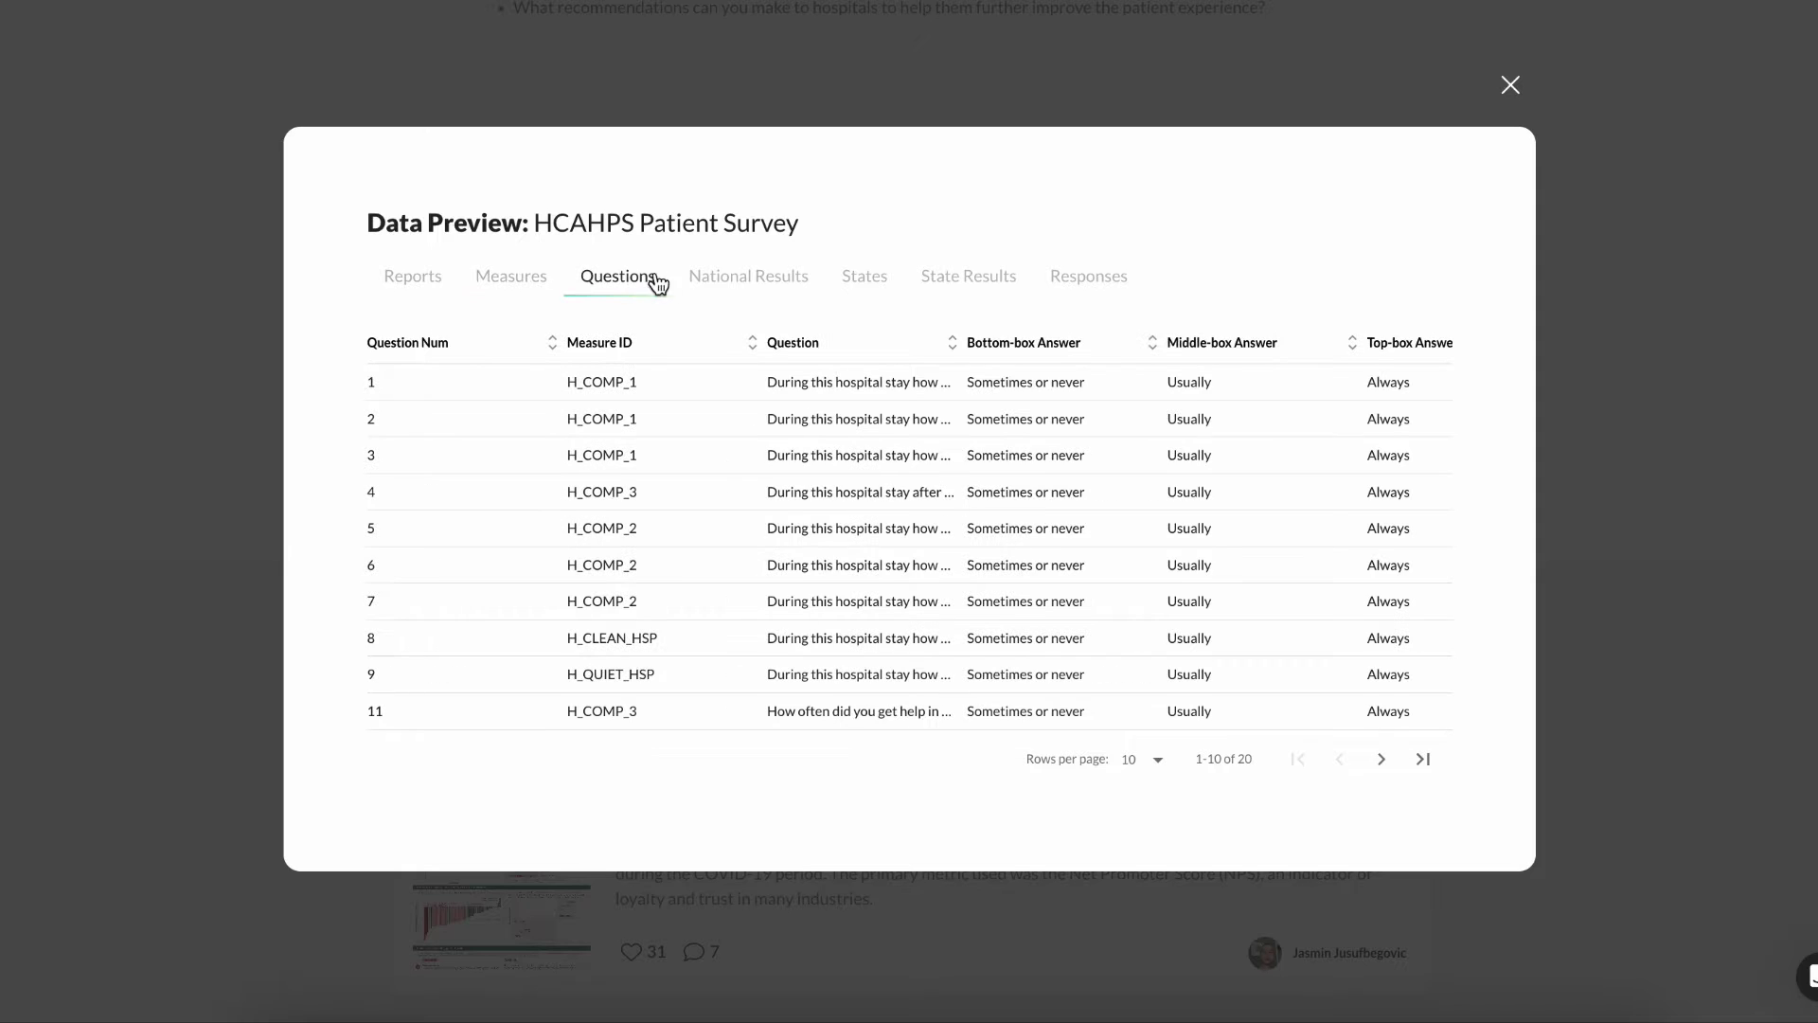
pyautogui.click(756, 282)
pyautogui.click(869, 280)
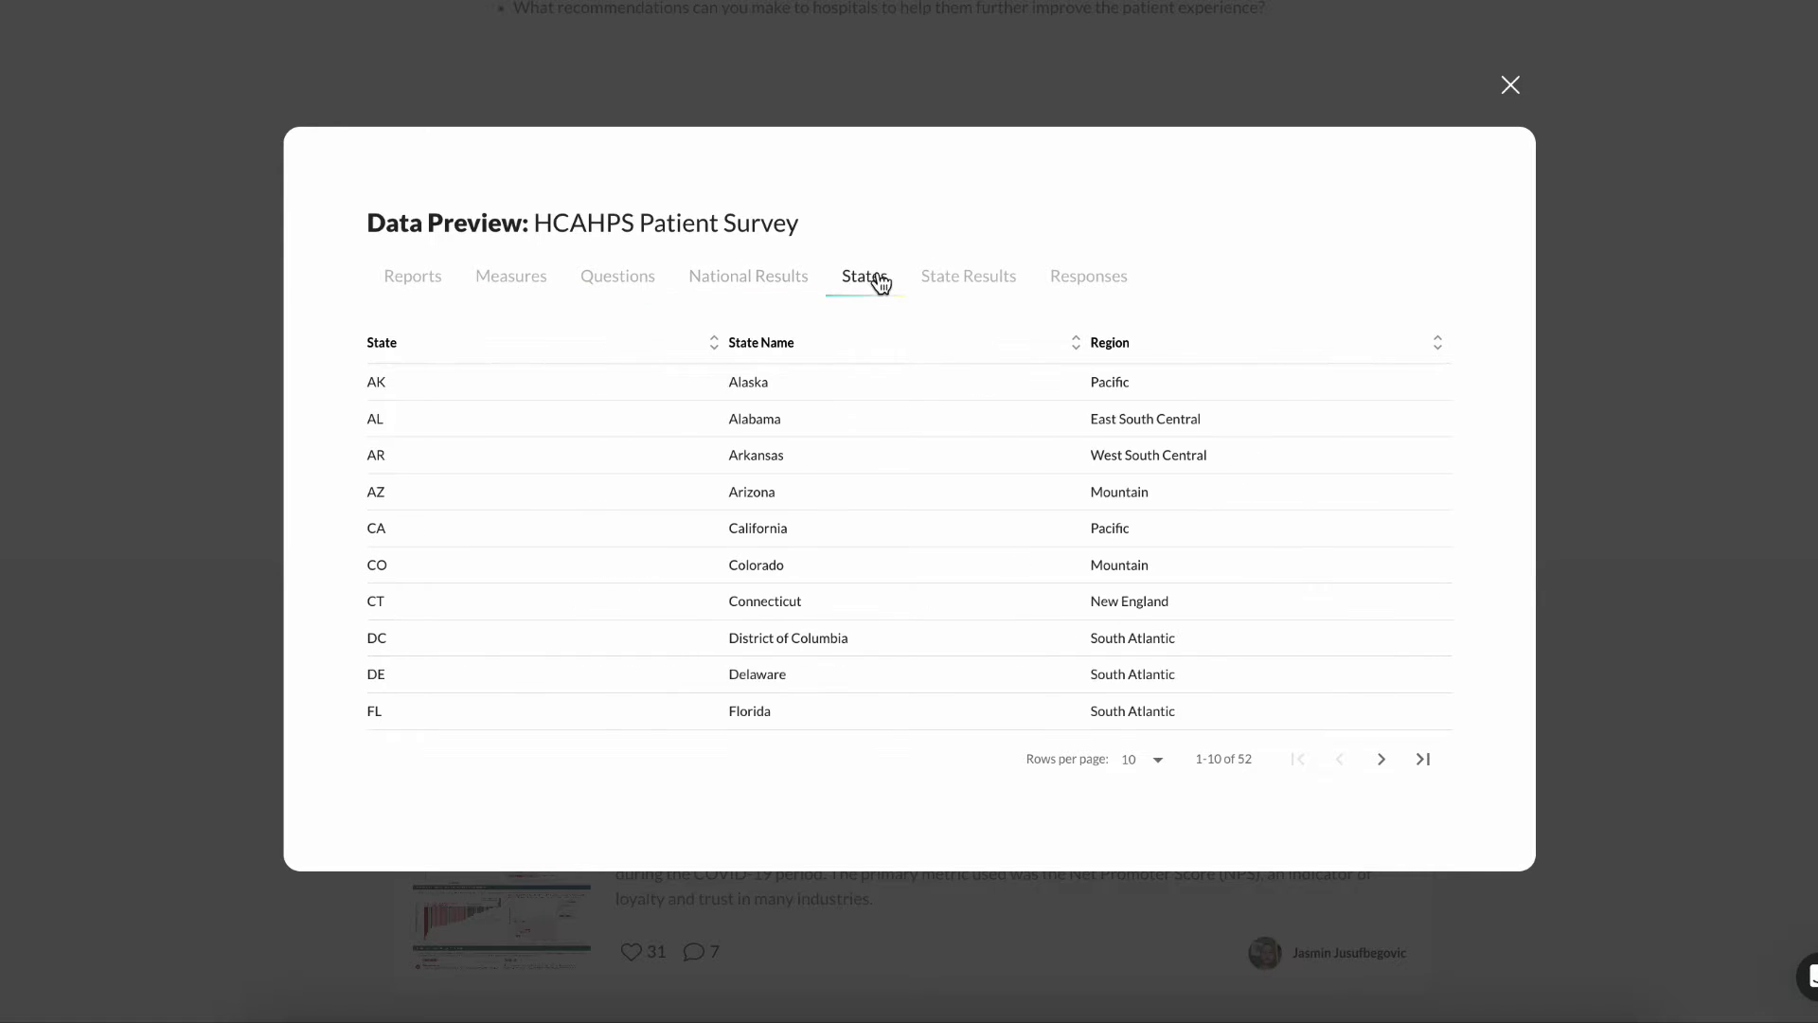
pyautogui.click(963, 279)
pyautogui.click(1084, 281)
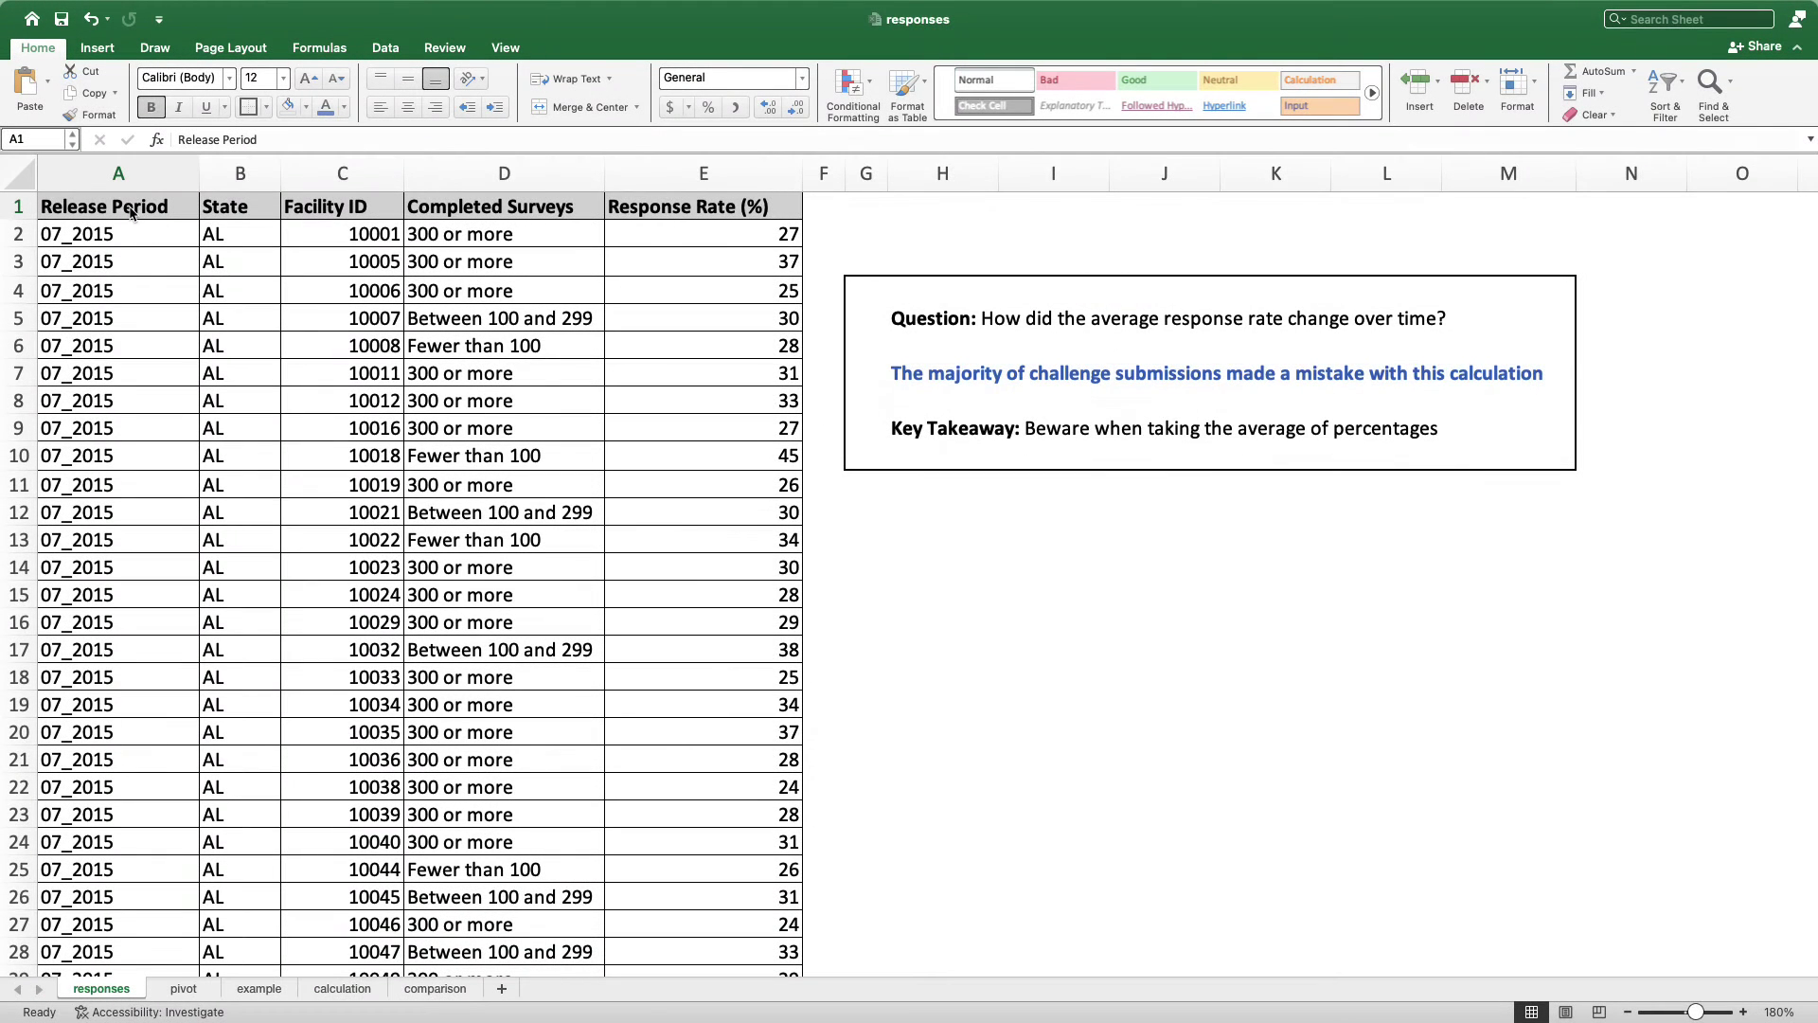
# Switch to the responses workbook in Excel and review the Release Period, Facility ID, Completed Surveys and Response Rate (%) column headers
pyautogui.click(131, 212)
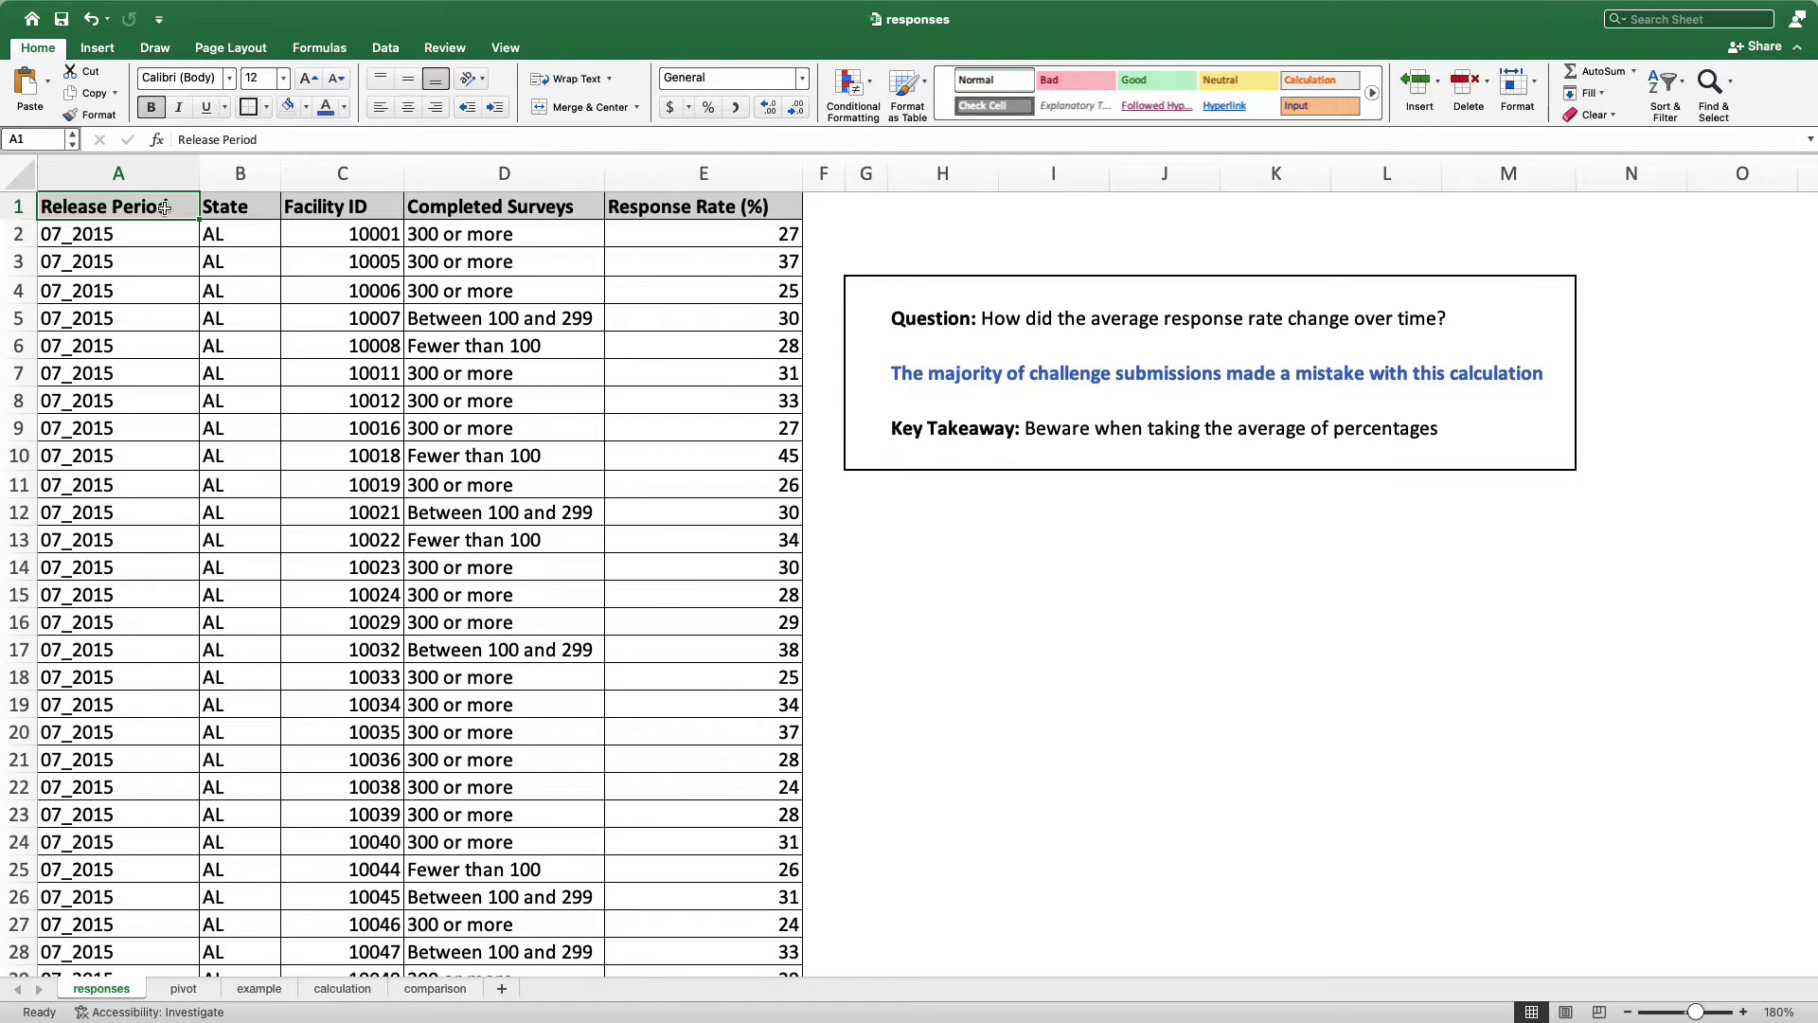
pyautogui.click(364, 208)
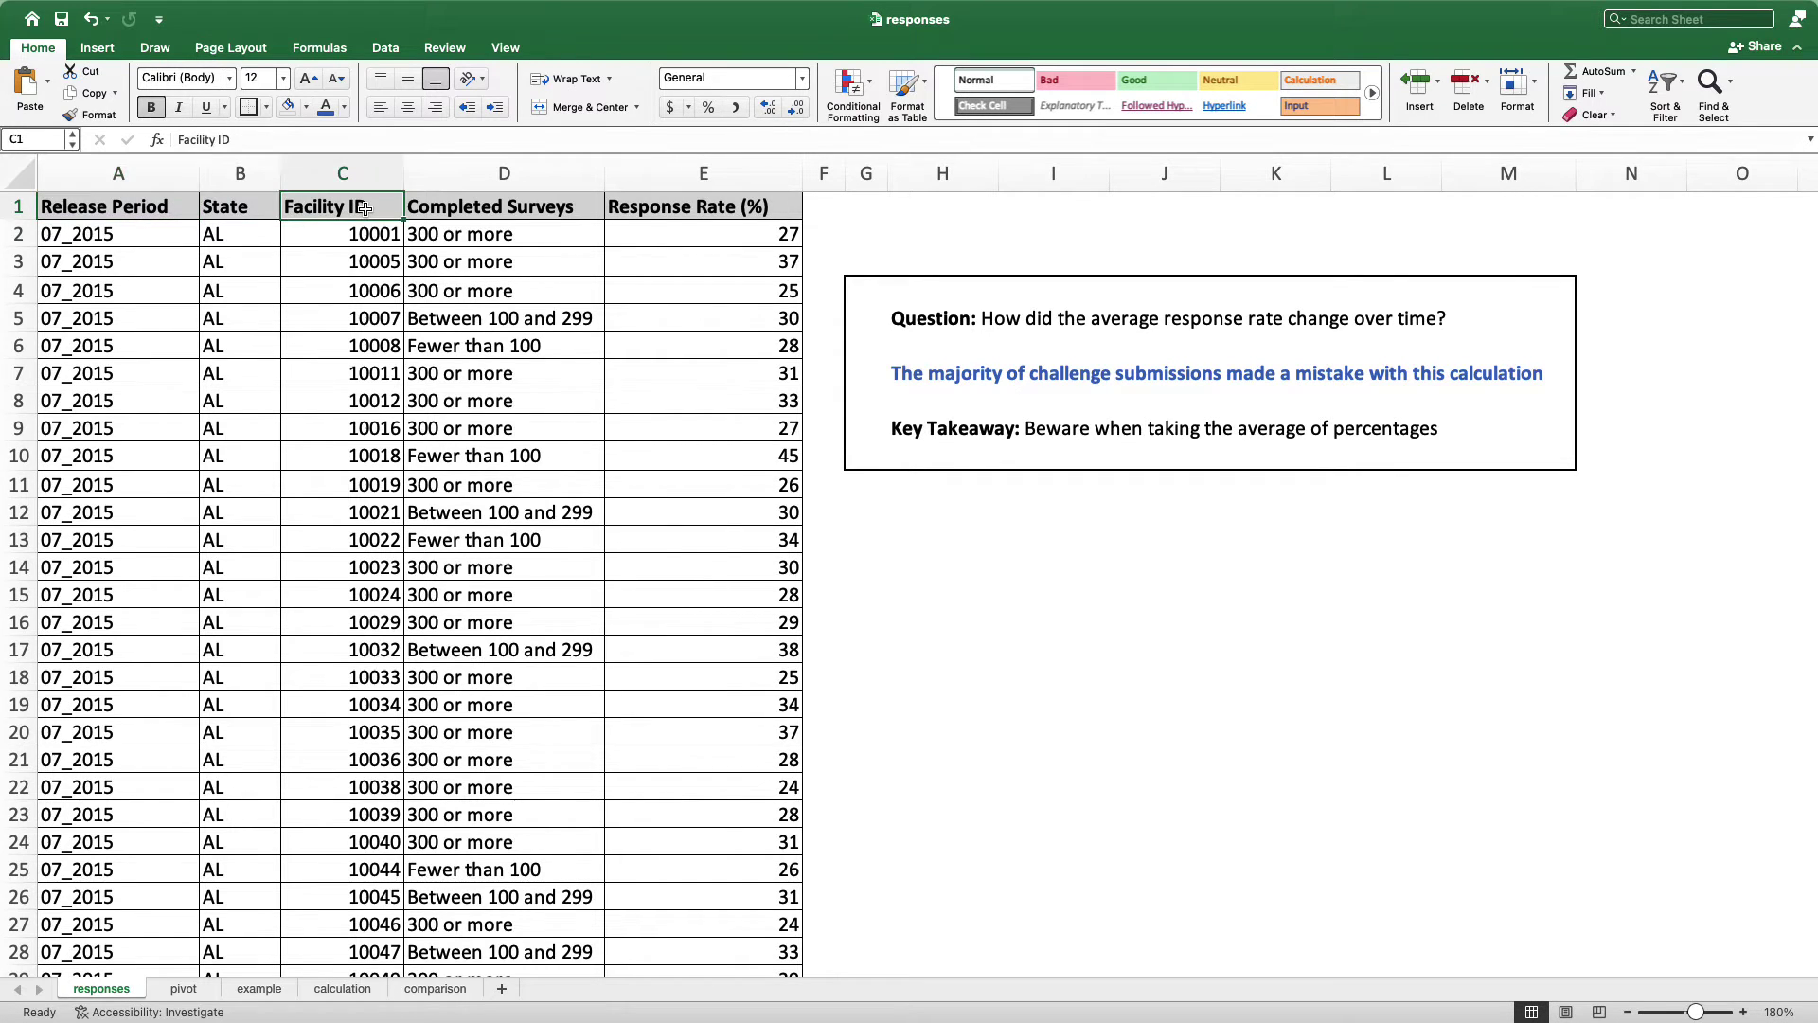
pyautogui.click(506, 209)
pyautogui.click(697, 210)
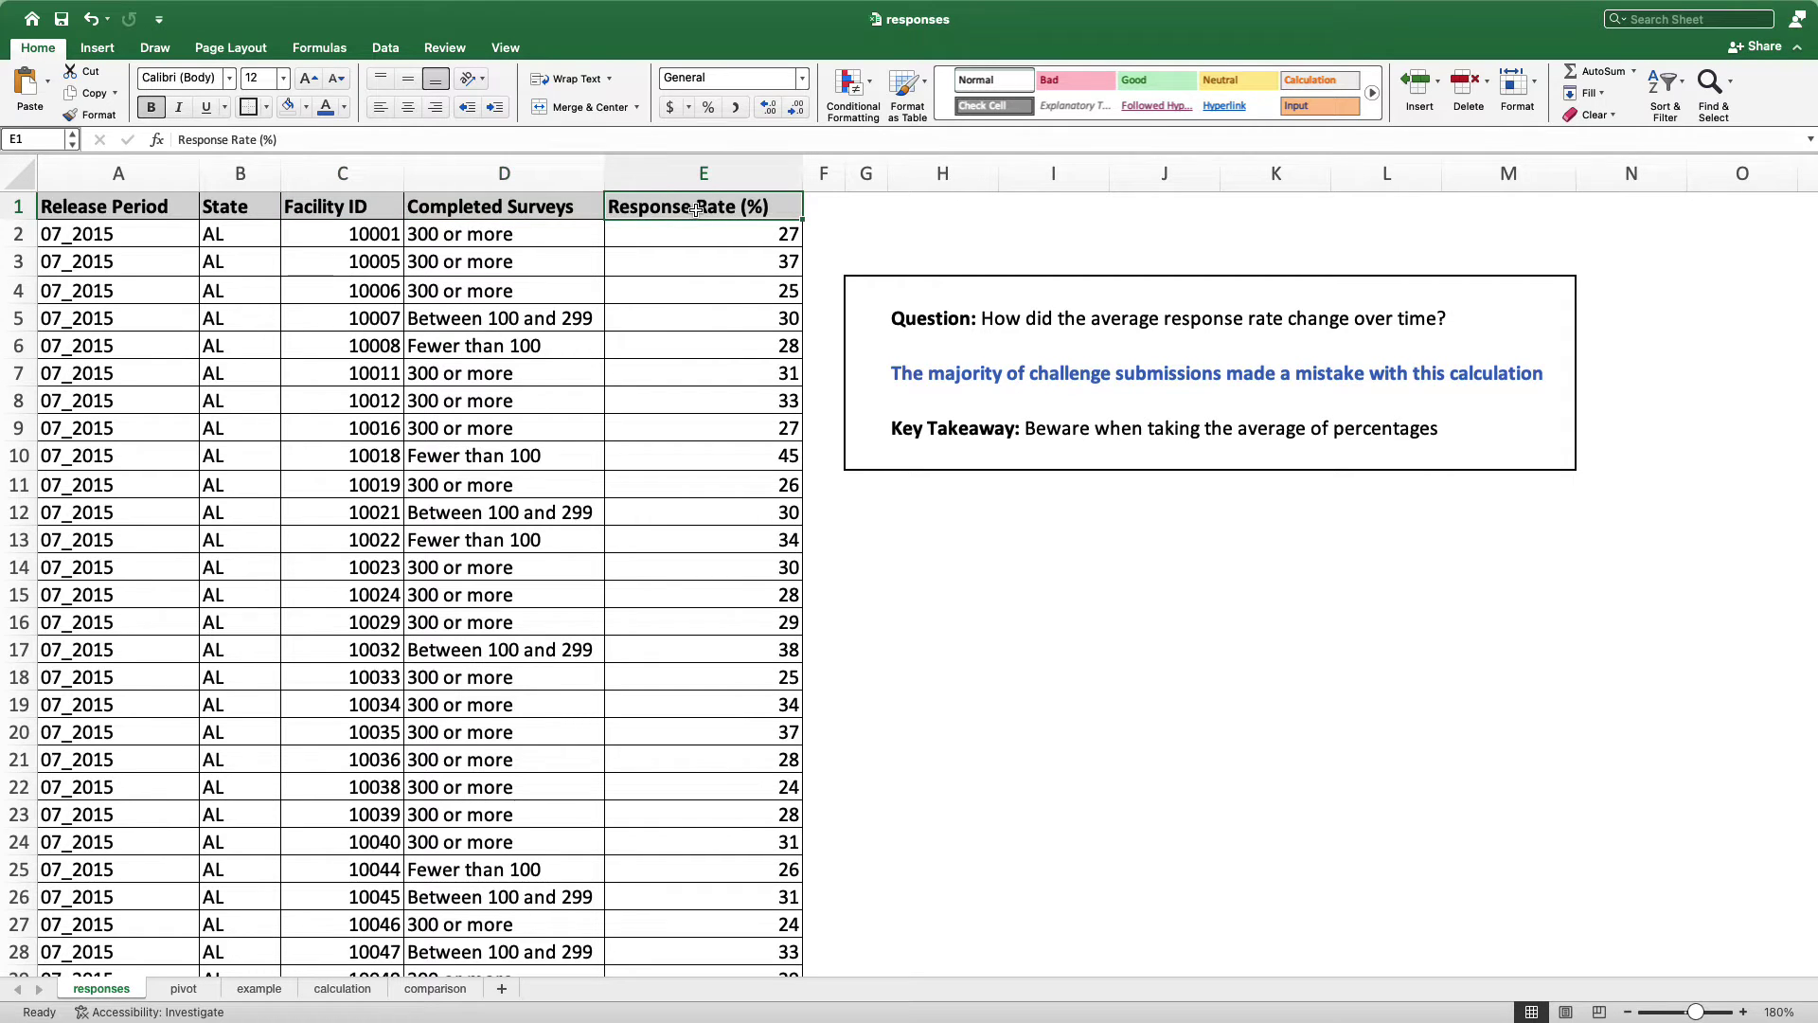
# Read the question, the note on the common mistake and the key takeaway beside the responses data
pyautogui.click(876, 315)
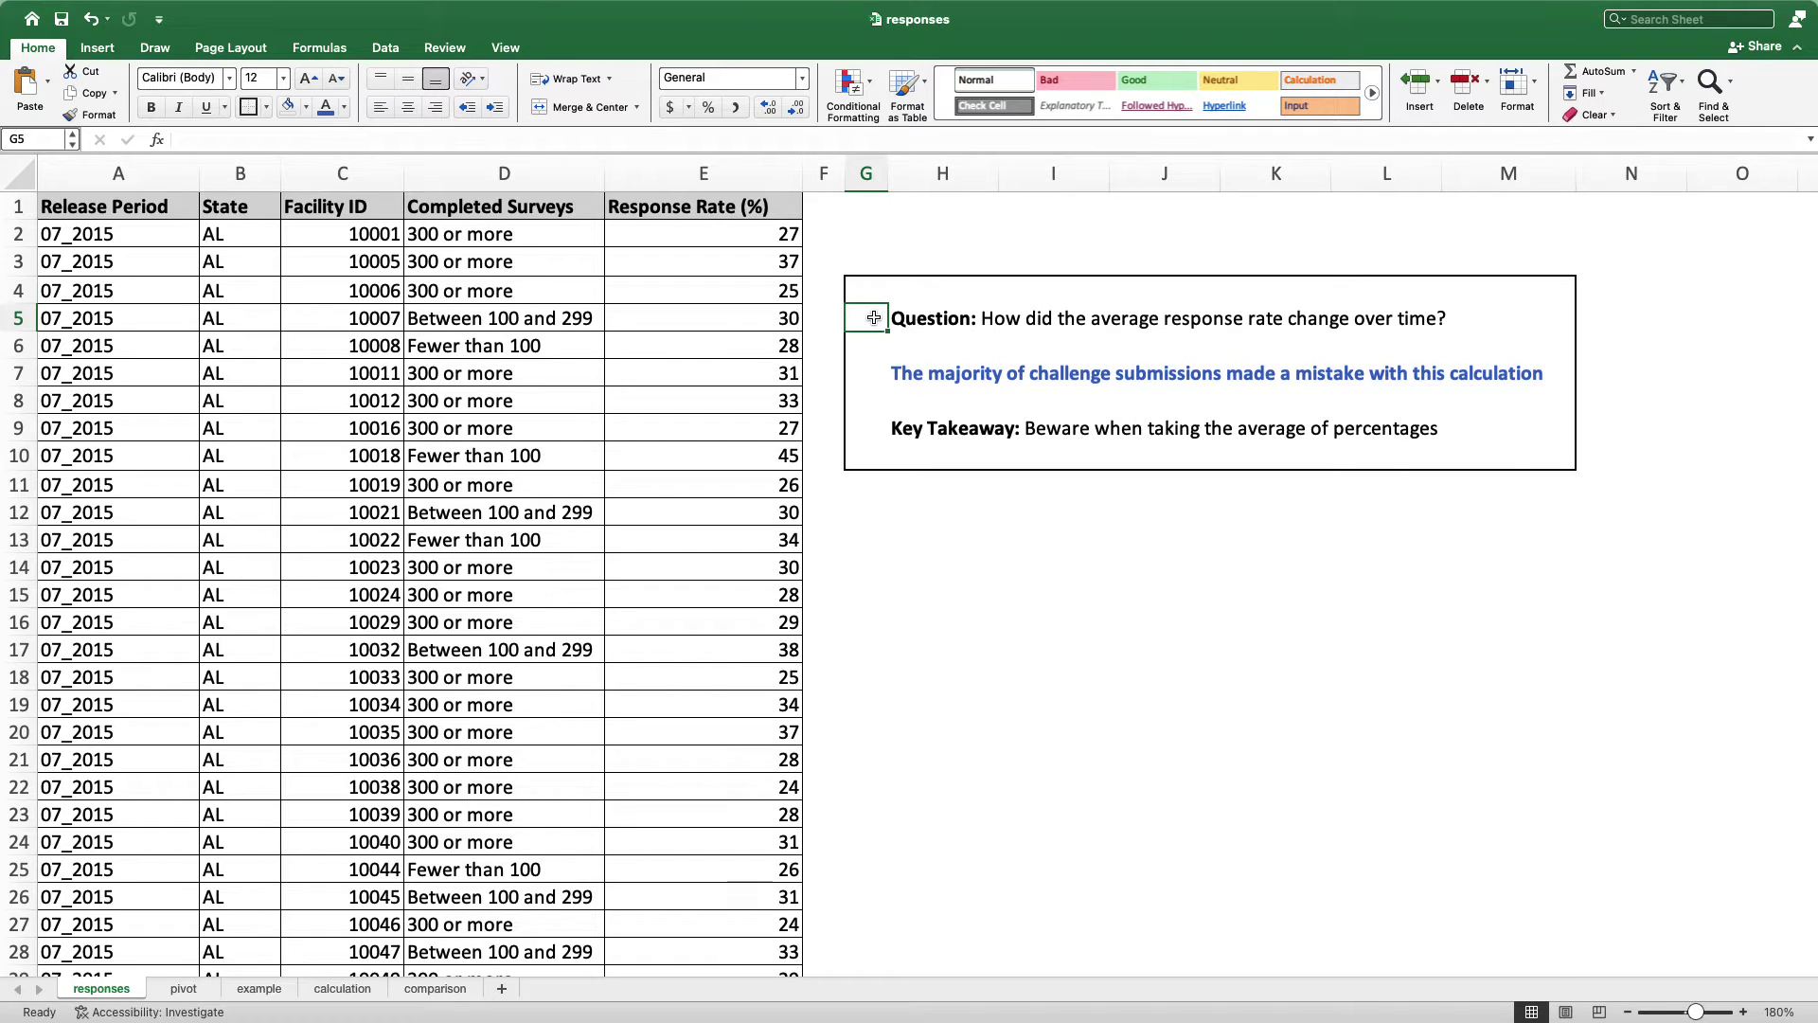
pyautogui.press('Down')
pyautogui.press('Down')
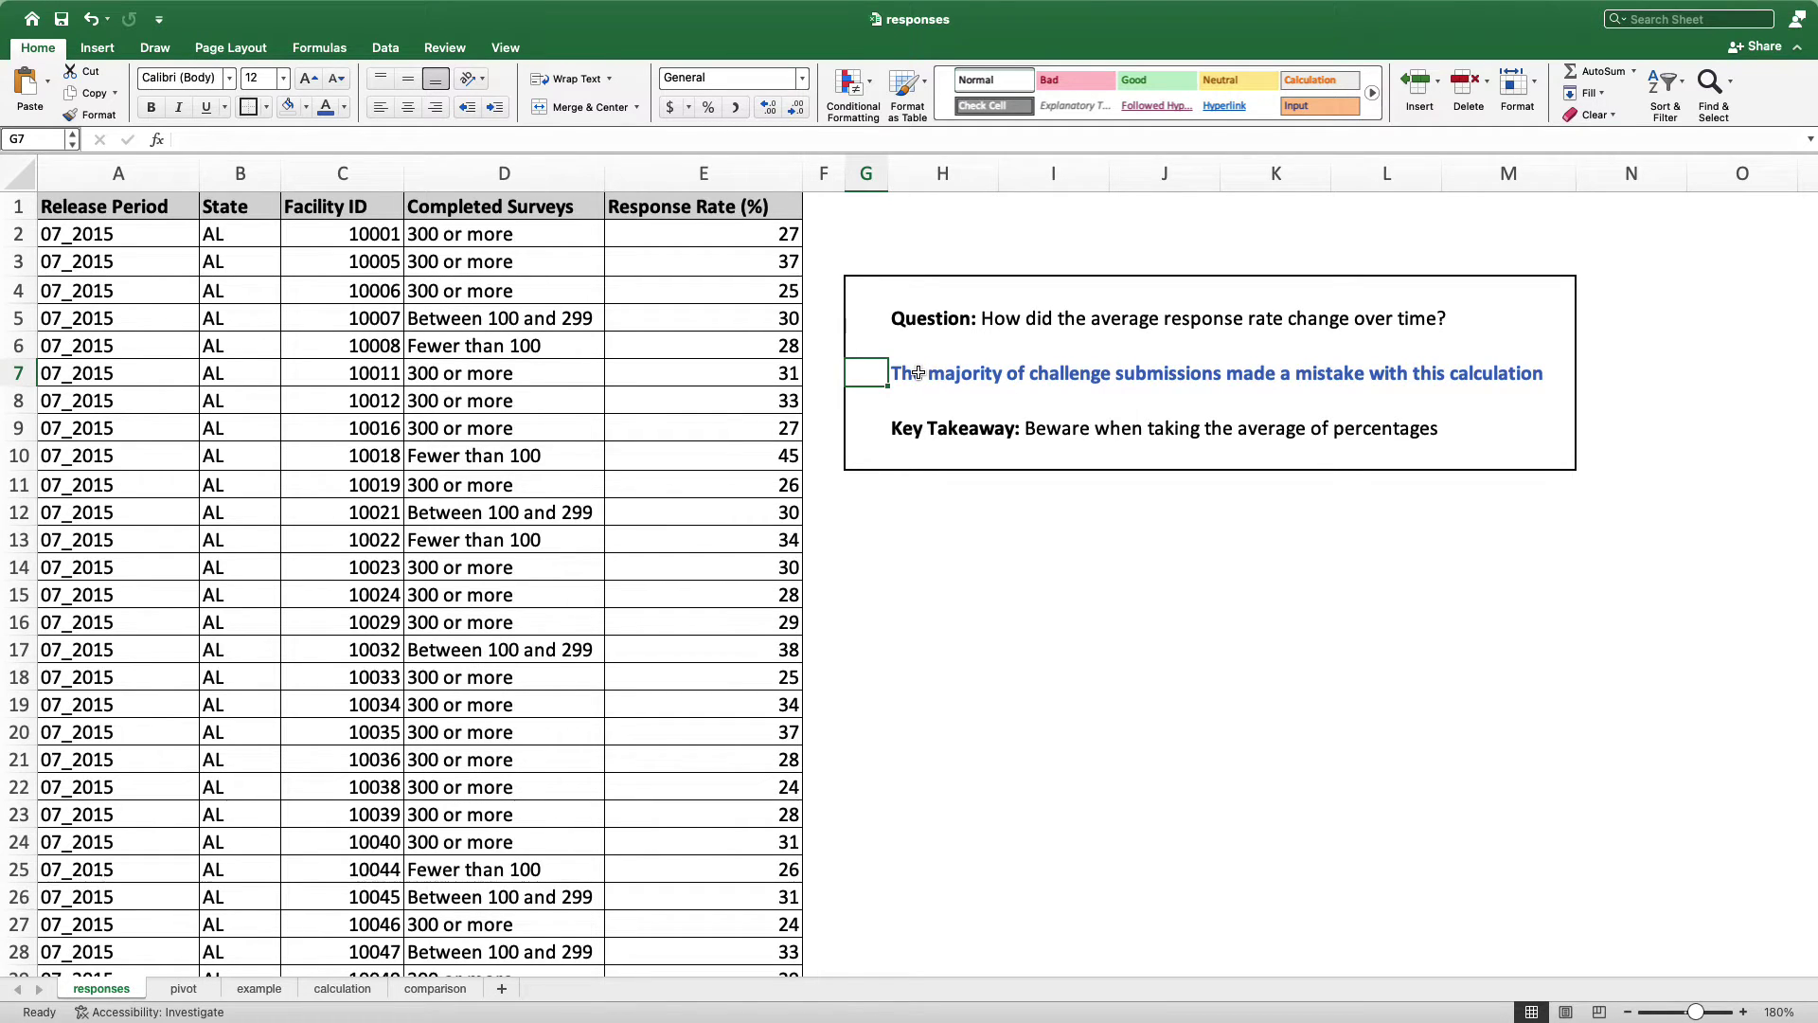
pyautogui.click(864, 431)
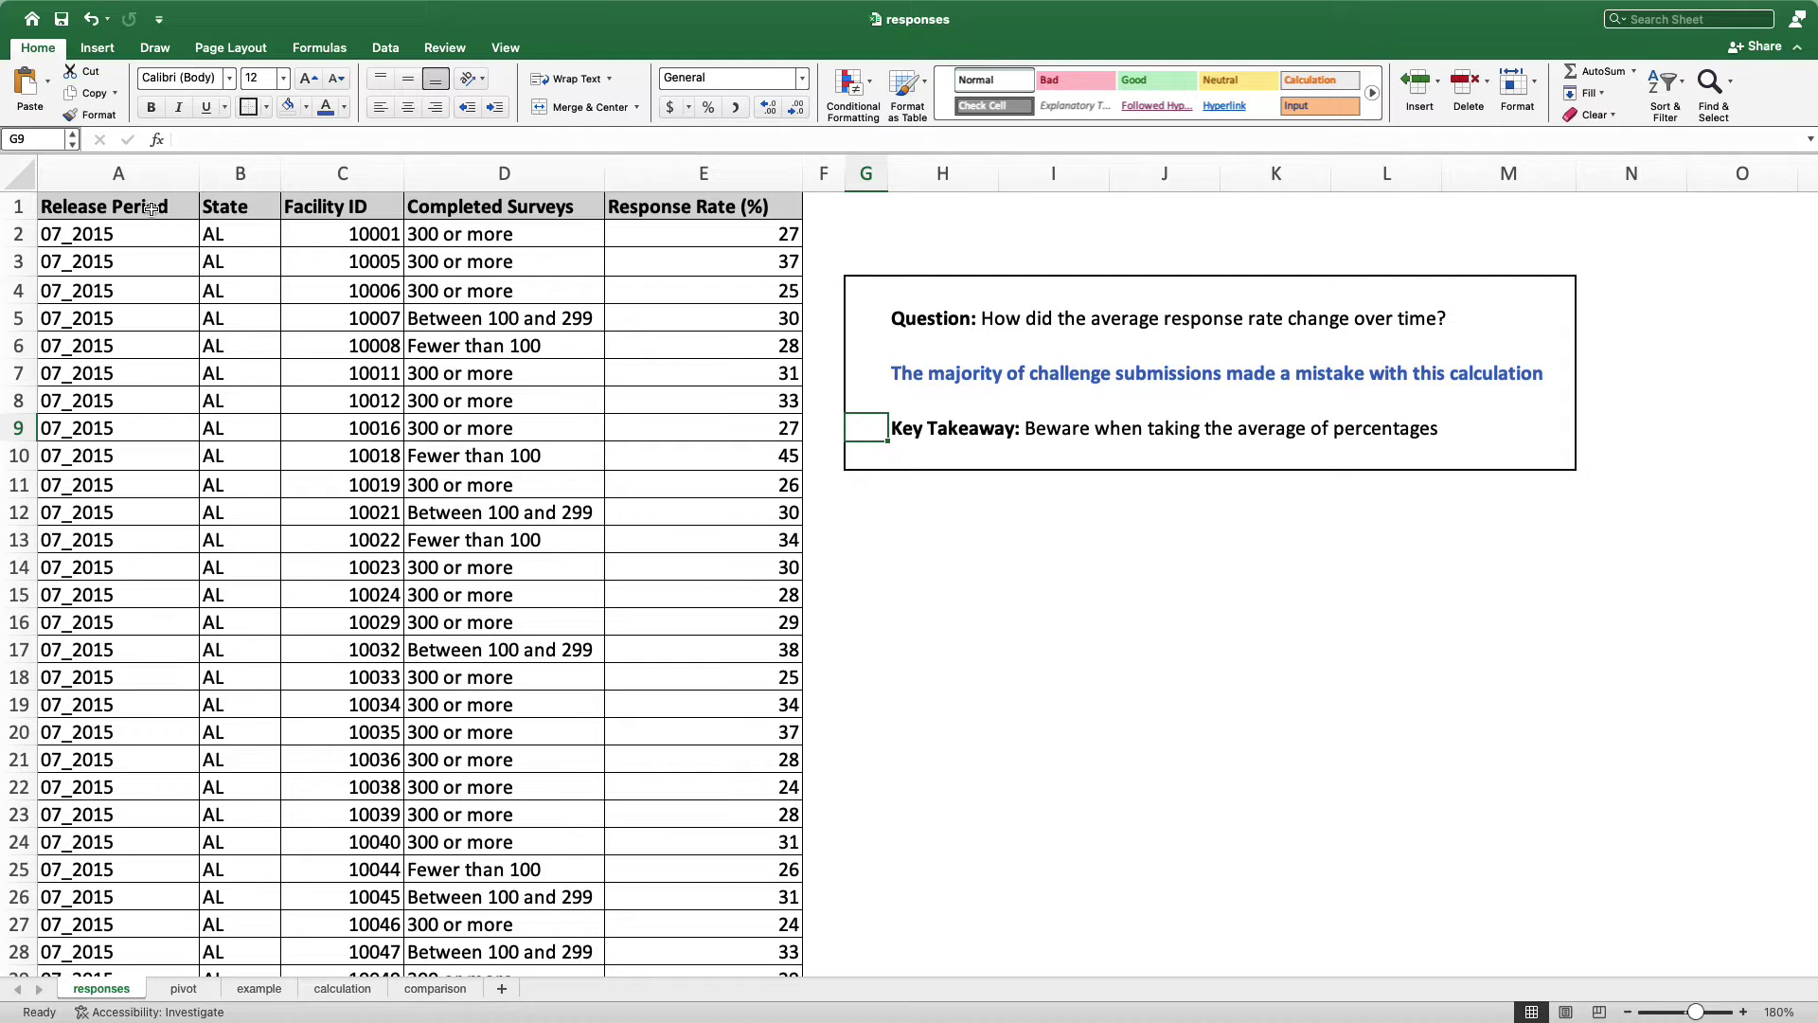
# Add filters to the header row of the responses data and check which release periods the Release Period column contains
pyautogui.click(113, 207)
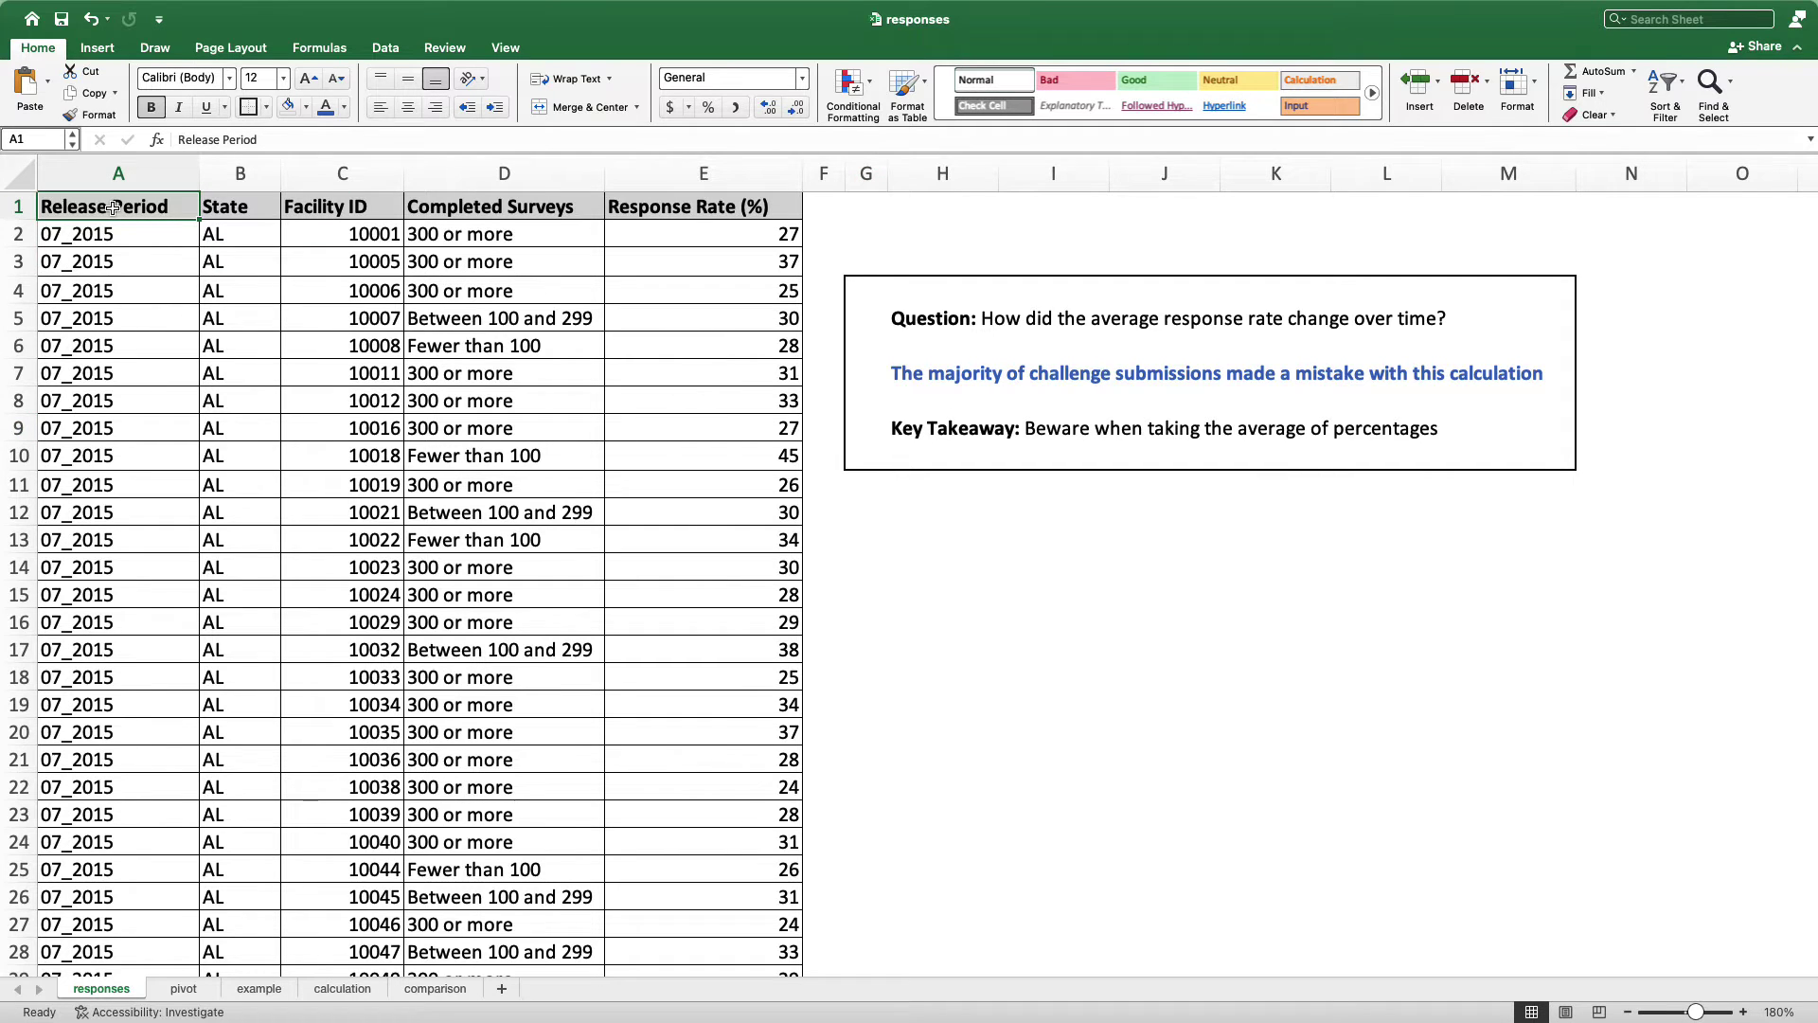
pyautogui.hotkey('ctrl', 'shift', 'l')
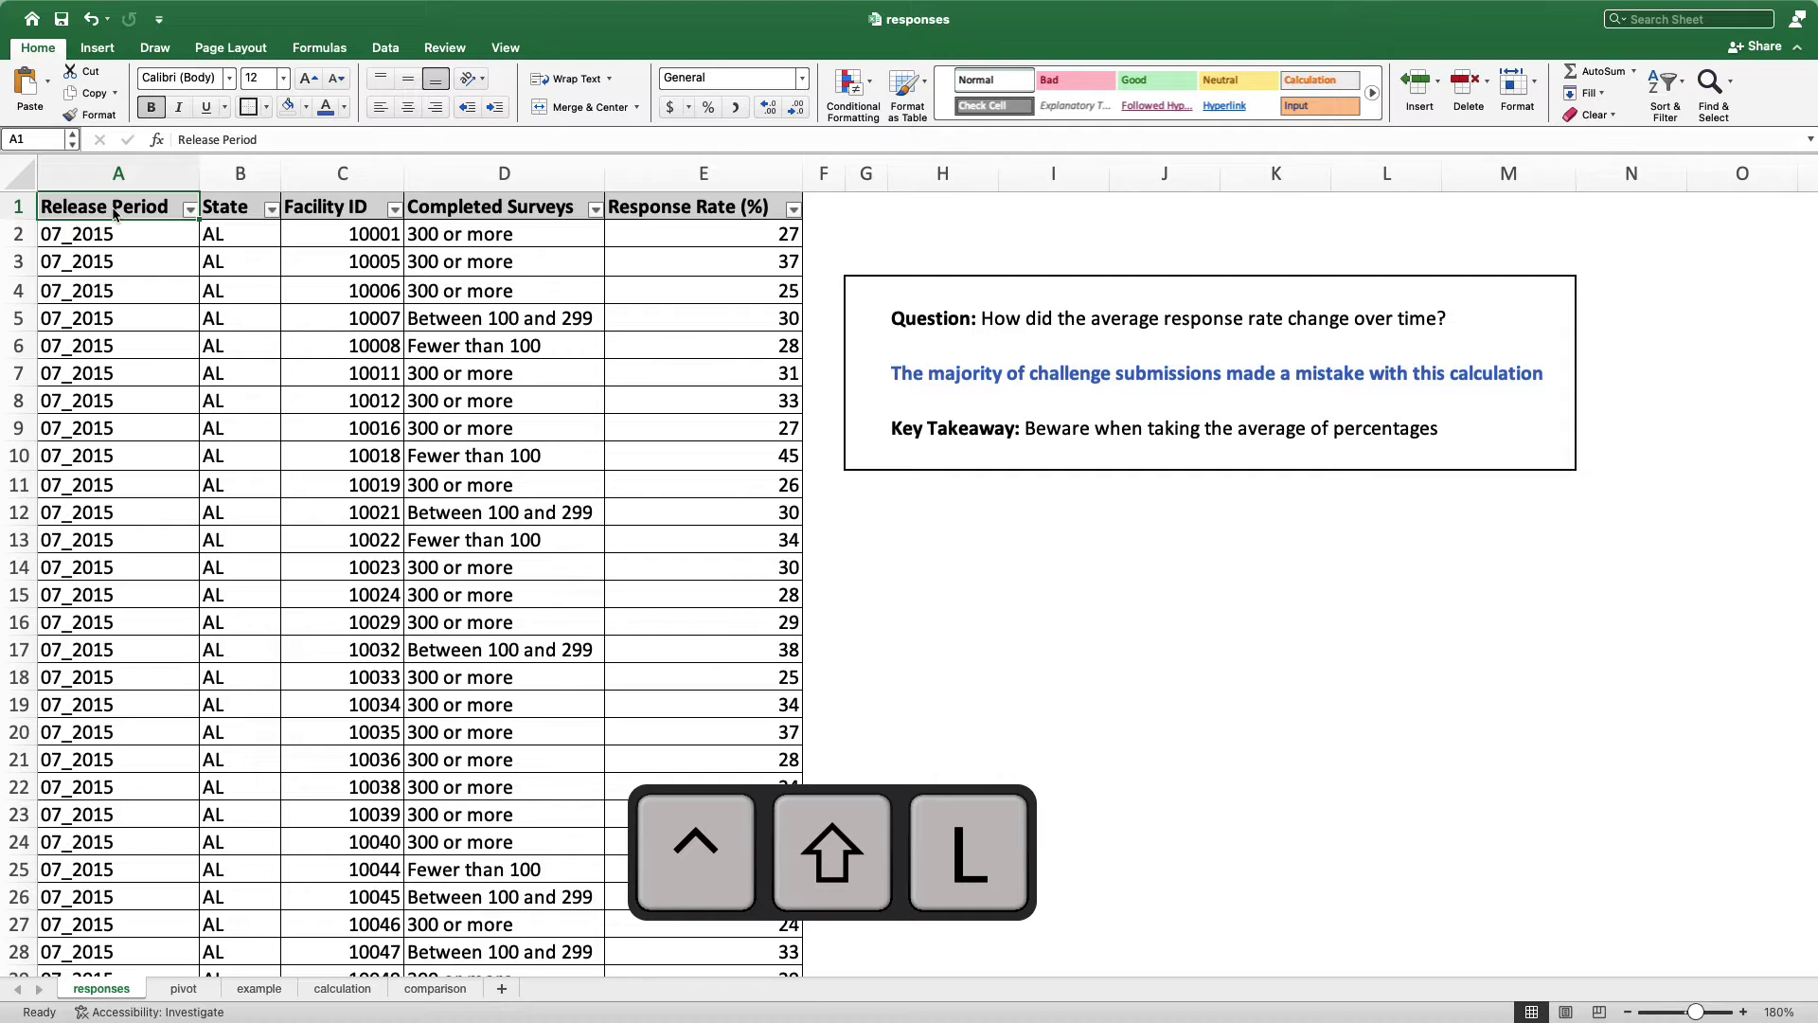
pyautogui.click(192, 210)
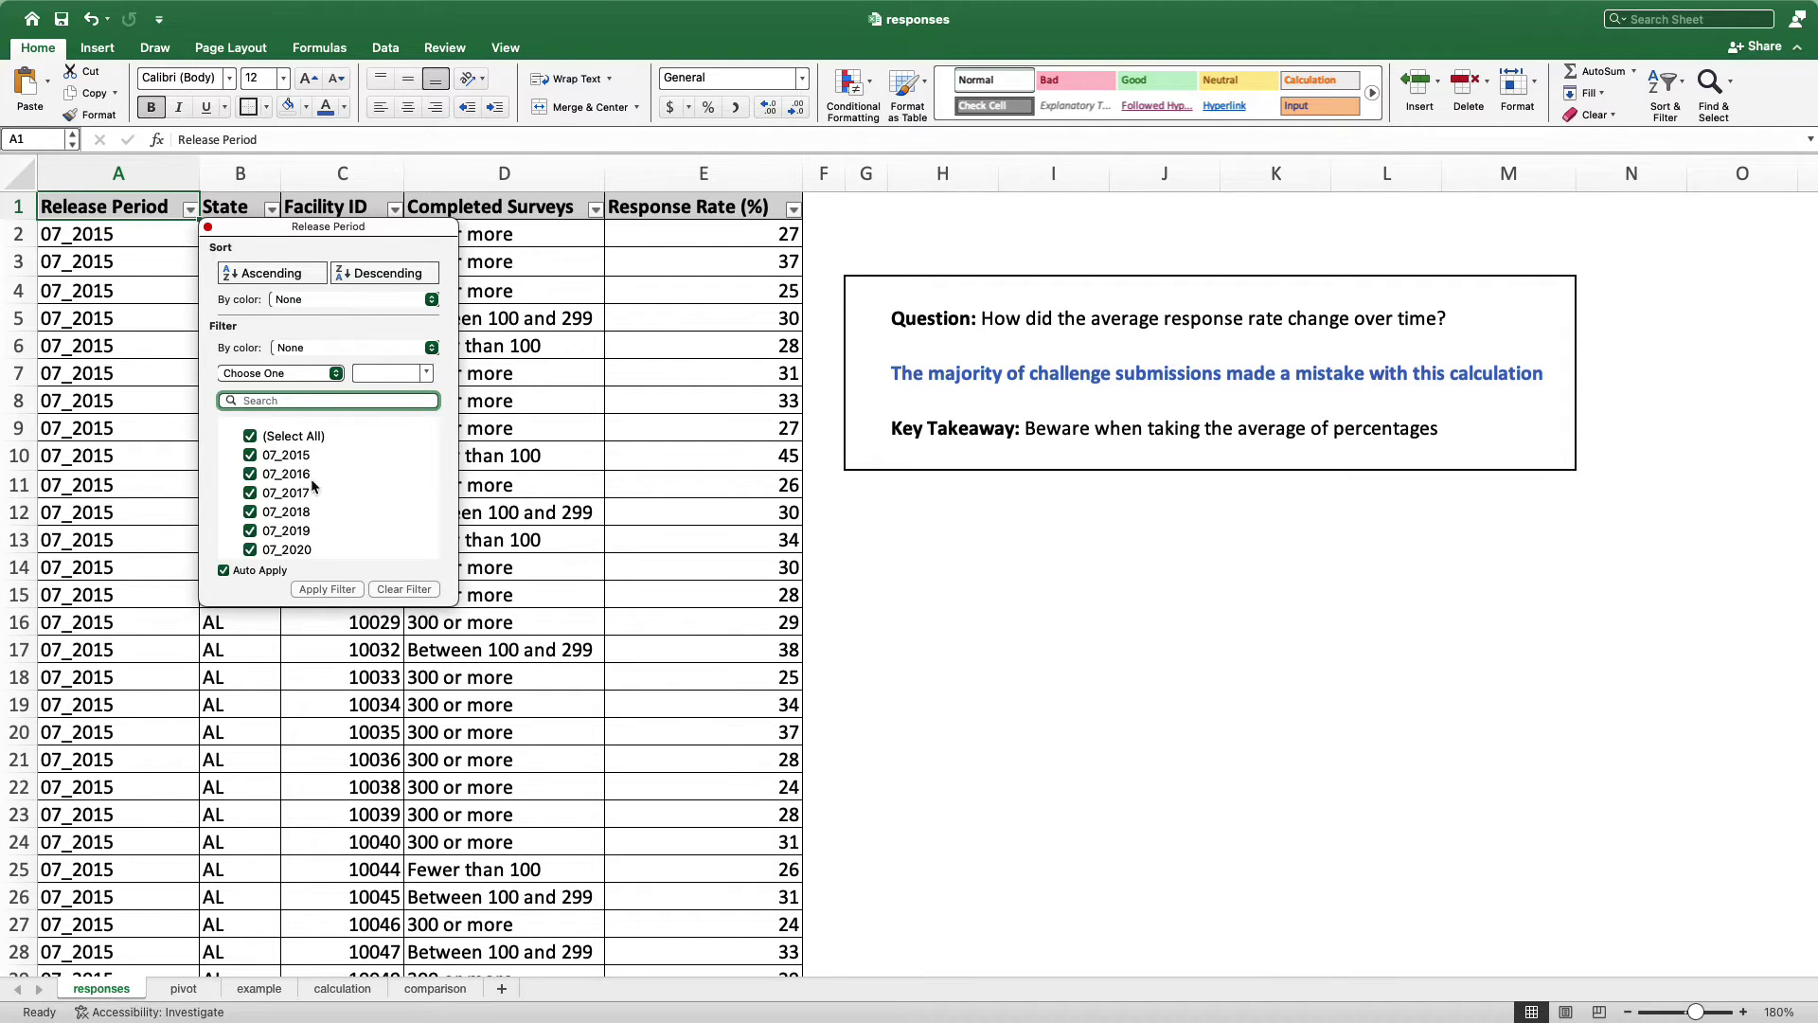
pyautogui.scroll(2, 315, 503)
pyautogui.click(122, 243)
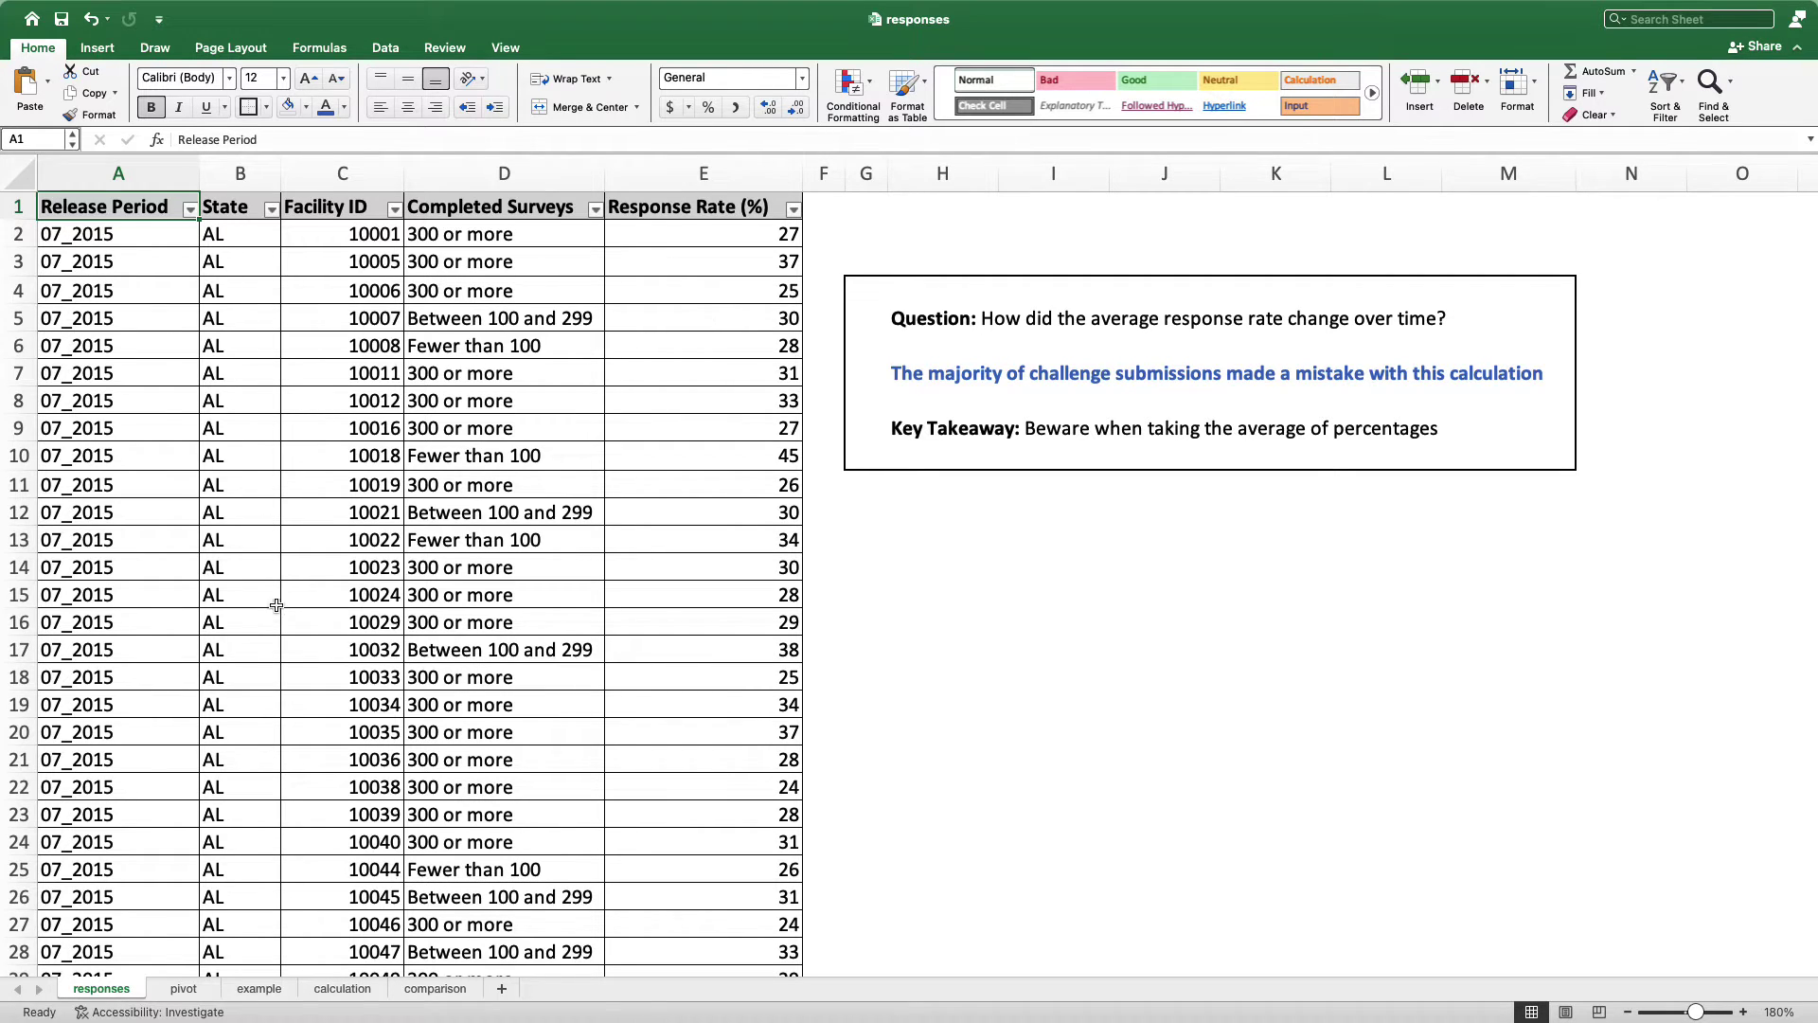
pyautogui.click(97, 47)
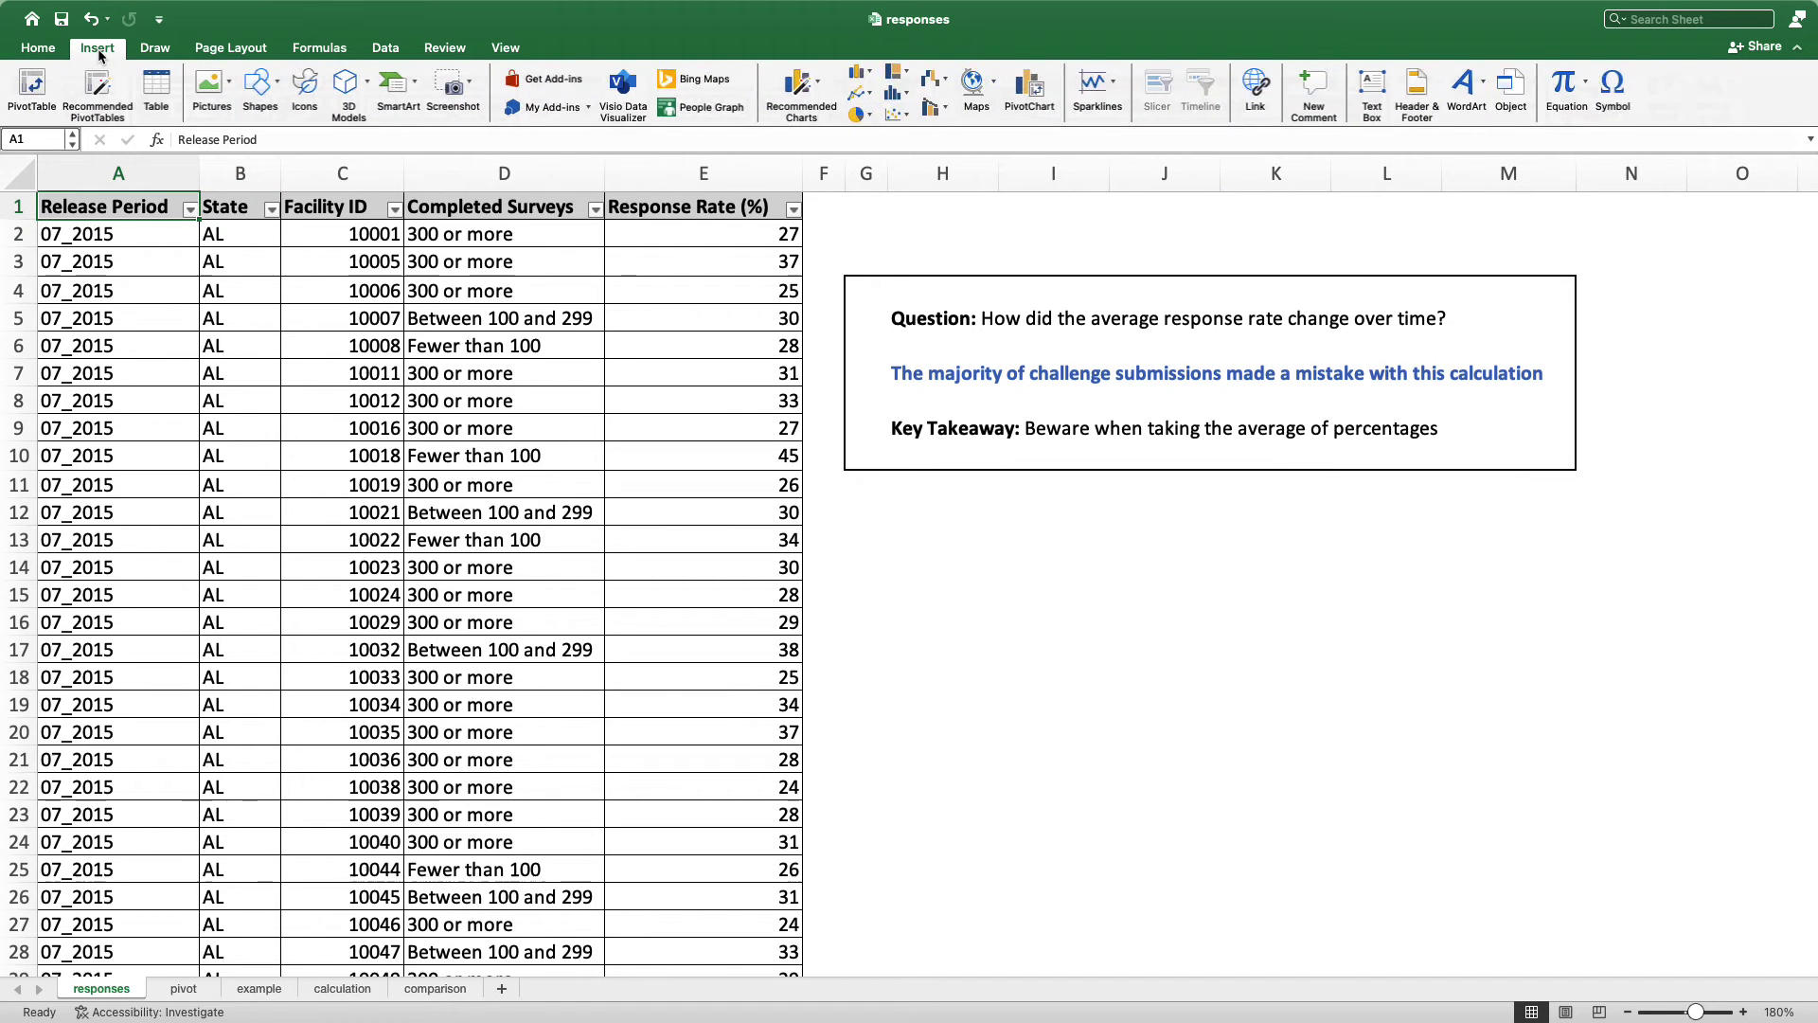
pyautogui.click(33, 86)
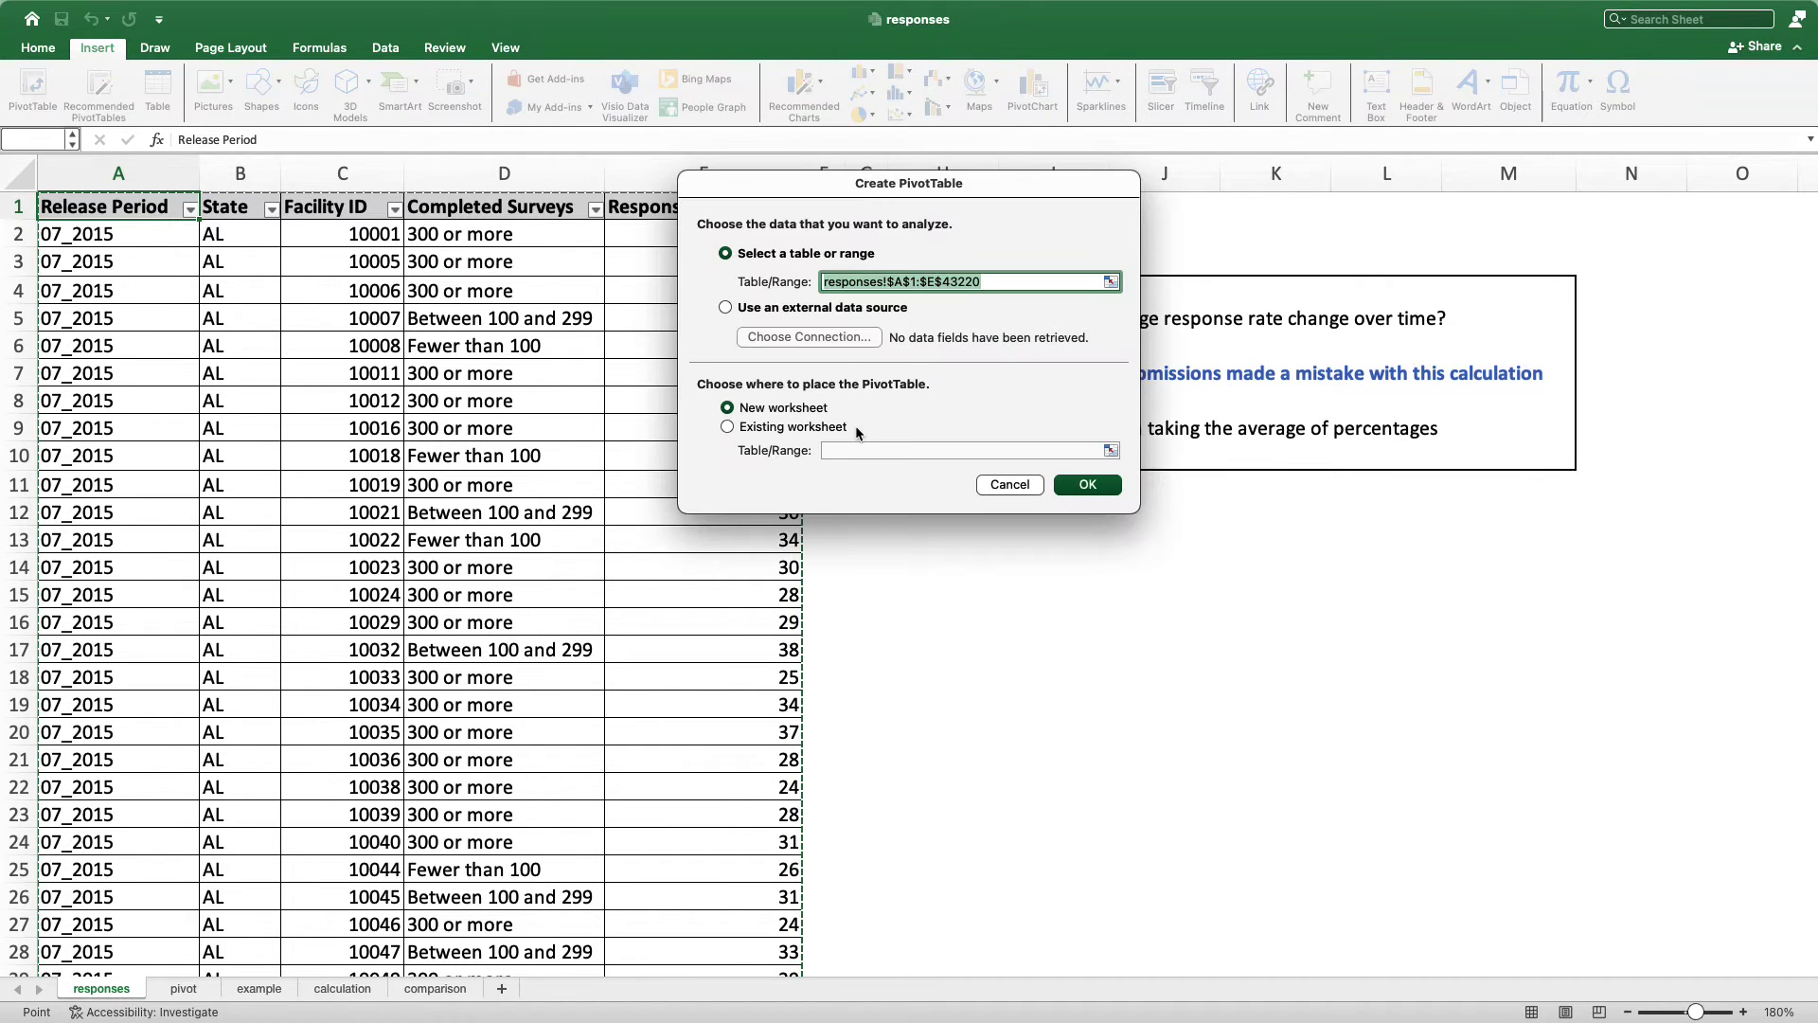
pyautogui.click(1010, 485)
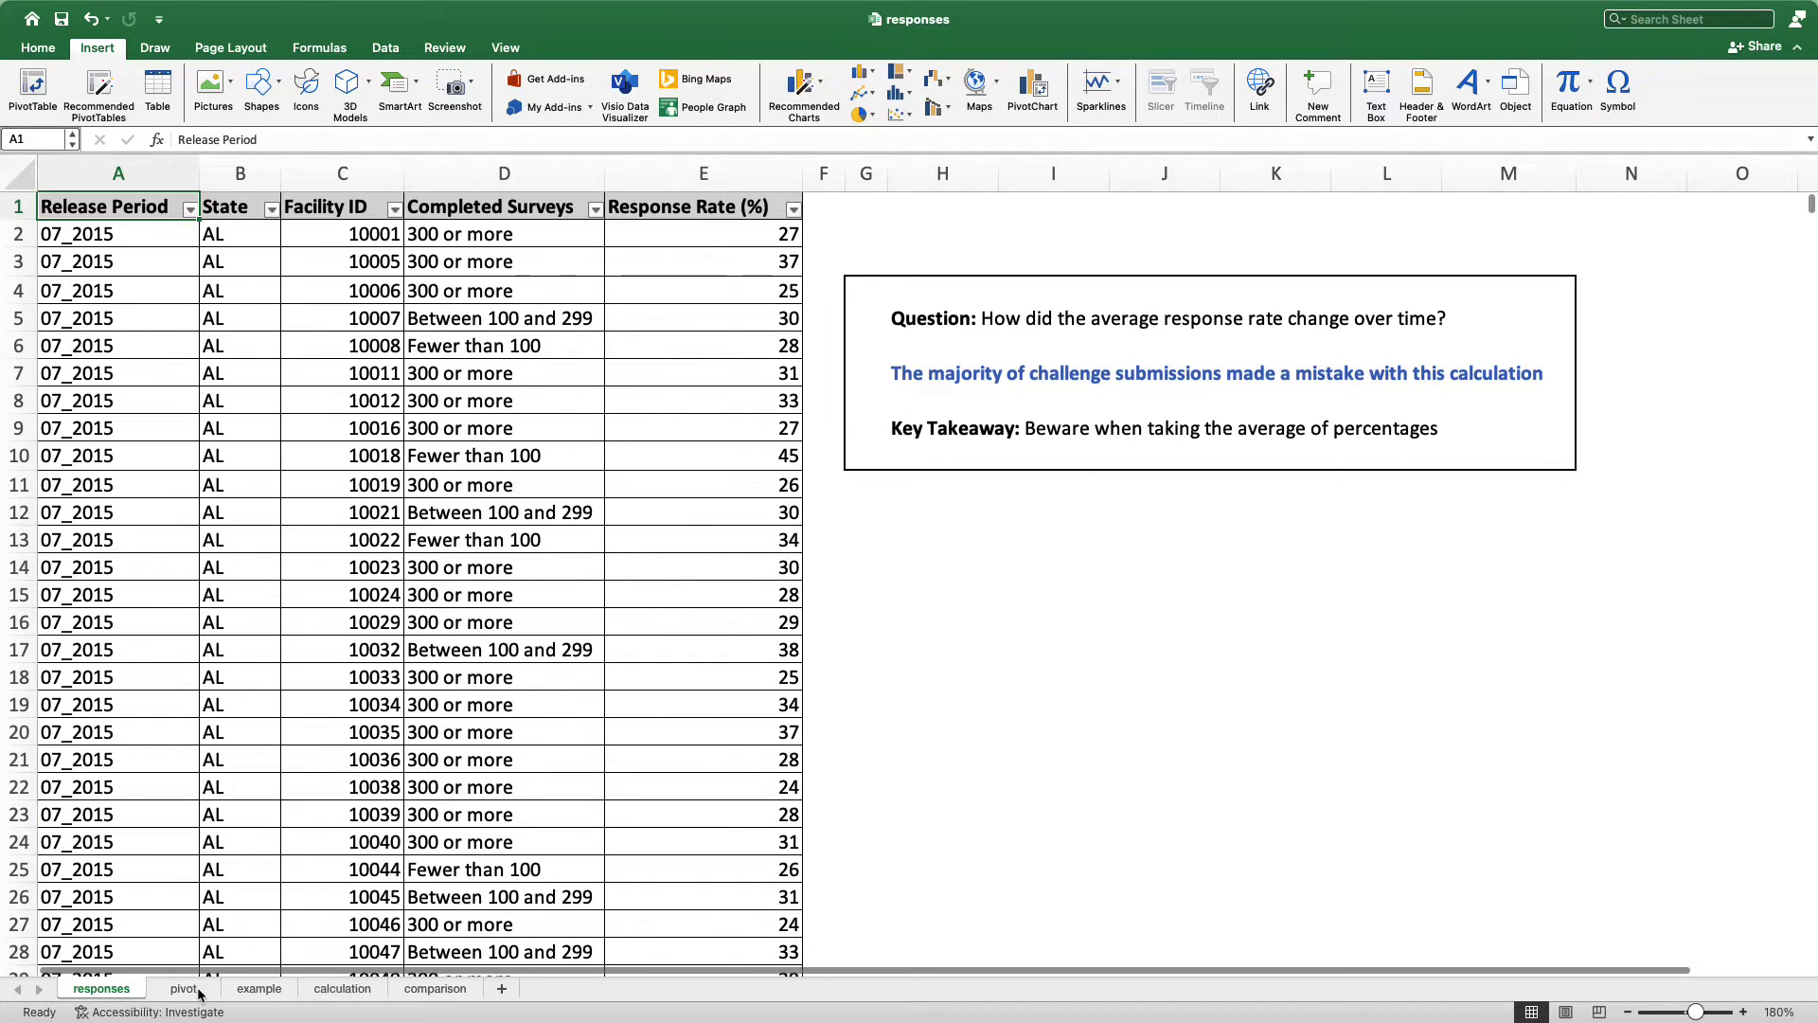
# Show the field list for the empty PivotTable on the pivot sheet and add Release Period to rows and Response Rate (%) to values
pyautogui.click(184, 989)
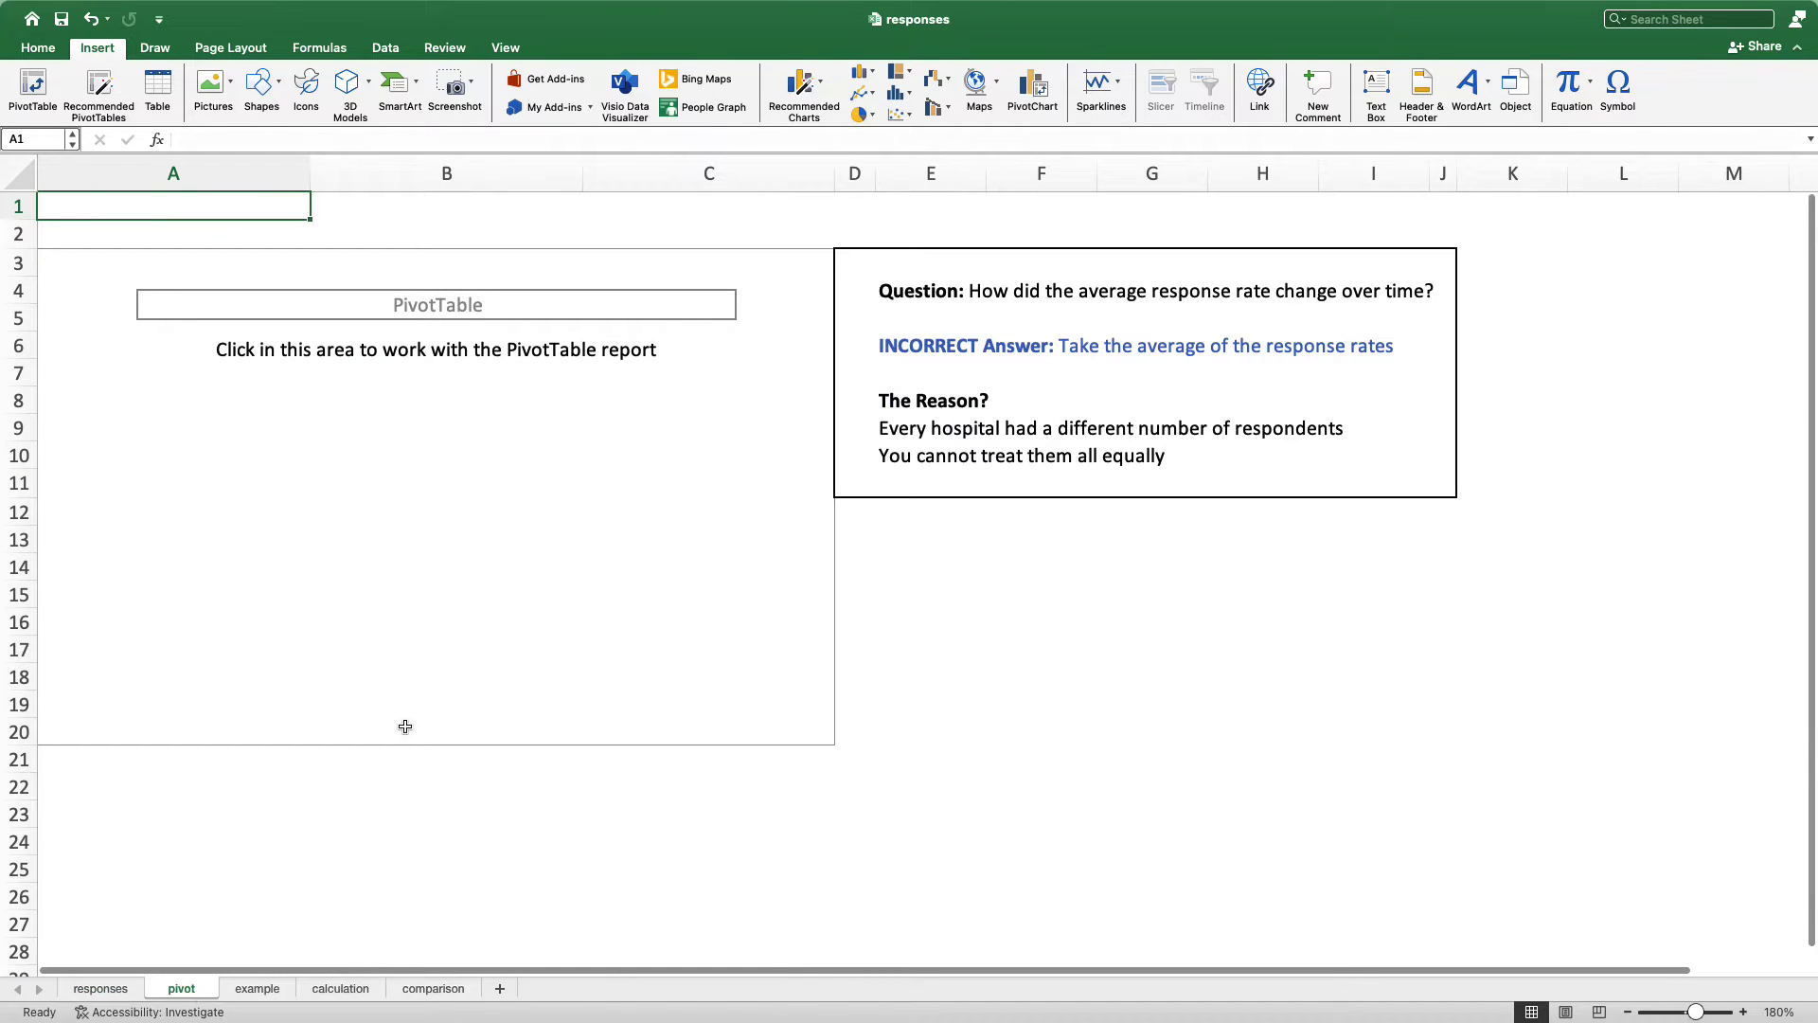
pyautogui.click(76, 276)
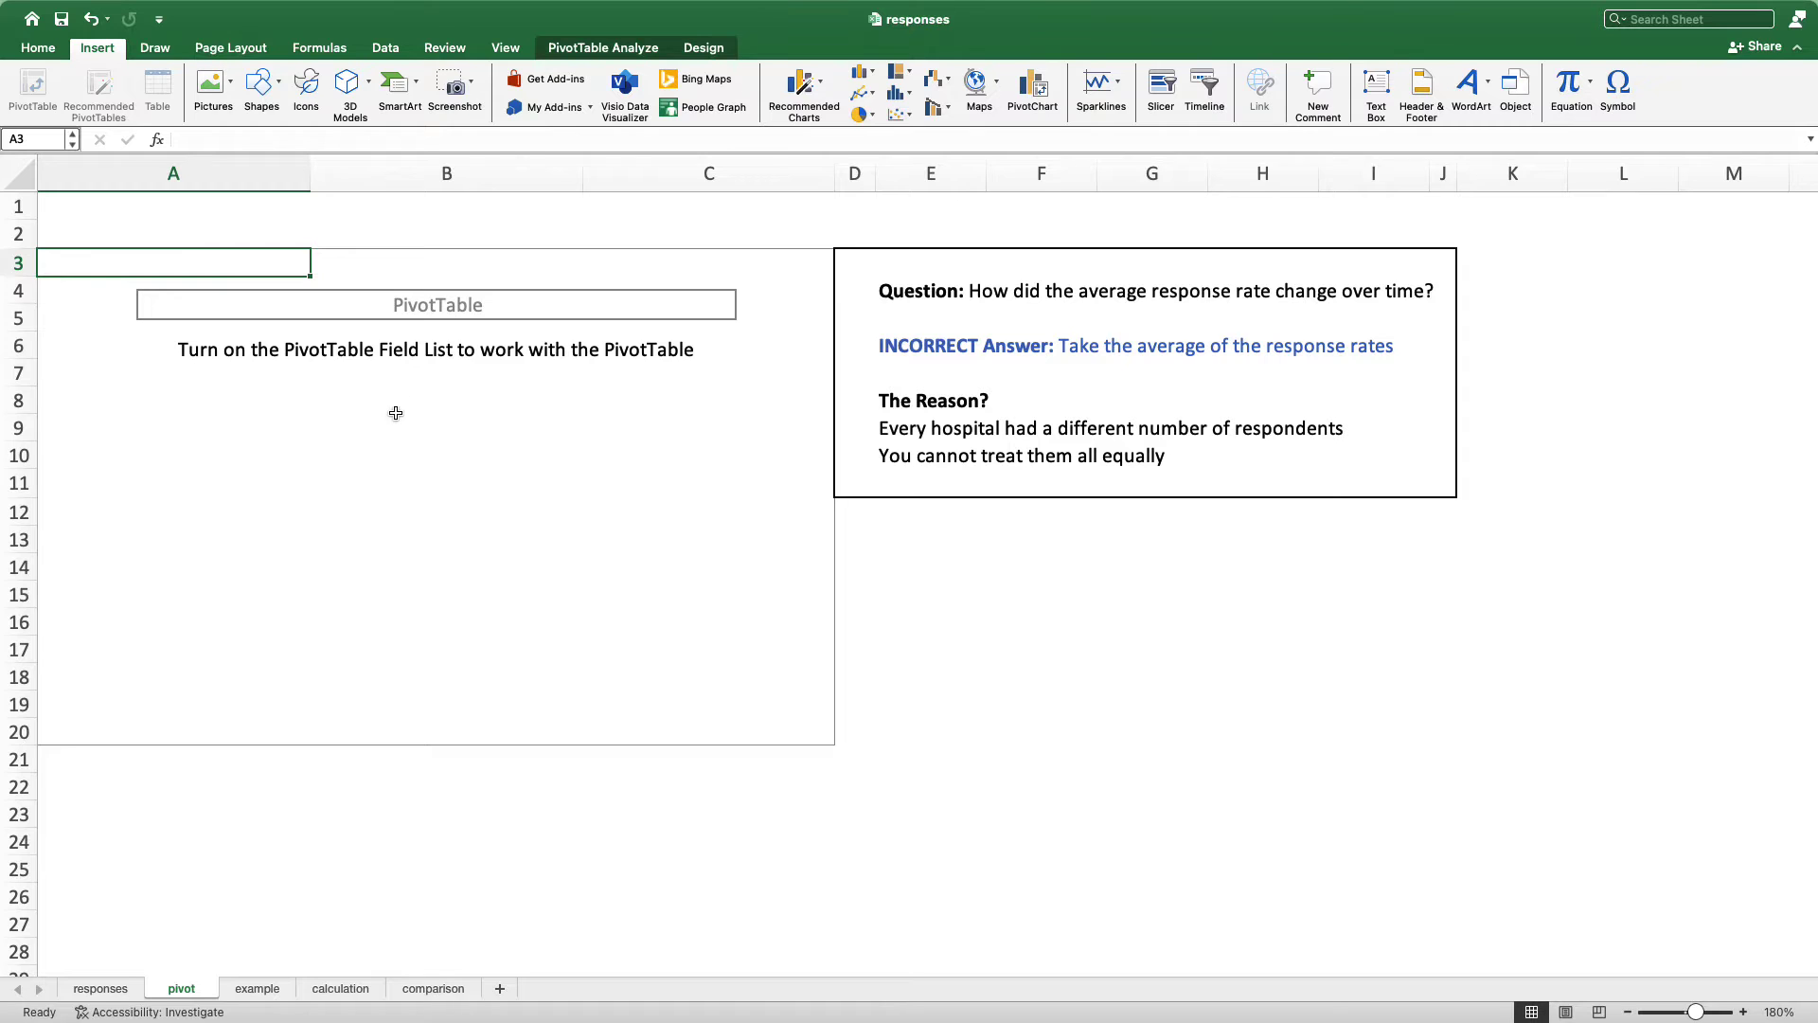
pyautogui.click(569, 47)
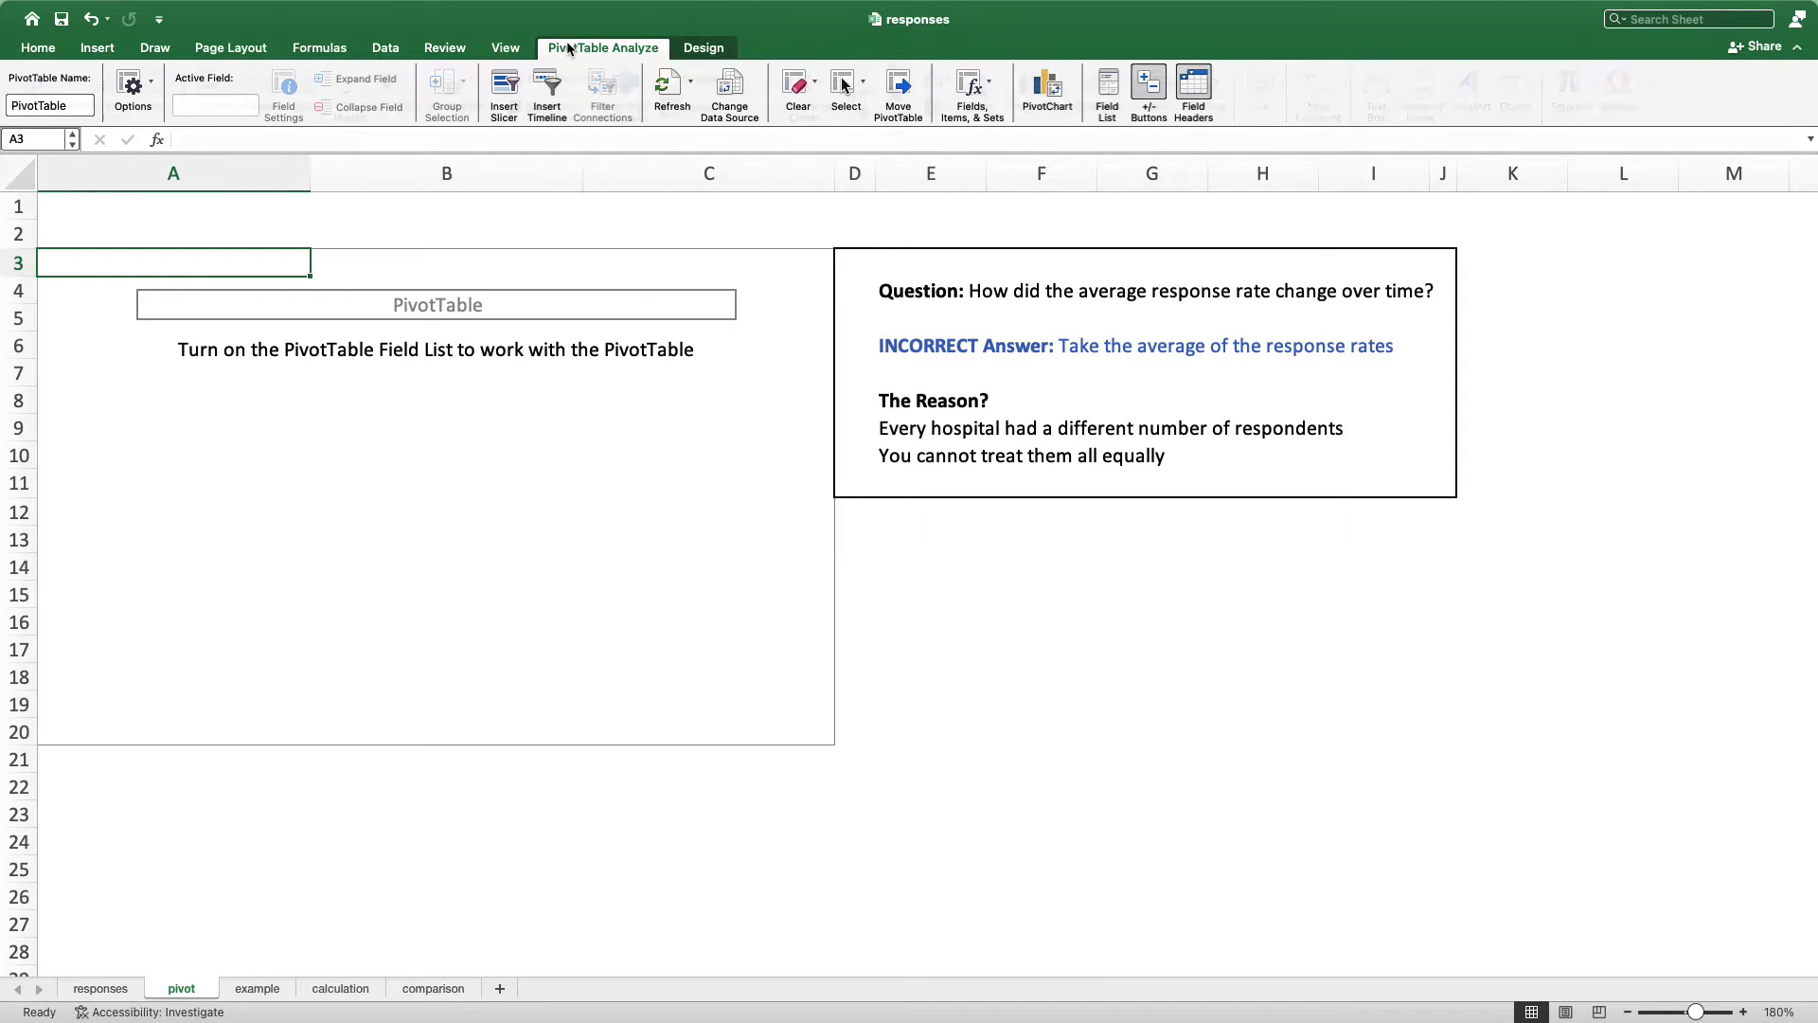
pyautogui.click(1110, 89)
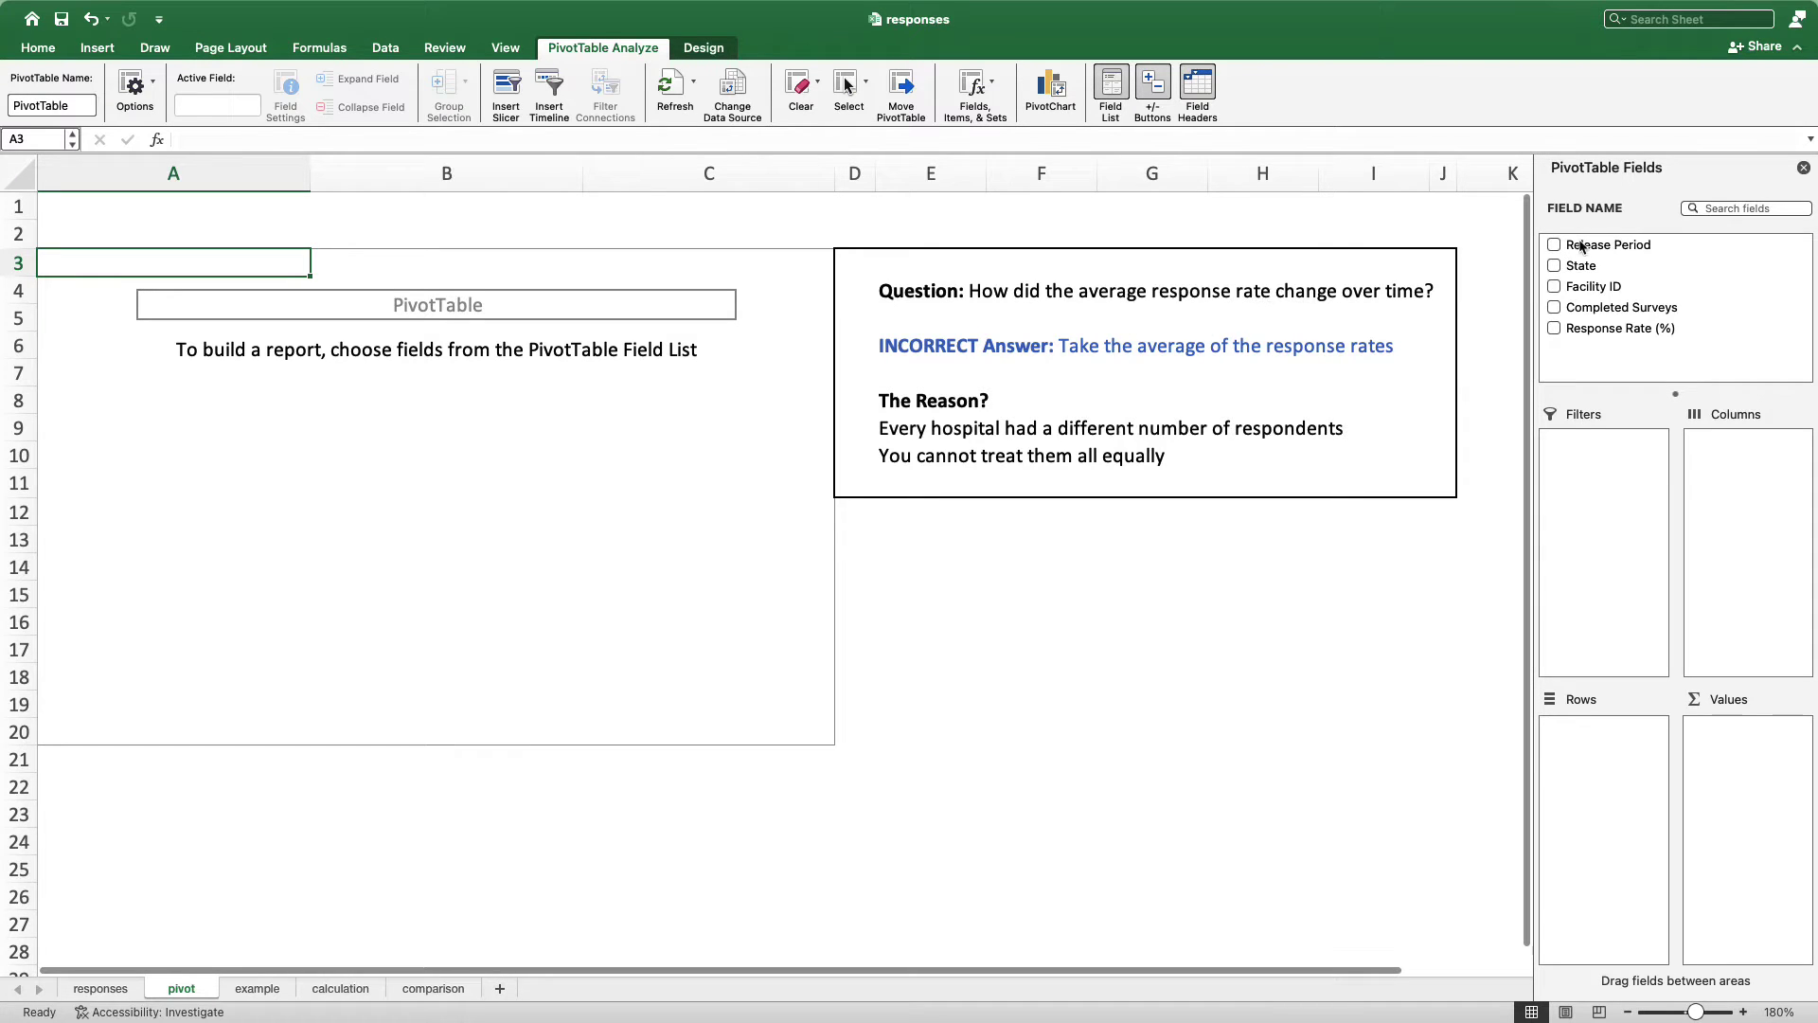
pyautogui.moveTo(1592, 248); pyautogui.dragTo(1575, 765)
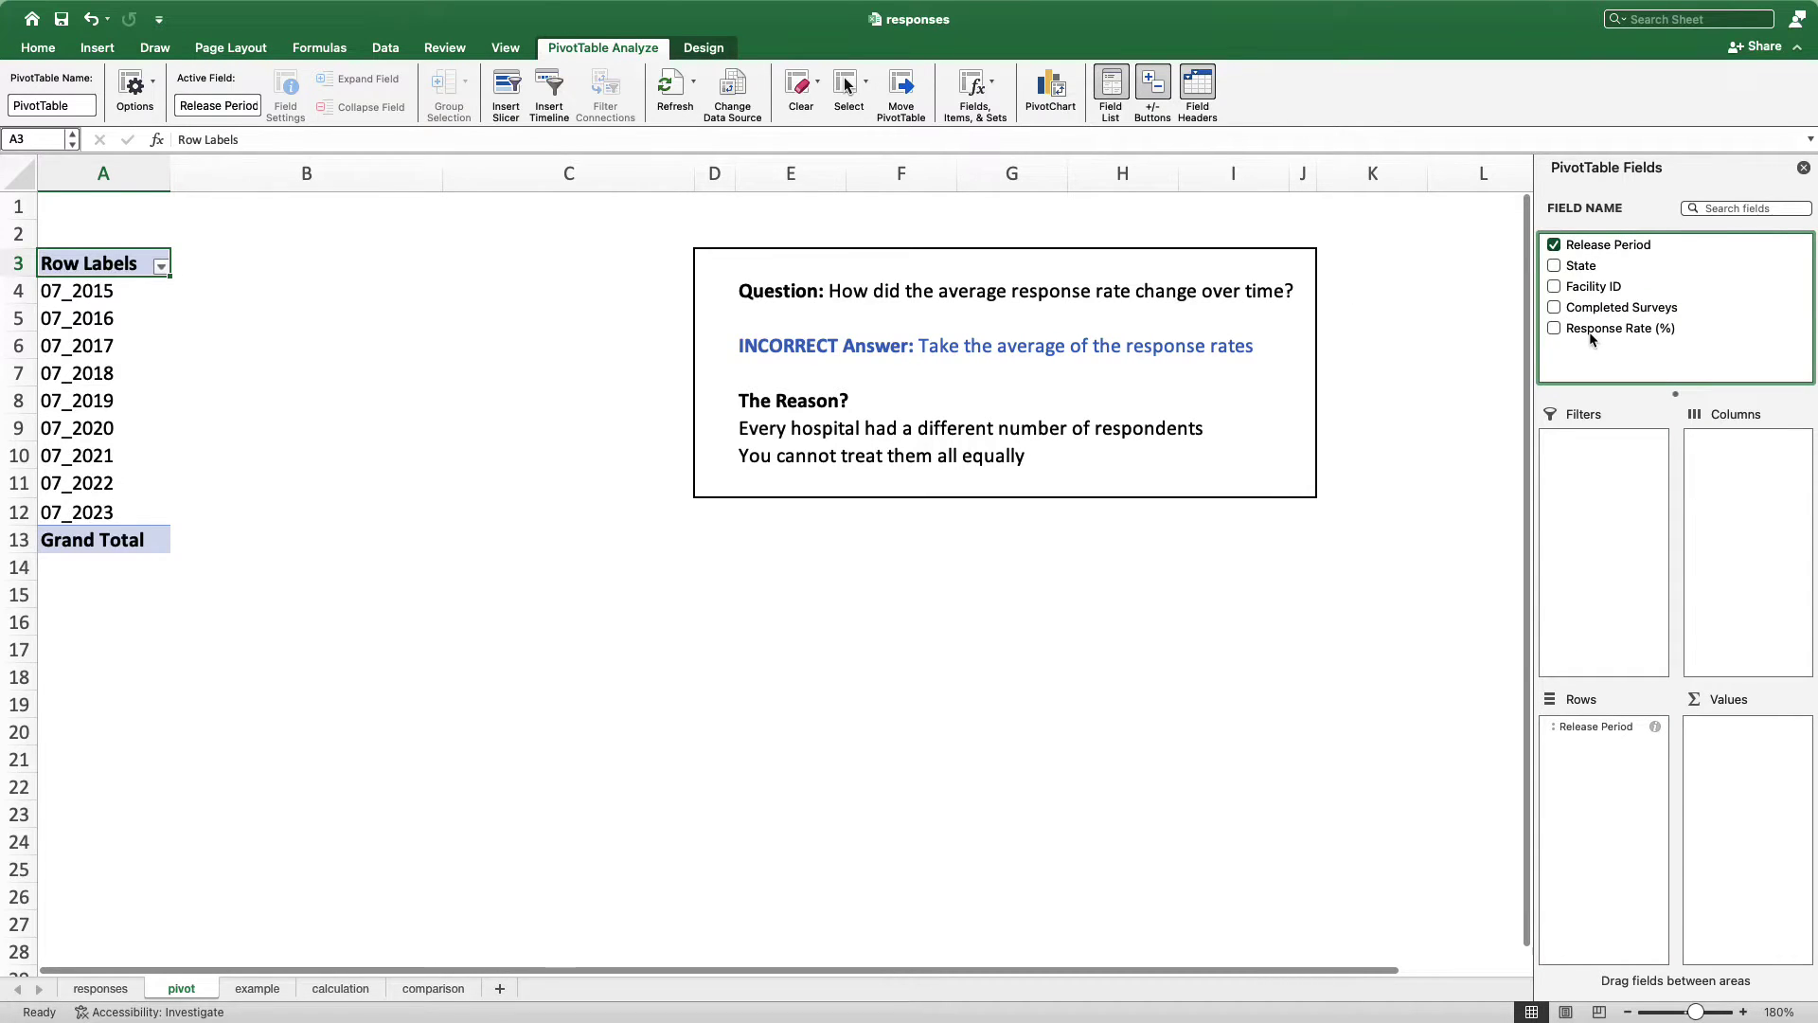
pyautogui.moveTo(1592, 339); pyautogui.dragTo(1740, 758)
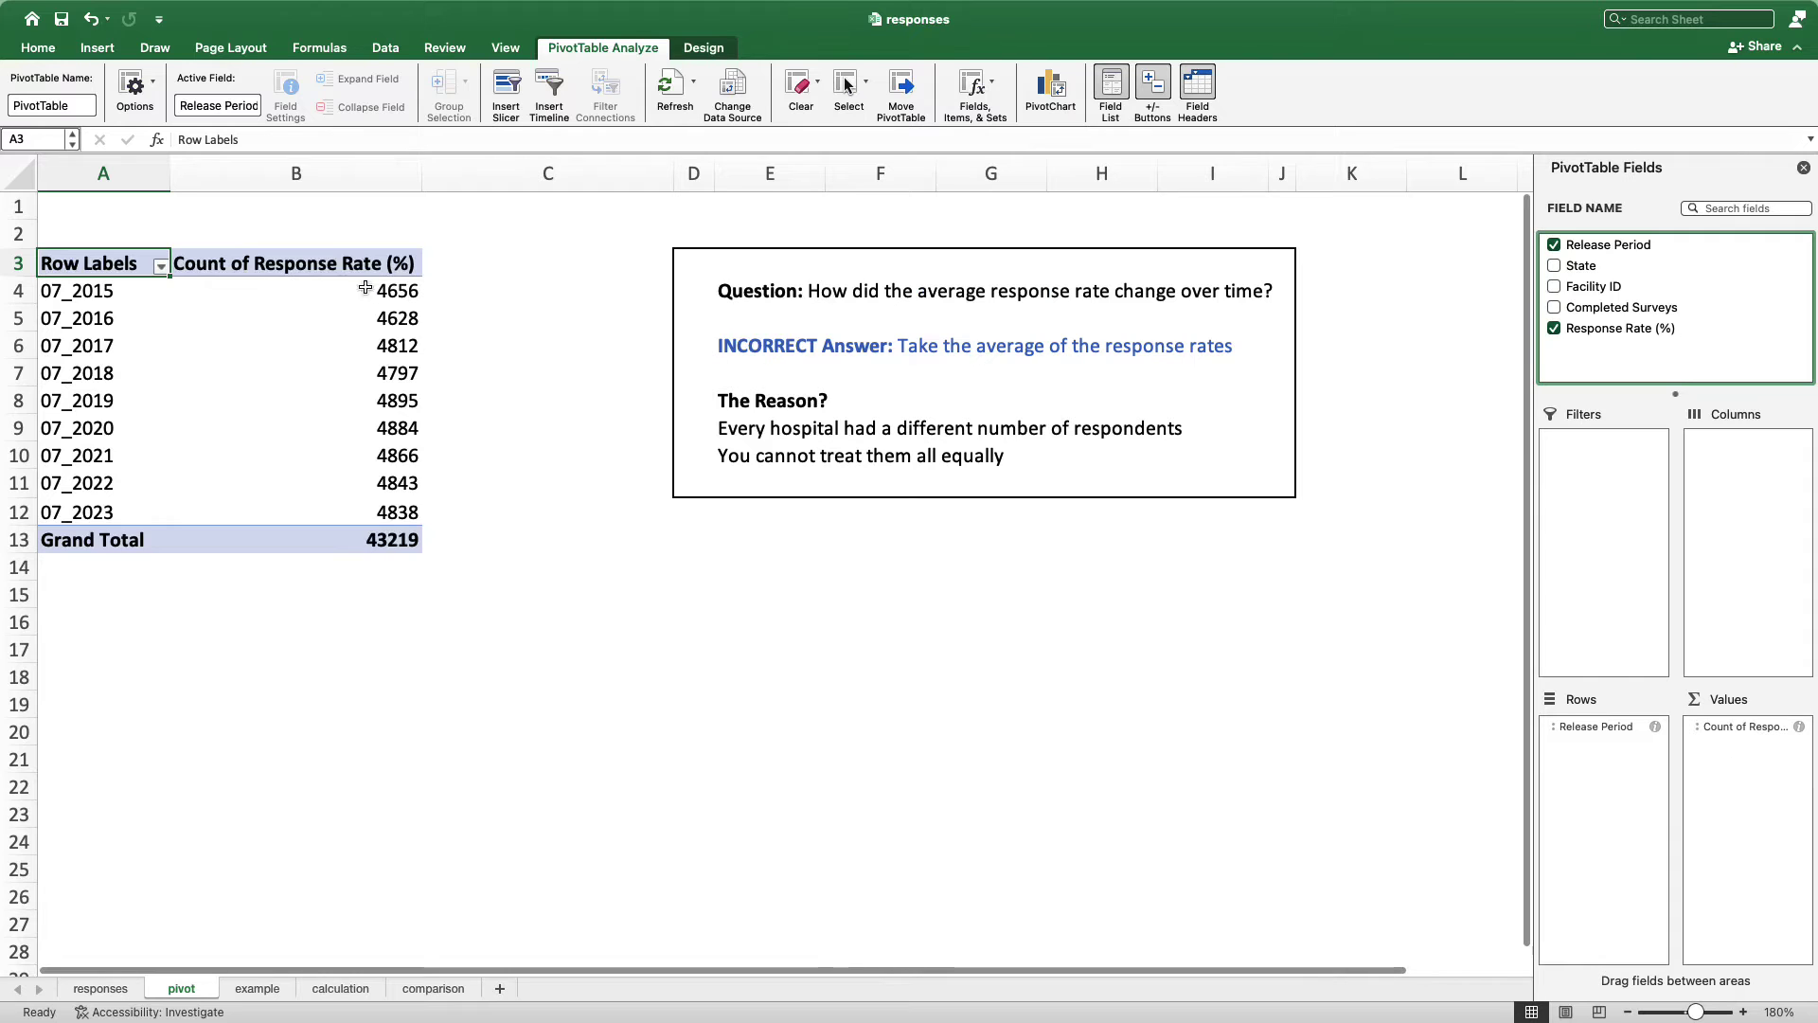
# Summarize the PivotTable's Response Rate (%) values by average instead of count
pyautogui.click(241, 267)
pyautogui.rightClick(242, 268)
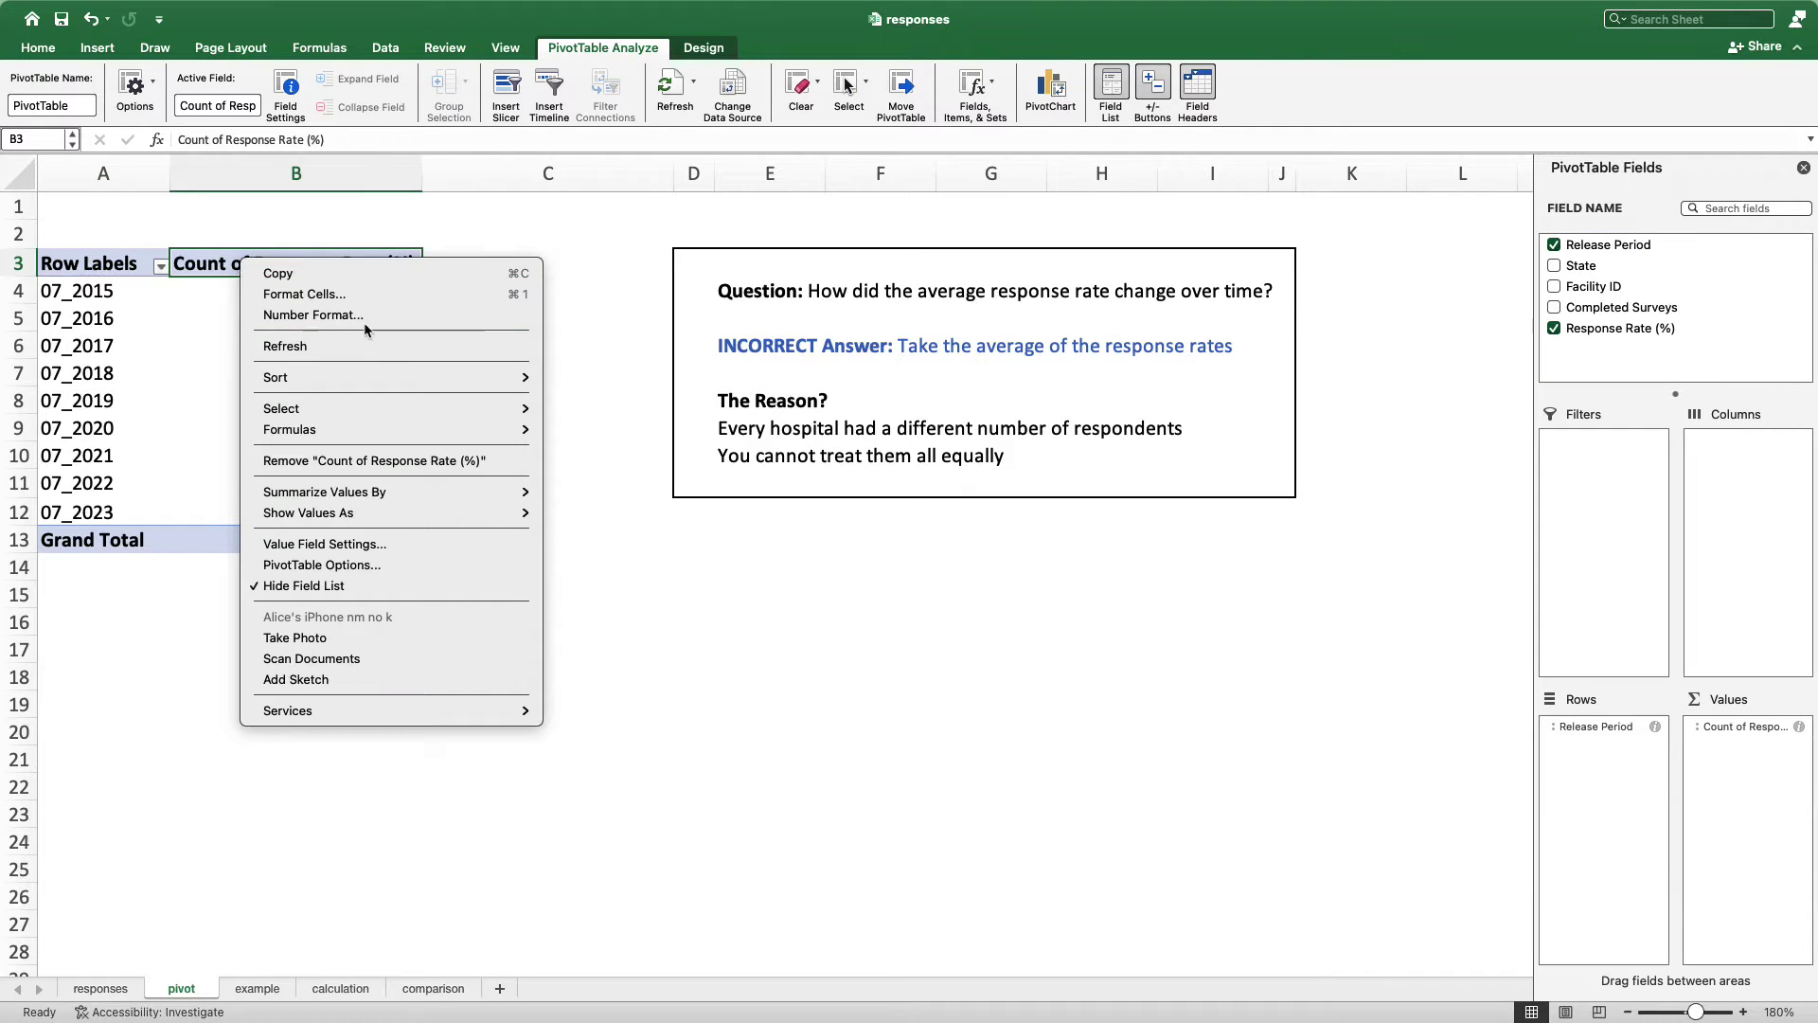
pyautogui.moveTo(407, 492)
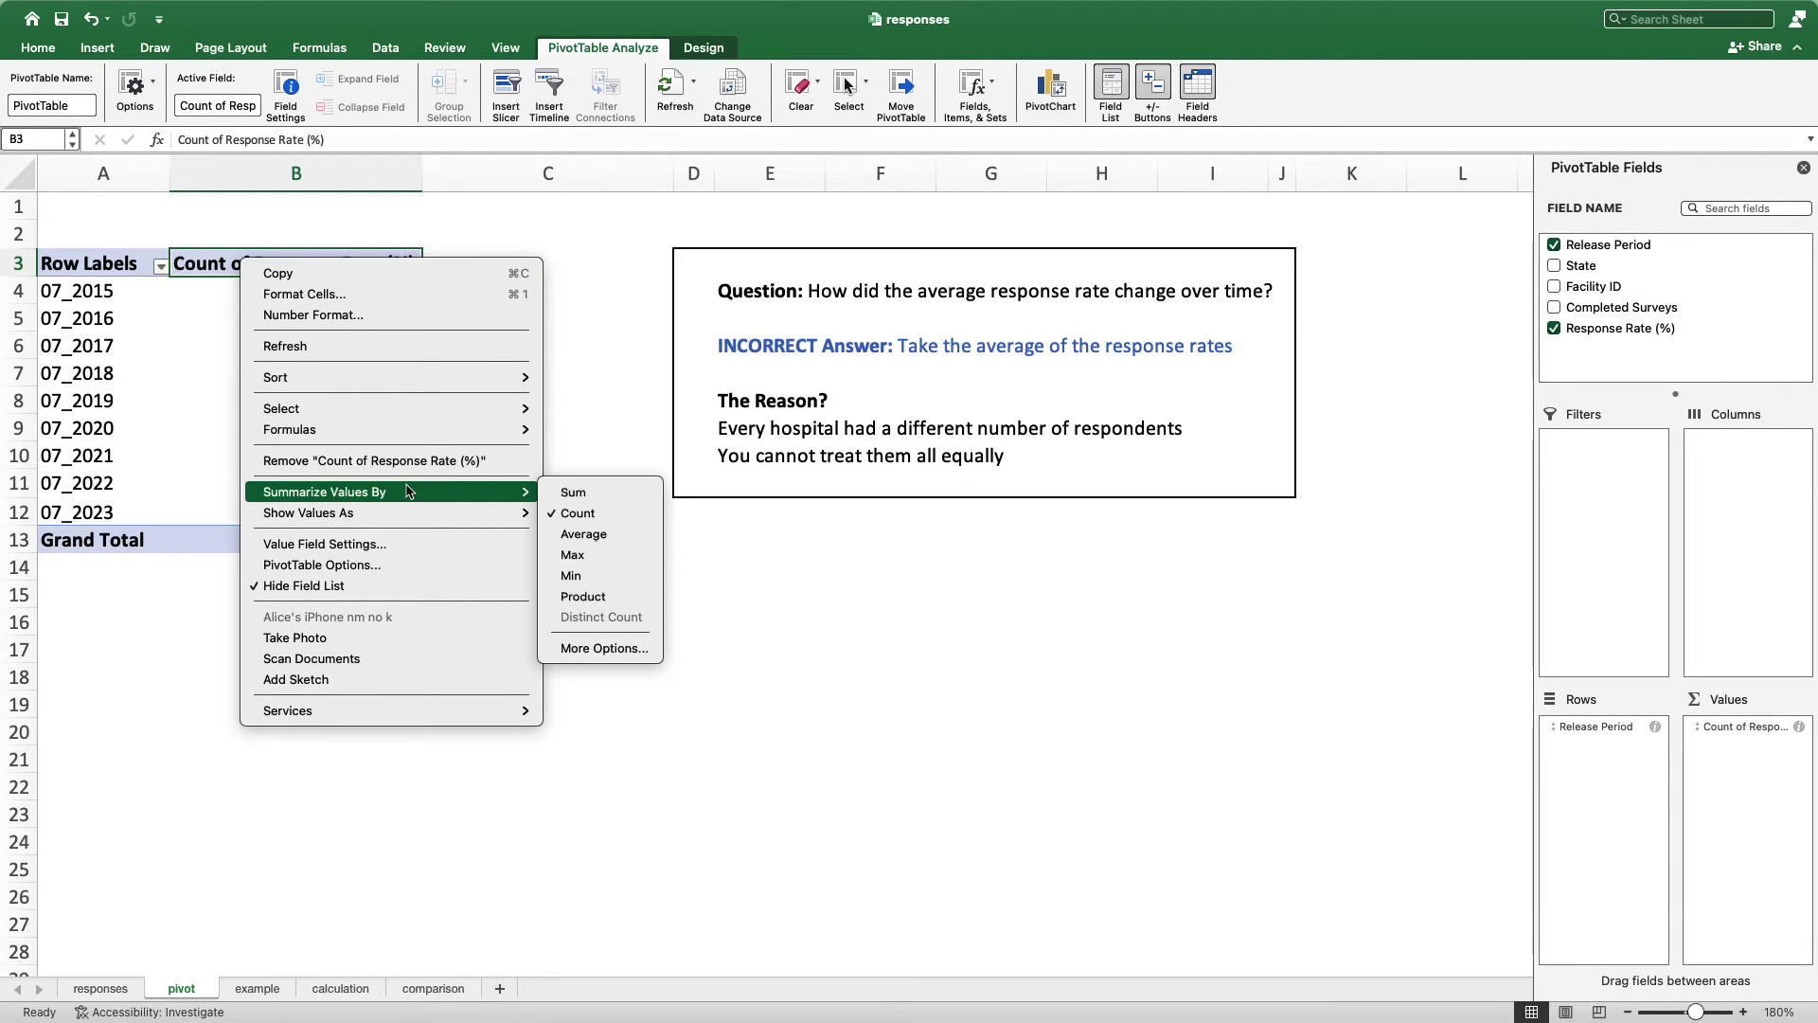
pyautogui.click(579, 534)
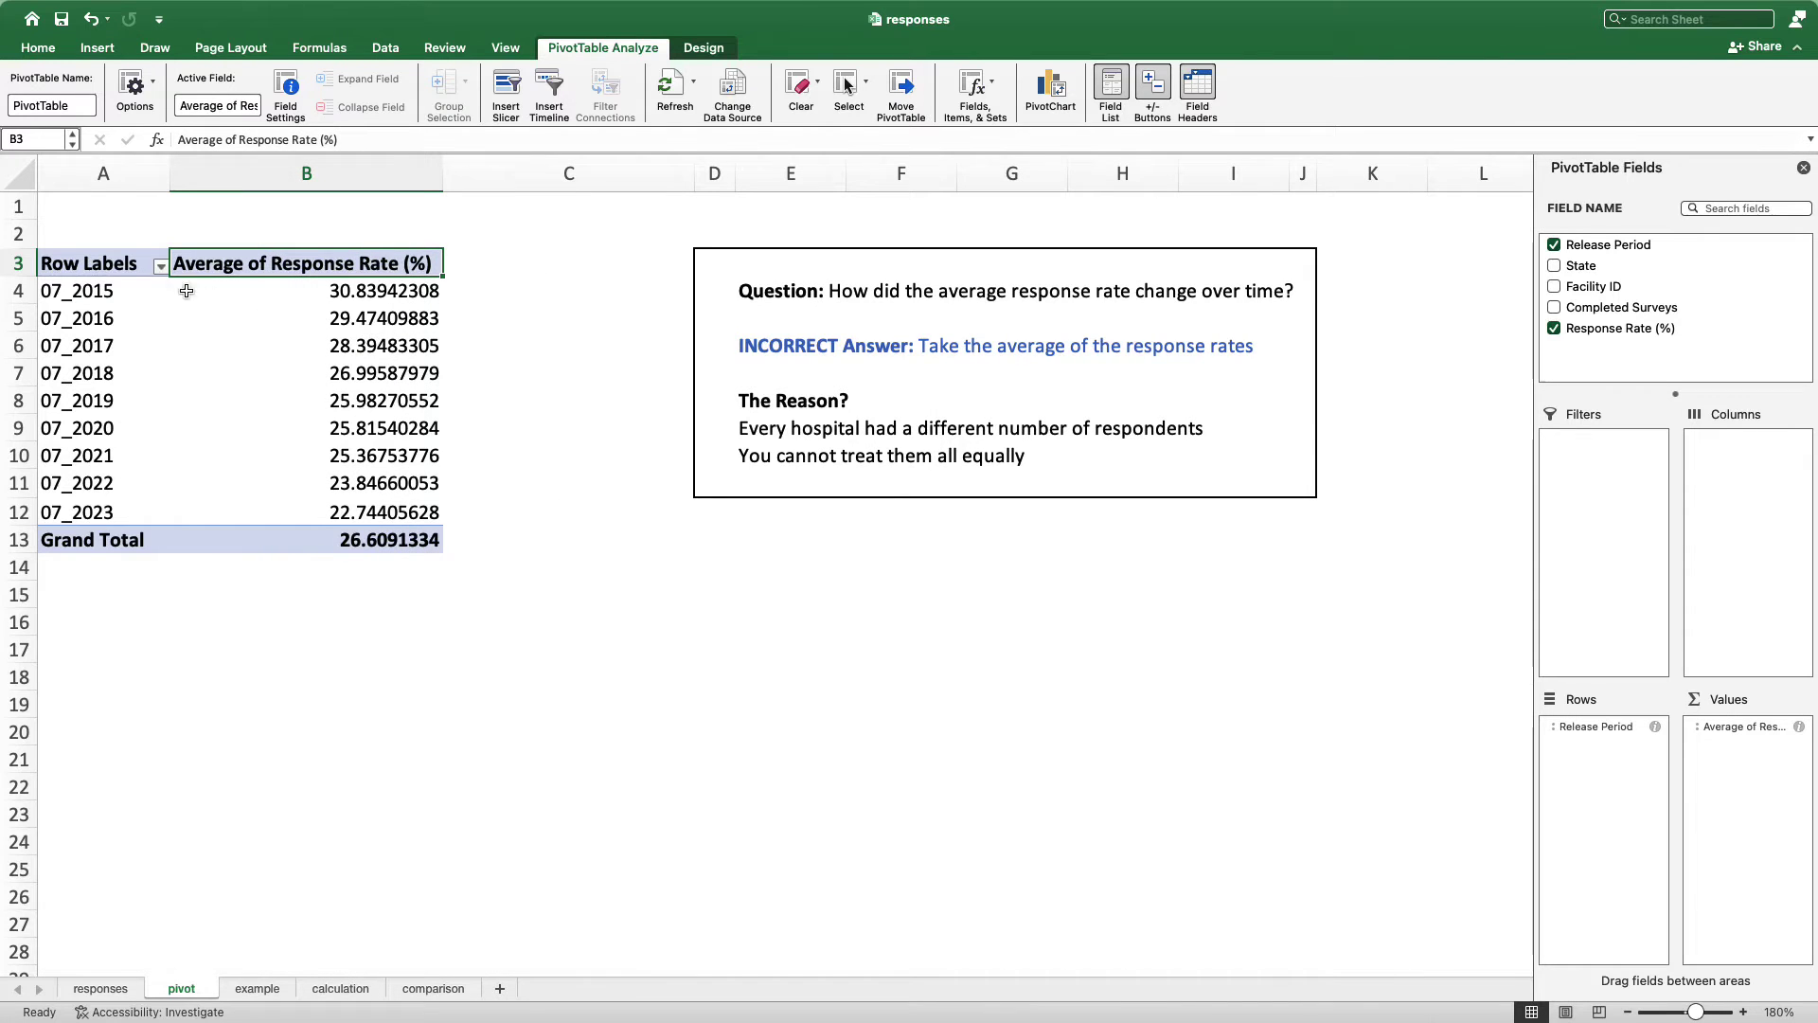
# Examine the average response rate for 07_2015 and read the adjacent notes on the incorrect answer and its reason
pyautogui.click(134, 291)
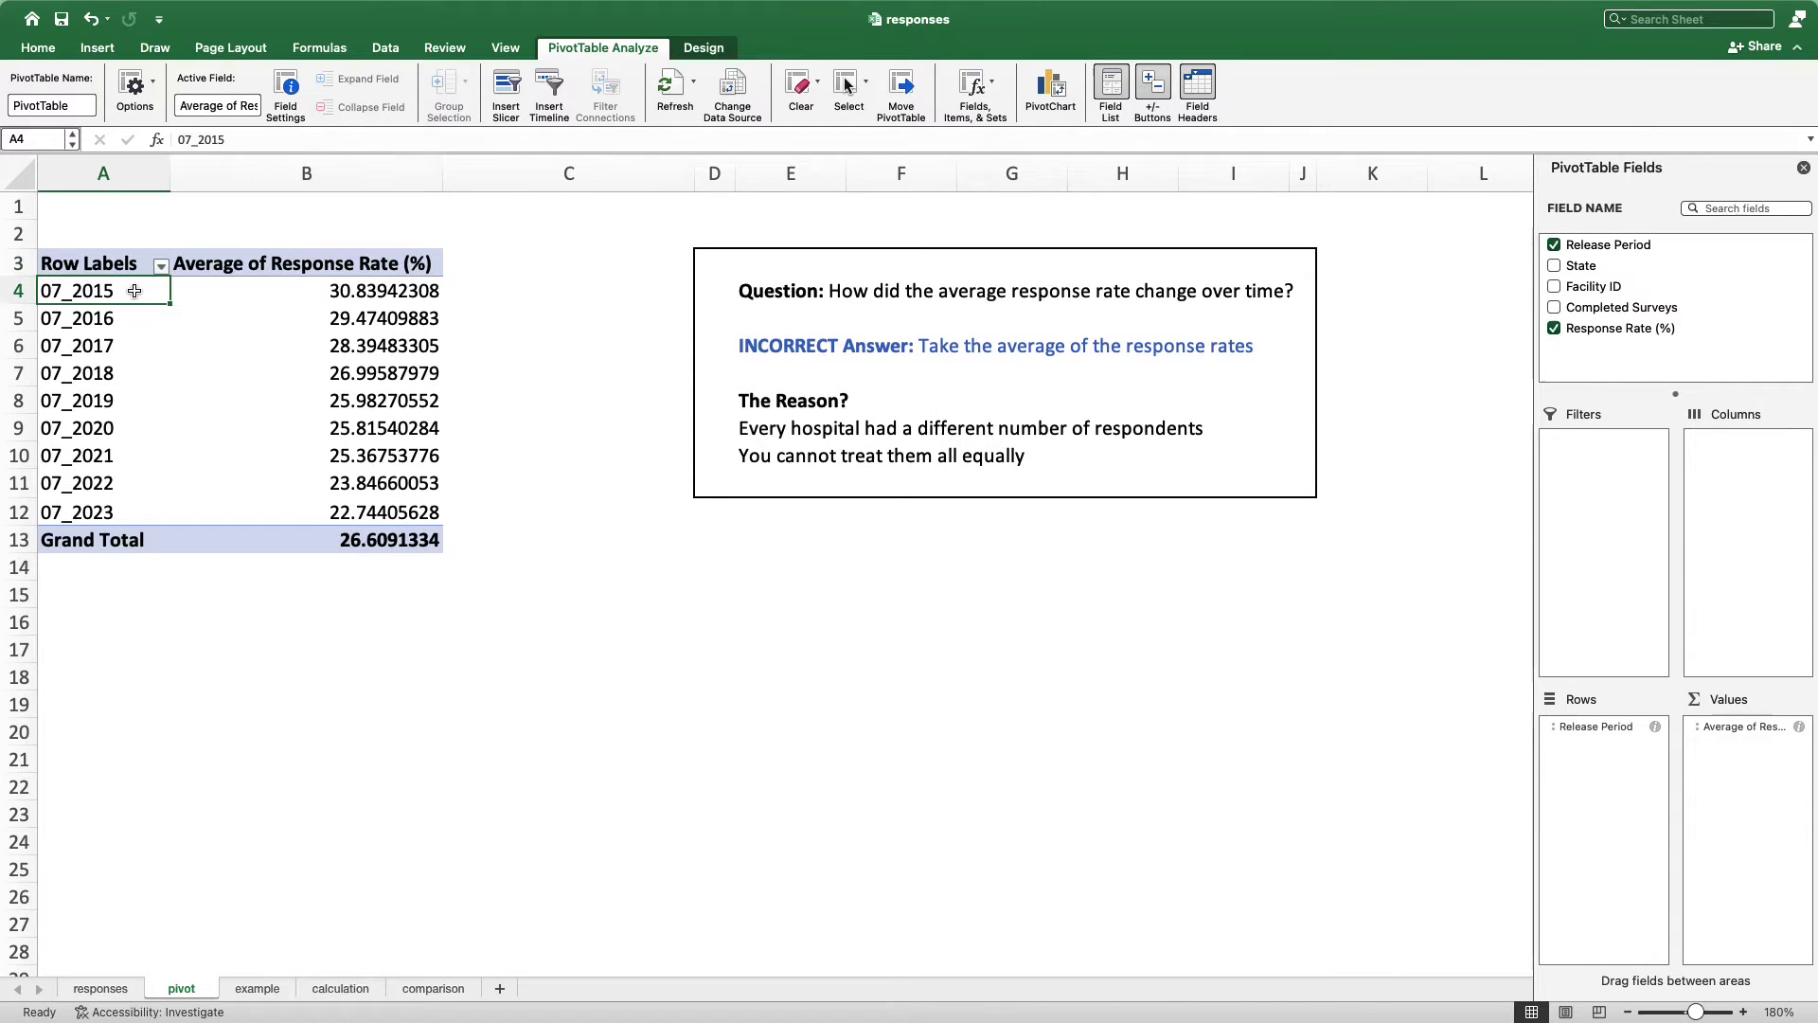
pyautogui.click(215, 296)
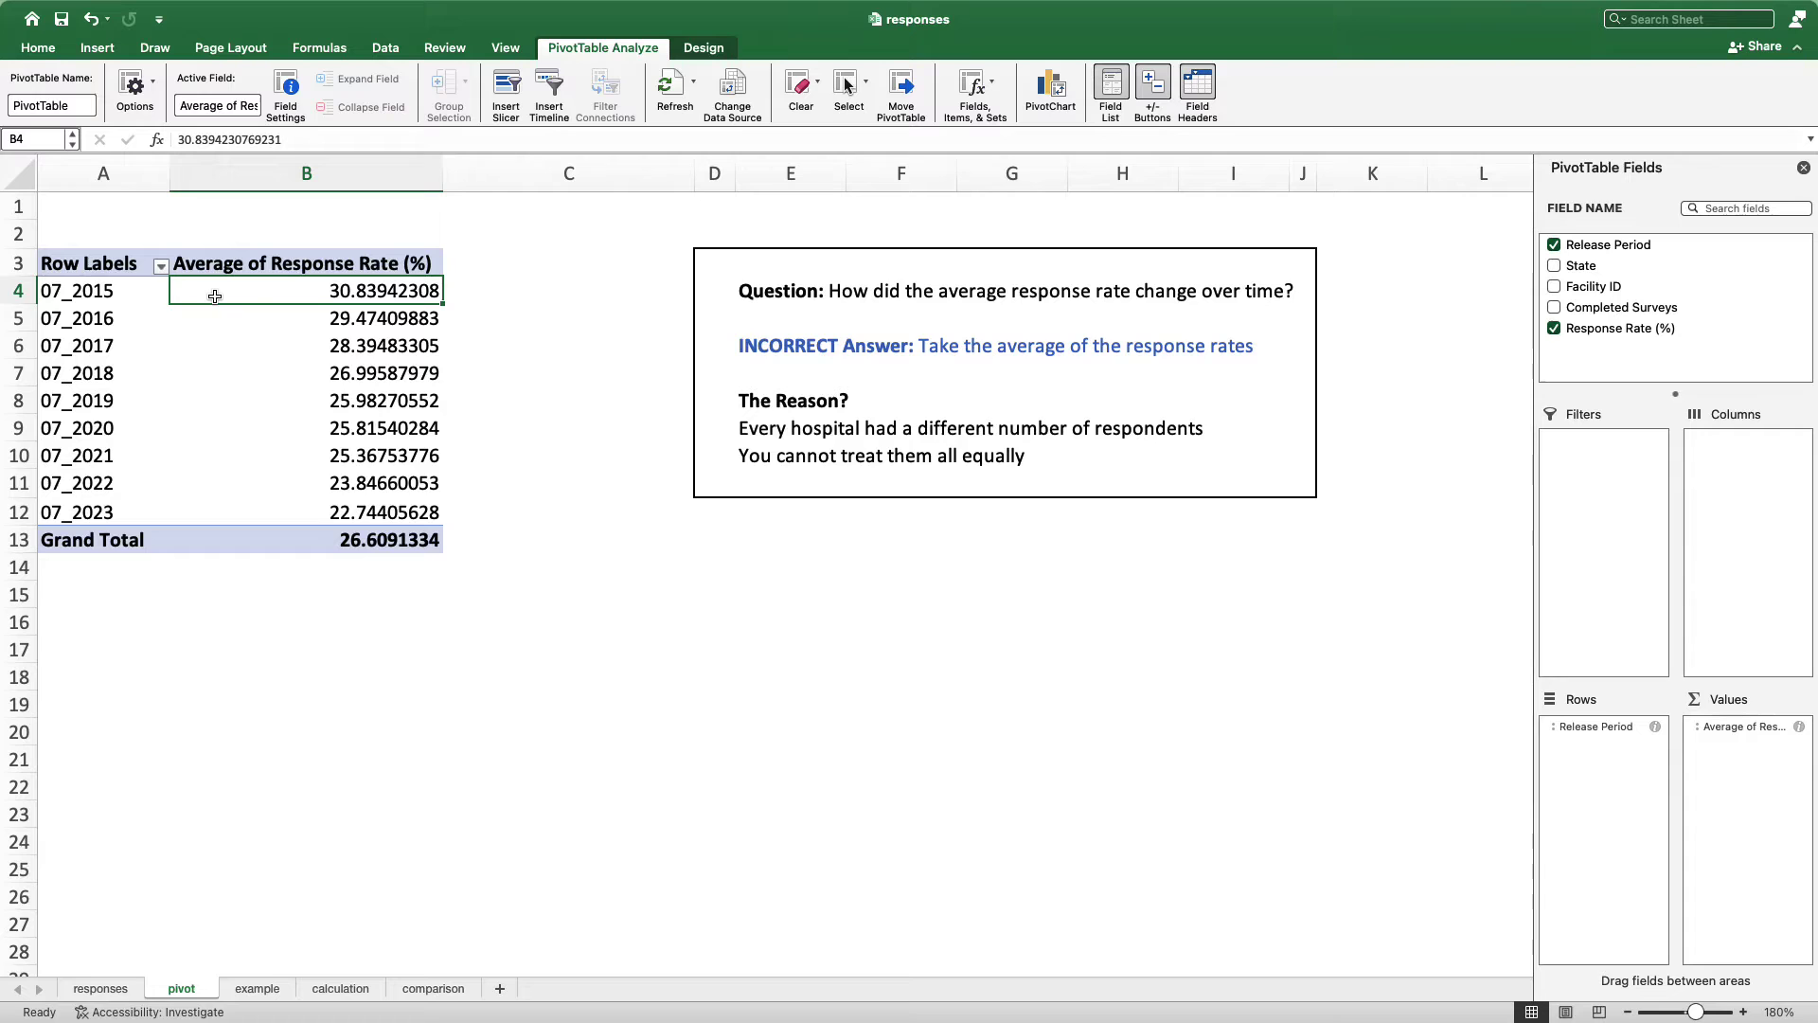
pyautogui.click(721, 347)
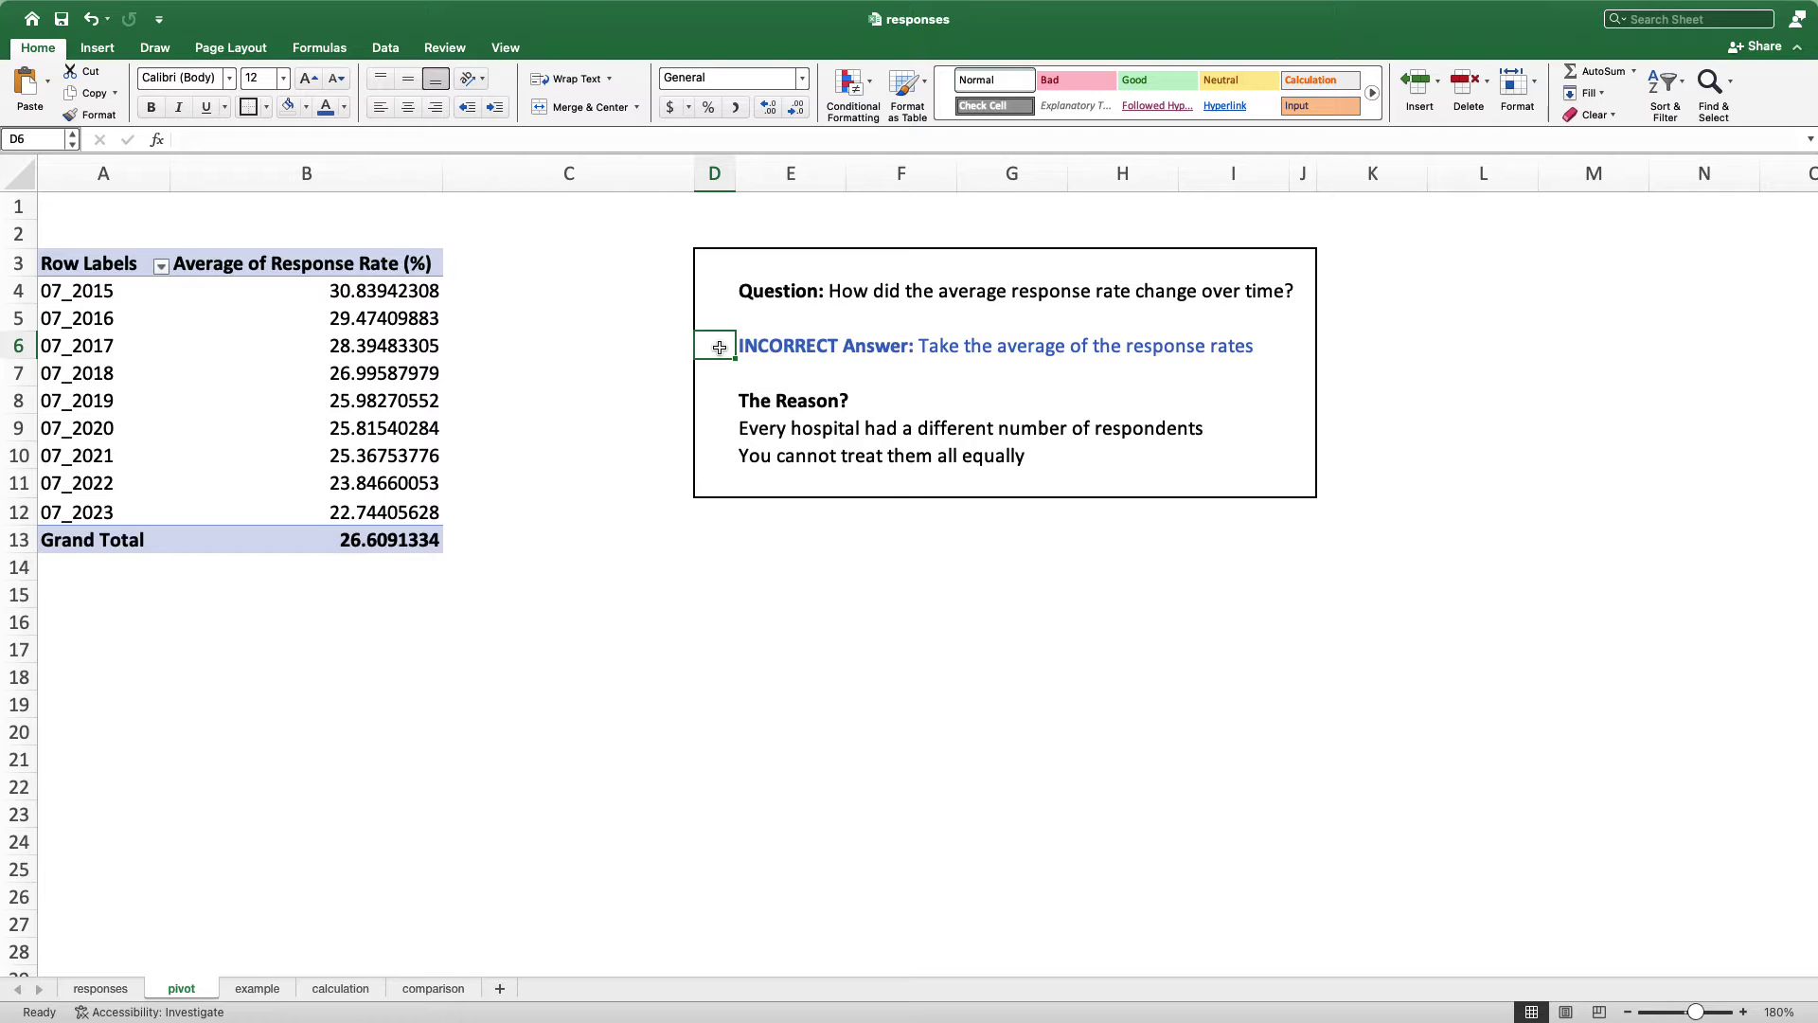
pyautogui.click(717, 397)
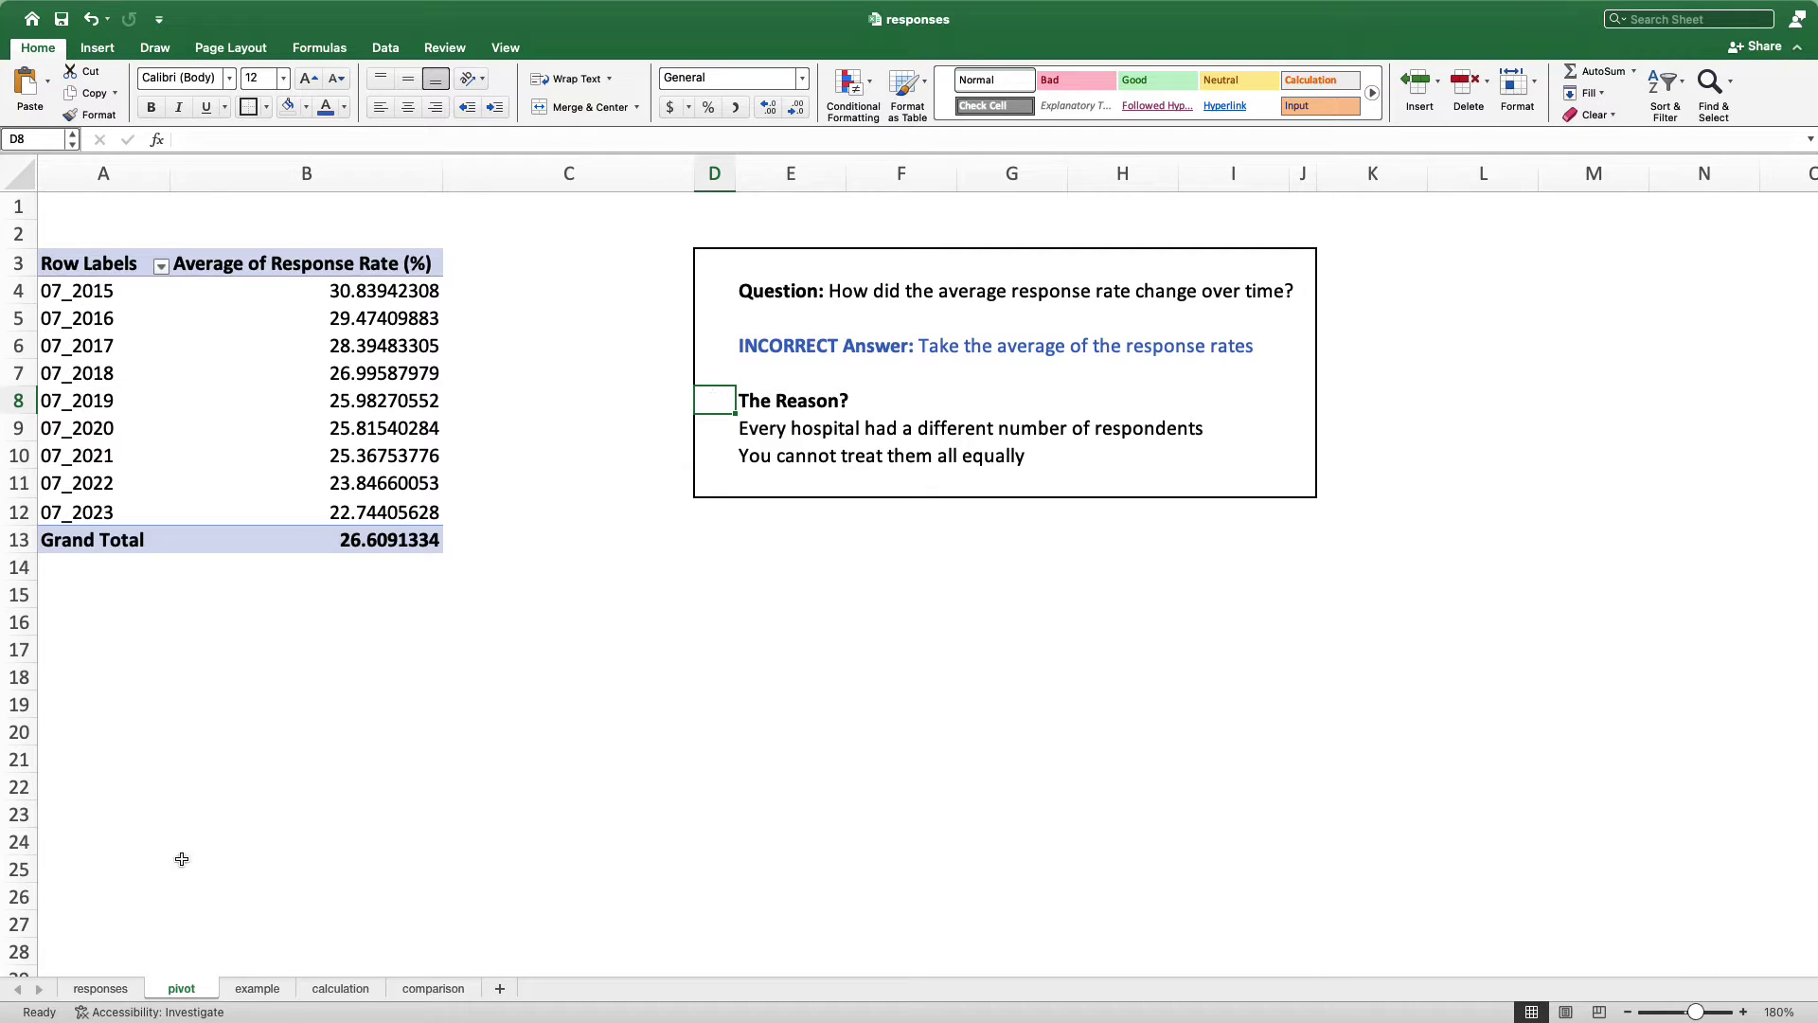
# Check which values the Completed Surveys column contains on the responses sheet, then return to the pivot sheet
pyautogui.click(101, 988)
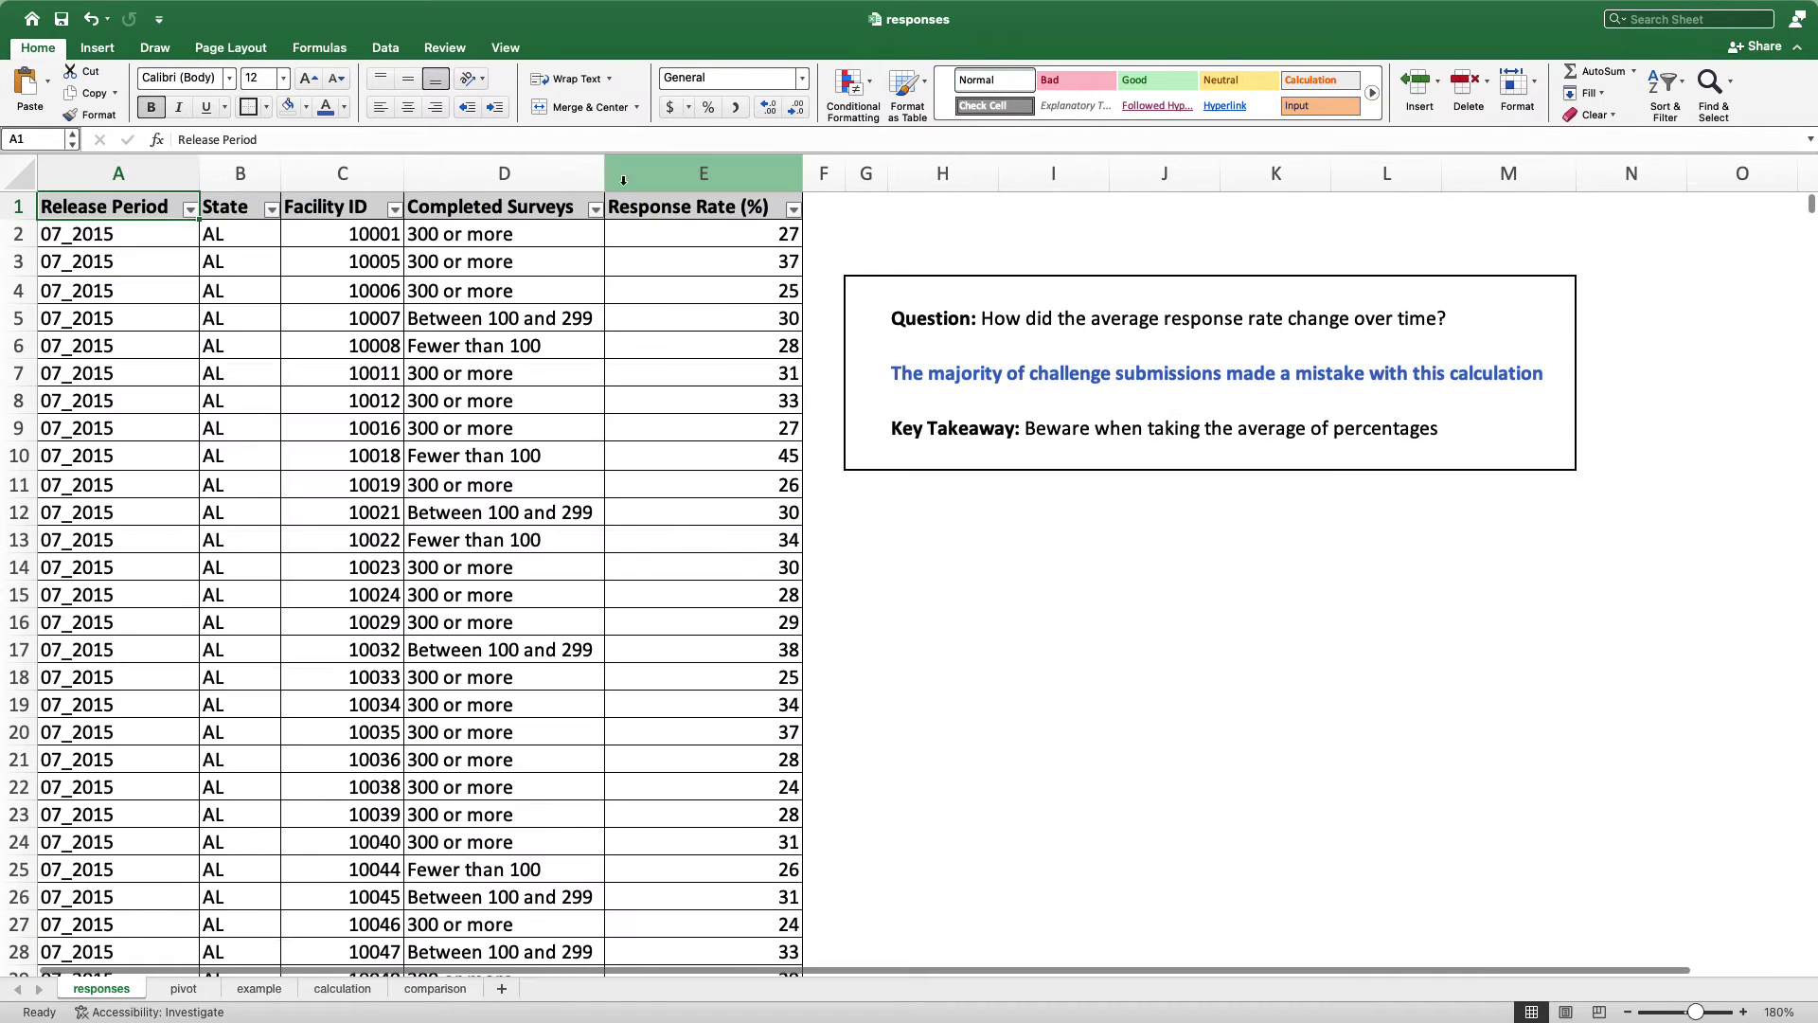
pyautogui.click(595, 209)
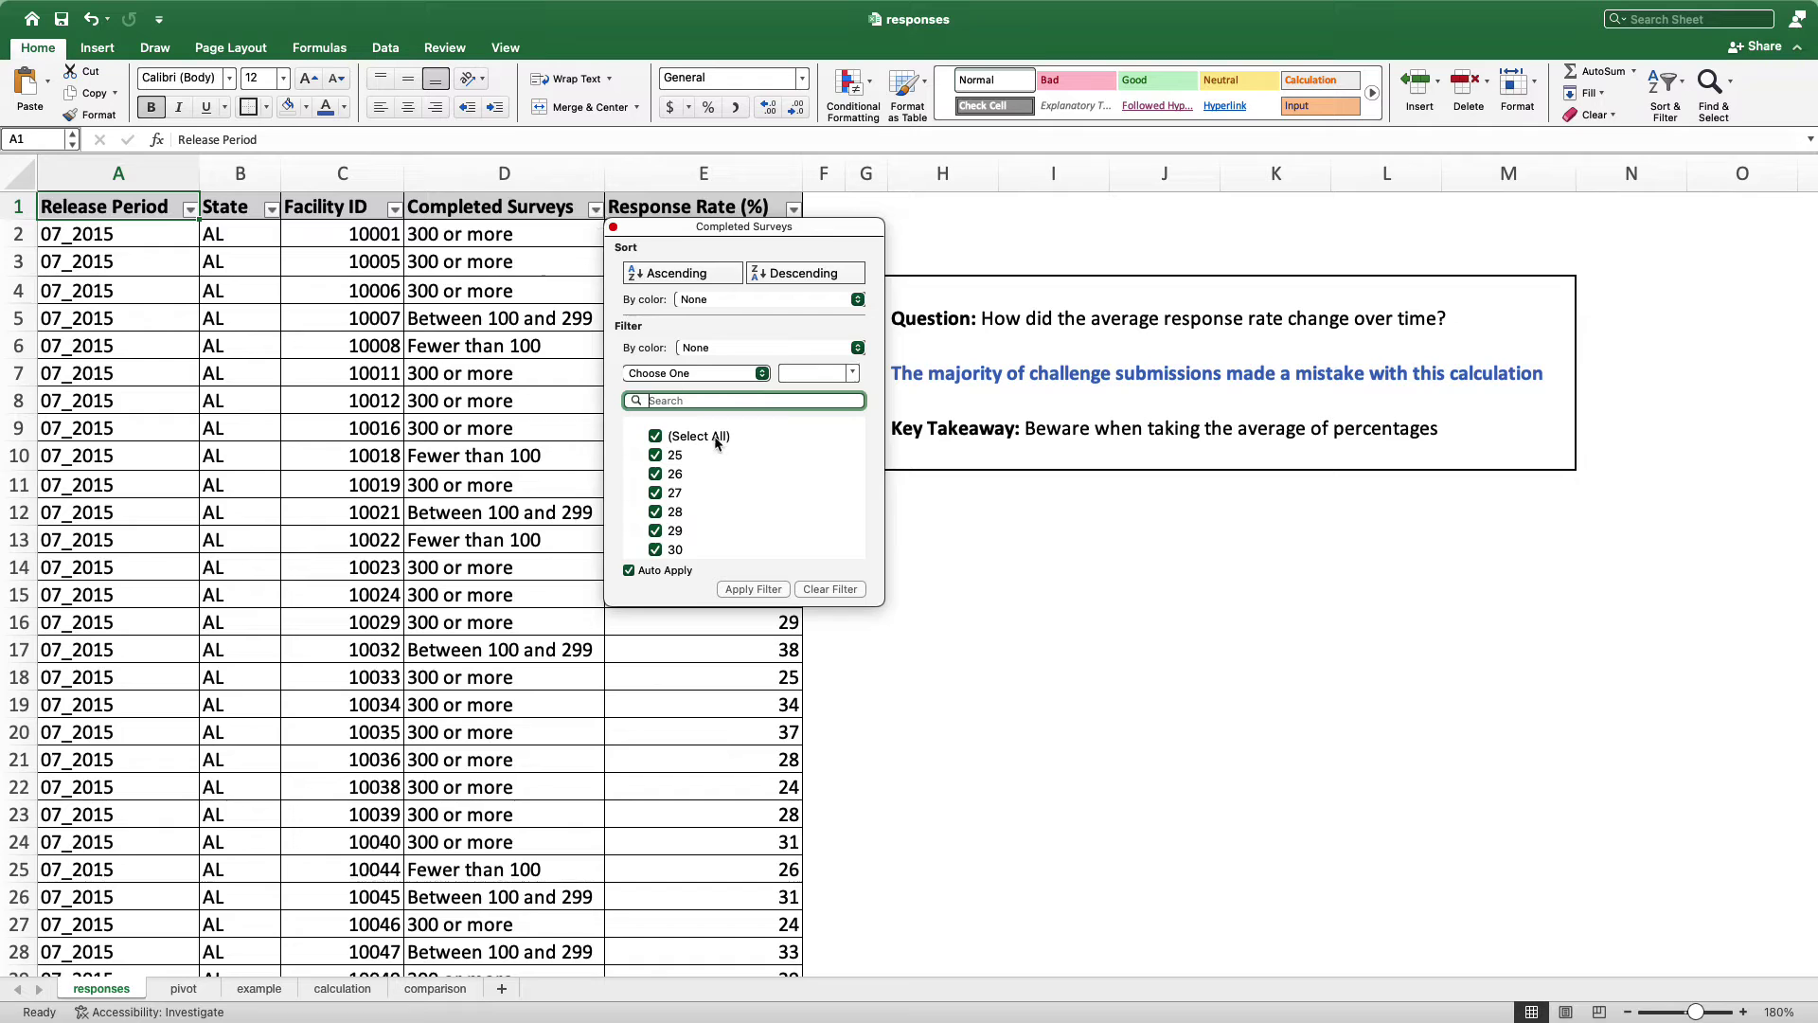
pyautogui.scroll(-3, 856, 437)
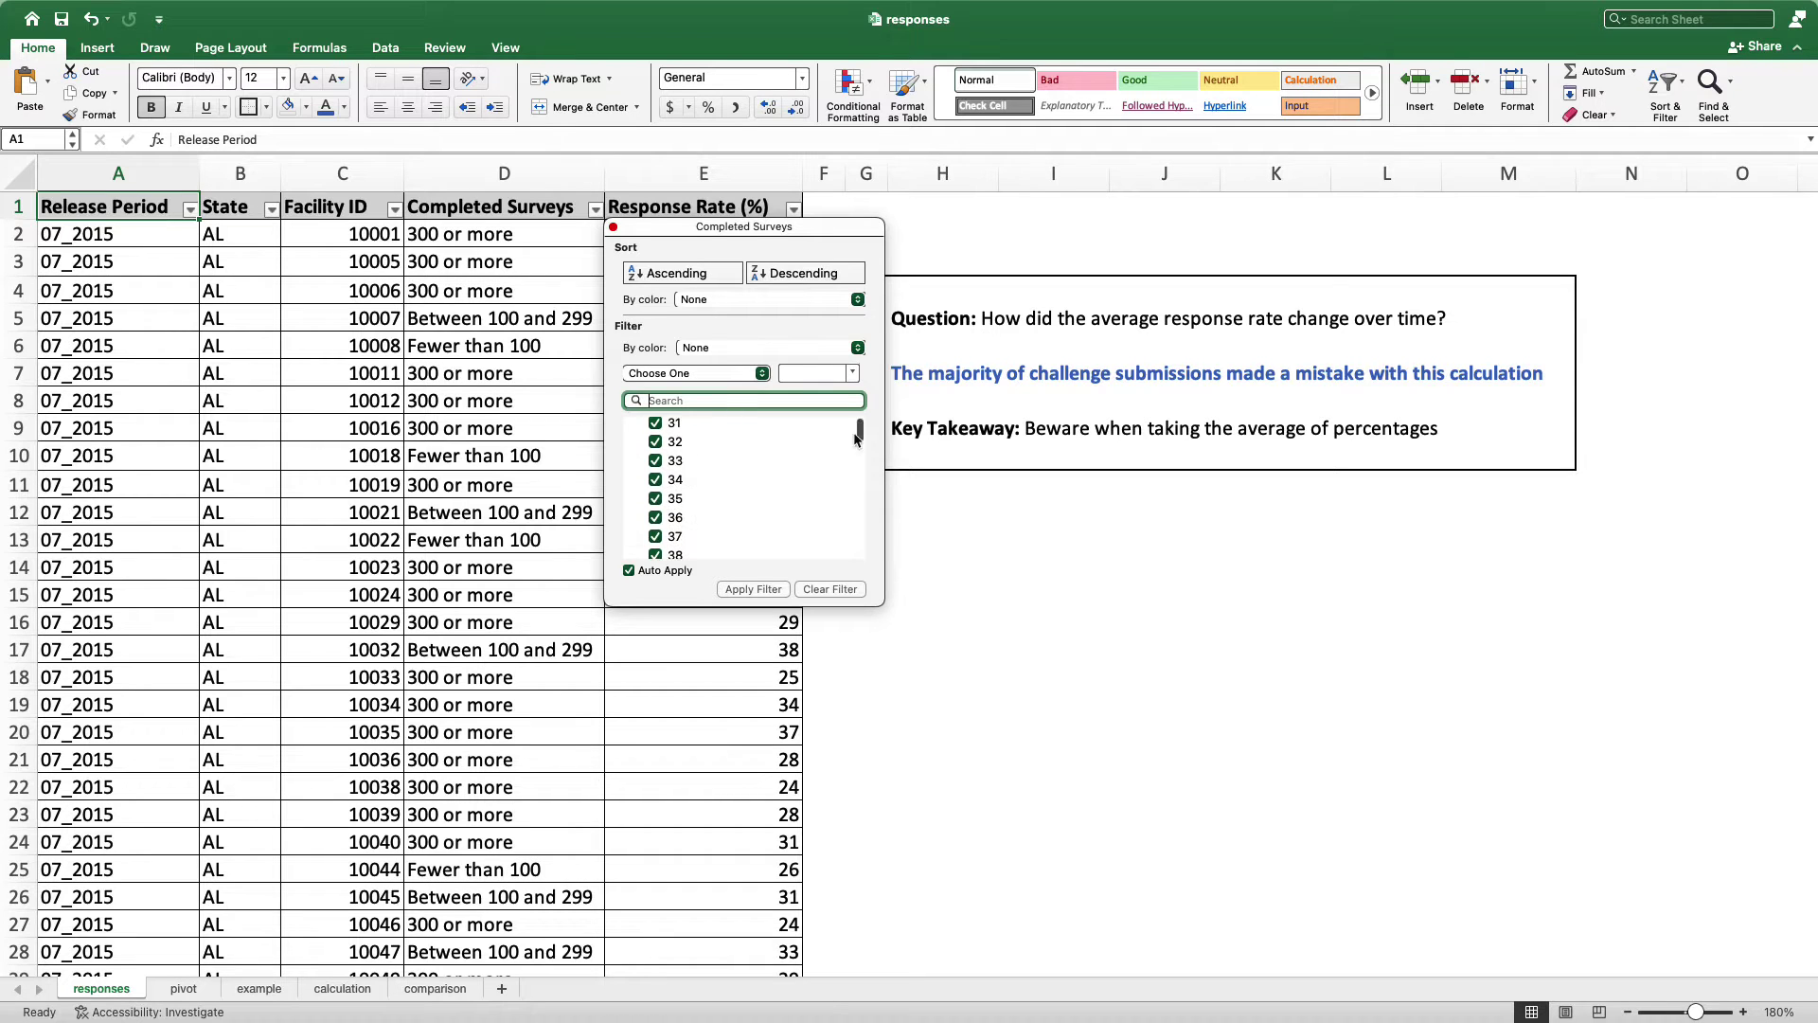
pyautogui.scroll(-10, 856, 437)
pyautogui.scroll(2, 814, 528)
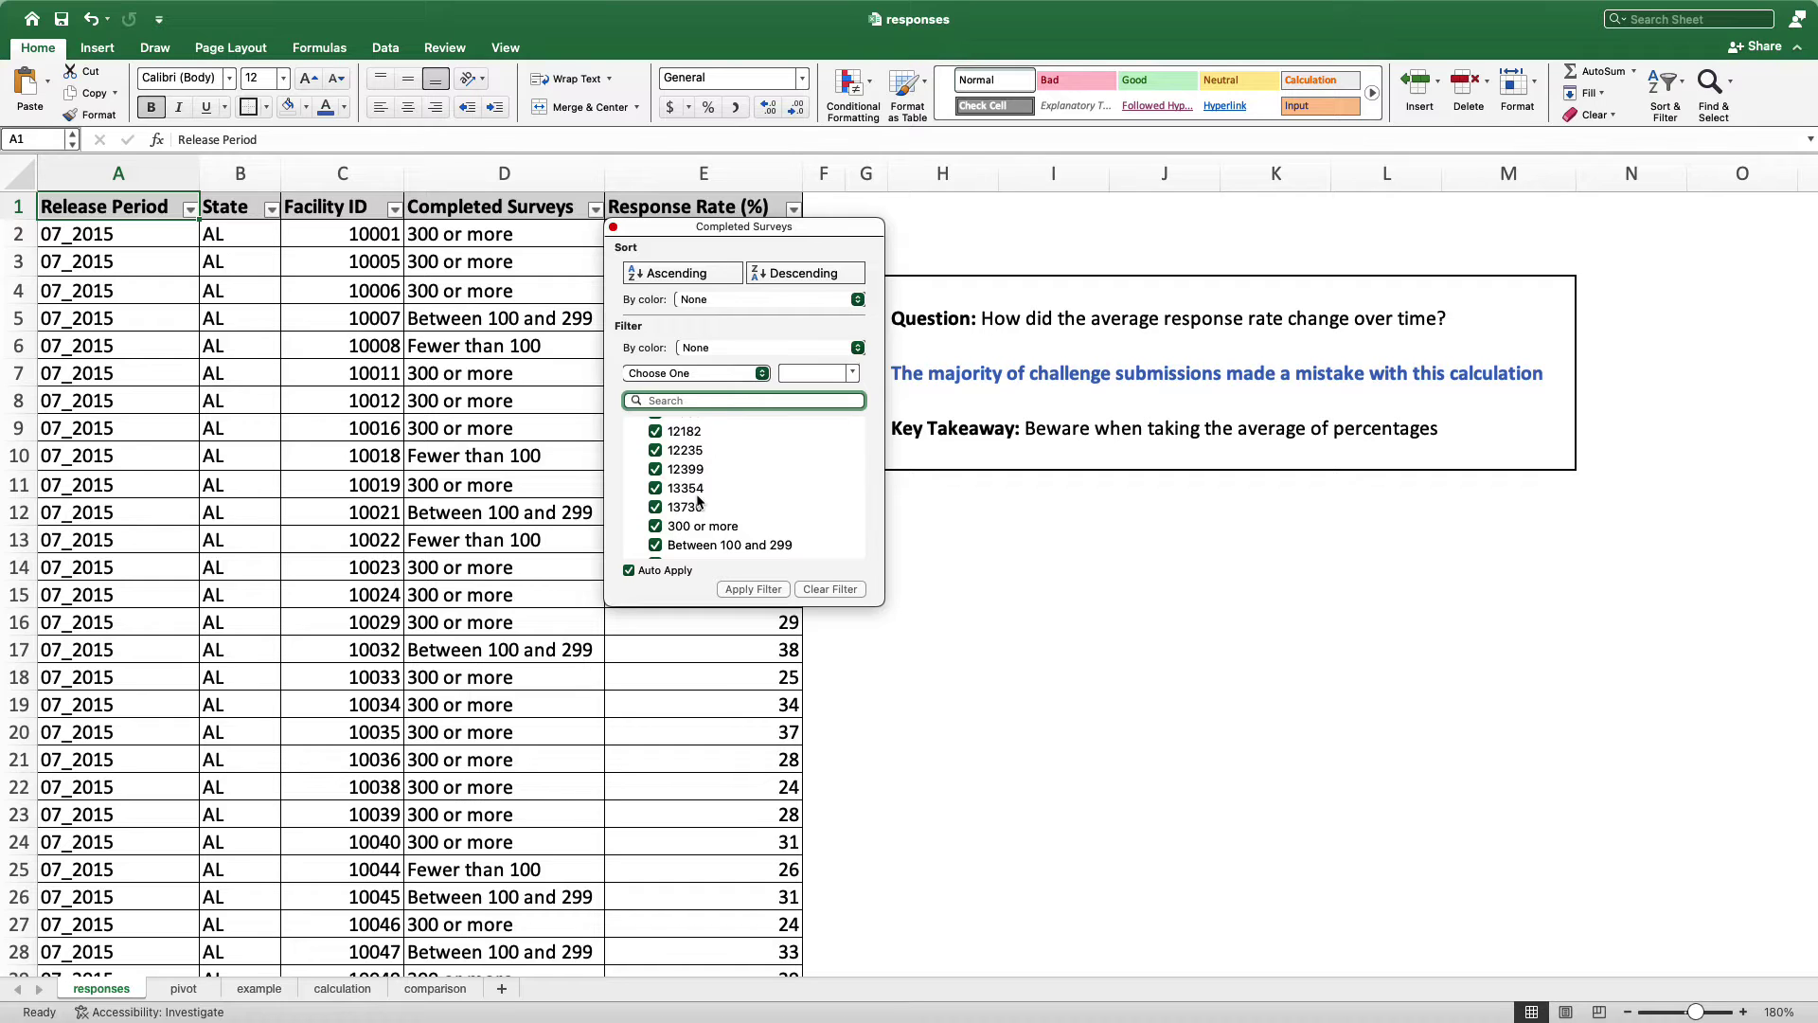
pyautogui.click(142, 214)
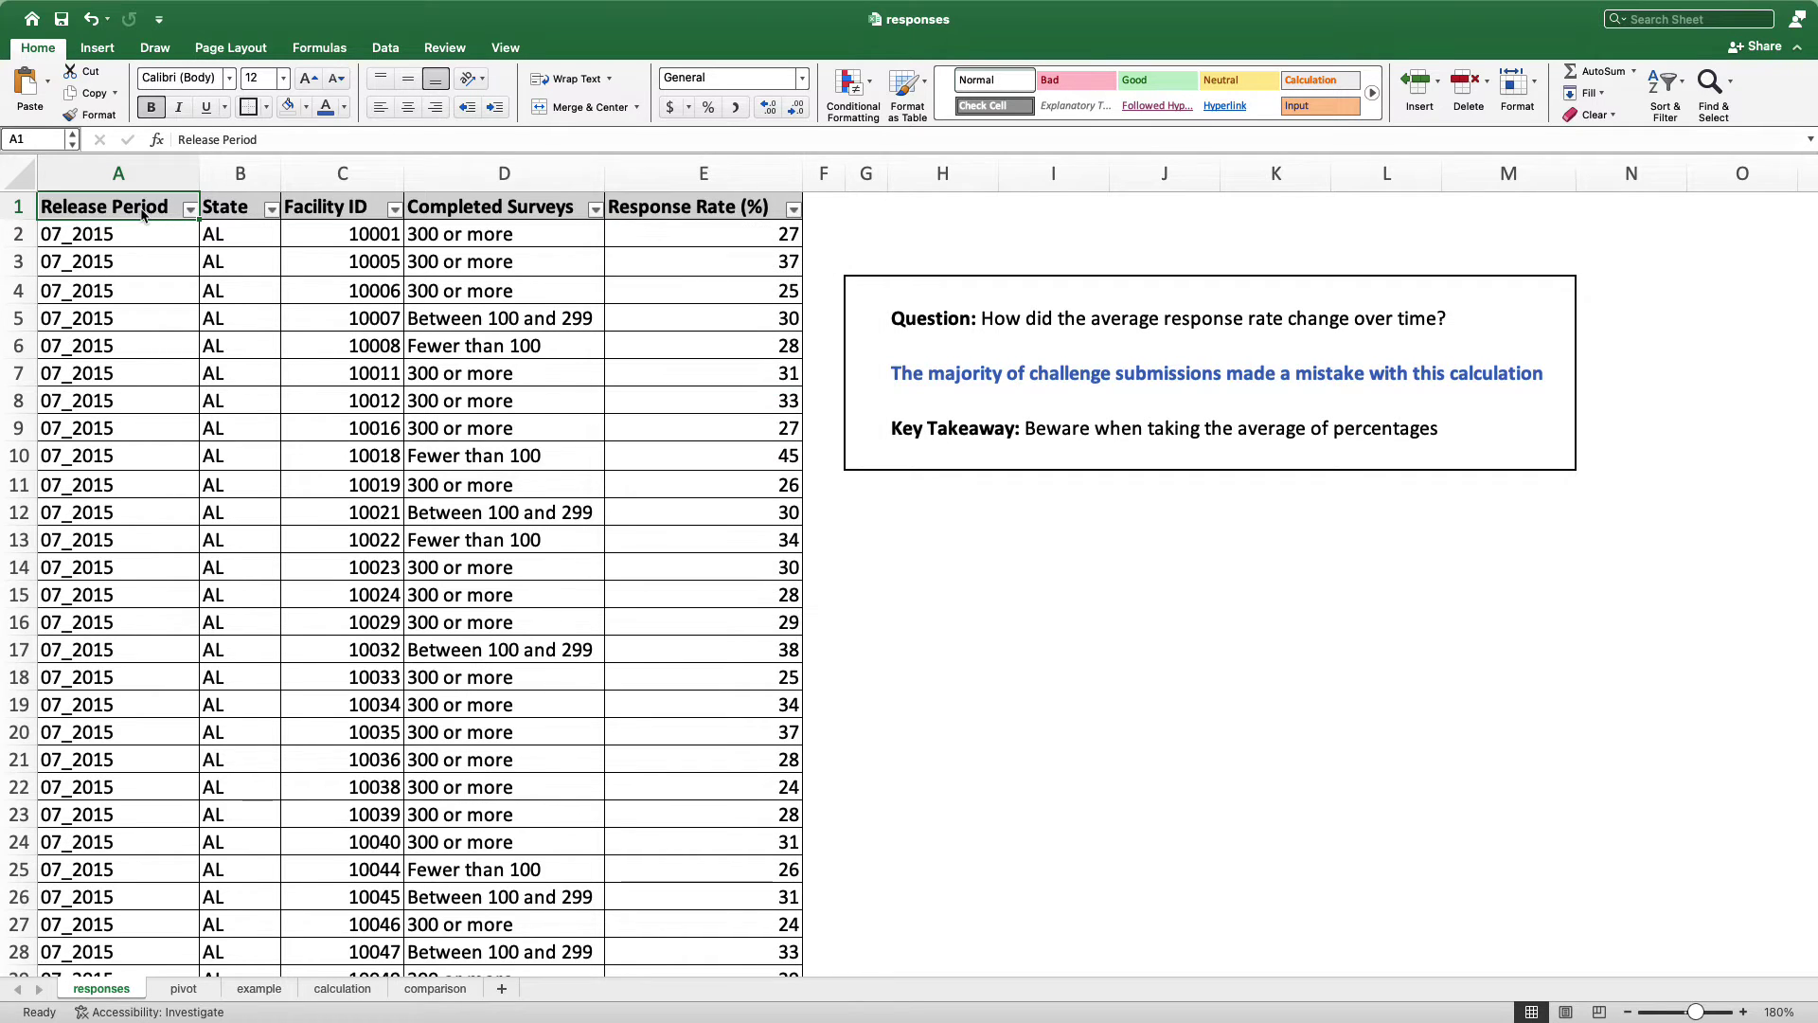
pyautogui.click(182, 988)
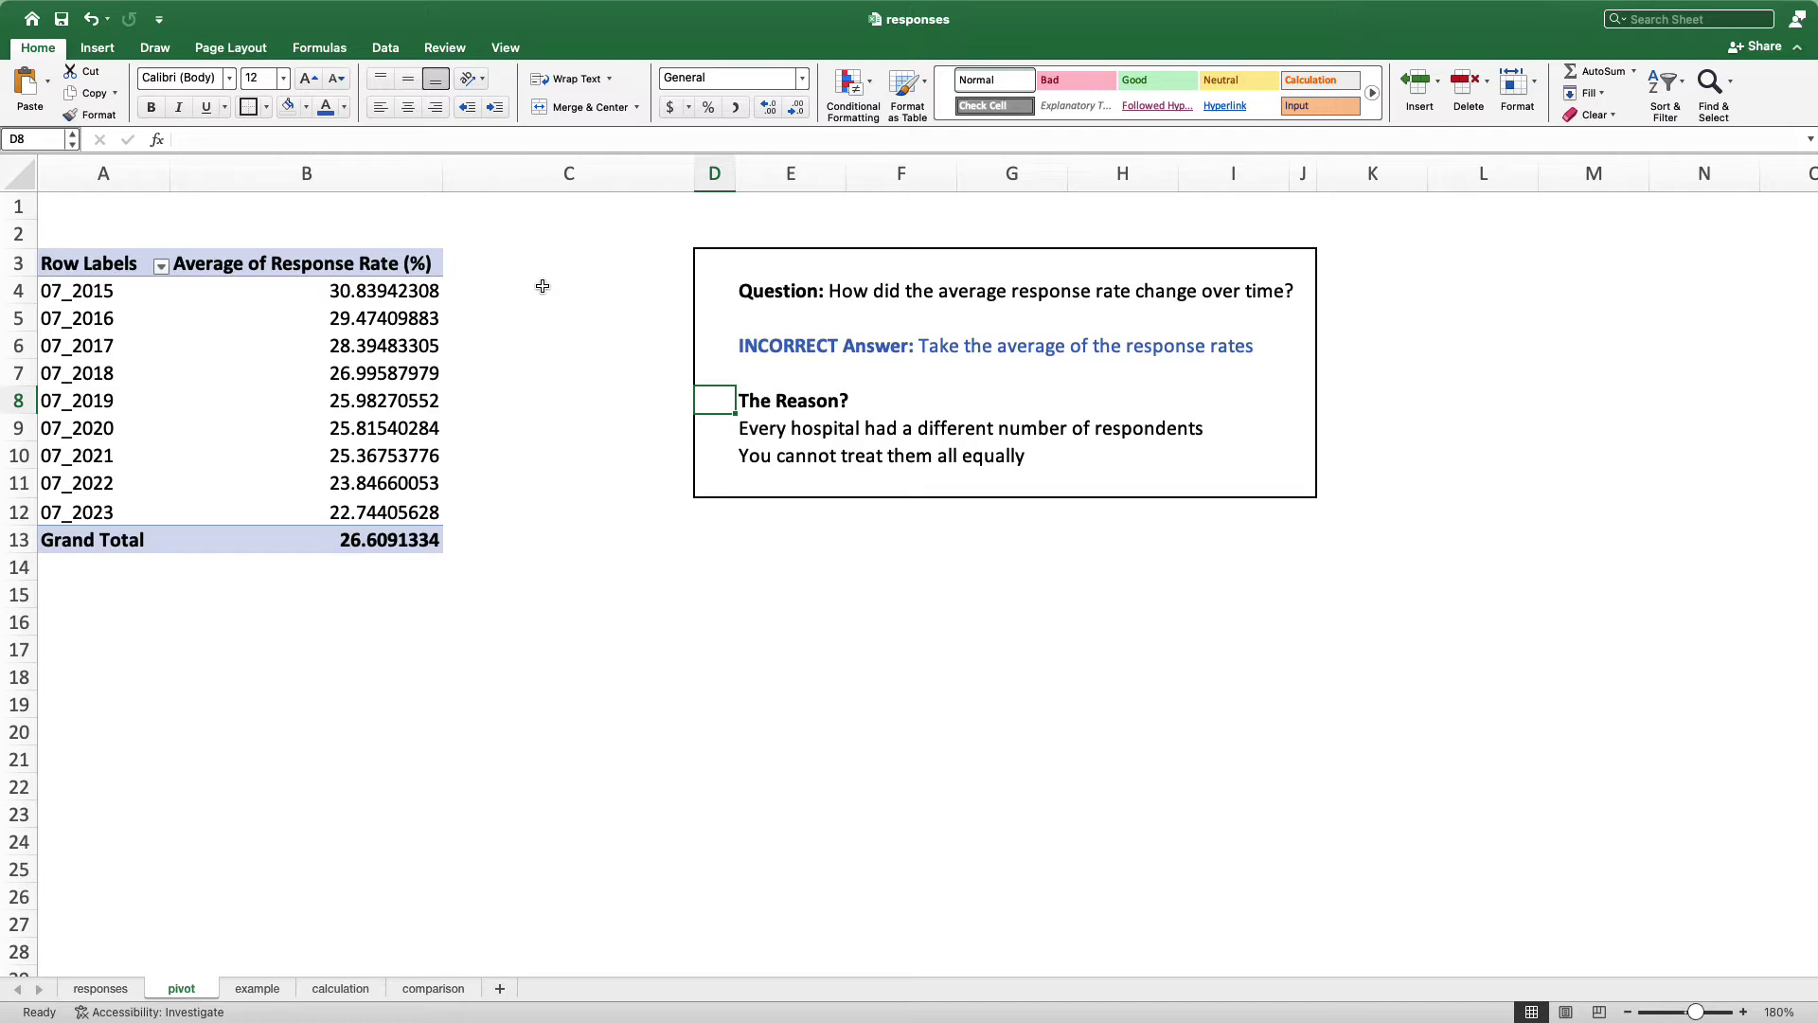
# Examine each pet store's number of animals and number of cats in the Approach 1 table on the example sheet
pyautogui.click(257, 989)
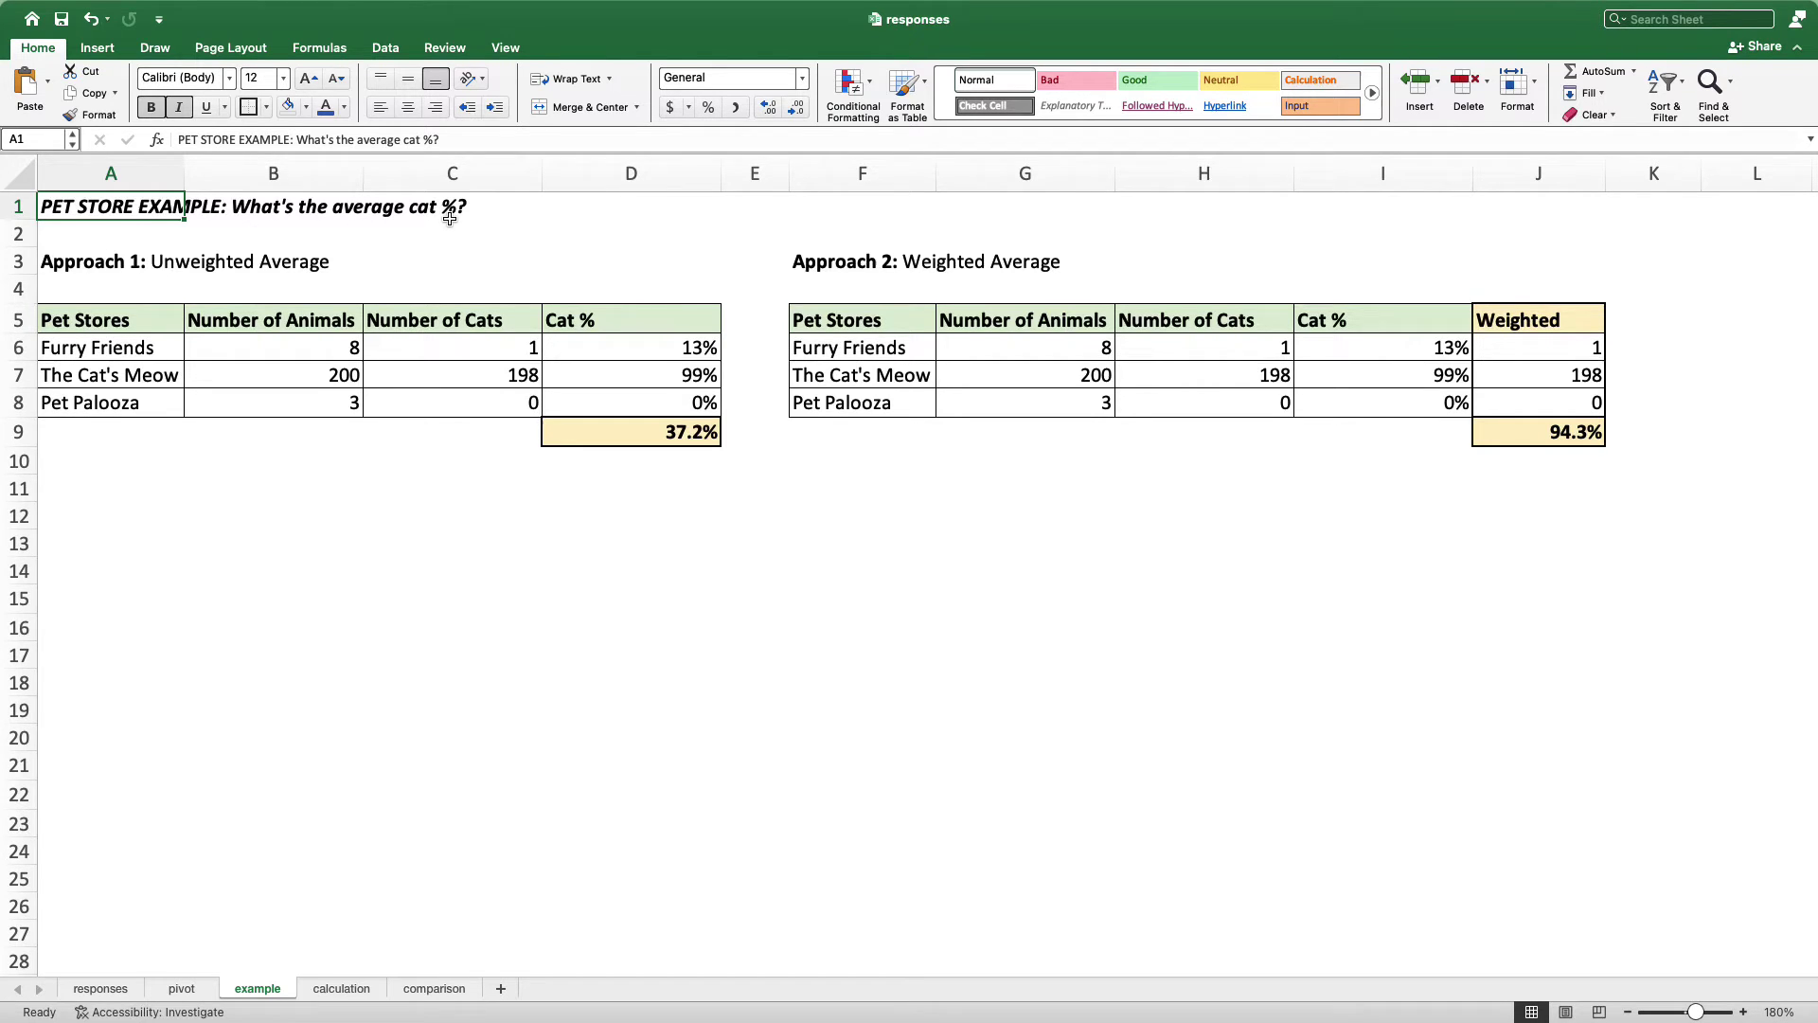
pyautogui.moveTo(173, 345)
pyautogui.mouseDown()
pyautogui.moveTo(170, 399)
pyautogui.moveTo(159, 377)
pyautogui.mouseUp()
pyautogui.click(159, 379)
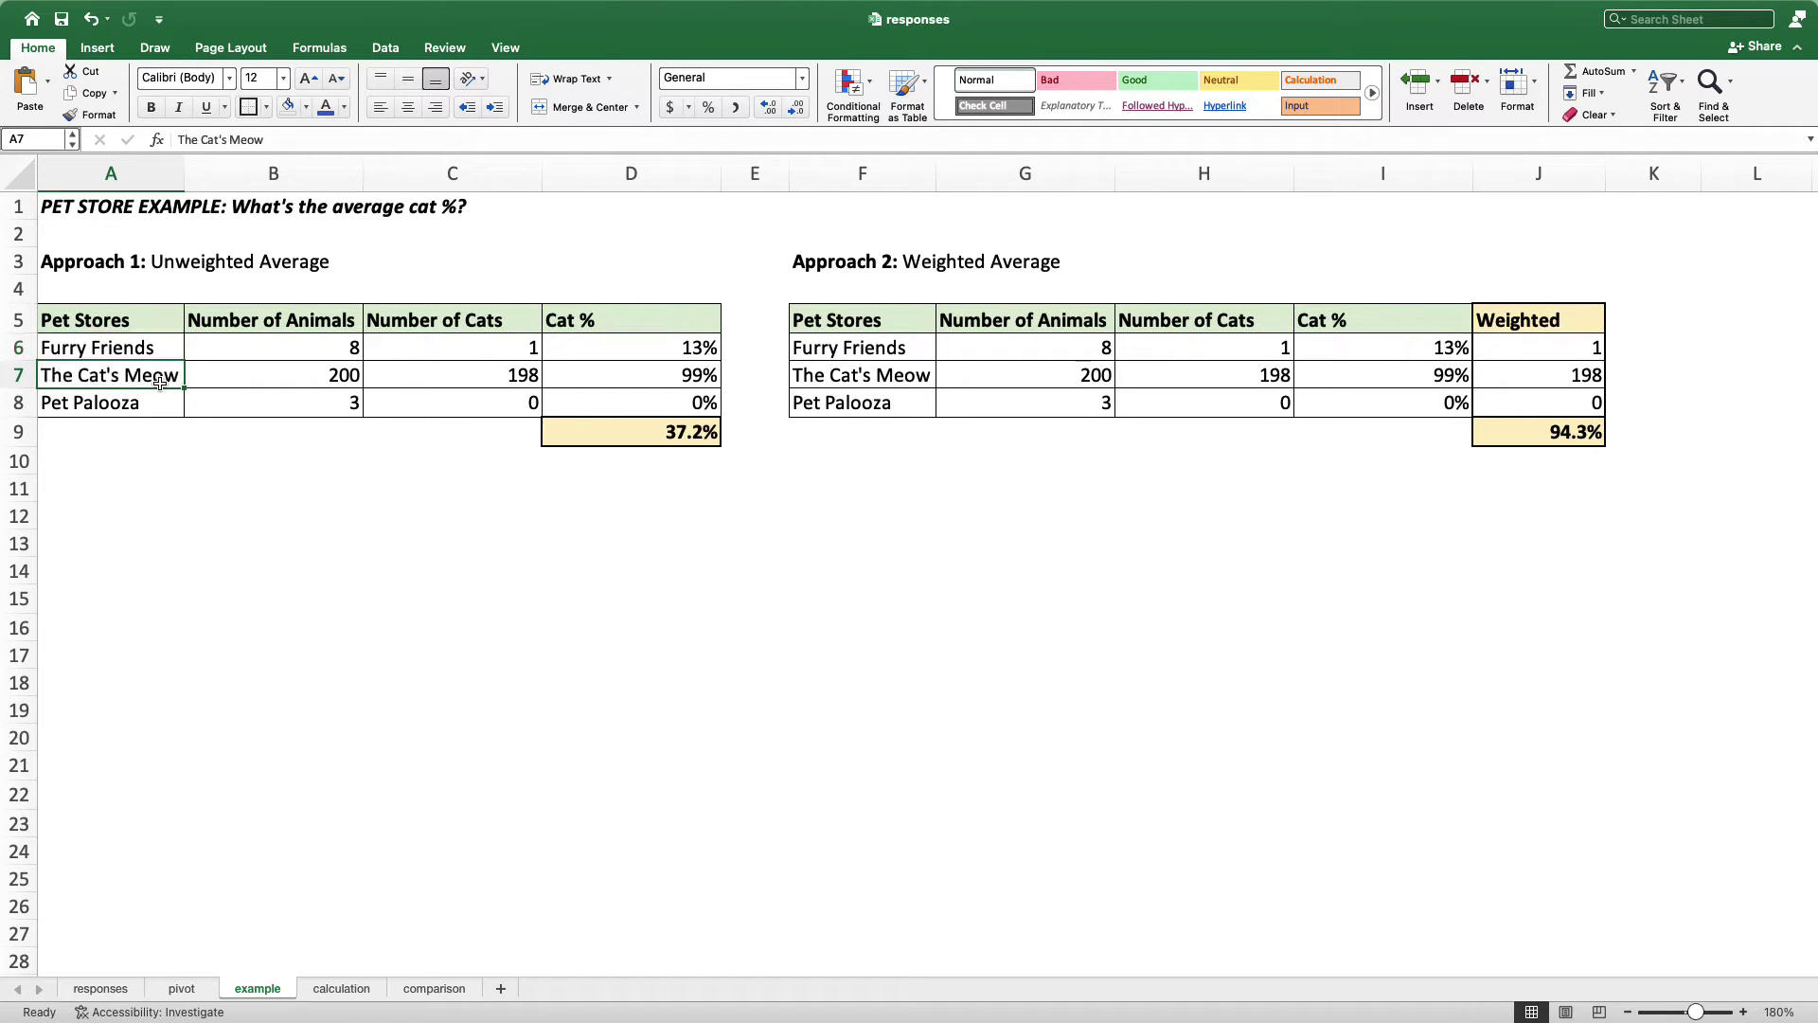
pyautogui.click(162, 404)
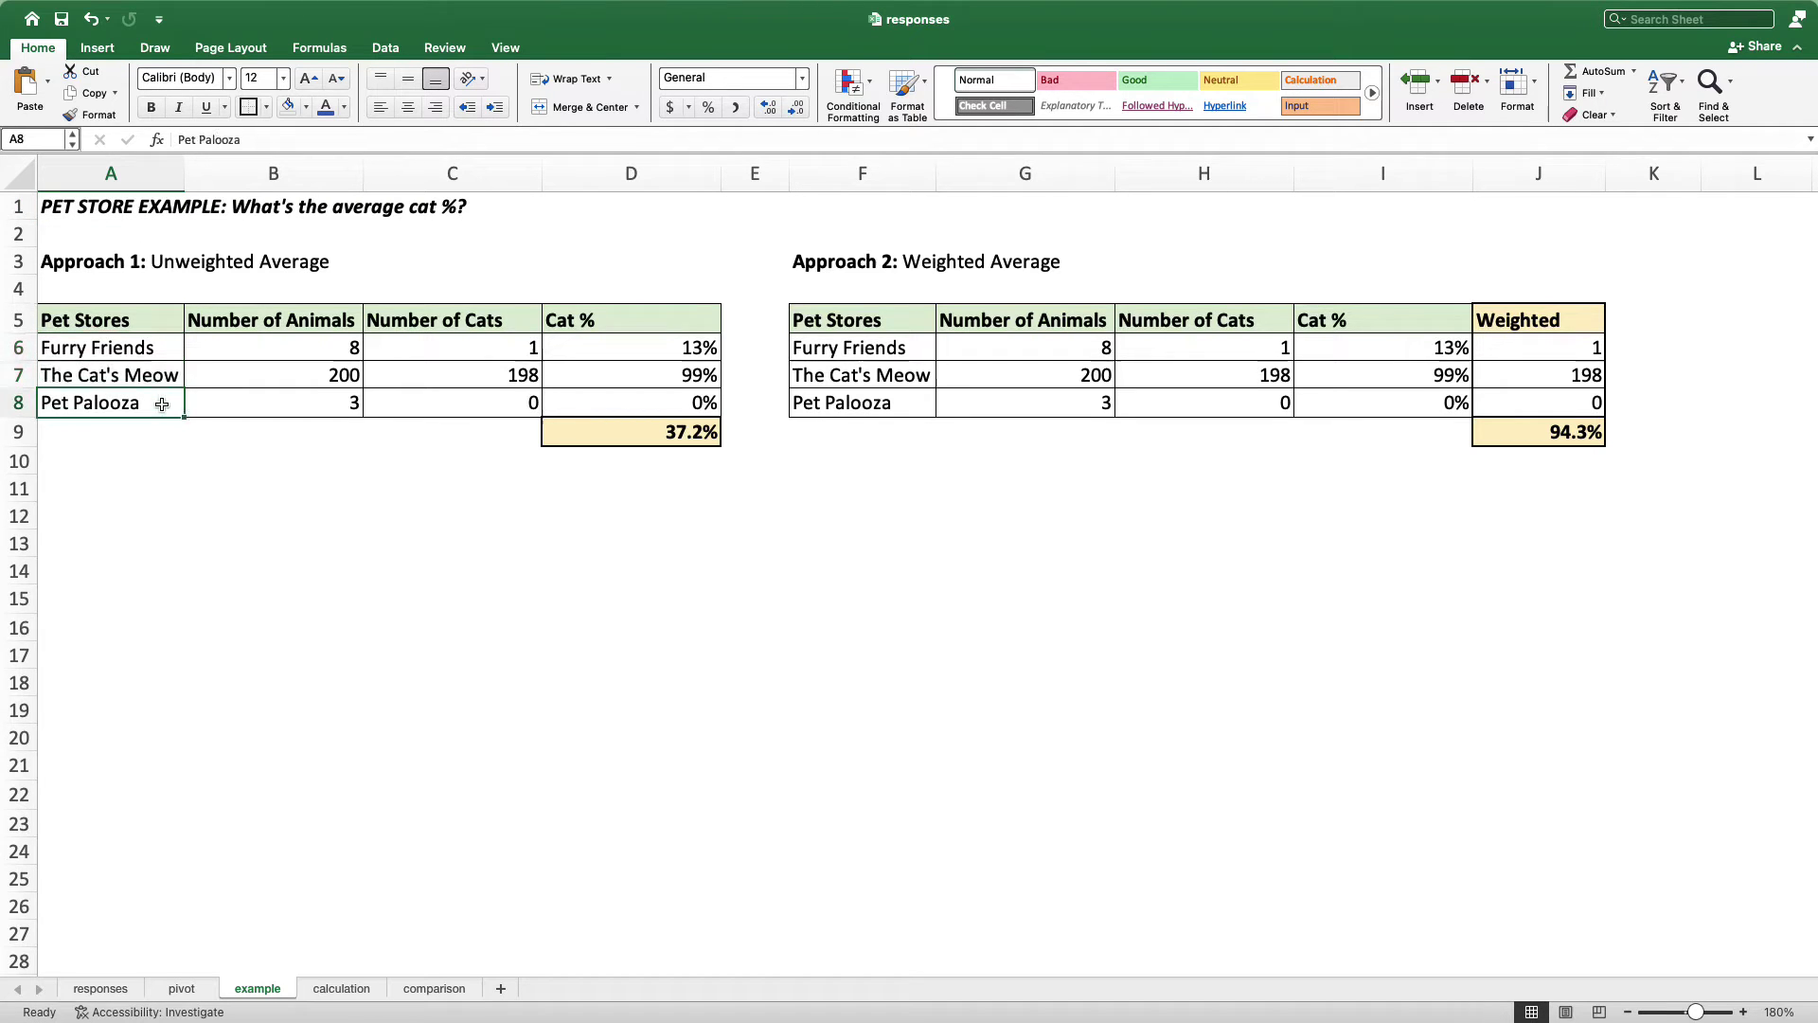
pyautogui.click(164, 348)
pyautogui.click(230, 340)
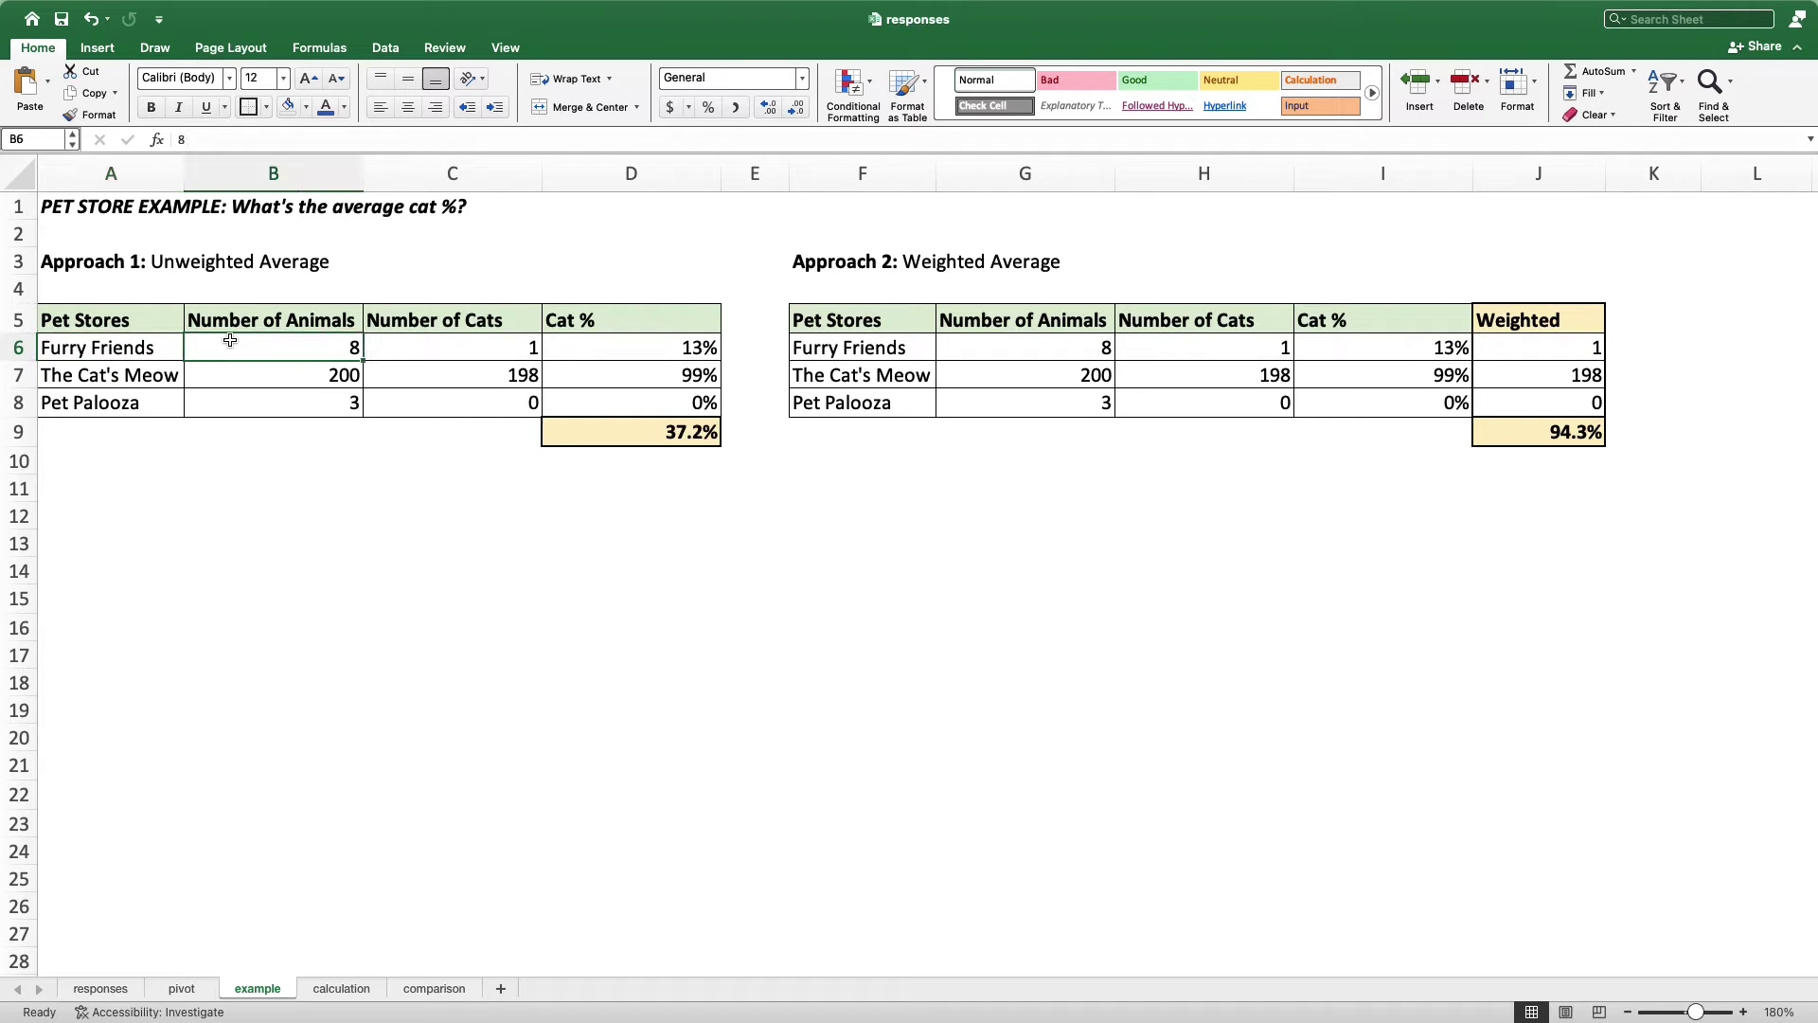
pyautogui.click(463, 345)
pyautogui.click(270, 382)
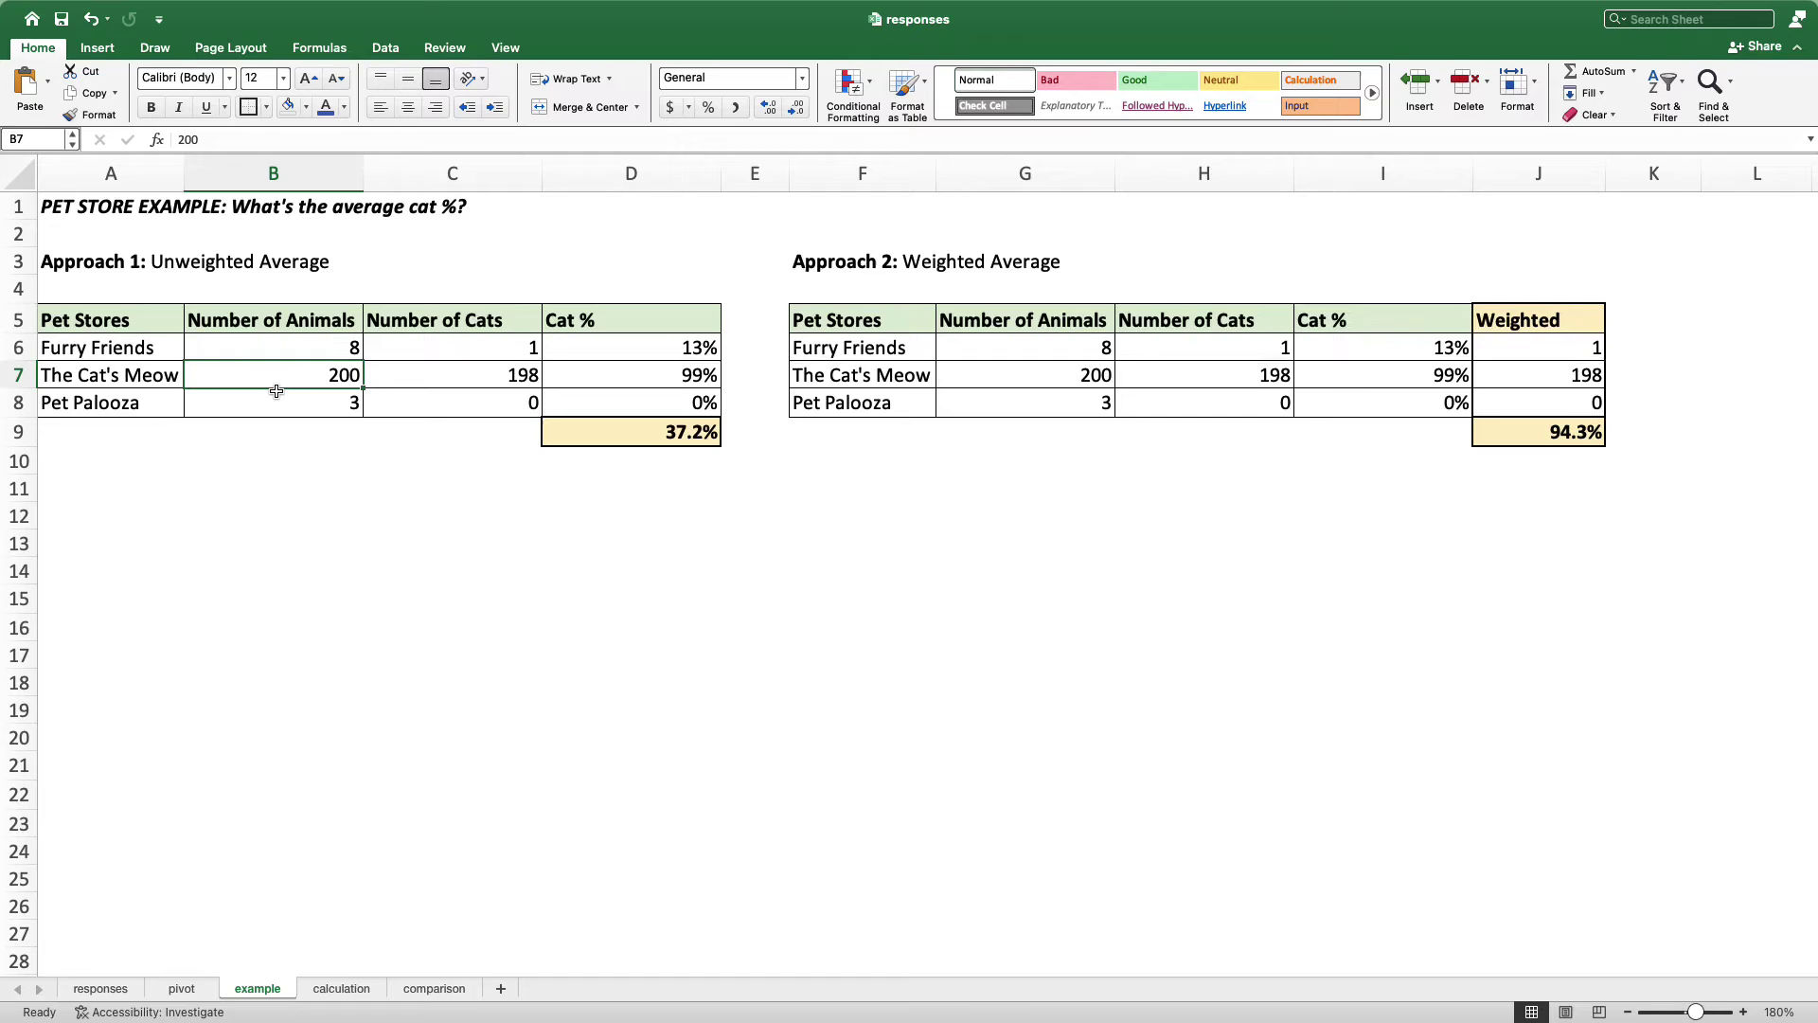
pyautogui.click(431, 372)
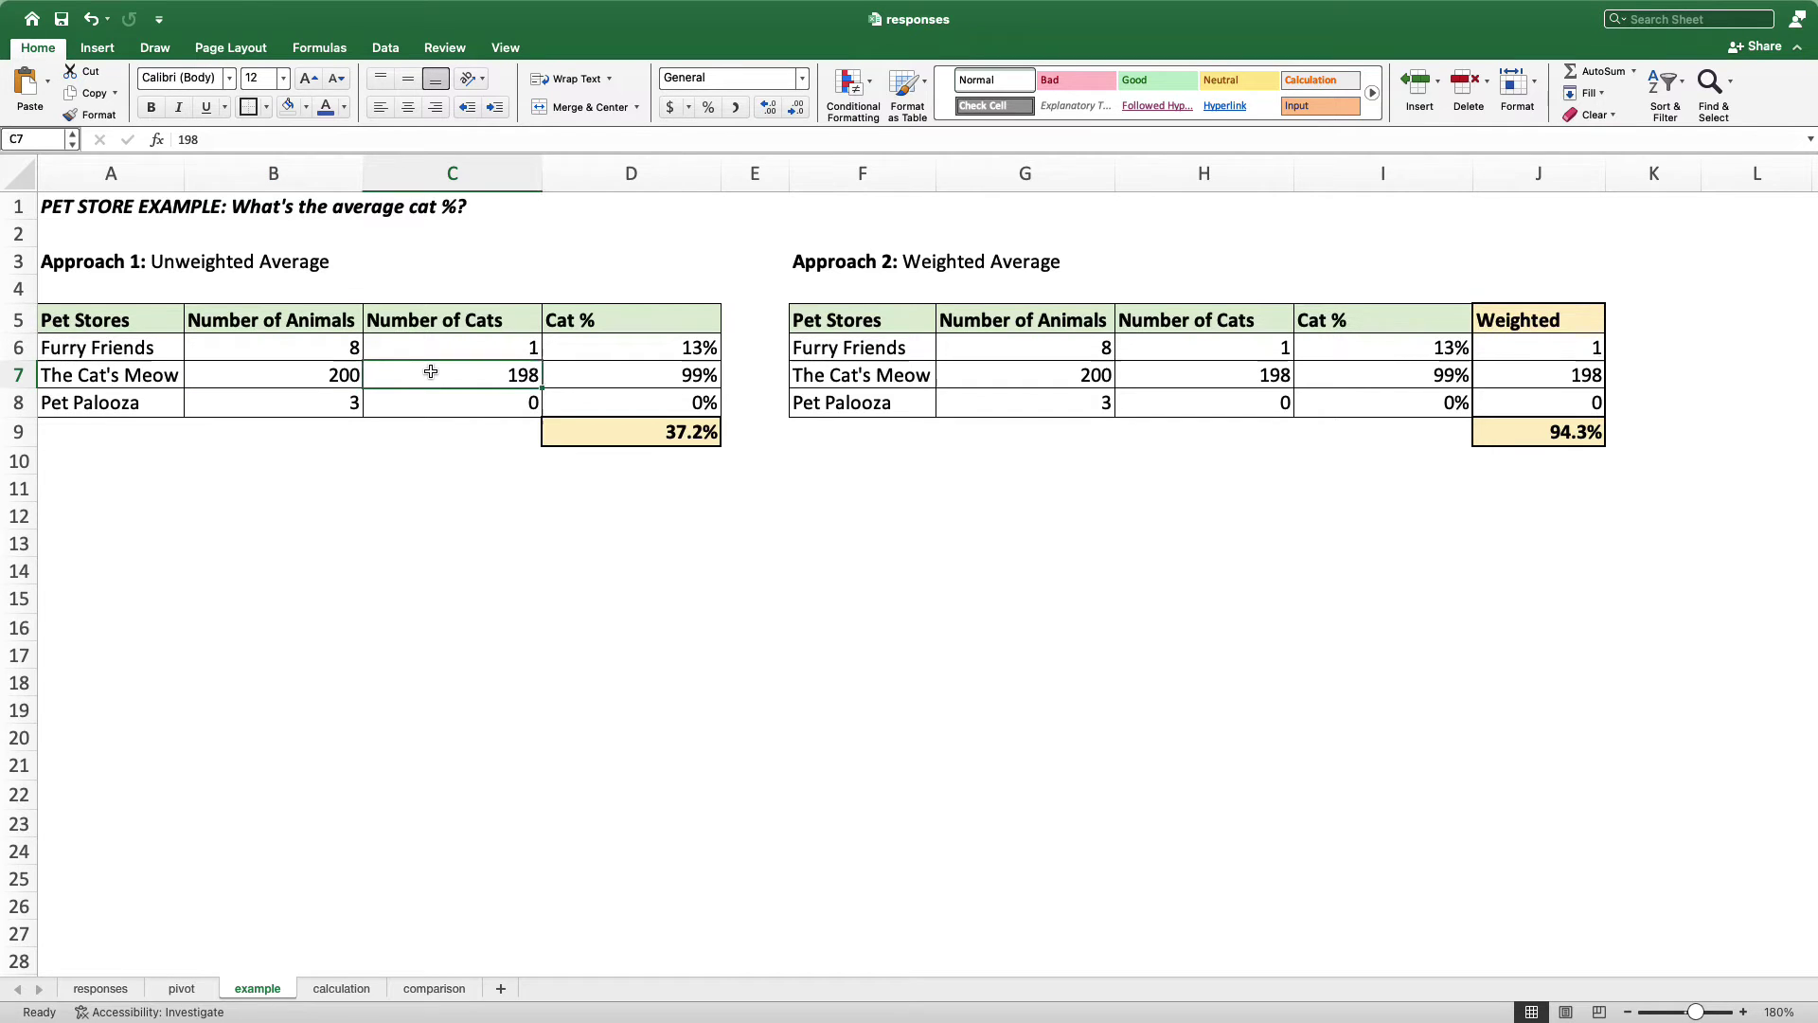
pyautogui.click(291, 408)
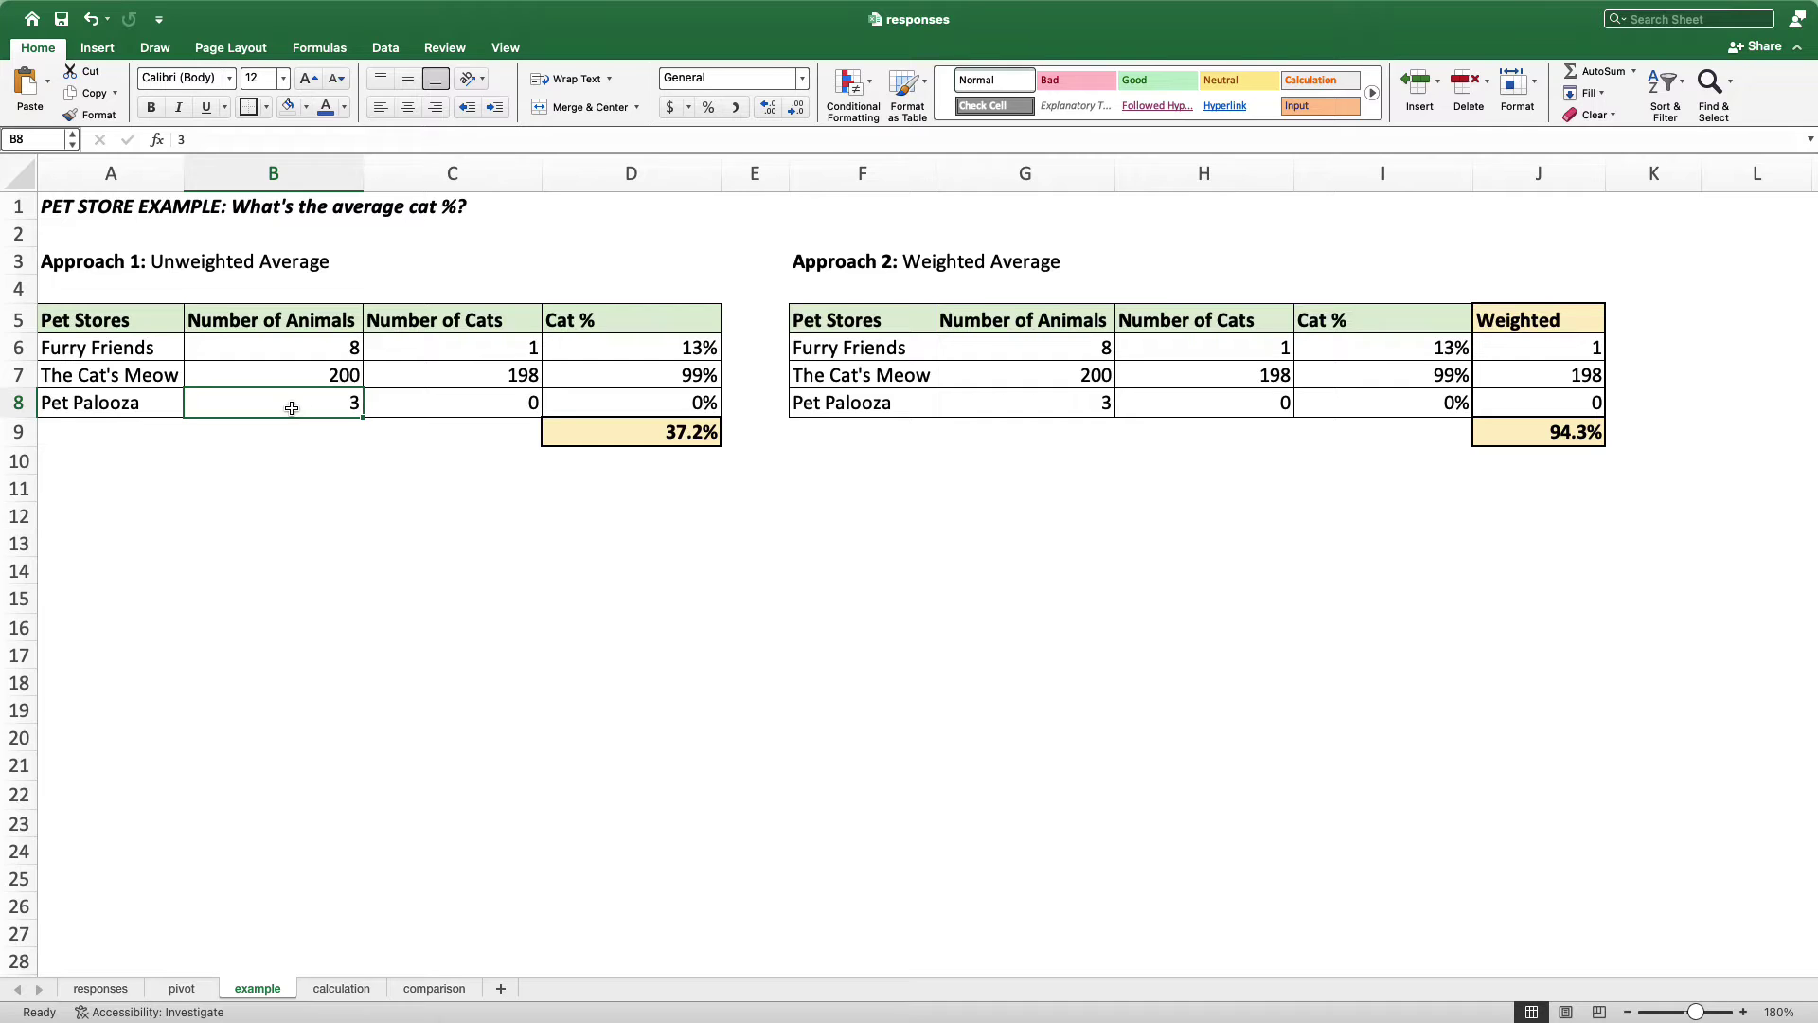
pyautogui.click(433, 403)
# Review the Cat % values in the unweighted table and re-enter their average in D9 as =AVERAGE(D6:D8)
pyautogui.click(633, 346)
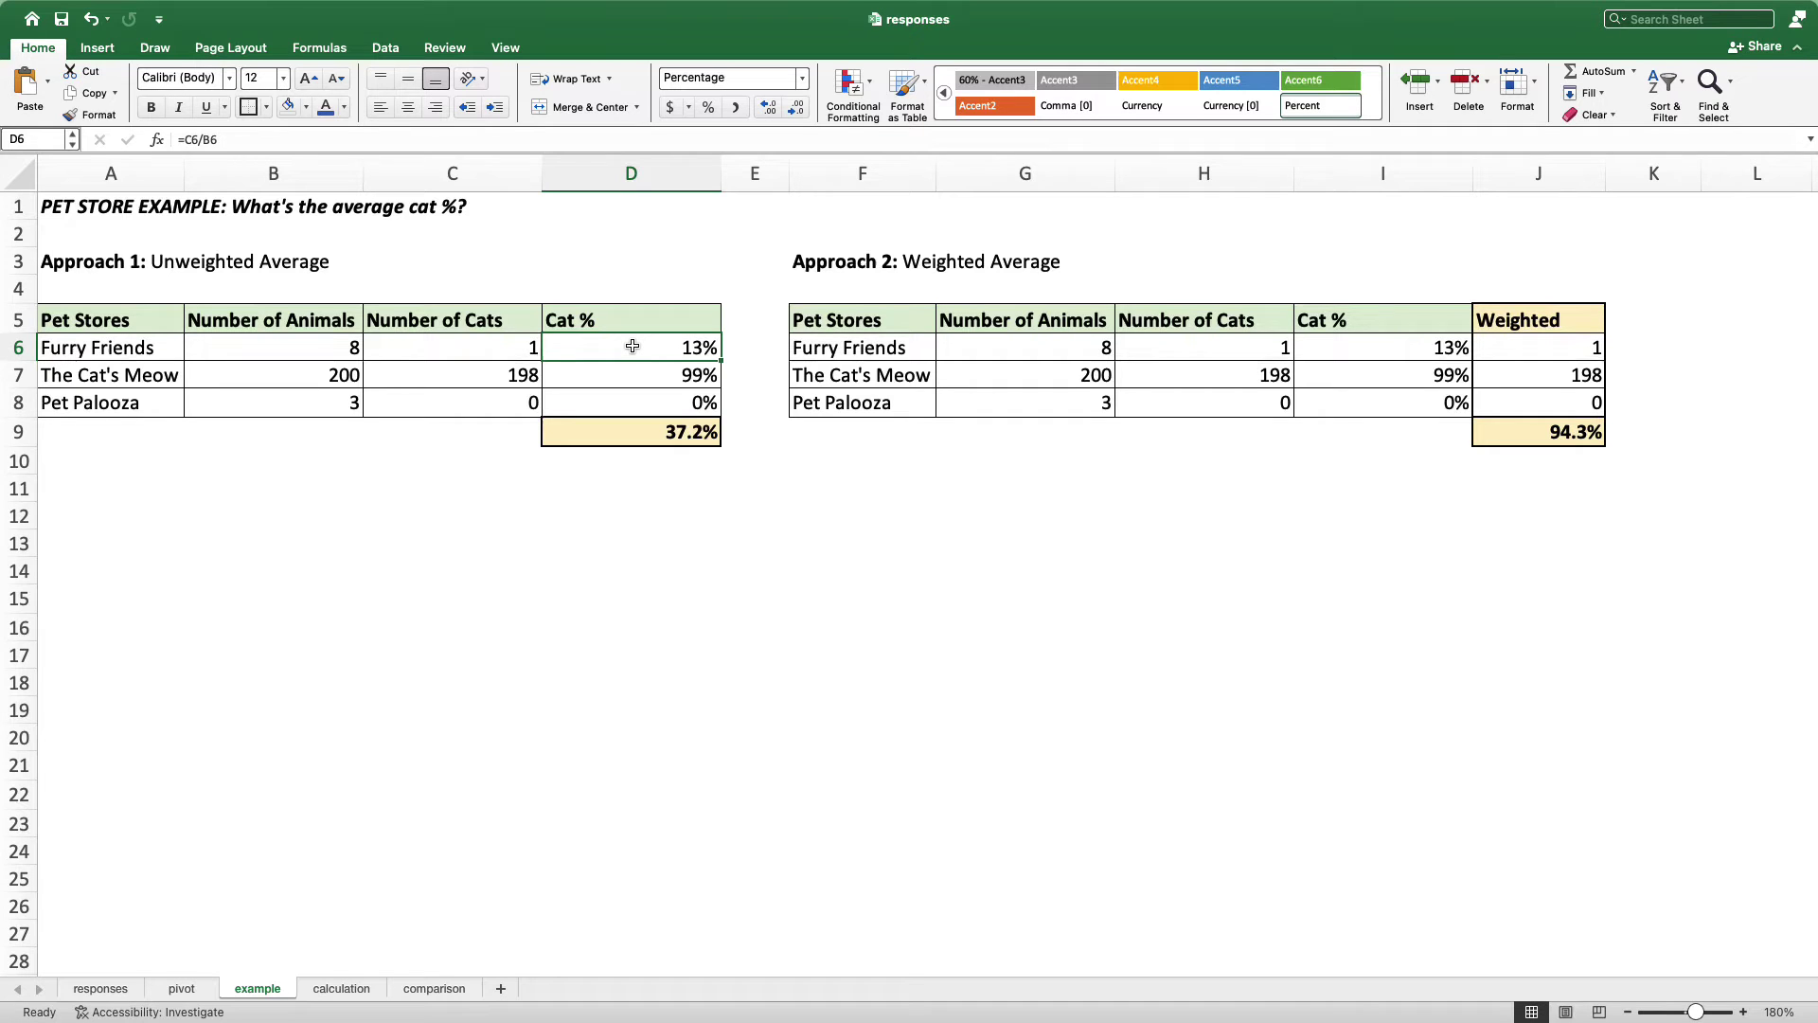
pyautogui.moveTo(629, 346); pyautogui.dragTo(628, 403)
pyautogui.click(625, 432)
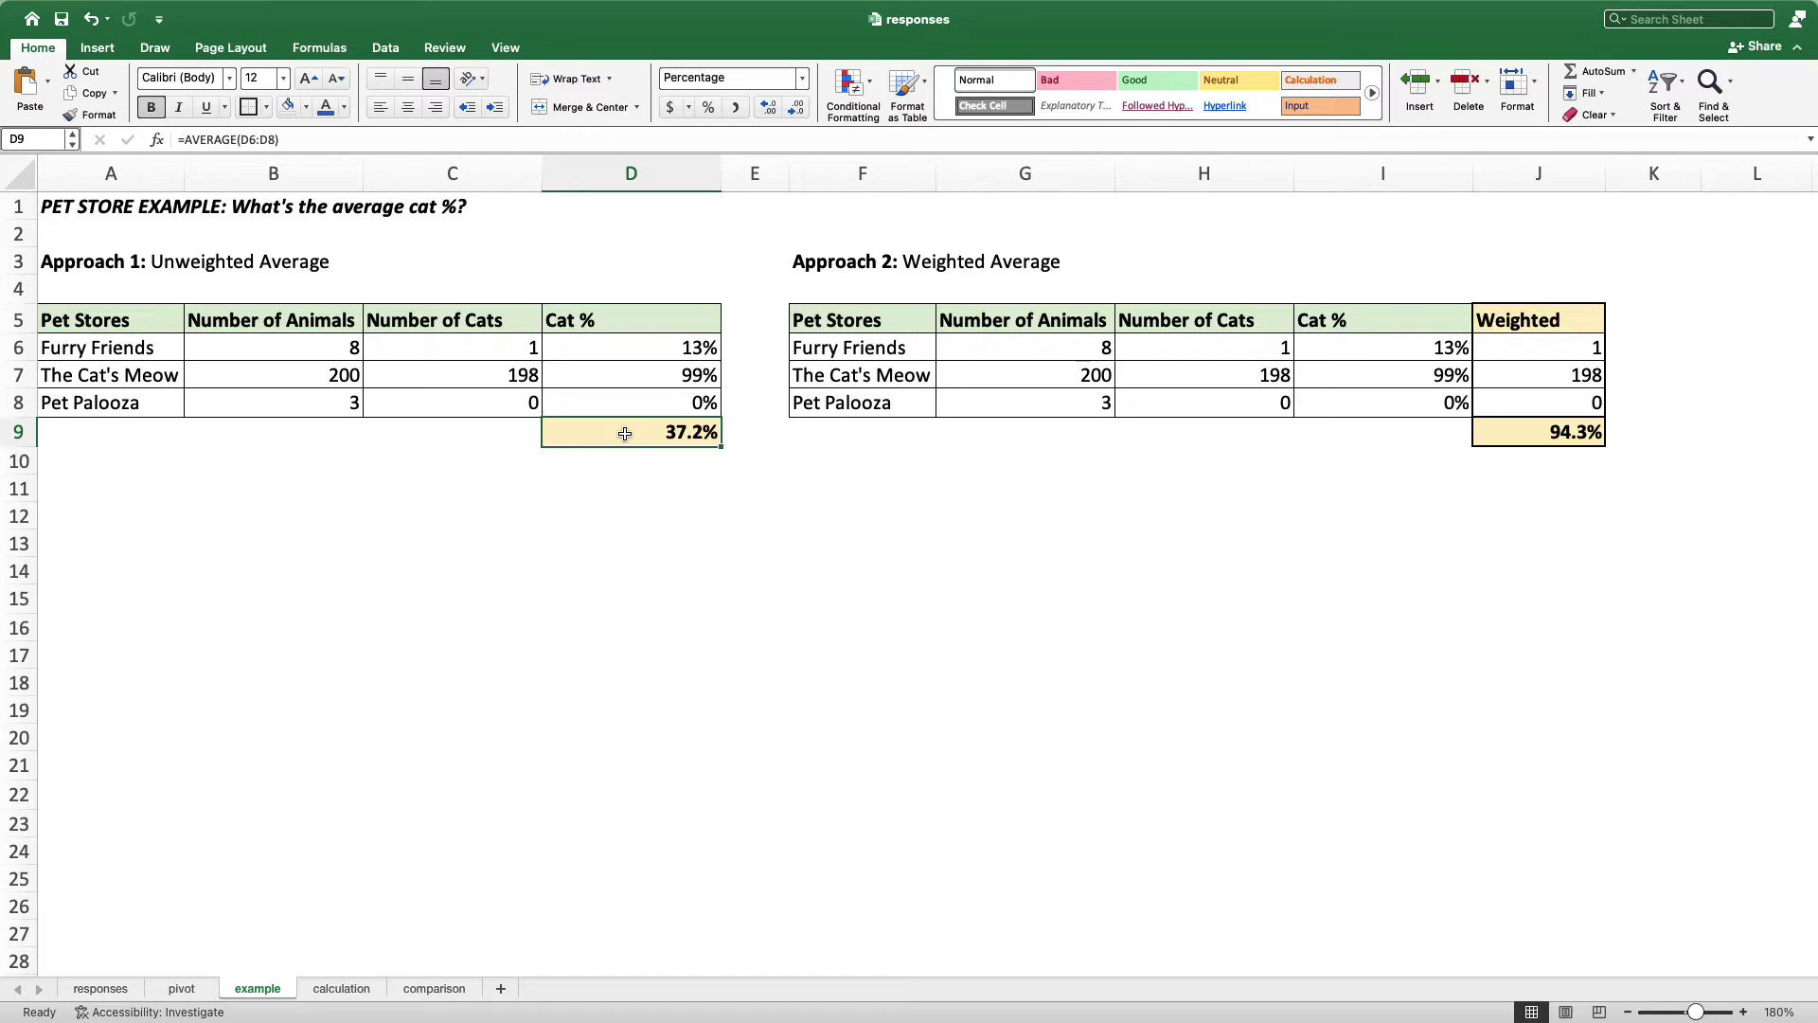
pyautogui.press('Delete')
pyautogui.write('=AVER')
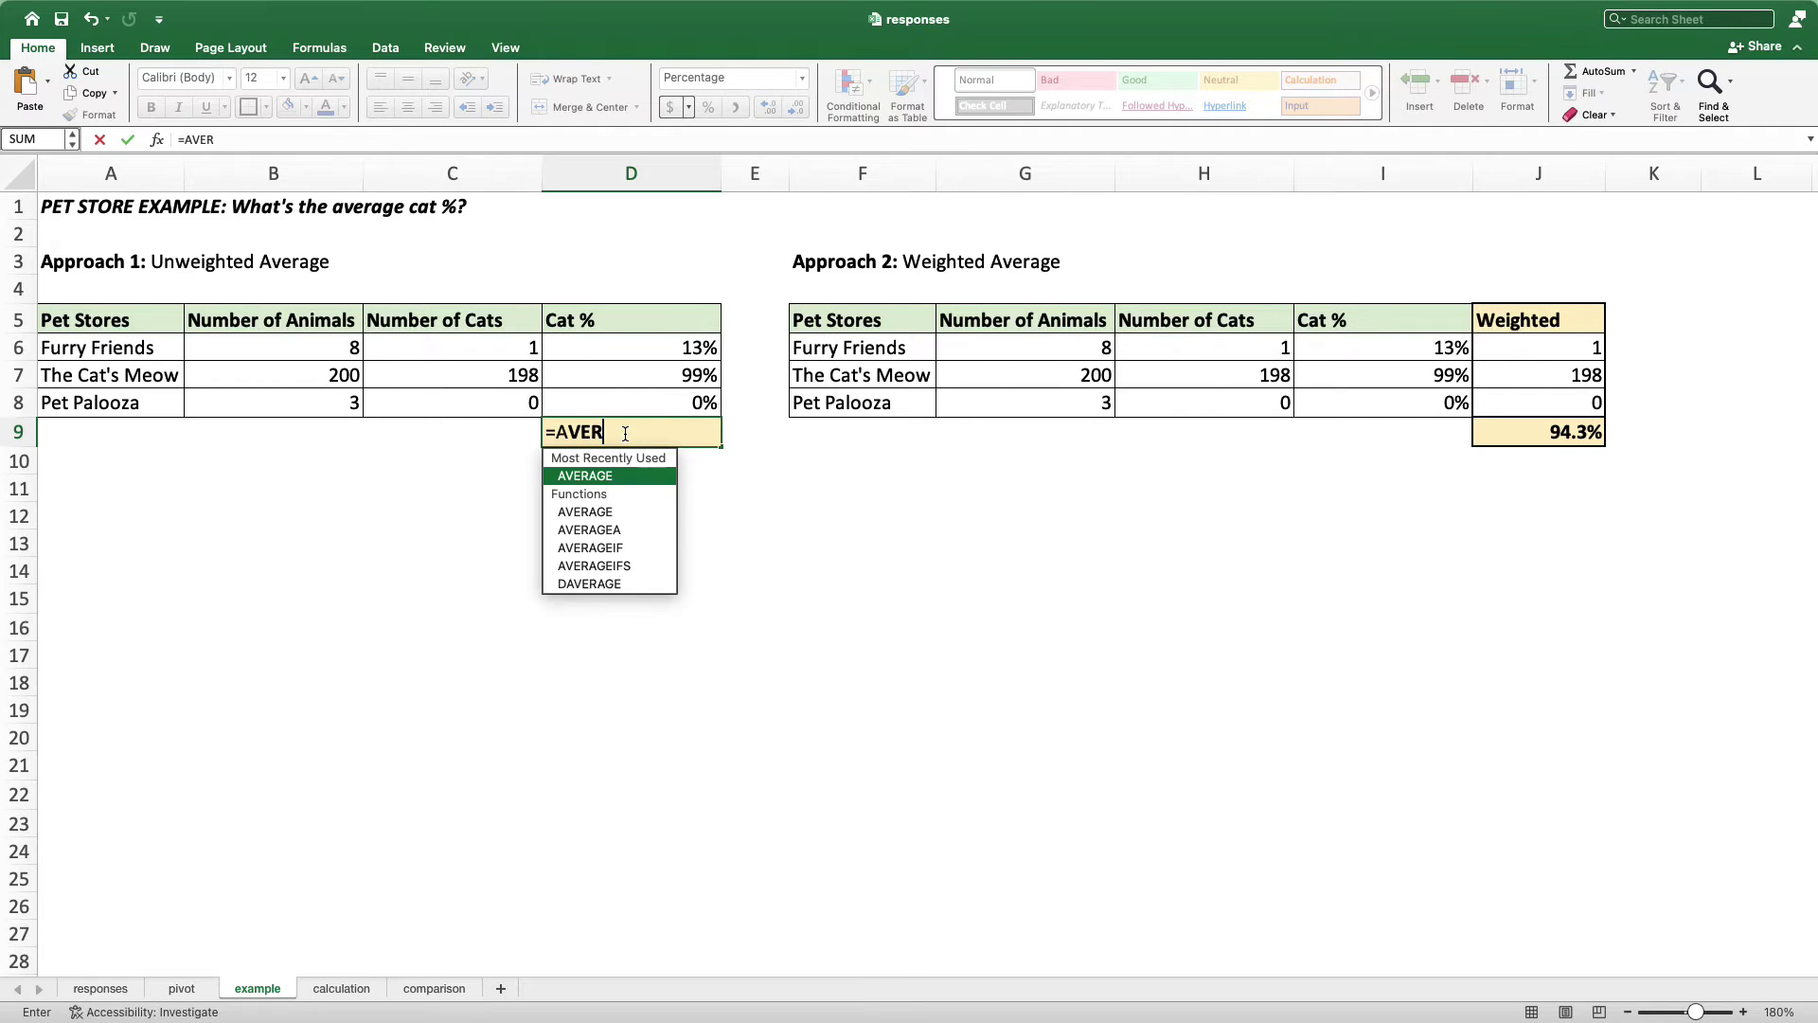
pyautogui.press('Tab')
pyautogui.moveTo(620, 348); pyautogui.dragTo(621, 393)
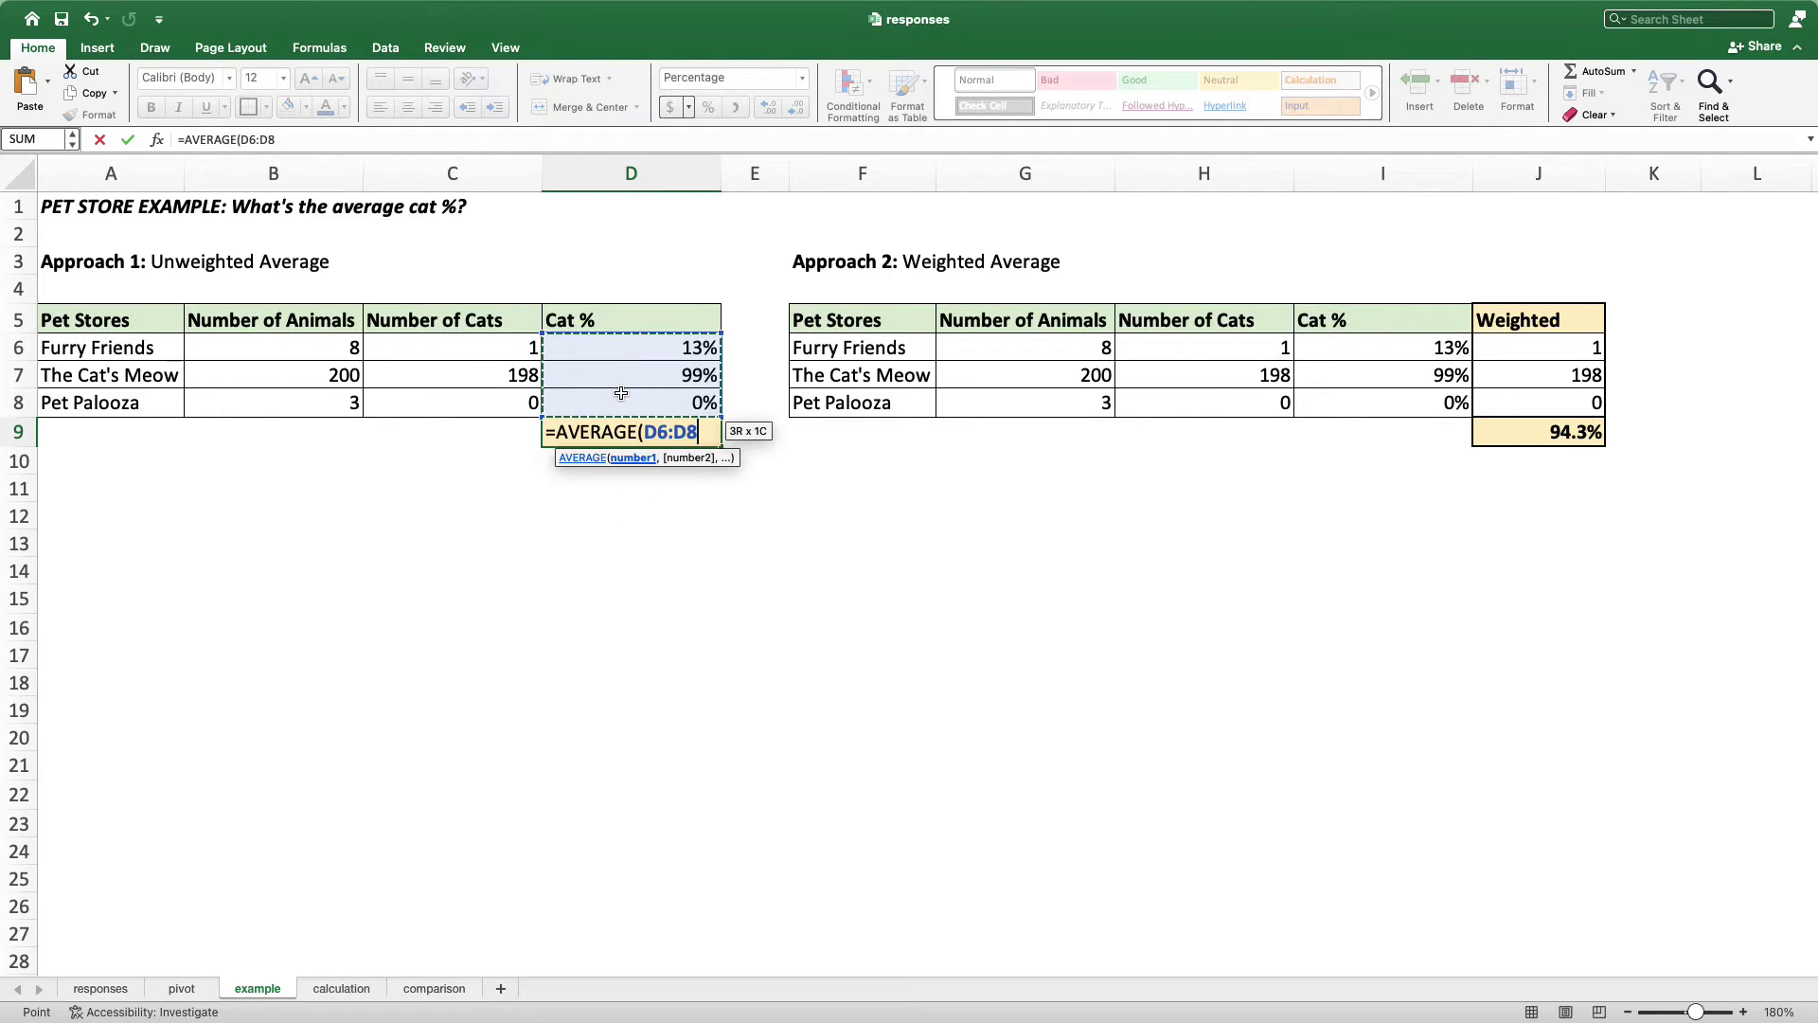
pyautogui.press('Return')
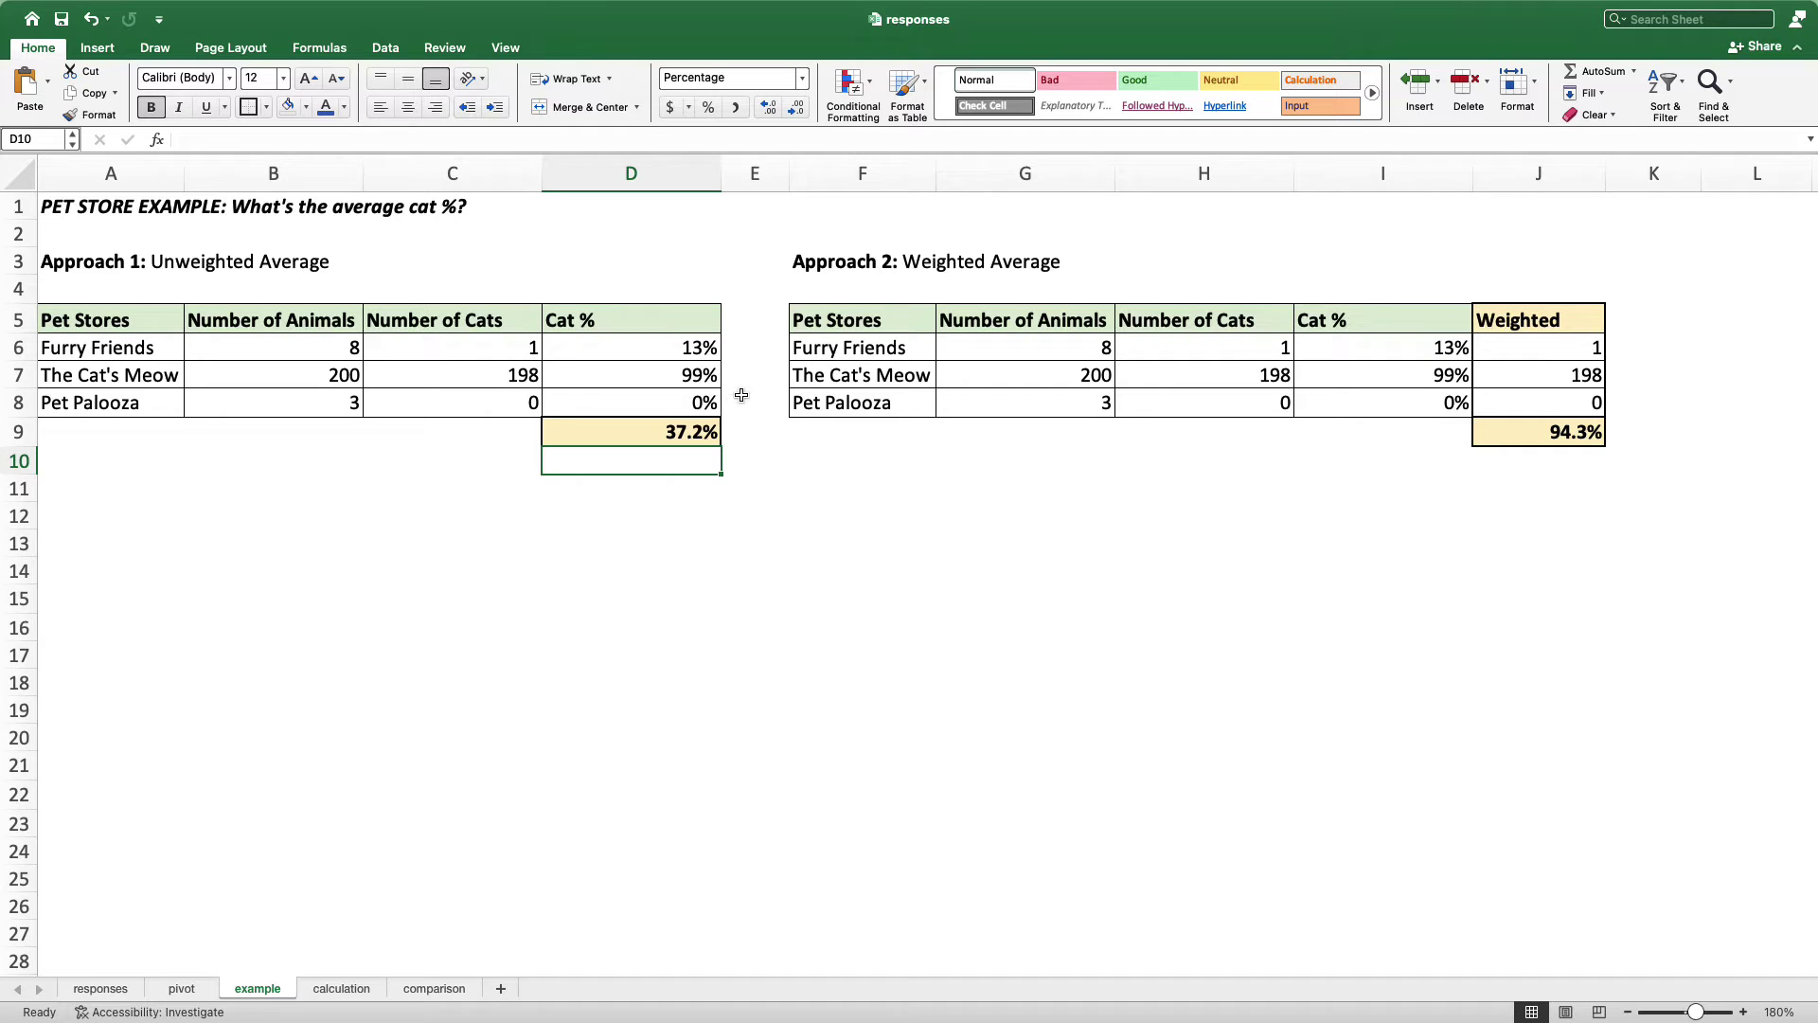
# Enter =I6*G6 in J6 of the Approach 2 table's Weighted column and fill it down to J8
pyautogui.click(886, 263)
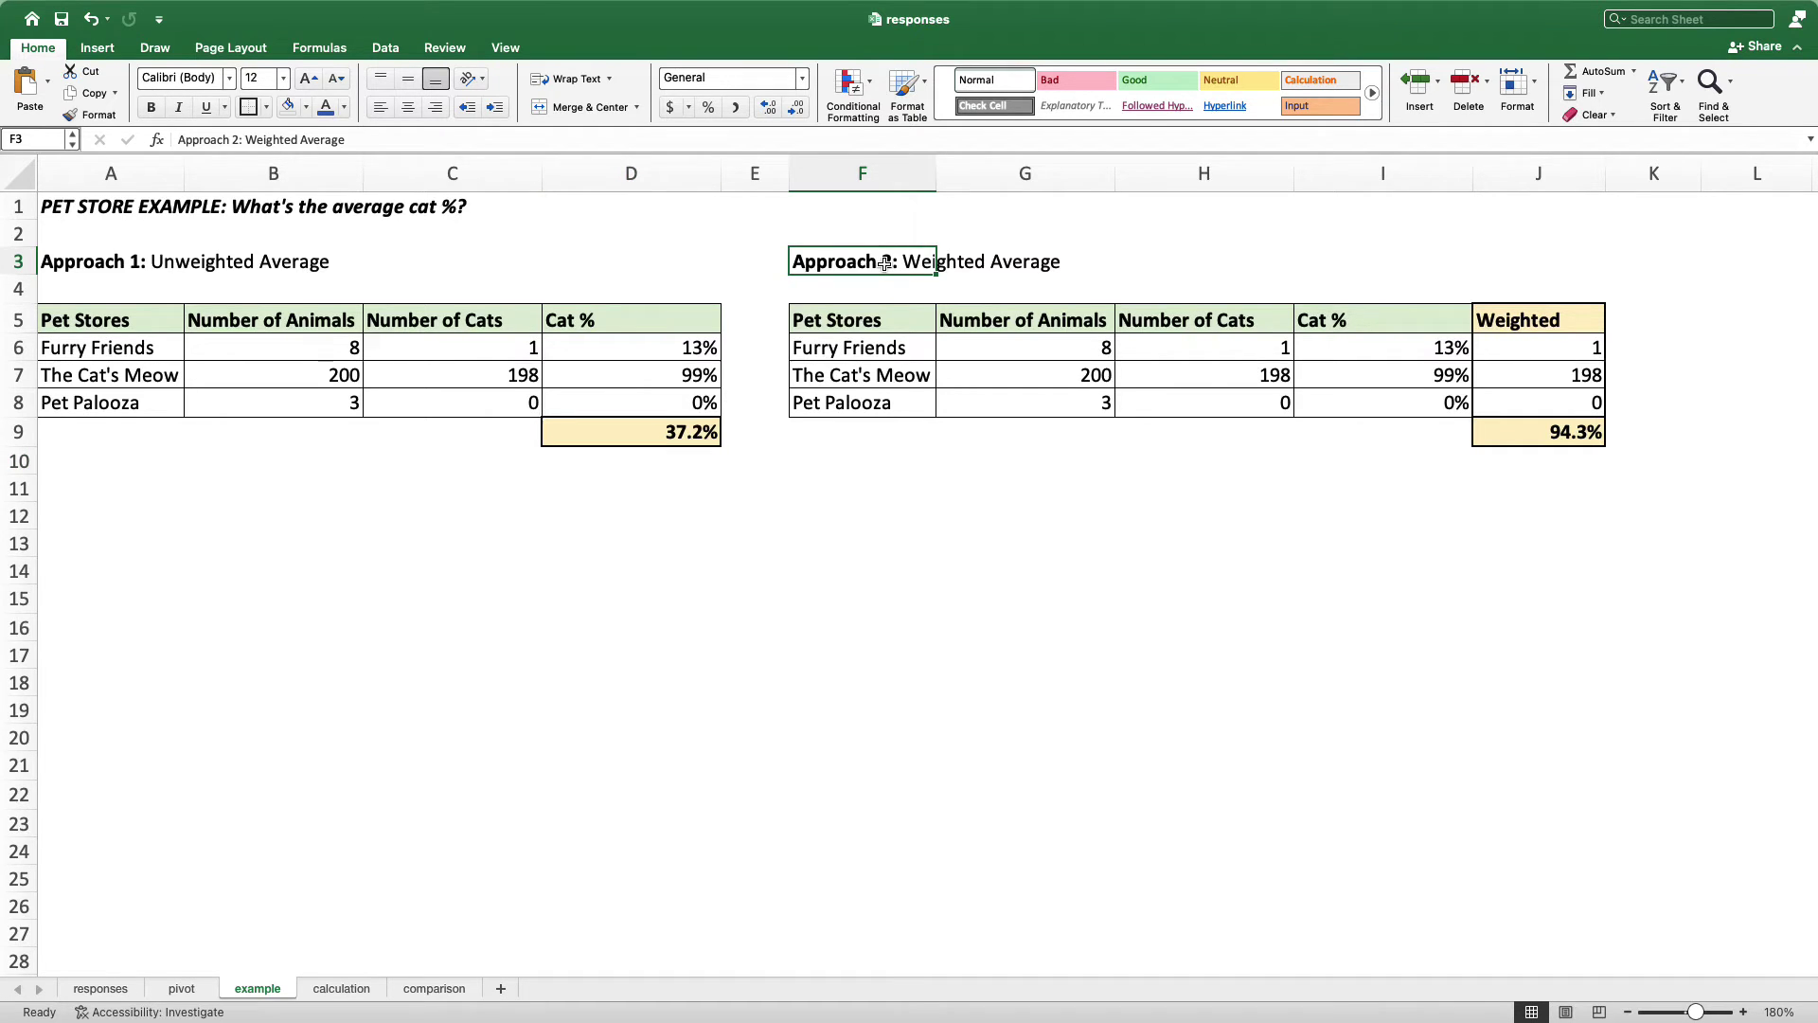
pyautogui.click(1516, 348)
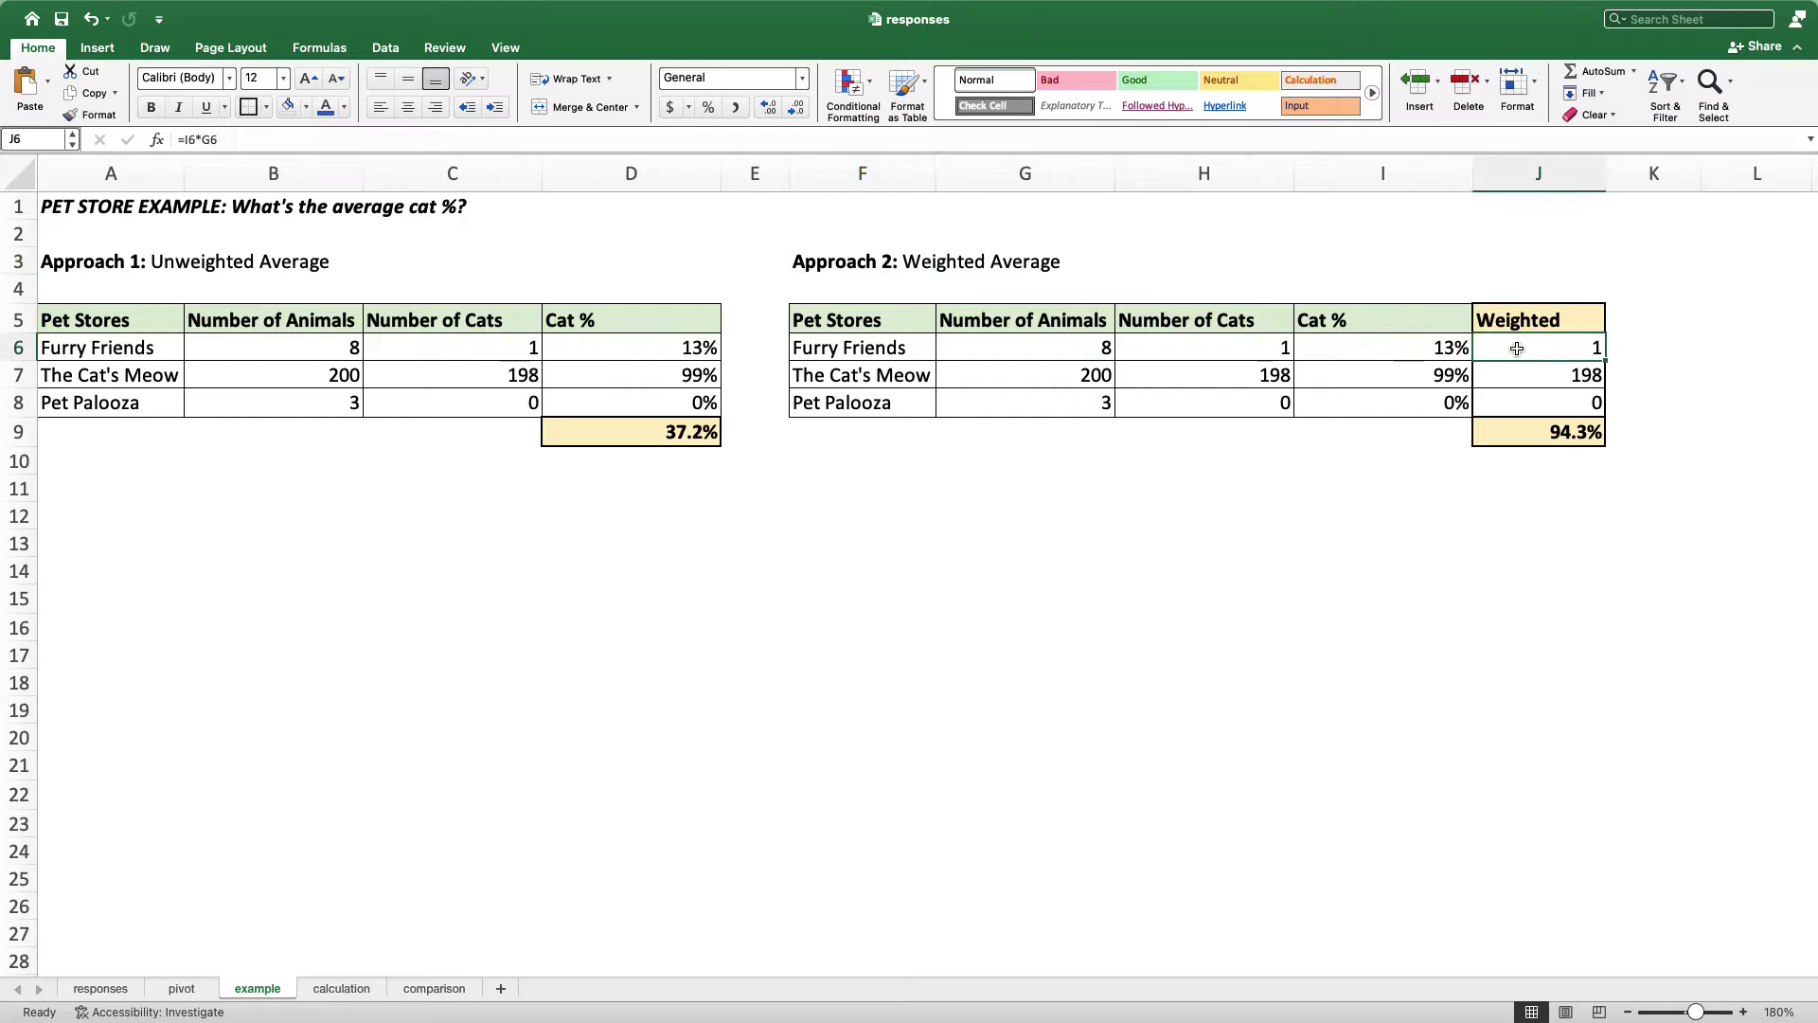
pyautogui.write('=')
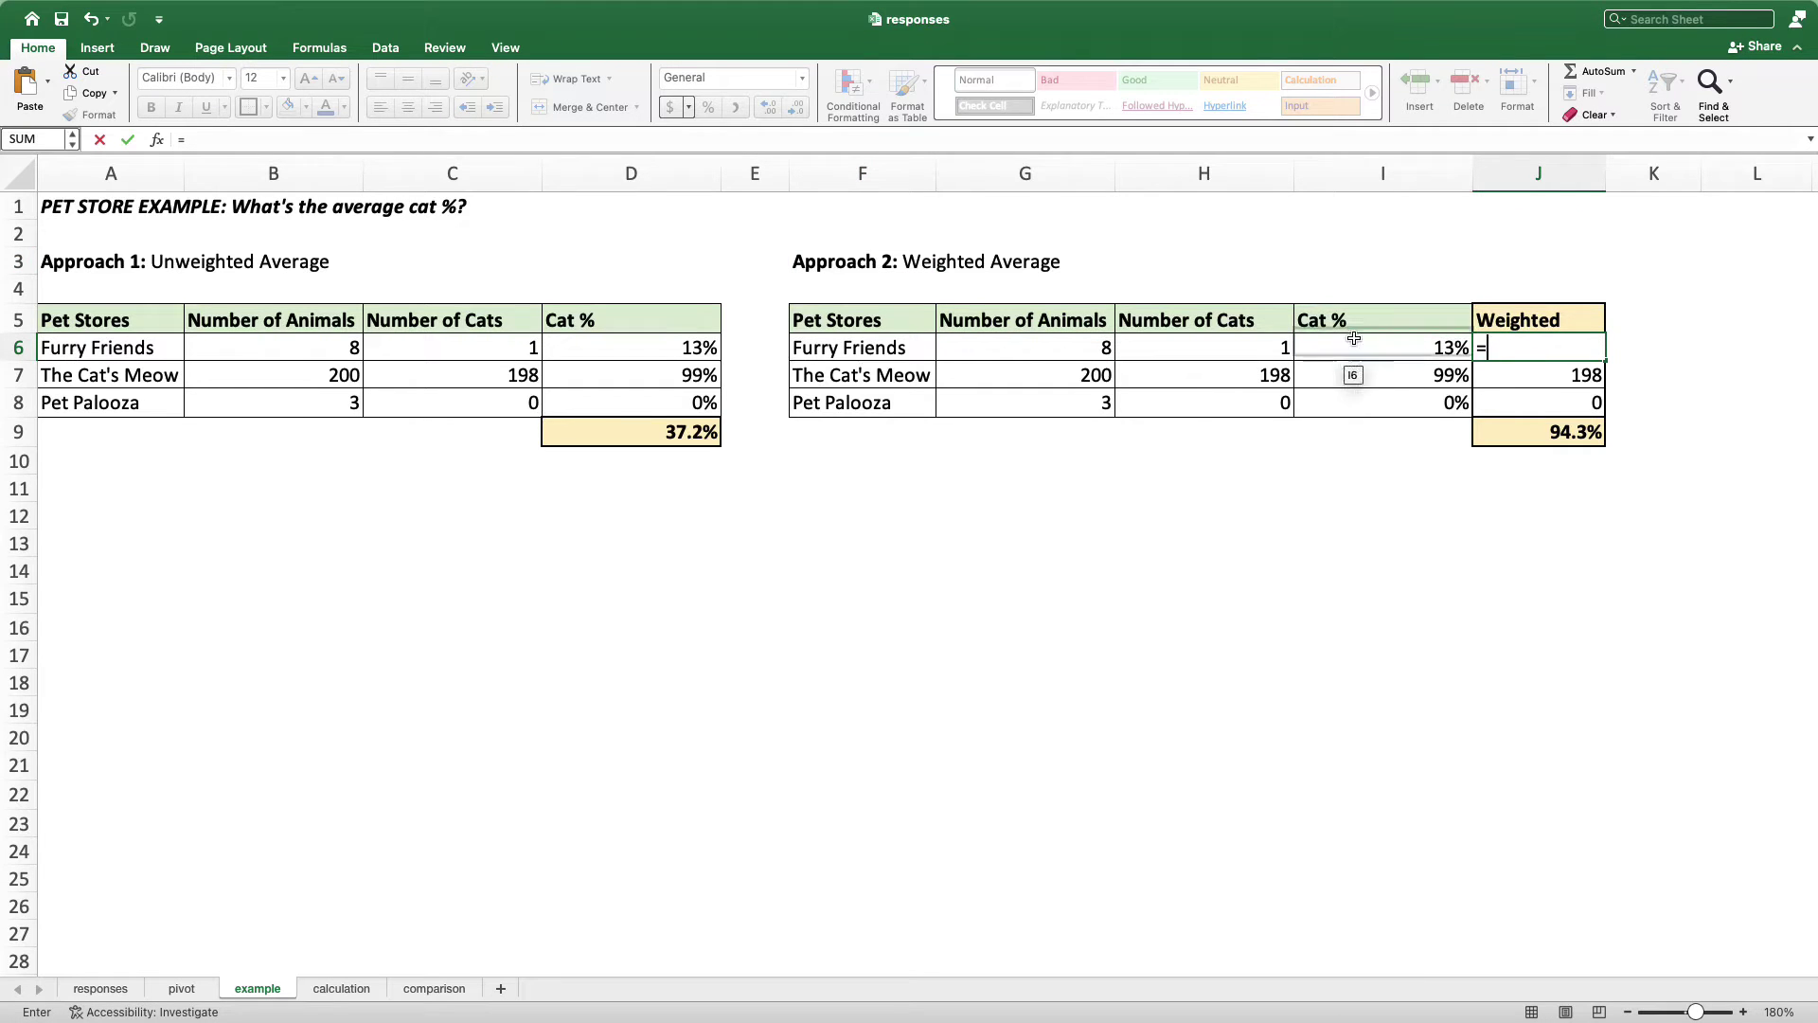
pyautogui.click(1360, 344)
pyautogui.write('*')
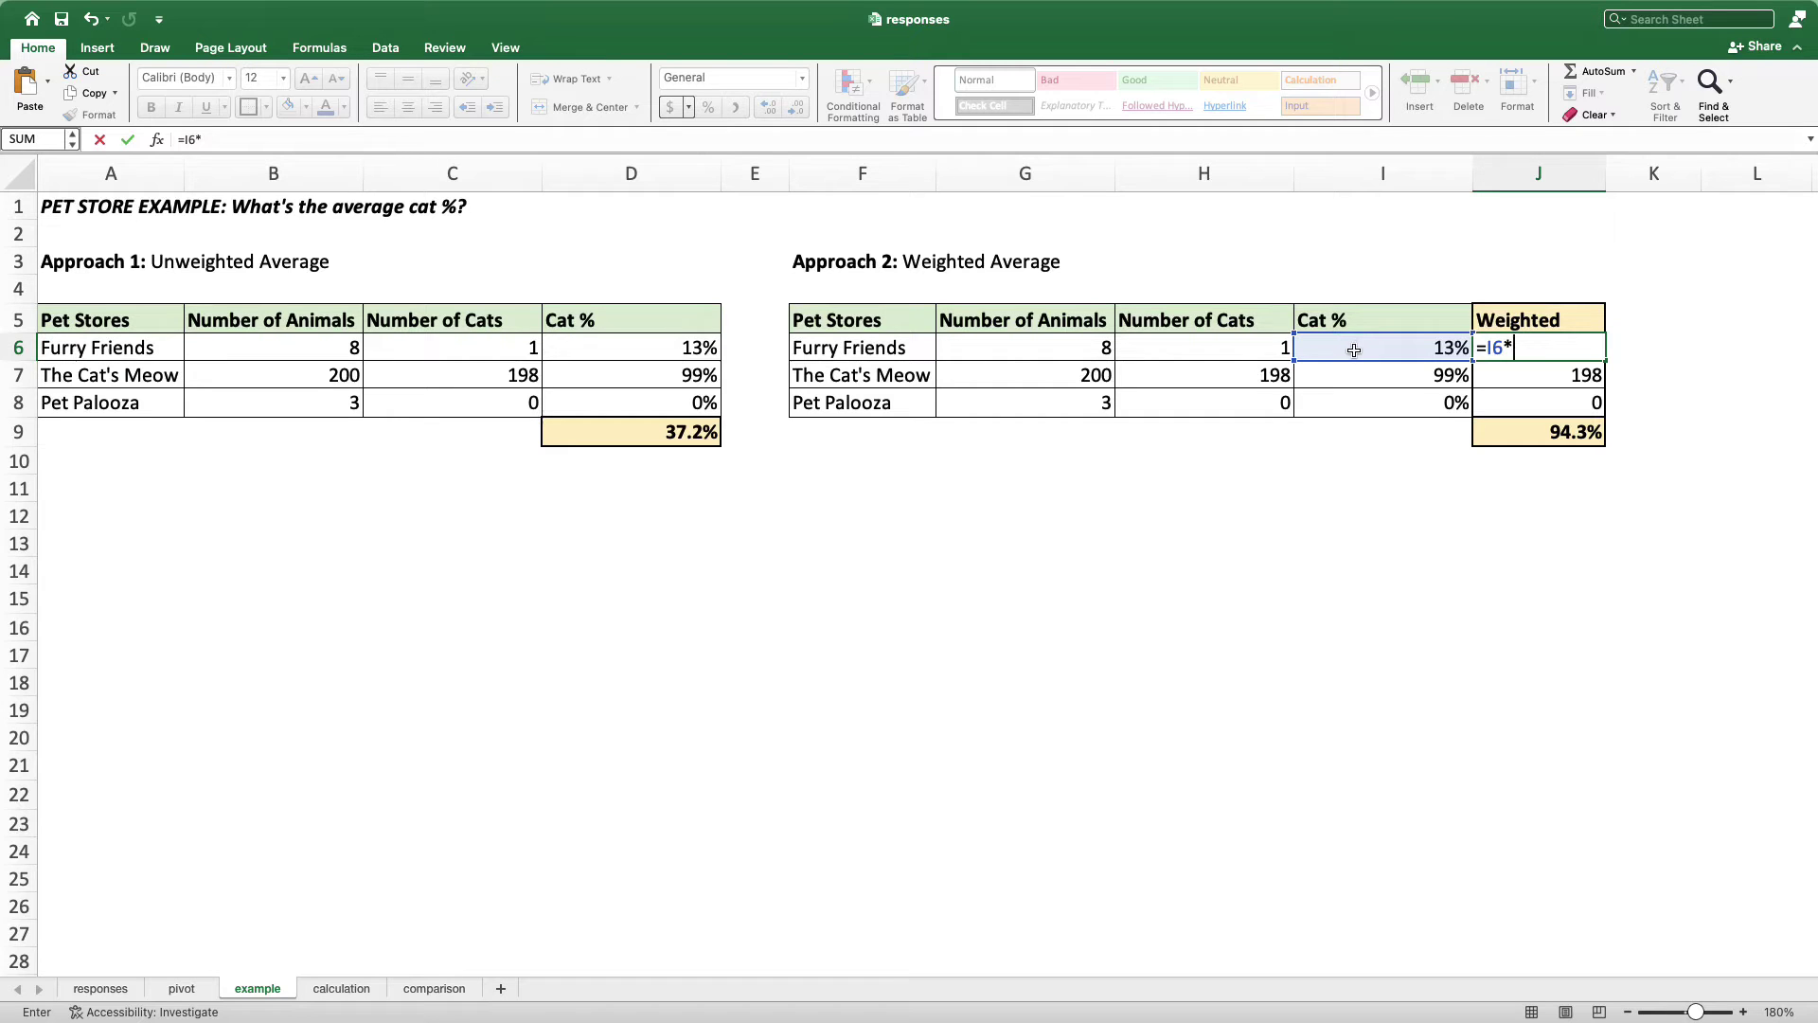
pyautogui.click(1026, 344)
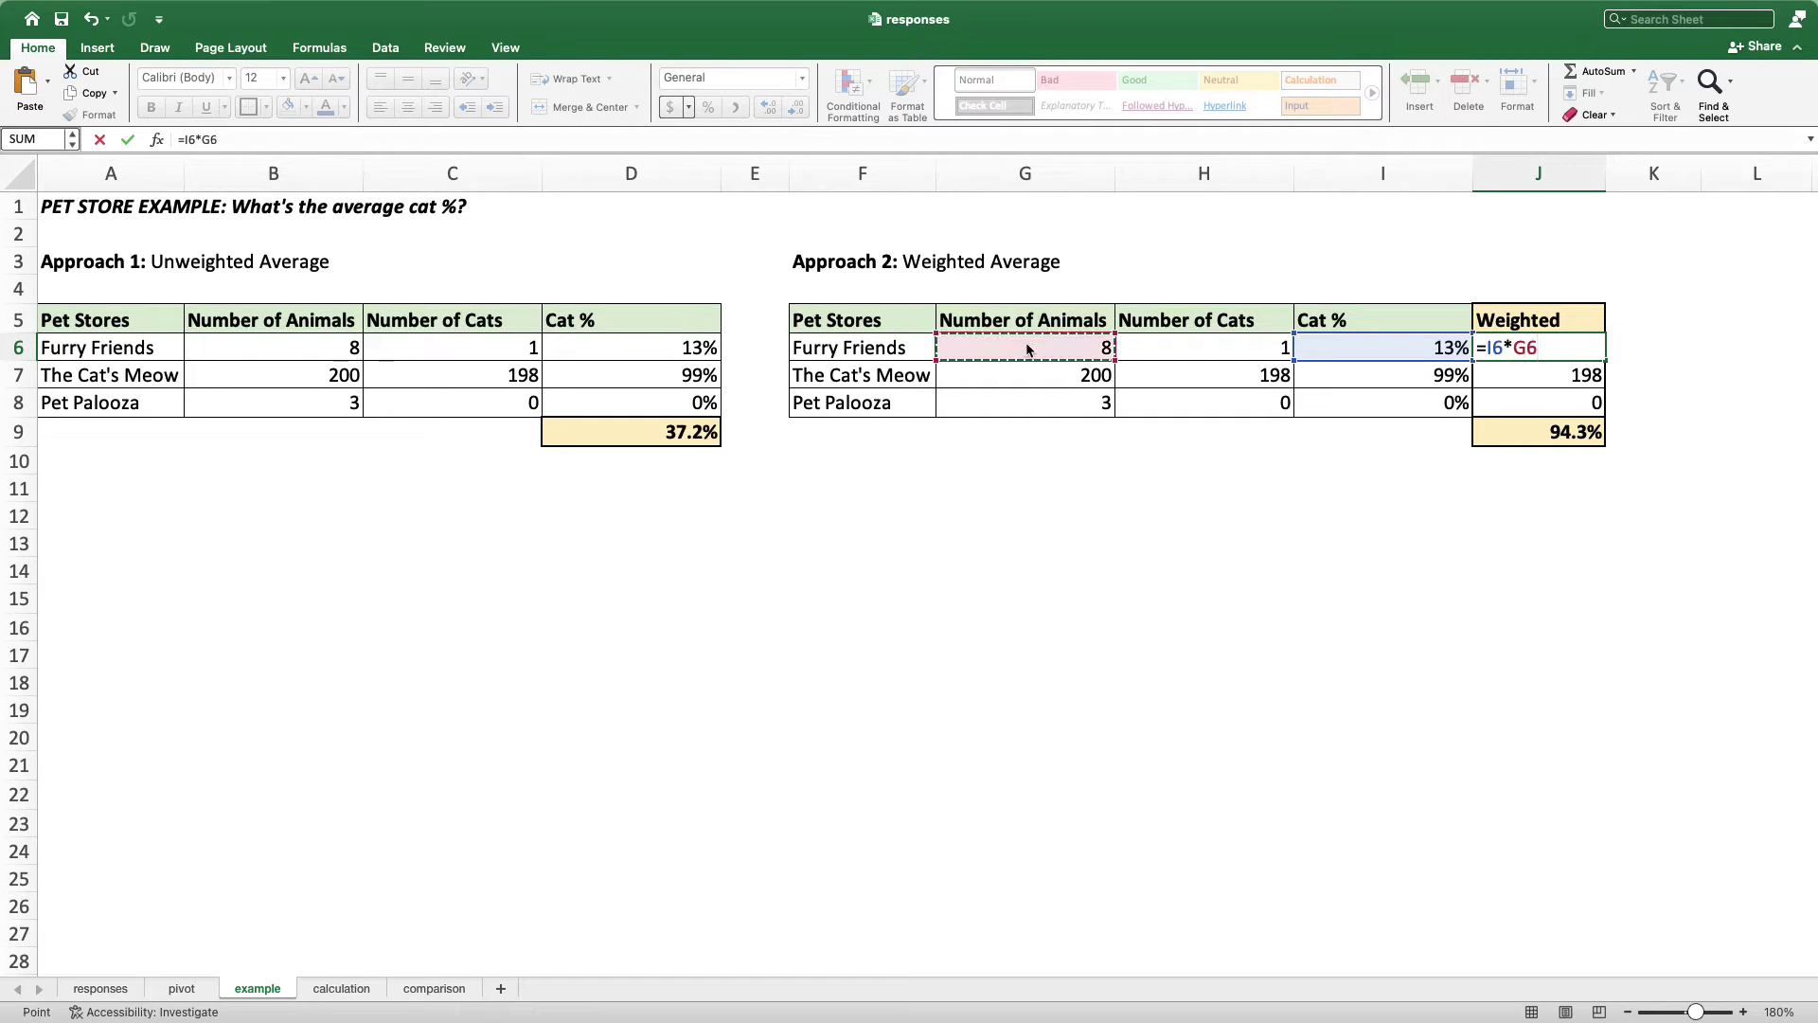
pyautogui.press('super+Return')
pyautogui.hotkey('shift', 'Down')
pyautogui.hotkey('shift', 'Down')
pyautogui.press('super+d')
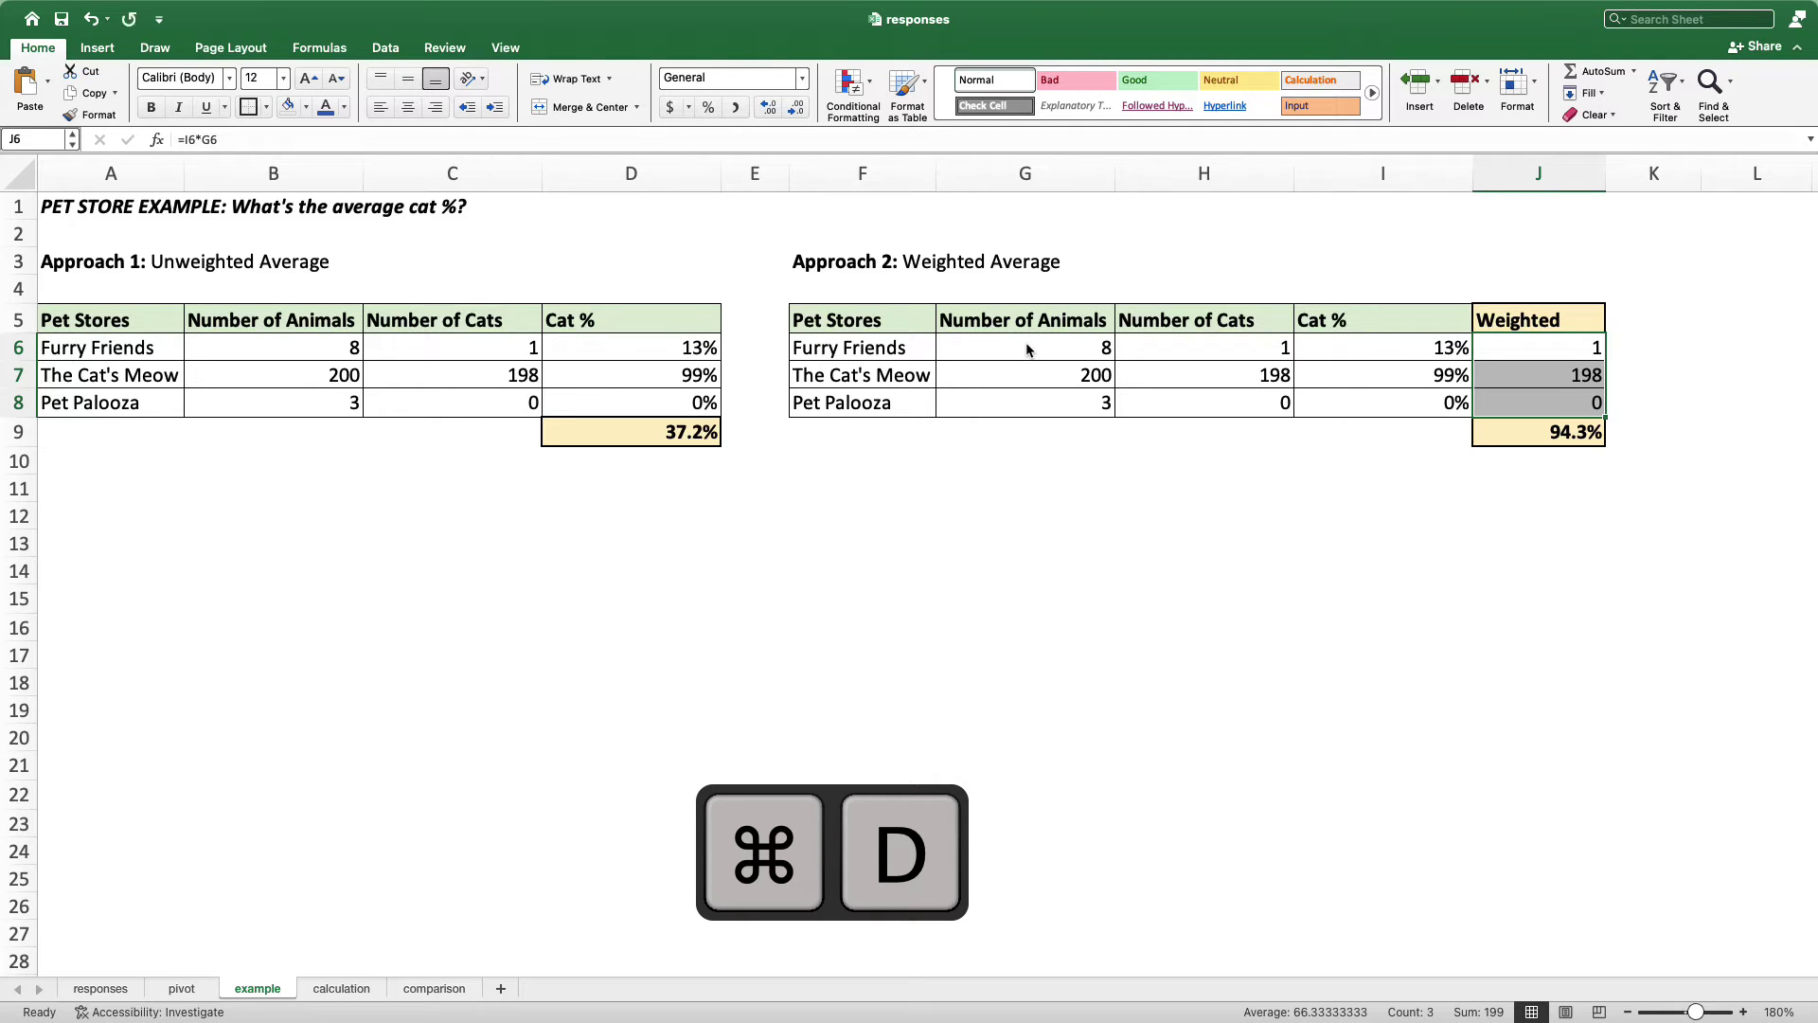
# Calculate the weighted average cat percentage in J9 with =SUM(J6:J8)/SUM(G6:G8)
pyautogui.click(1508, 433)
pyautogui.write('=SUM(')
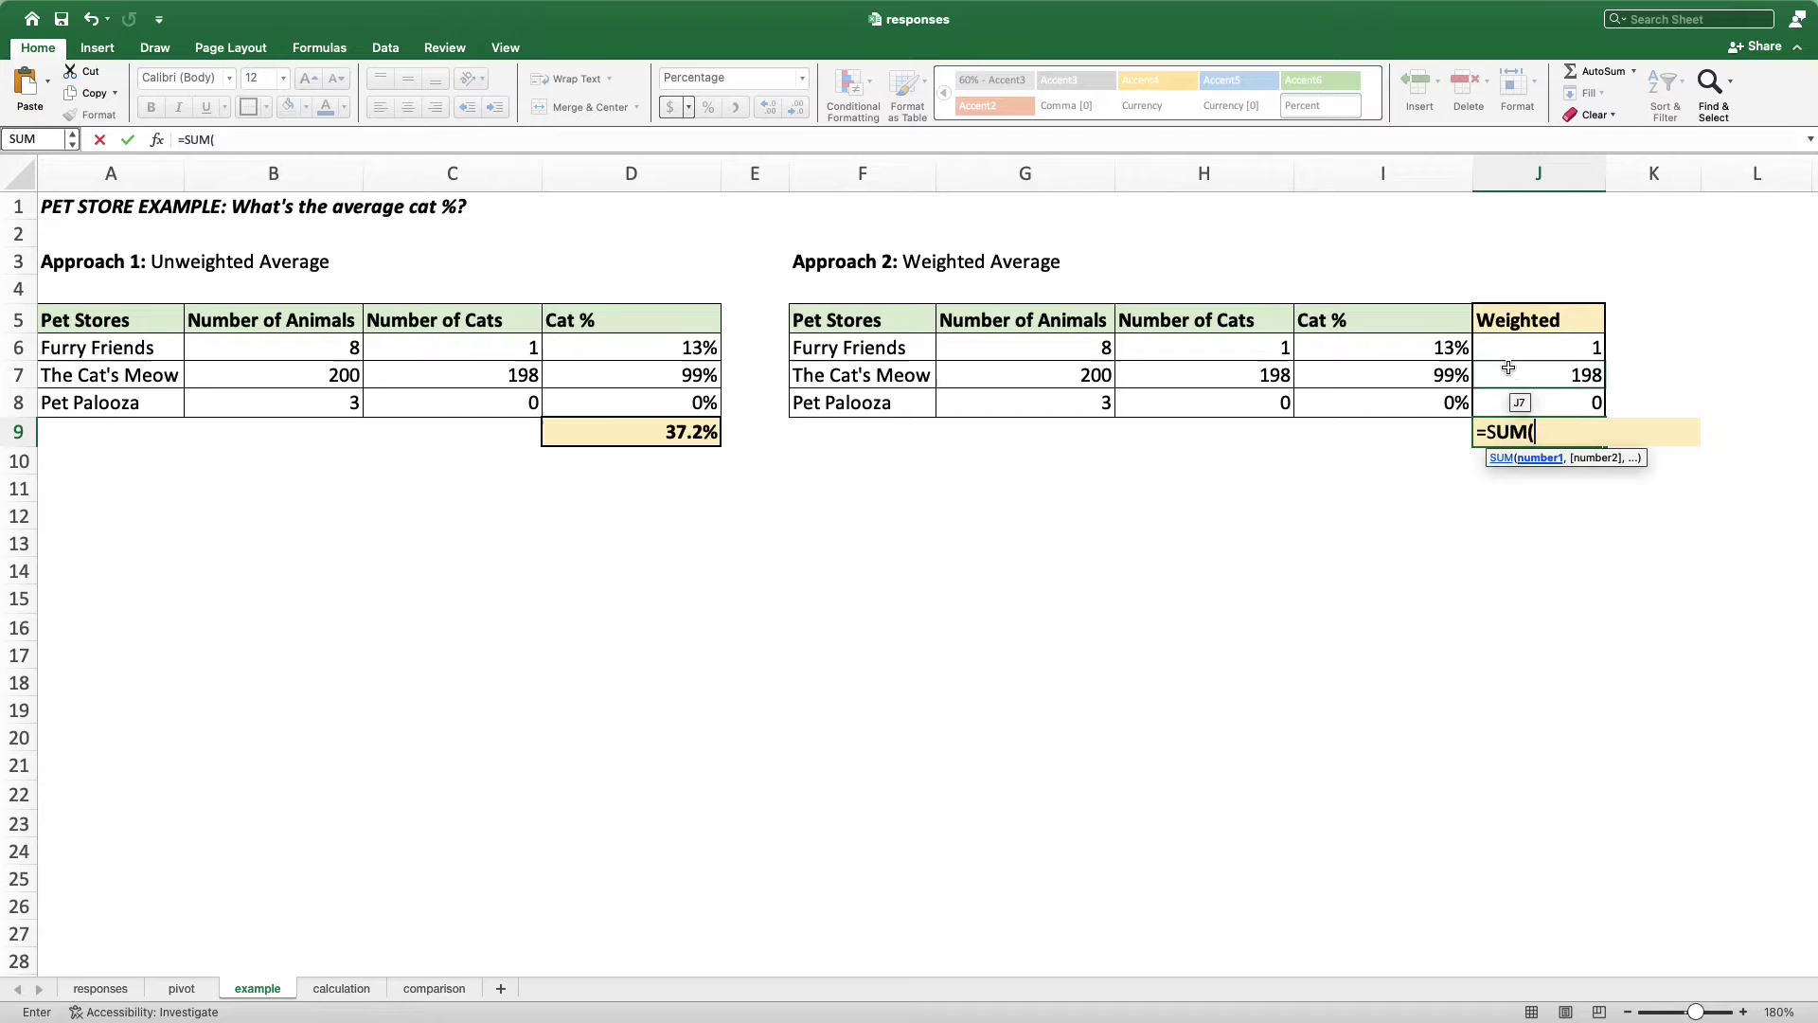
pyautogui.moveTo(1508, 348); pyautogui.dragTo(1507, 401)
pyautogui.write(')')
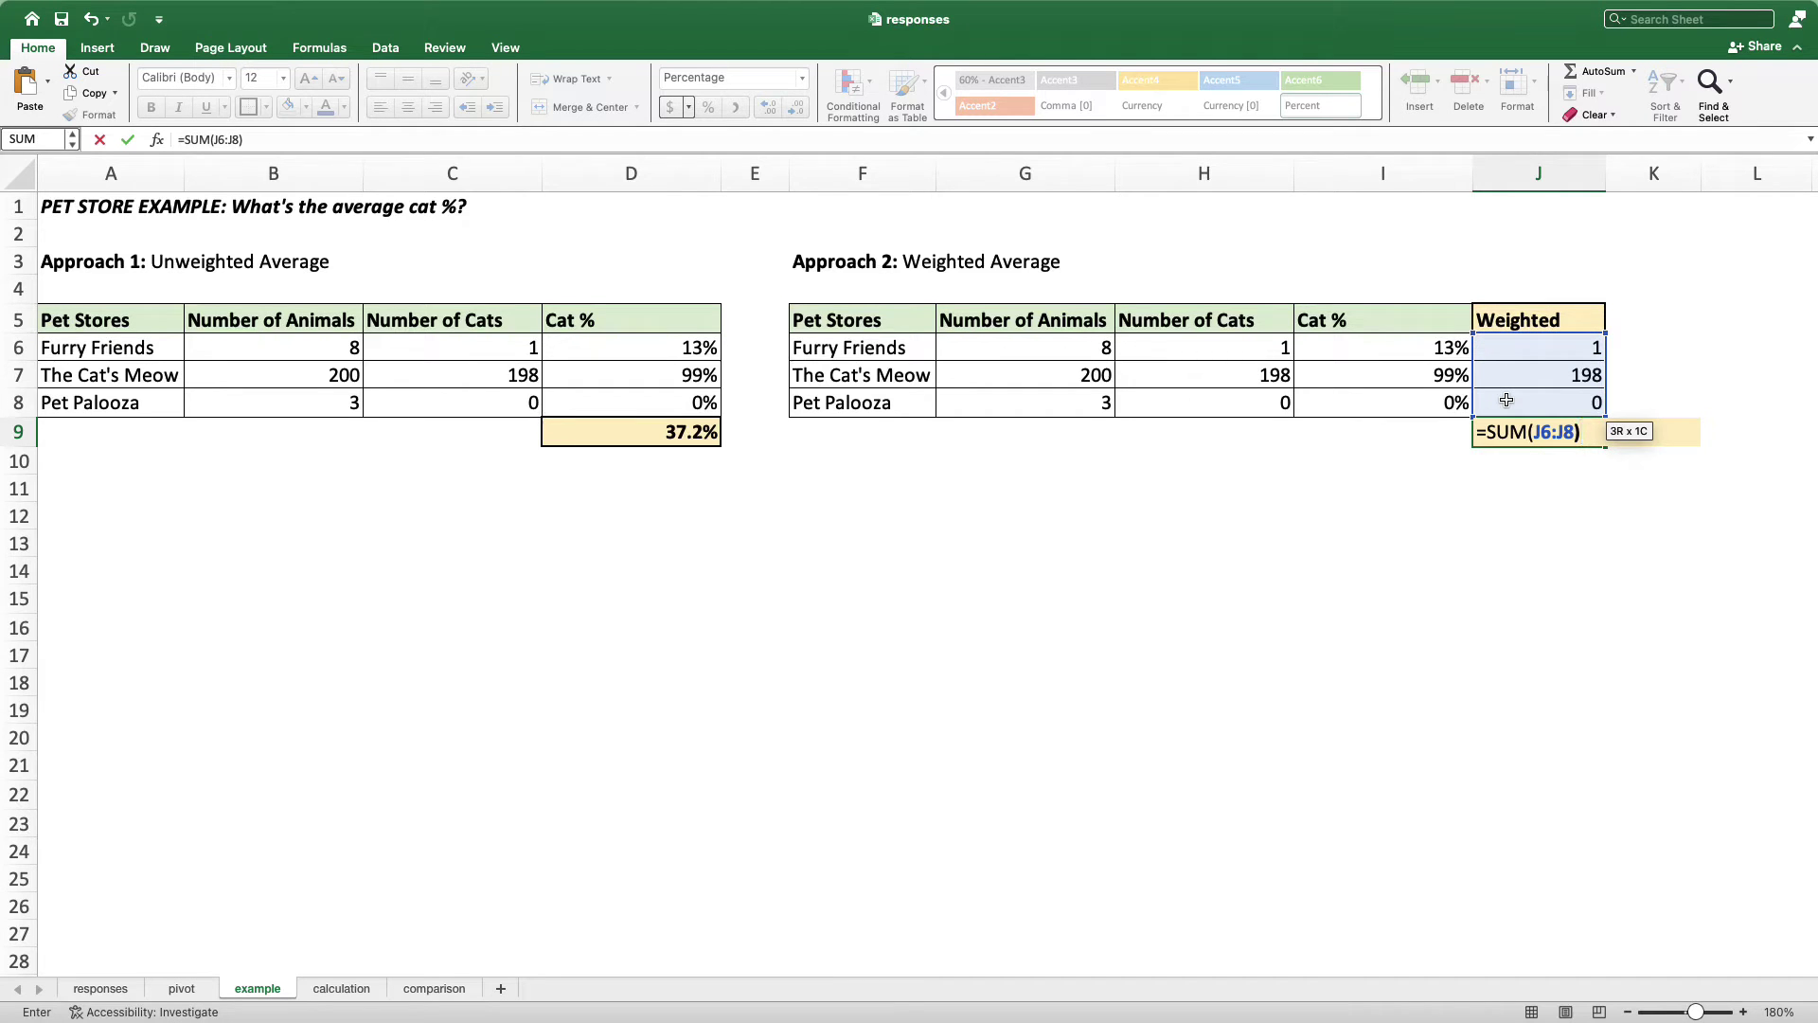
pyautogui.write('/SUM(')
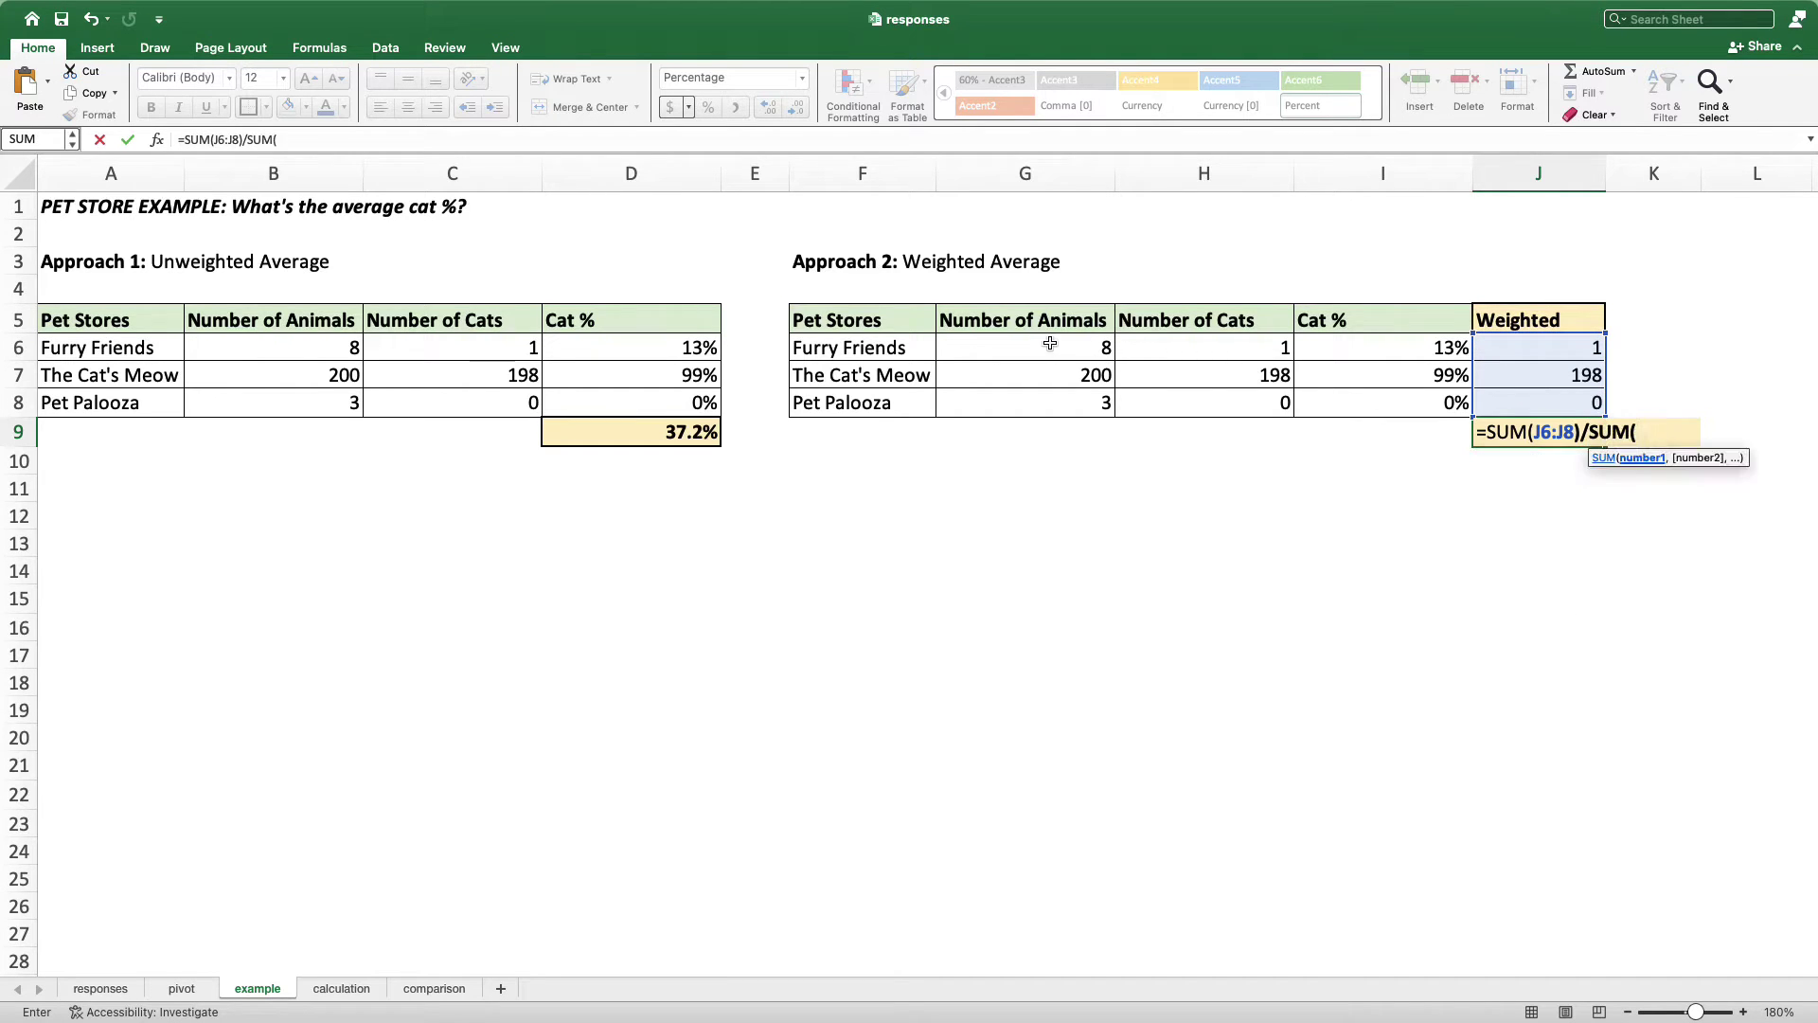
pyautogui.moveTo(1051, 345); pyautogui.dragTo(1052, 393)
pyautogui.press('Return')
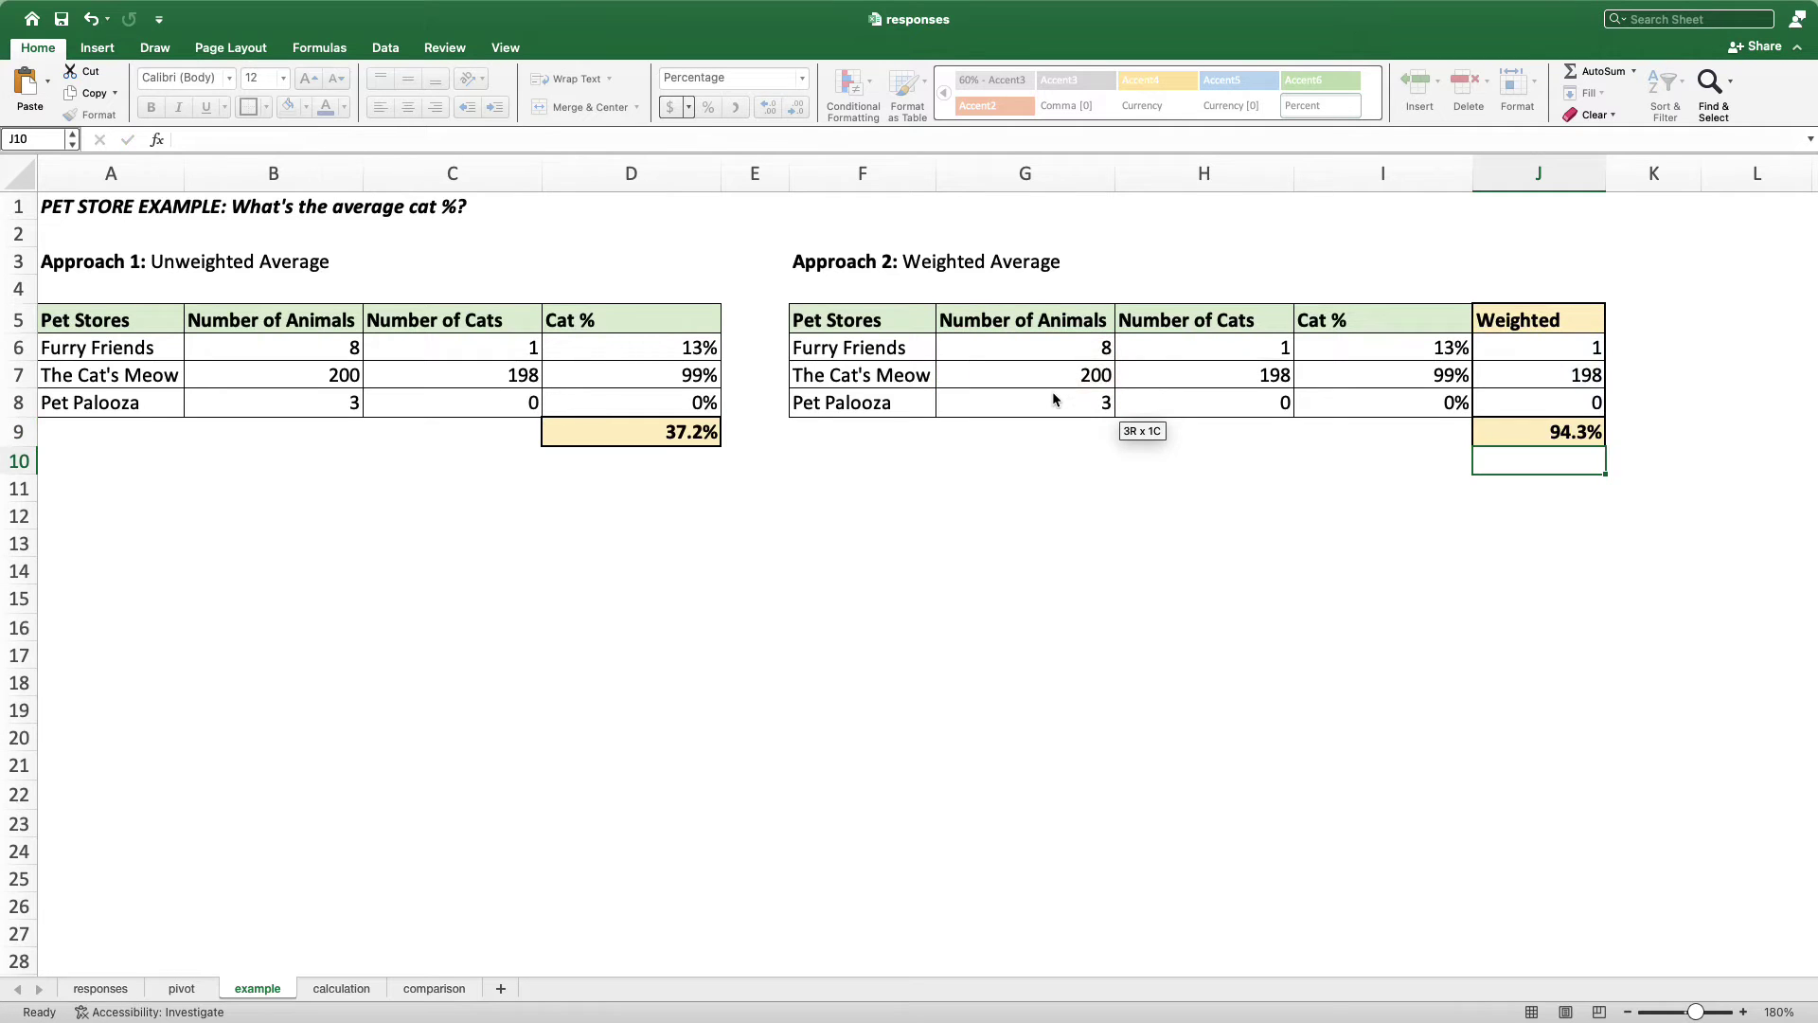
pyautogui.press('Up')
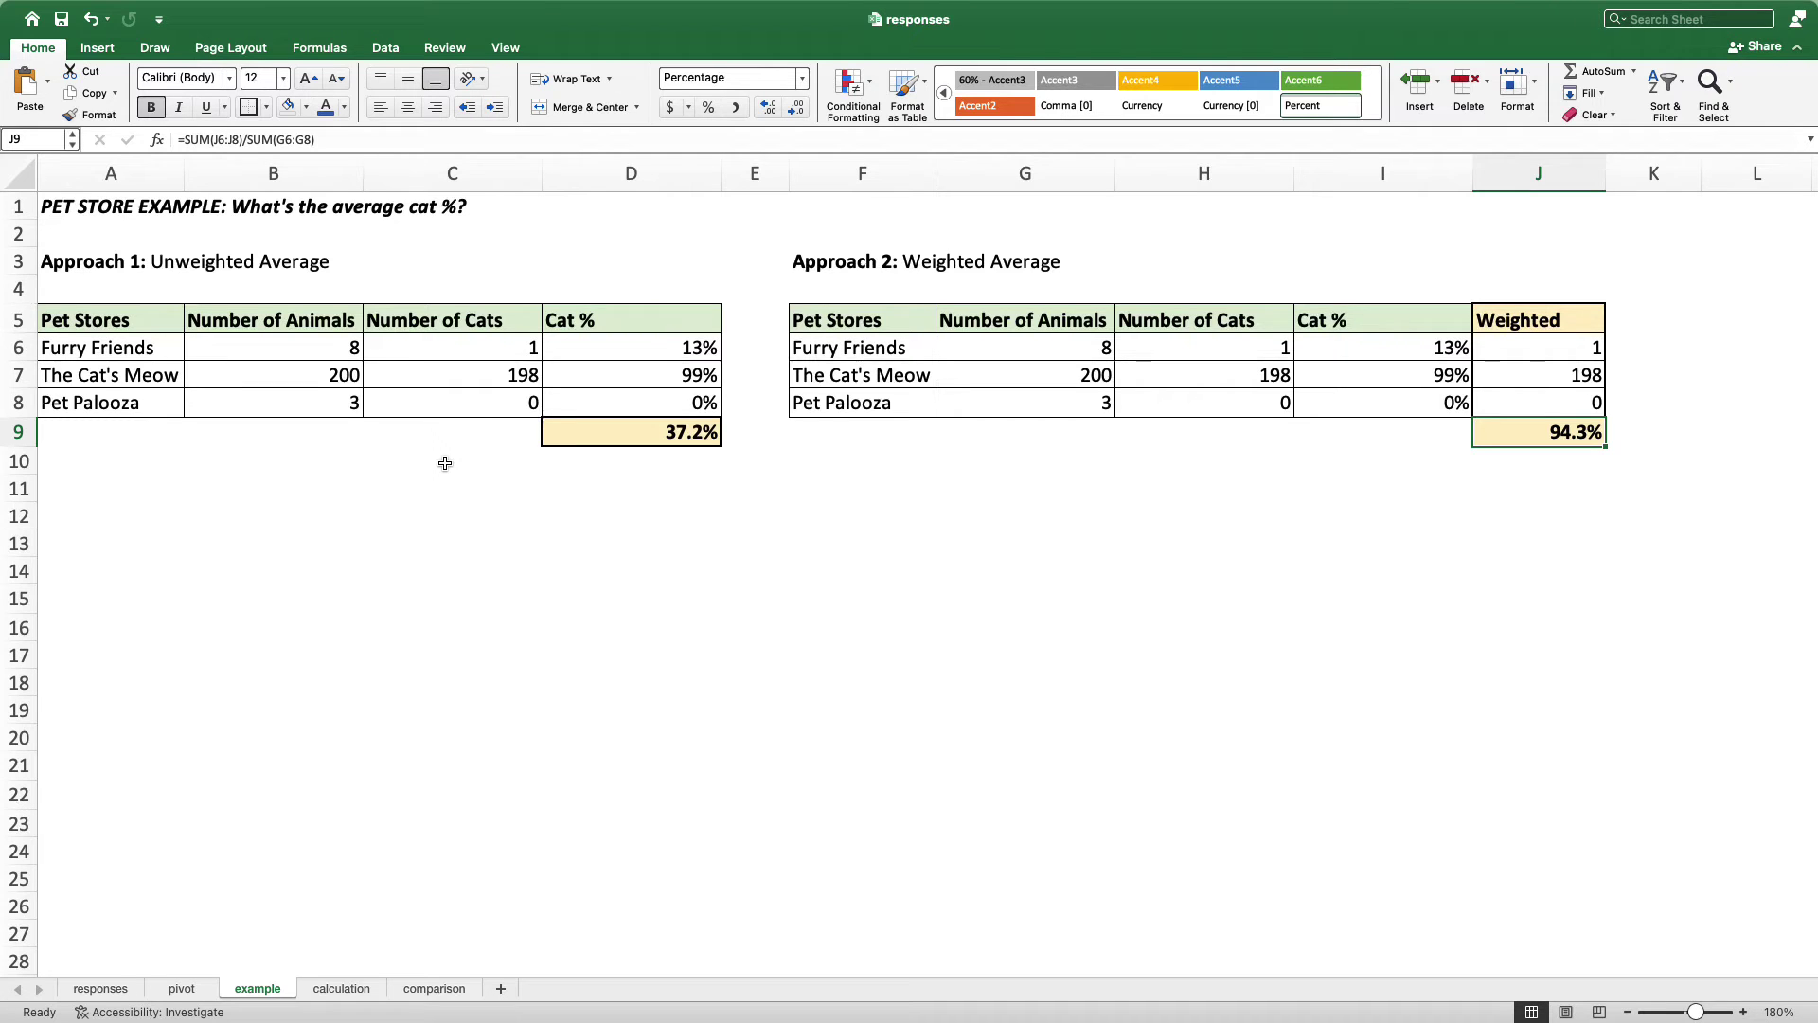
# Compare the two pet store approaches and move the blank cover rectangle down to uncover the hospital data example
pyautogui.click(83, 261)
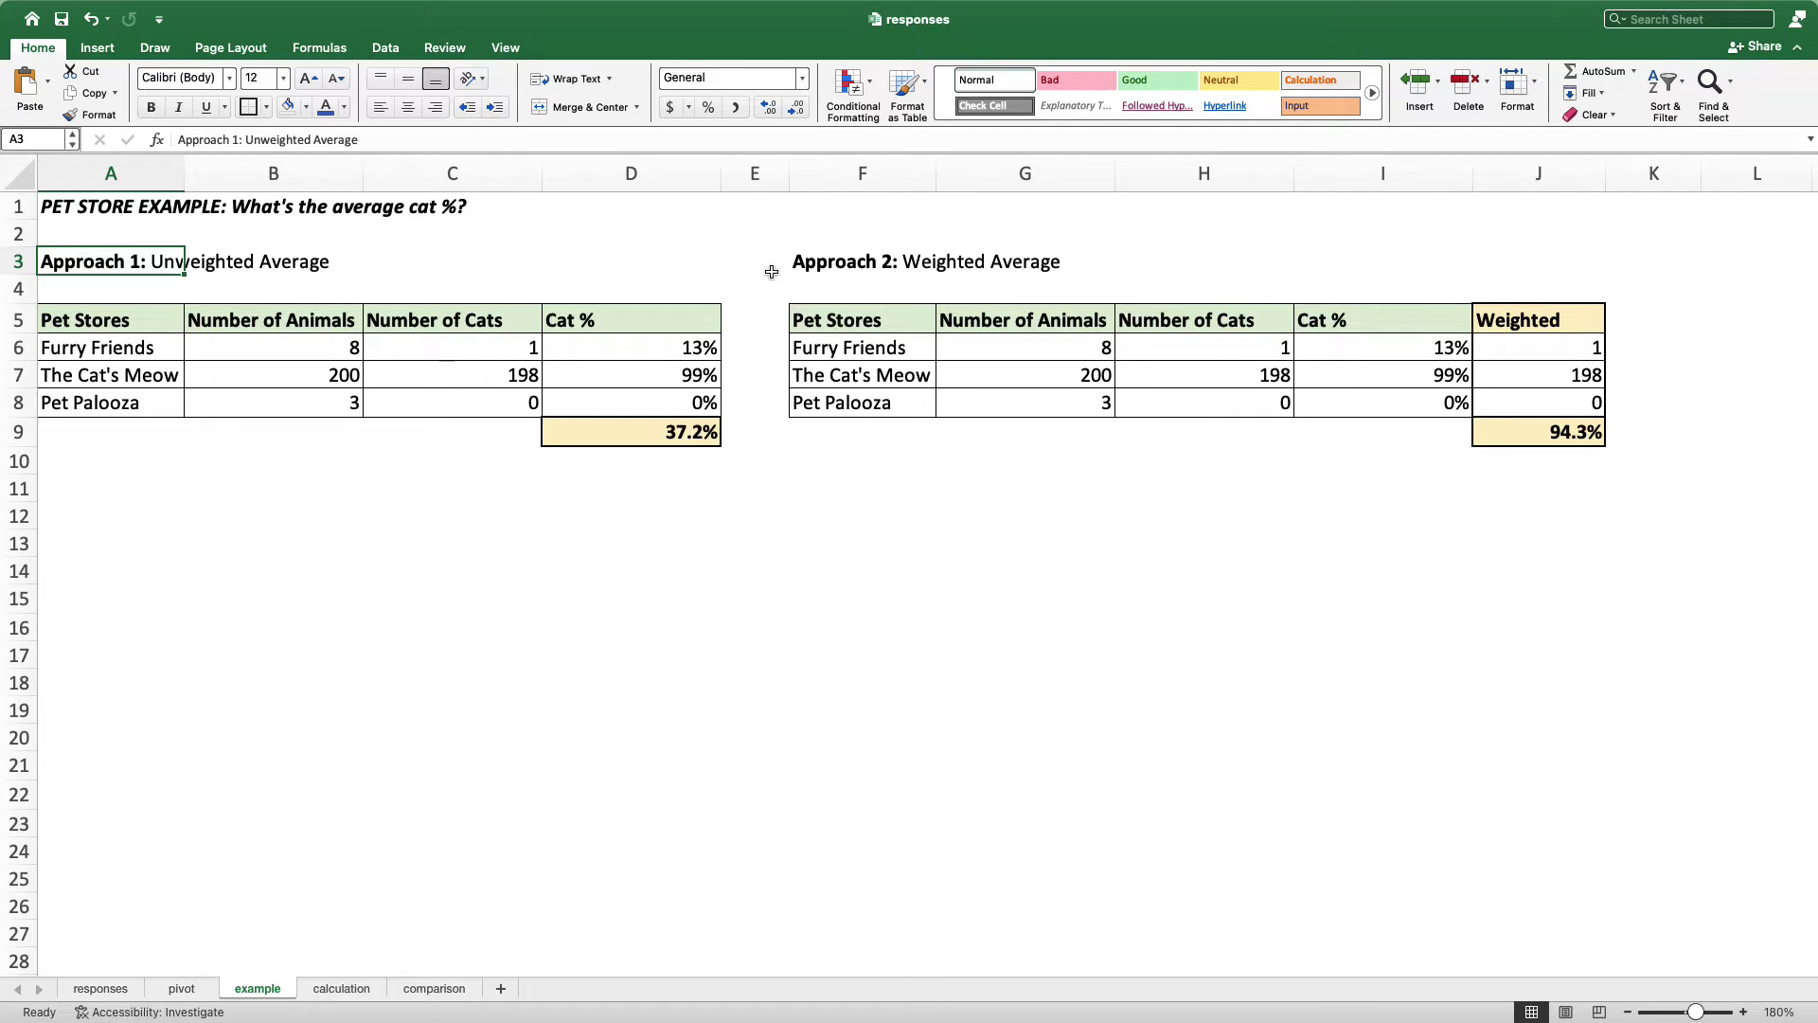
pyautogui.click(831, 259)
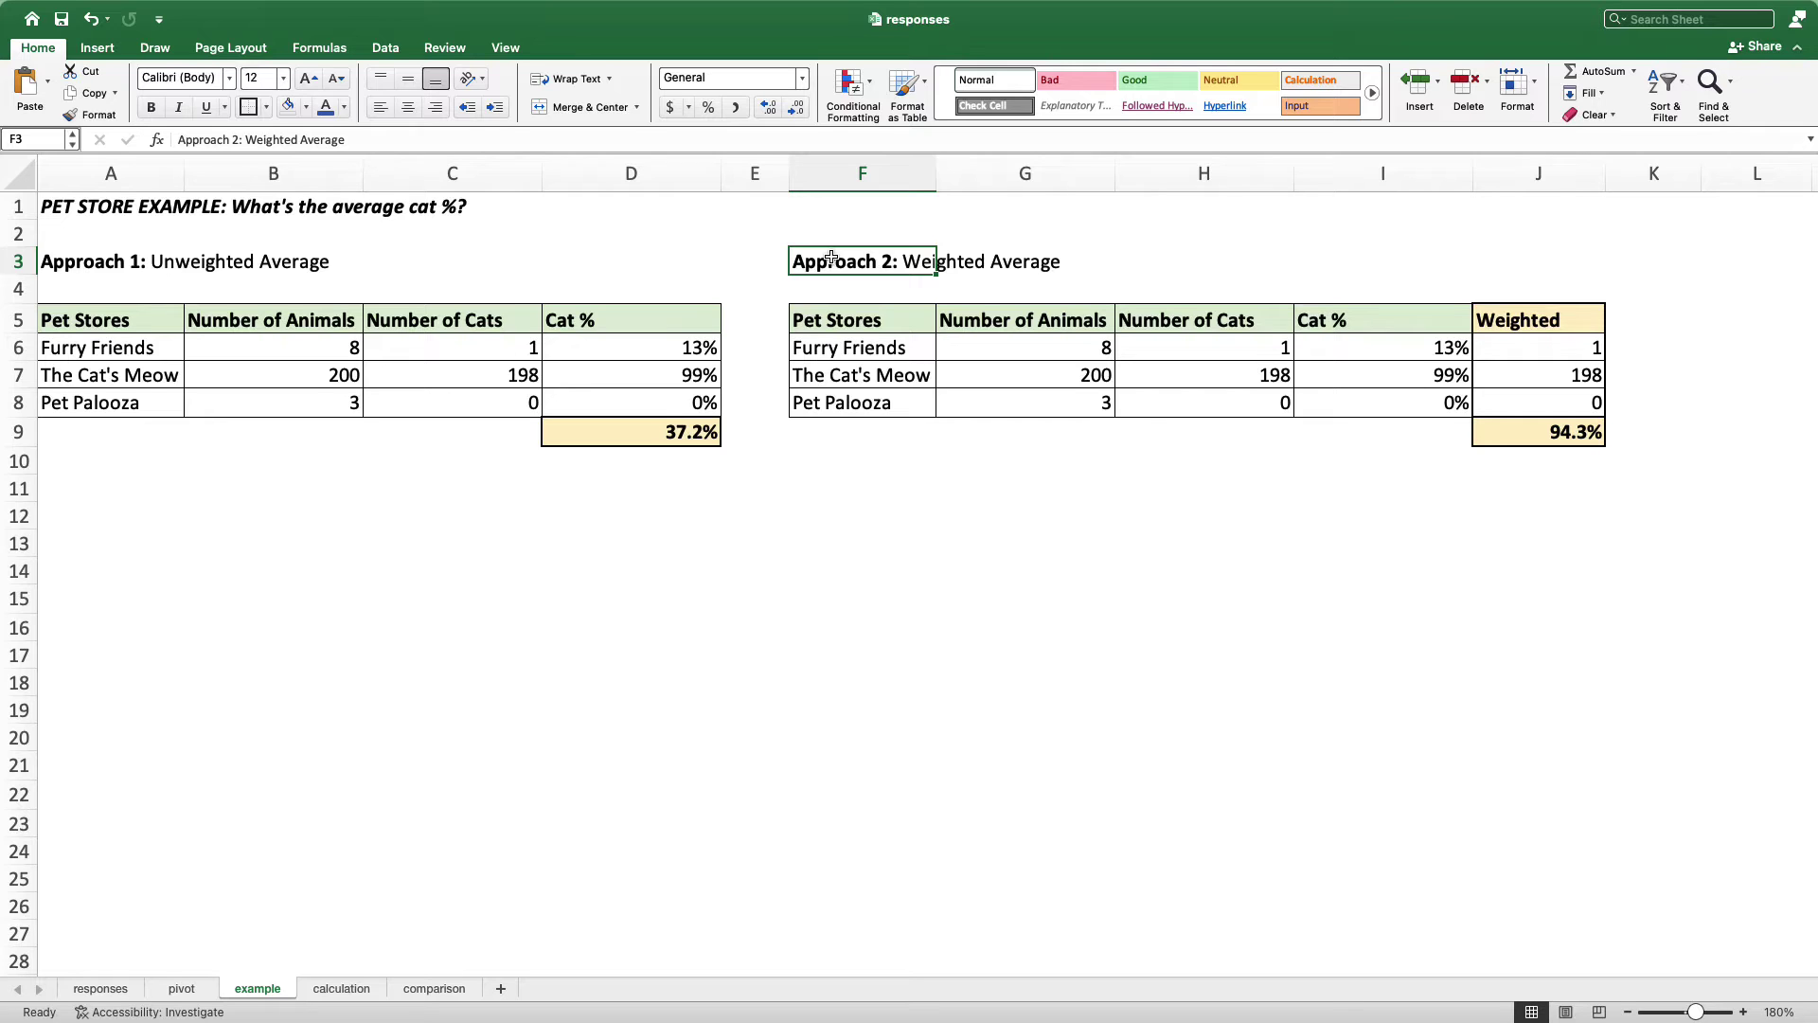
pyautogui.click(730, 525)
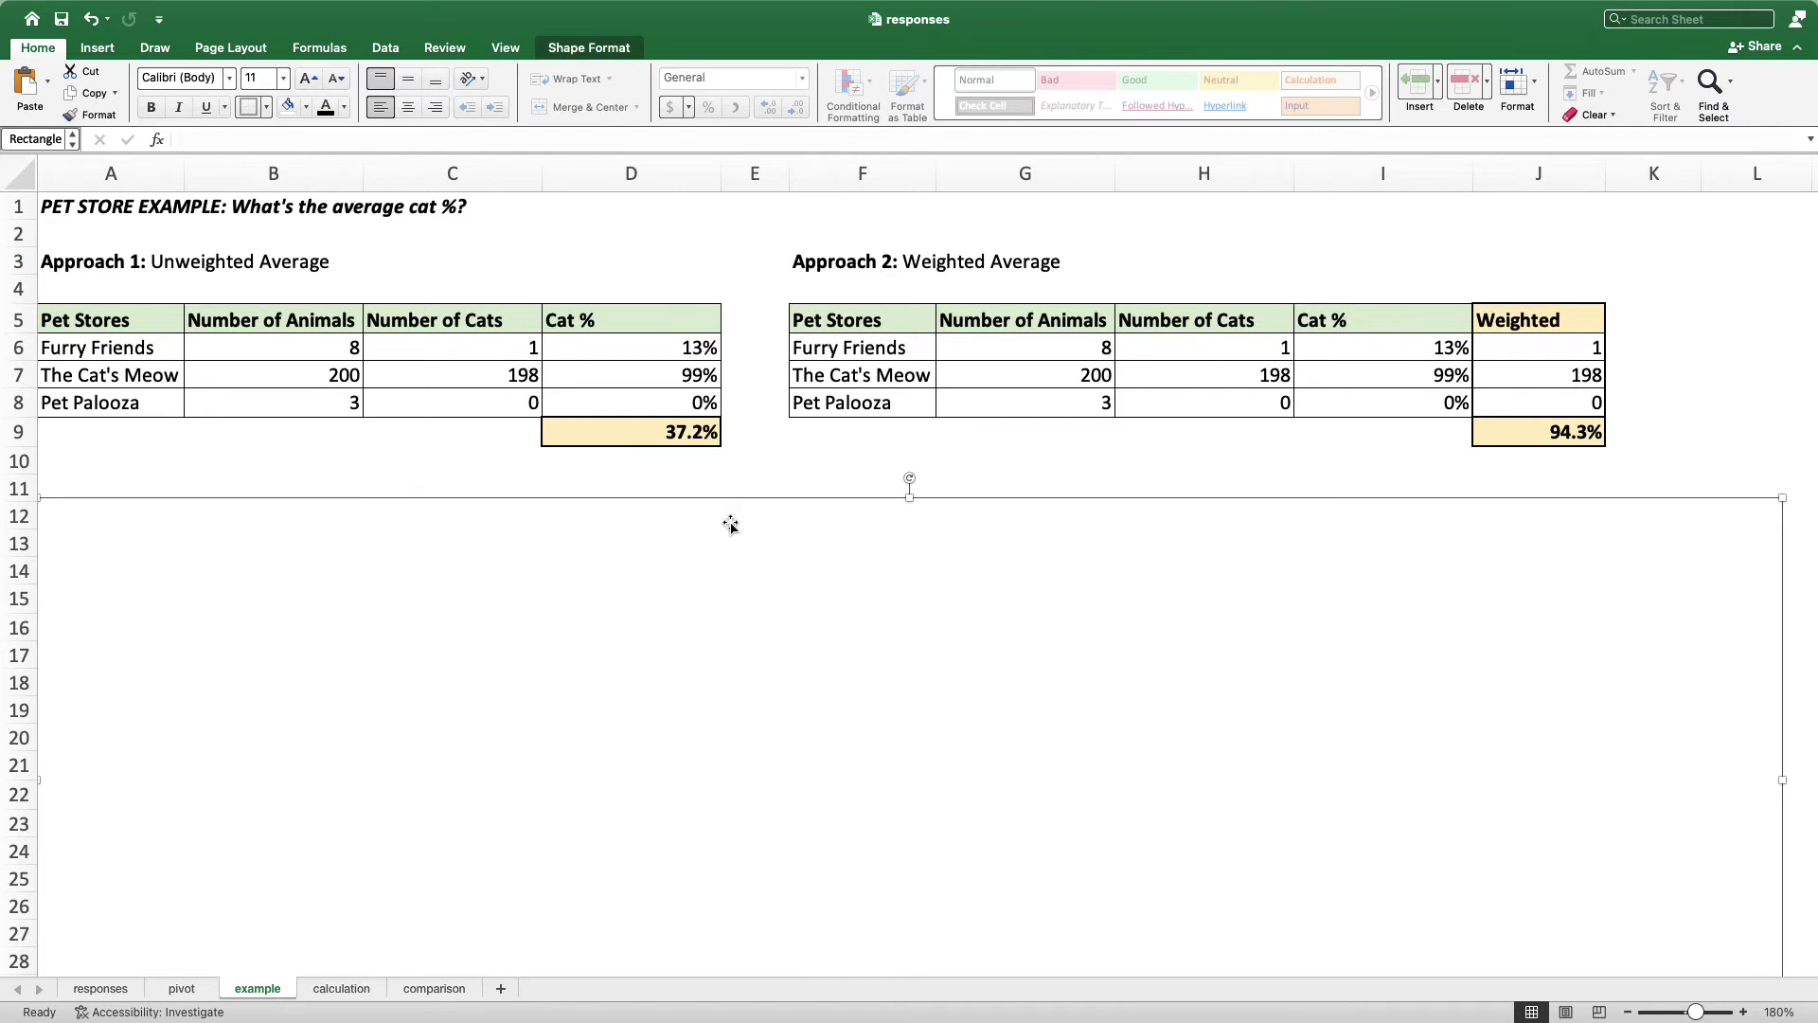
pyautogui.moveTo(730, 522); pyautogui.dragTo(730, 878)
# Review the columns of the unweighted hospital table and re-enter the average response rate in D22 as =AVERAGE(D17:D21)
pyautogui.click(77, 521)
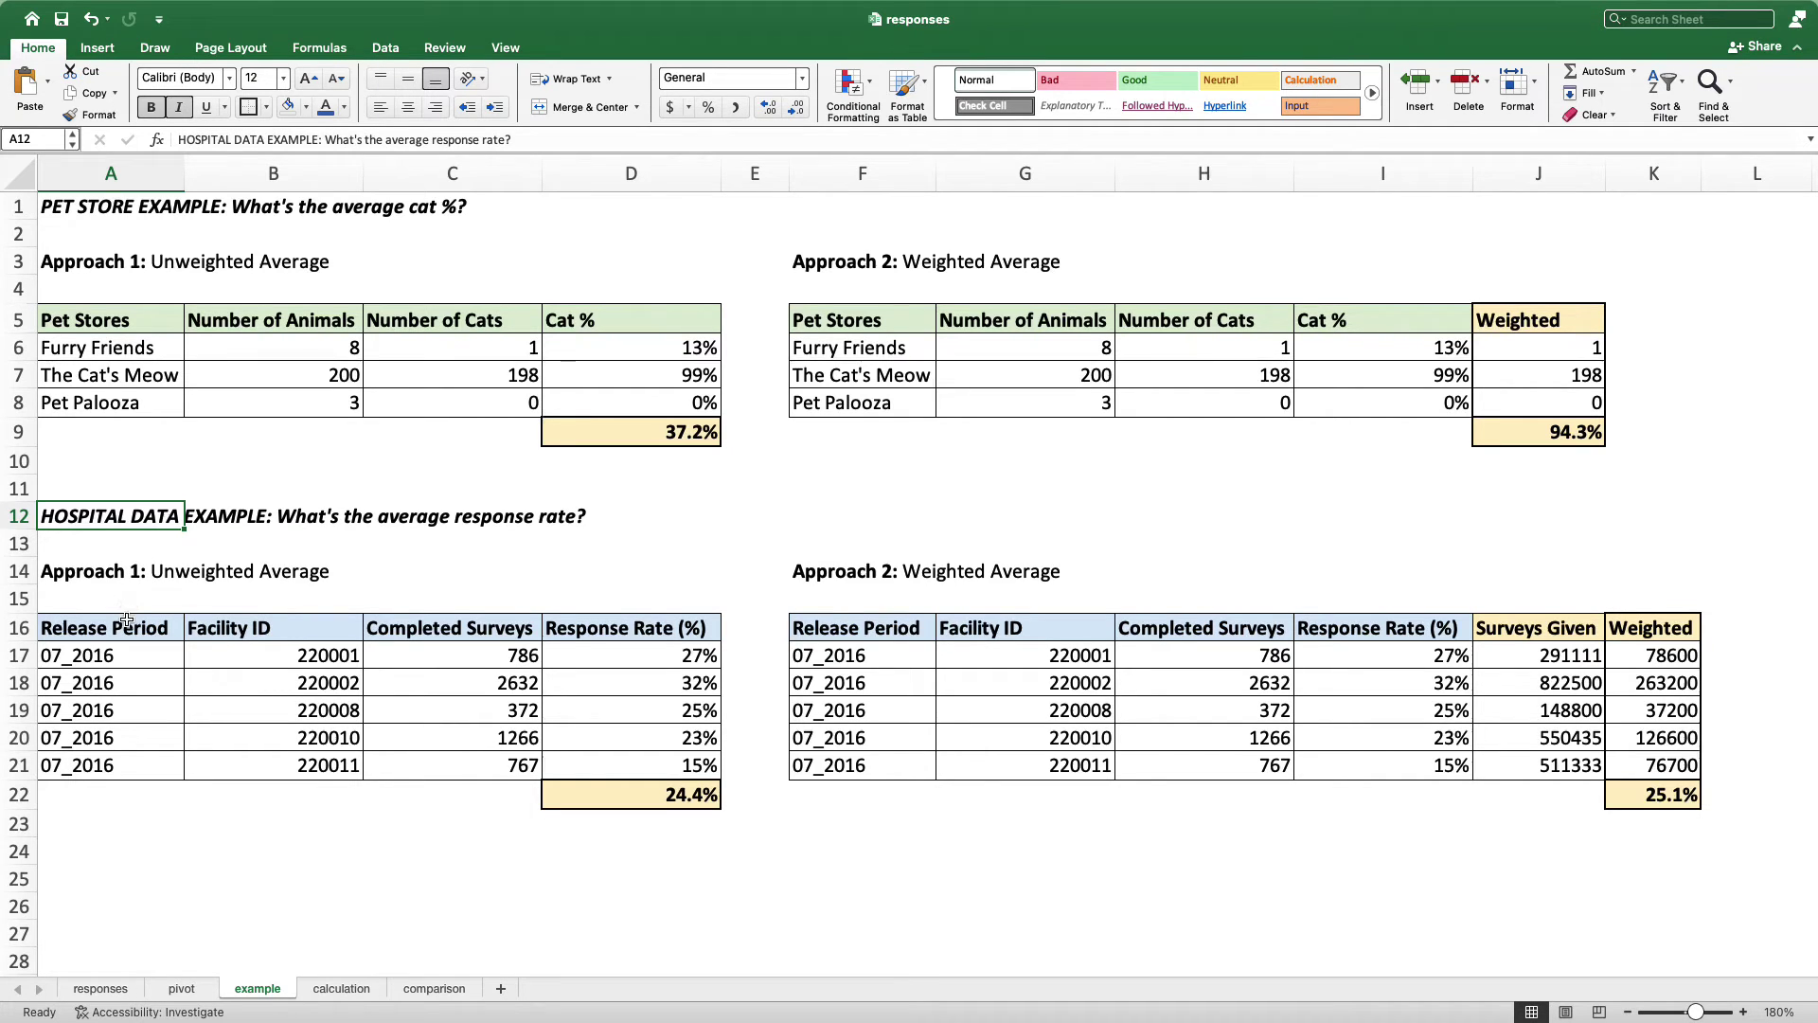
pyautogui.moveTo(127, 620); pyautogui.dragTo(123, 710)
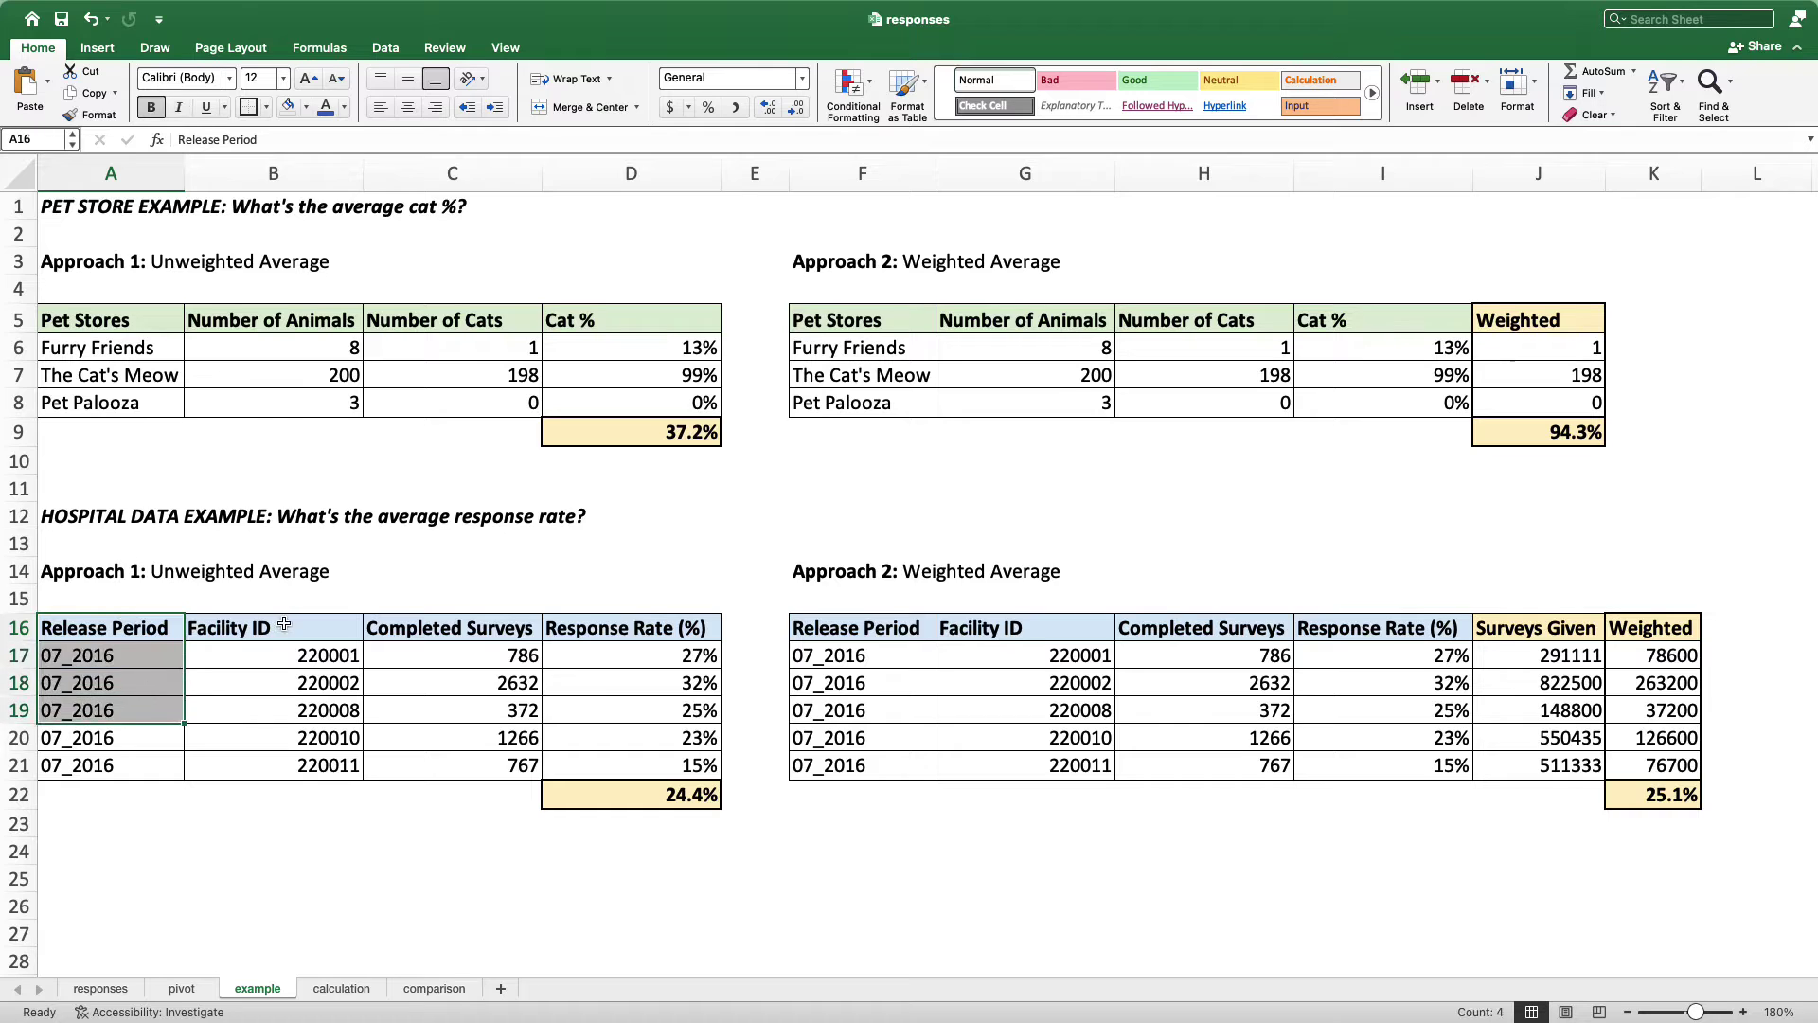
pyautogui.moveTo(284, 653)
pyautogui.mouseDown()
pyautogui.moveTo(284, 705)
pyautogui.moveTo(284, 683)
pyautogui.mouseUp()
pyautogui.click(476, 654)
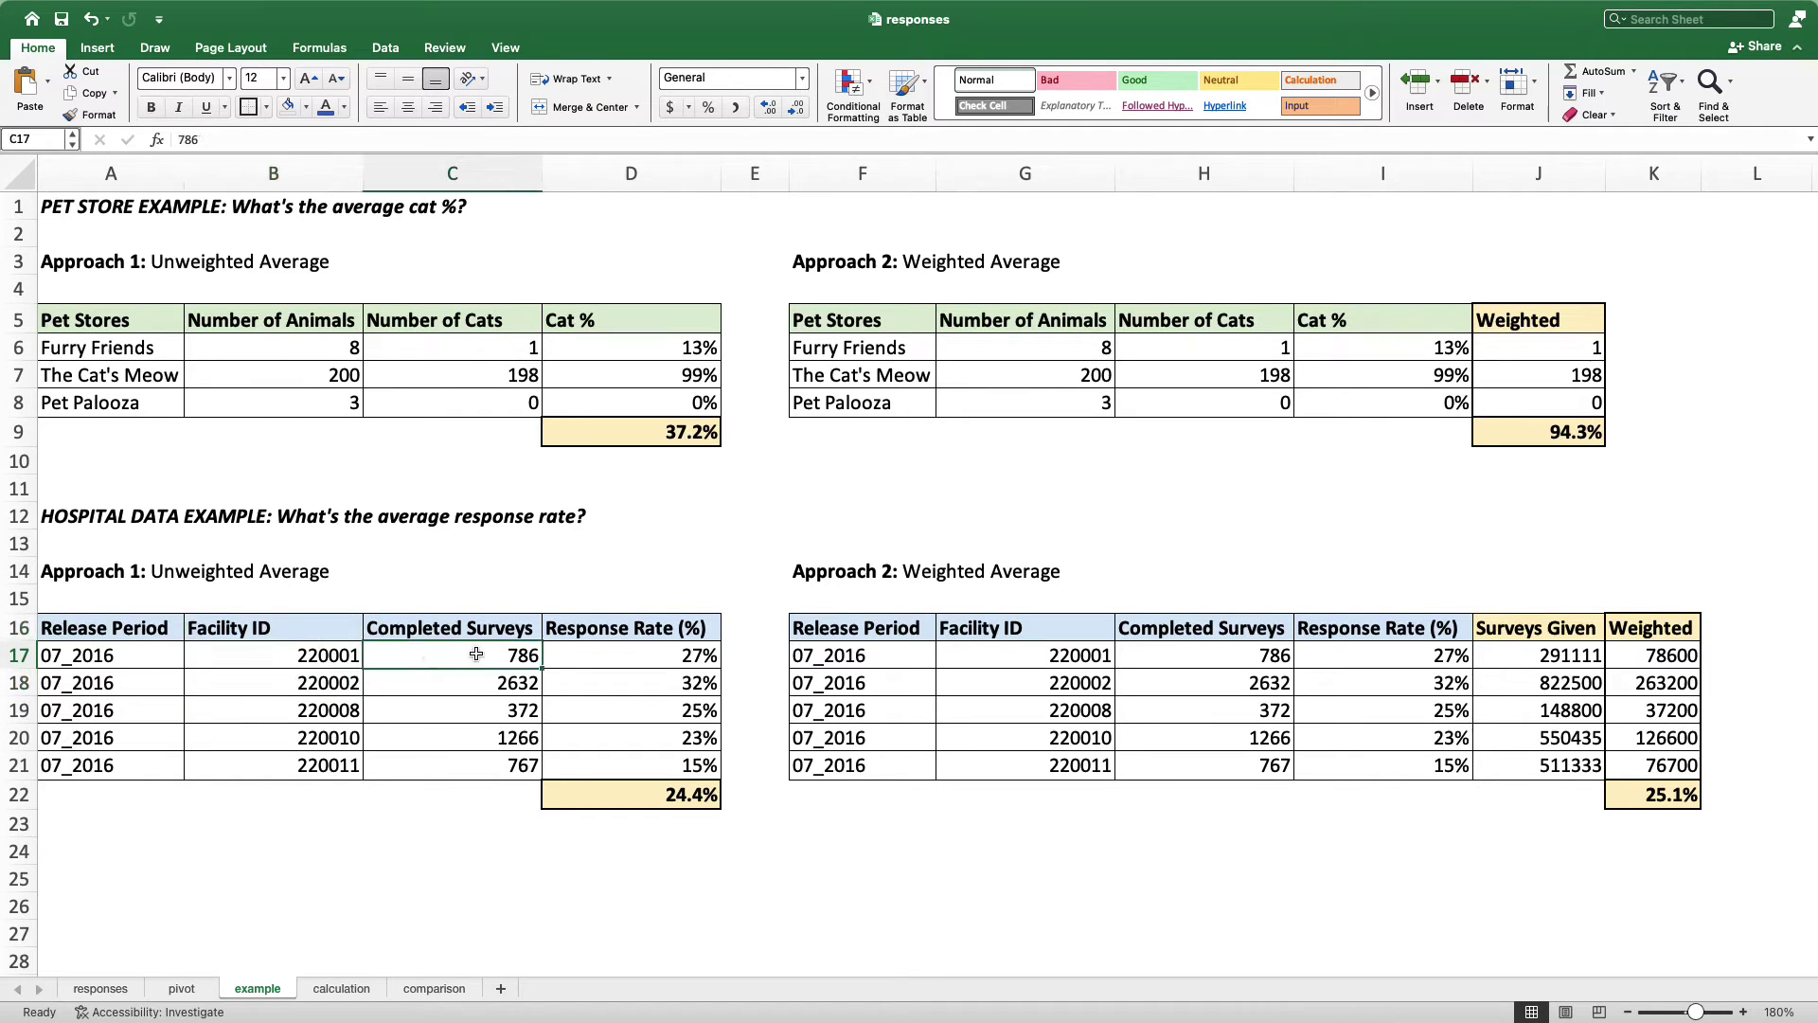
pyautogui.click(597, 656)
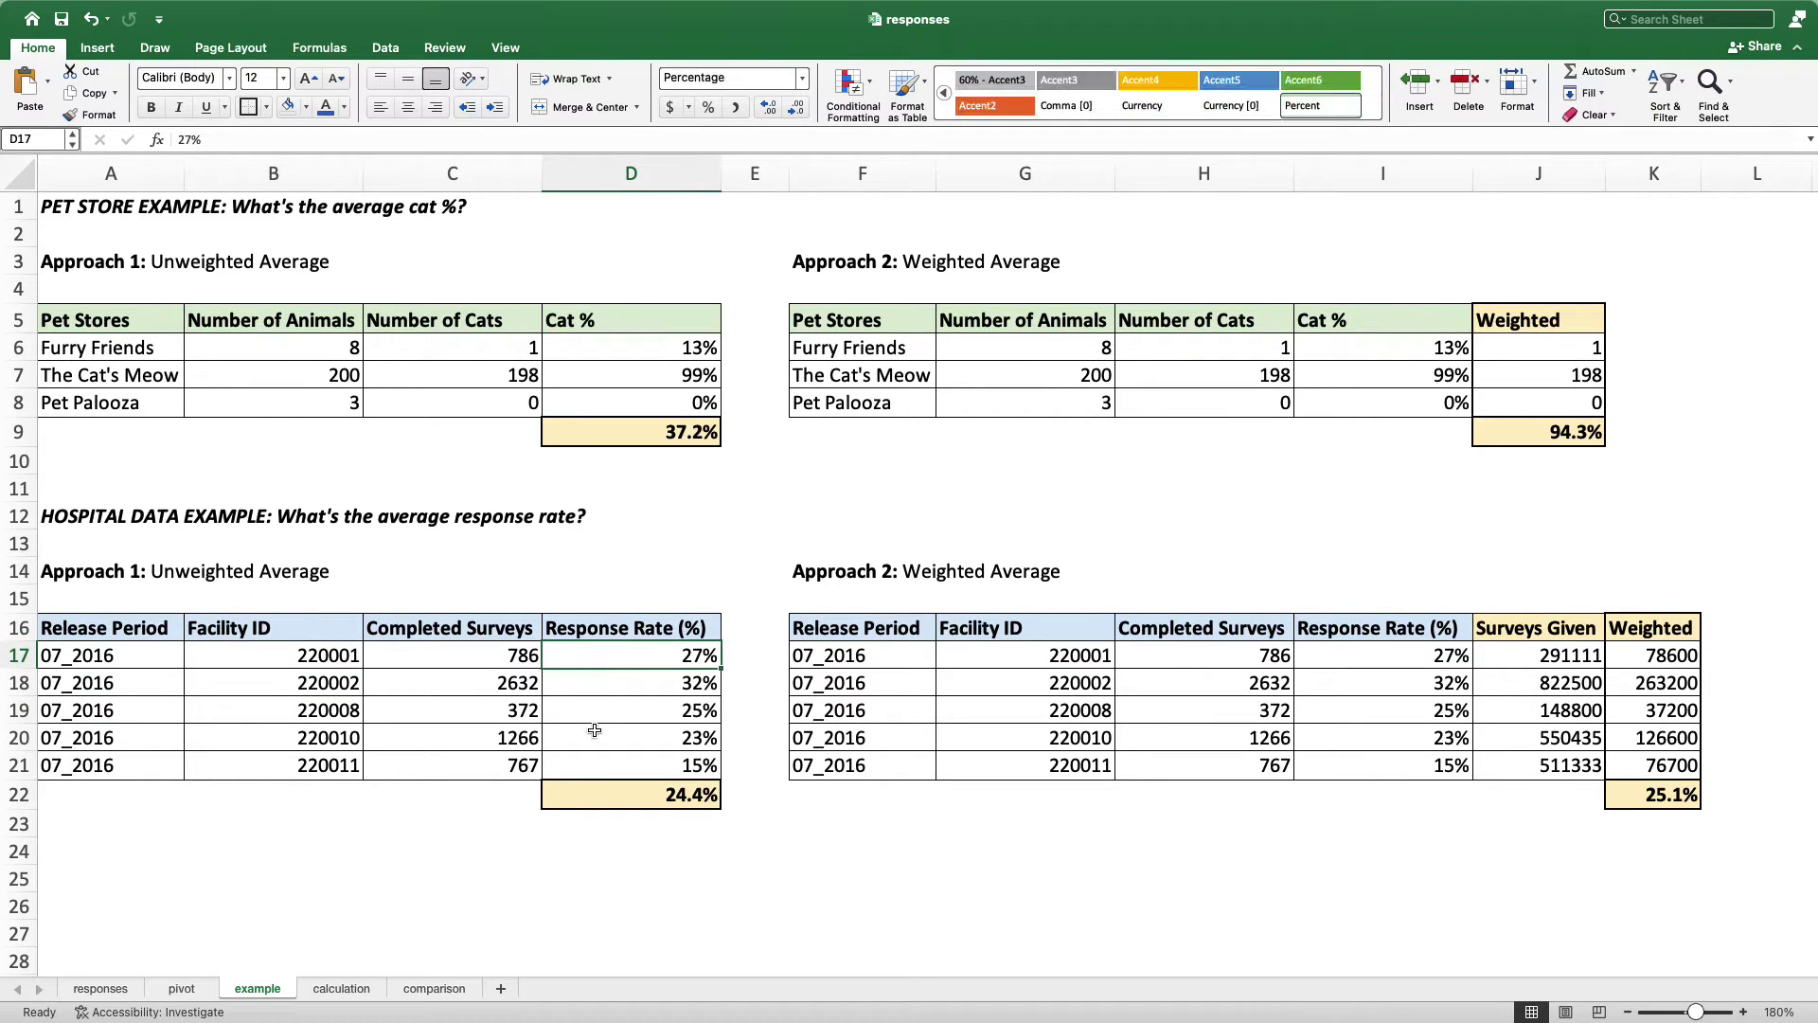
pyautogui.keyDown('shift'); pyautogui.click(594, 763); pyautogui.keyUp('shift')
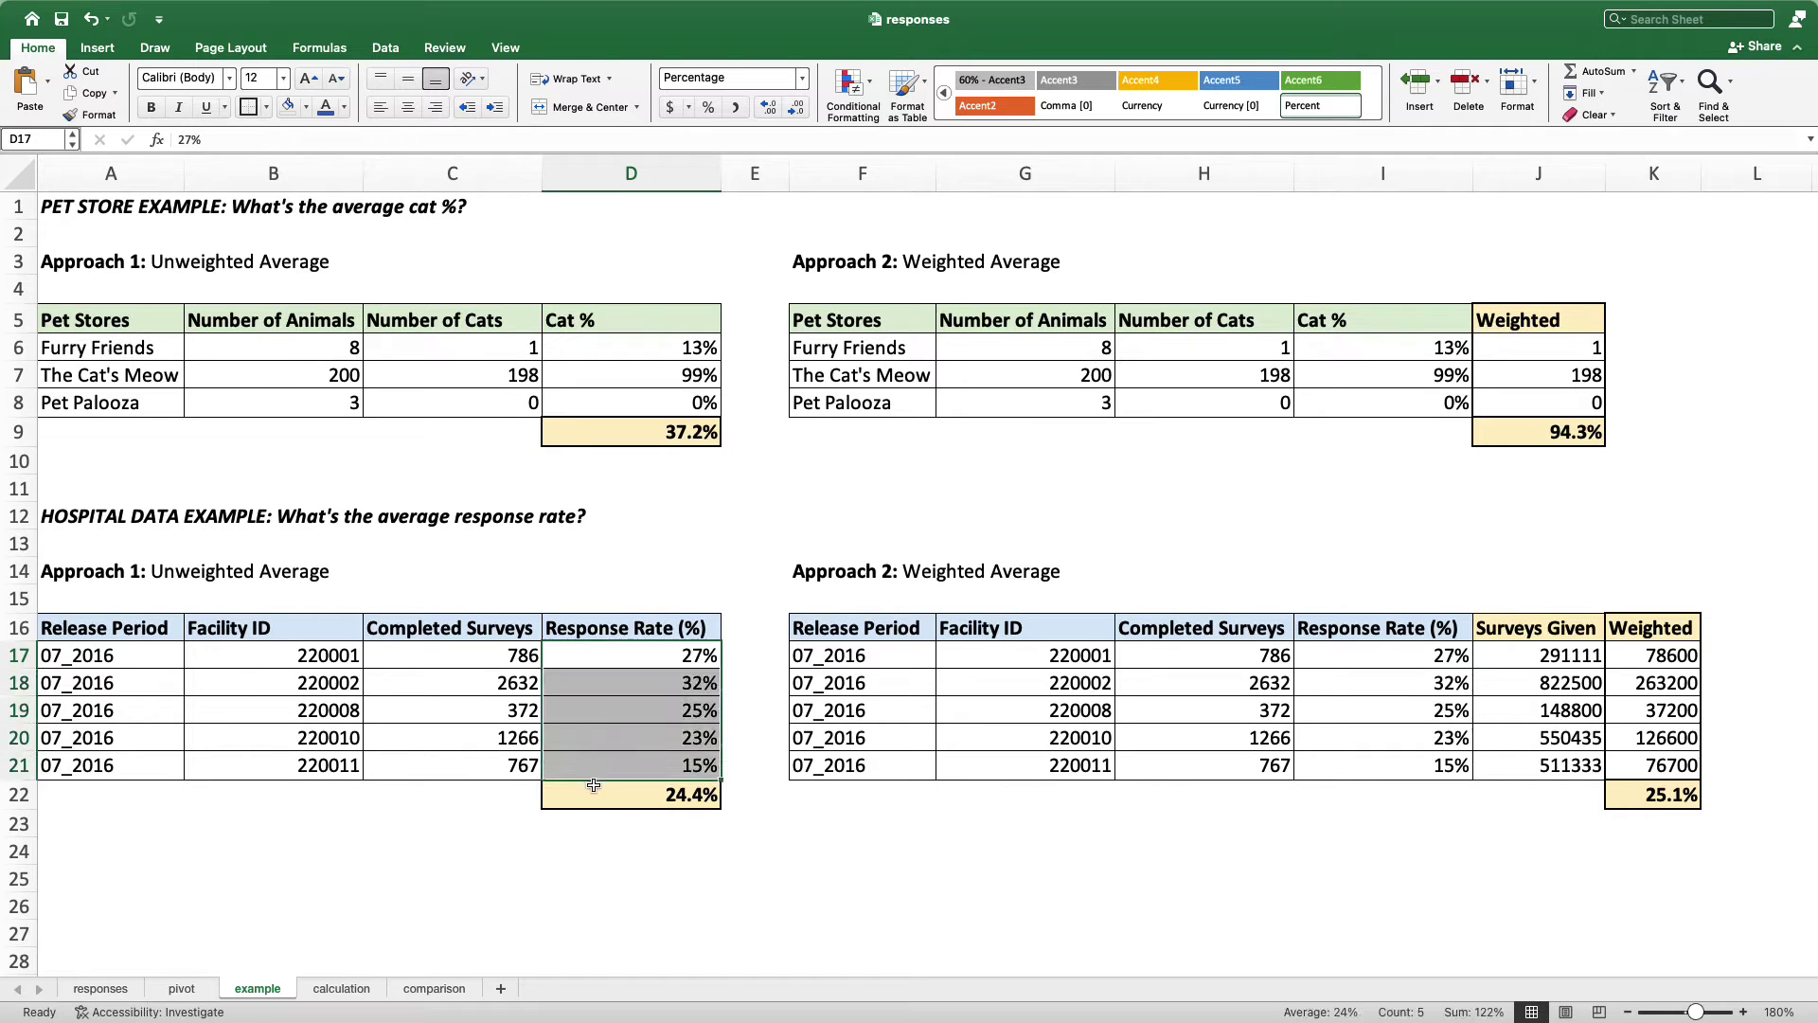
pyautogui.click(594, 785)
pyautogui.write('=AVERAGE(')
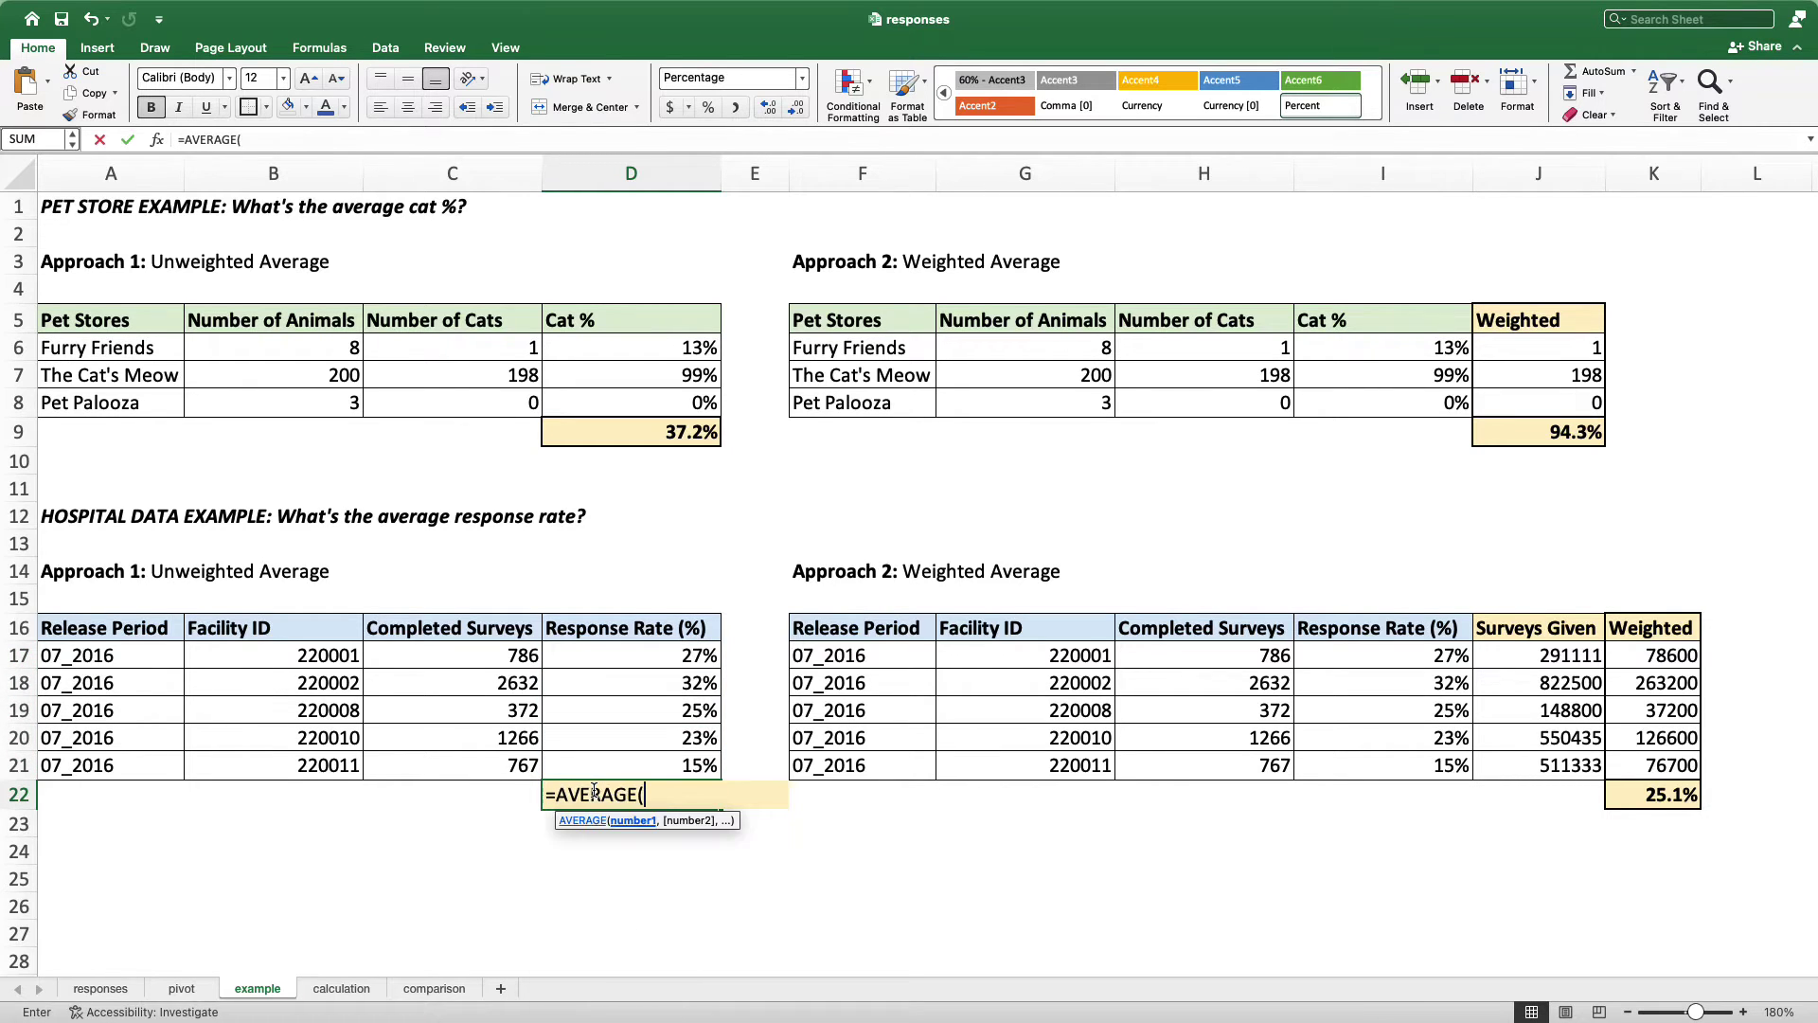
pyautogui.moveTo(588, 655); pyautogui.dragTo(586, 765)
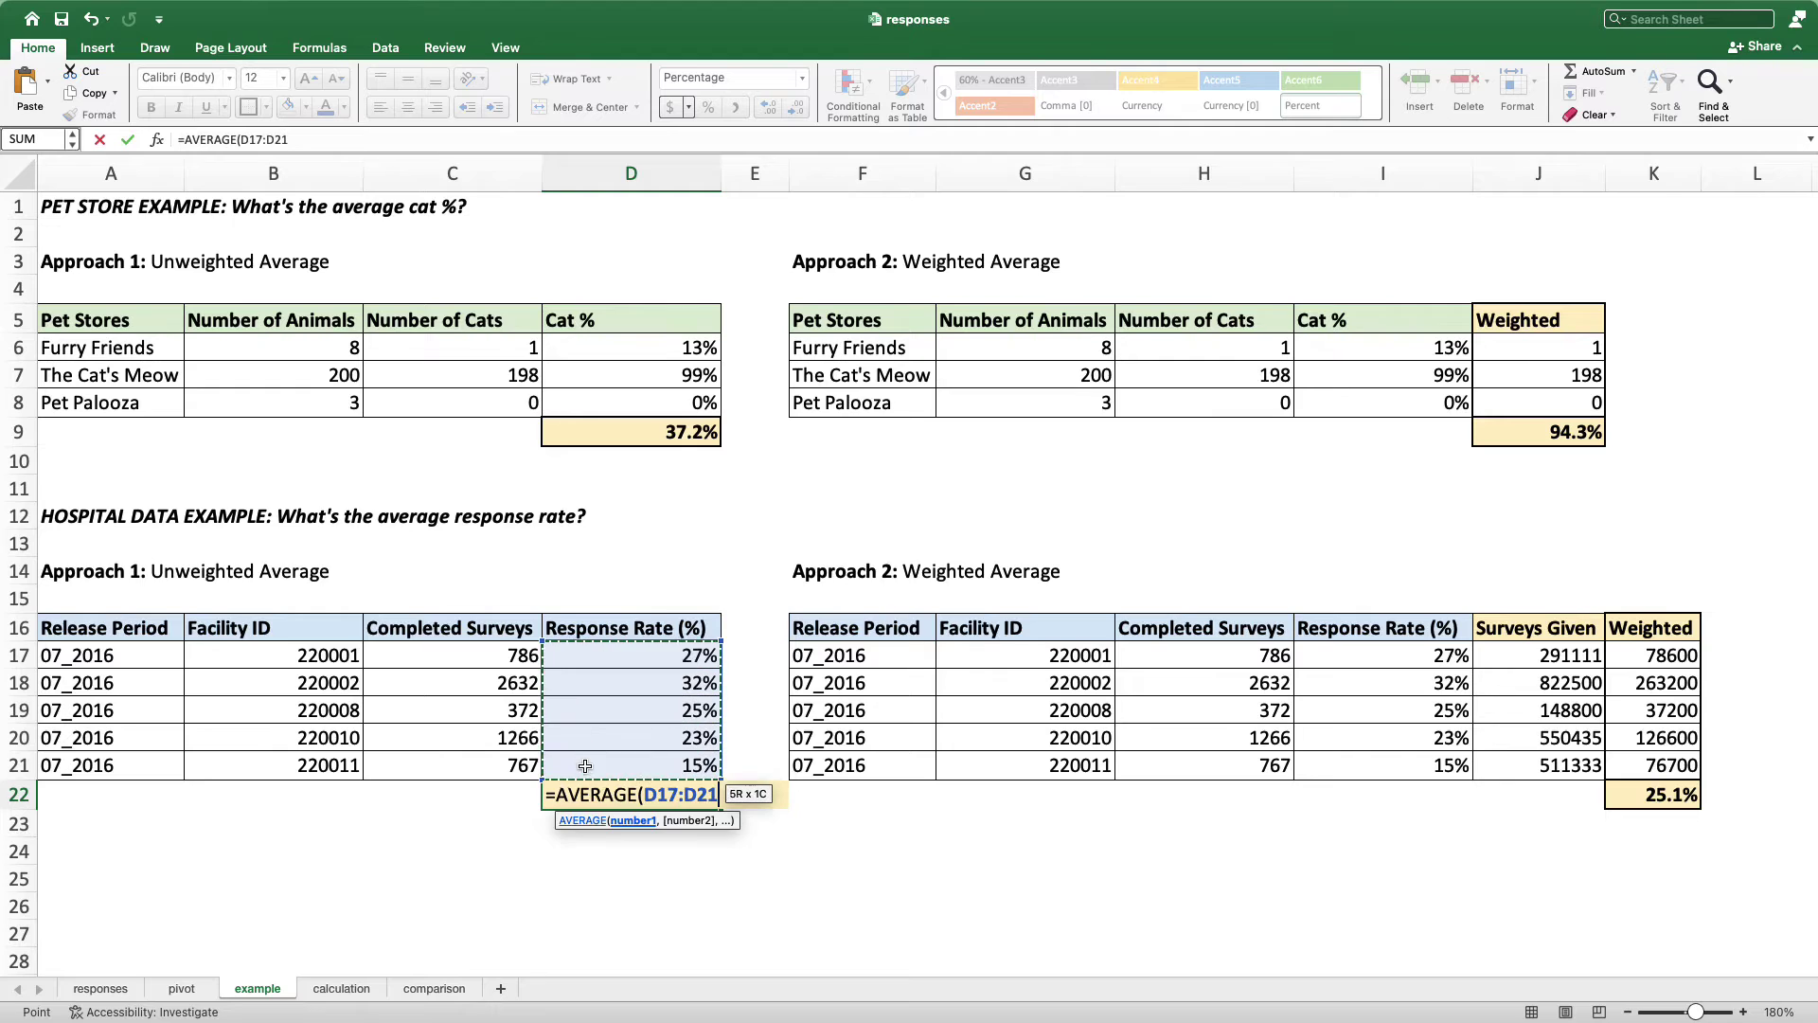
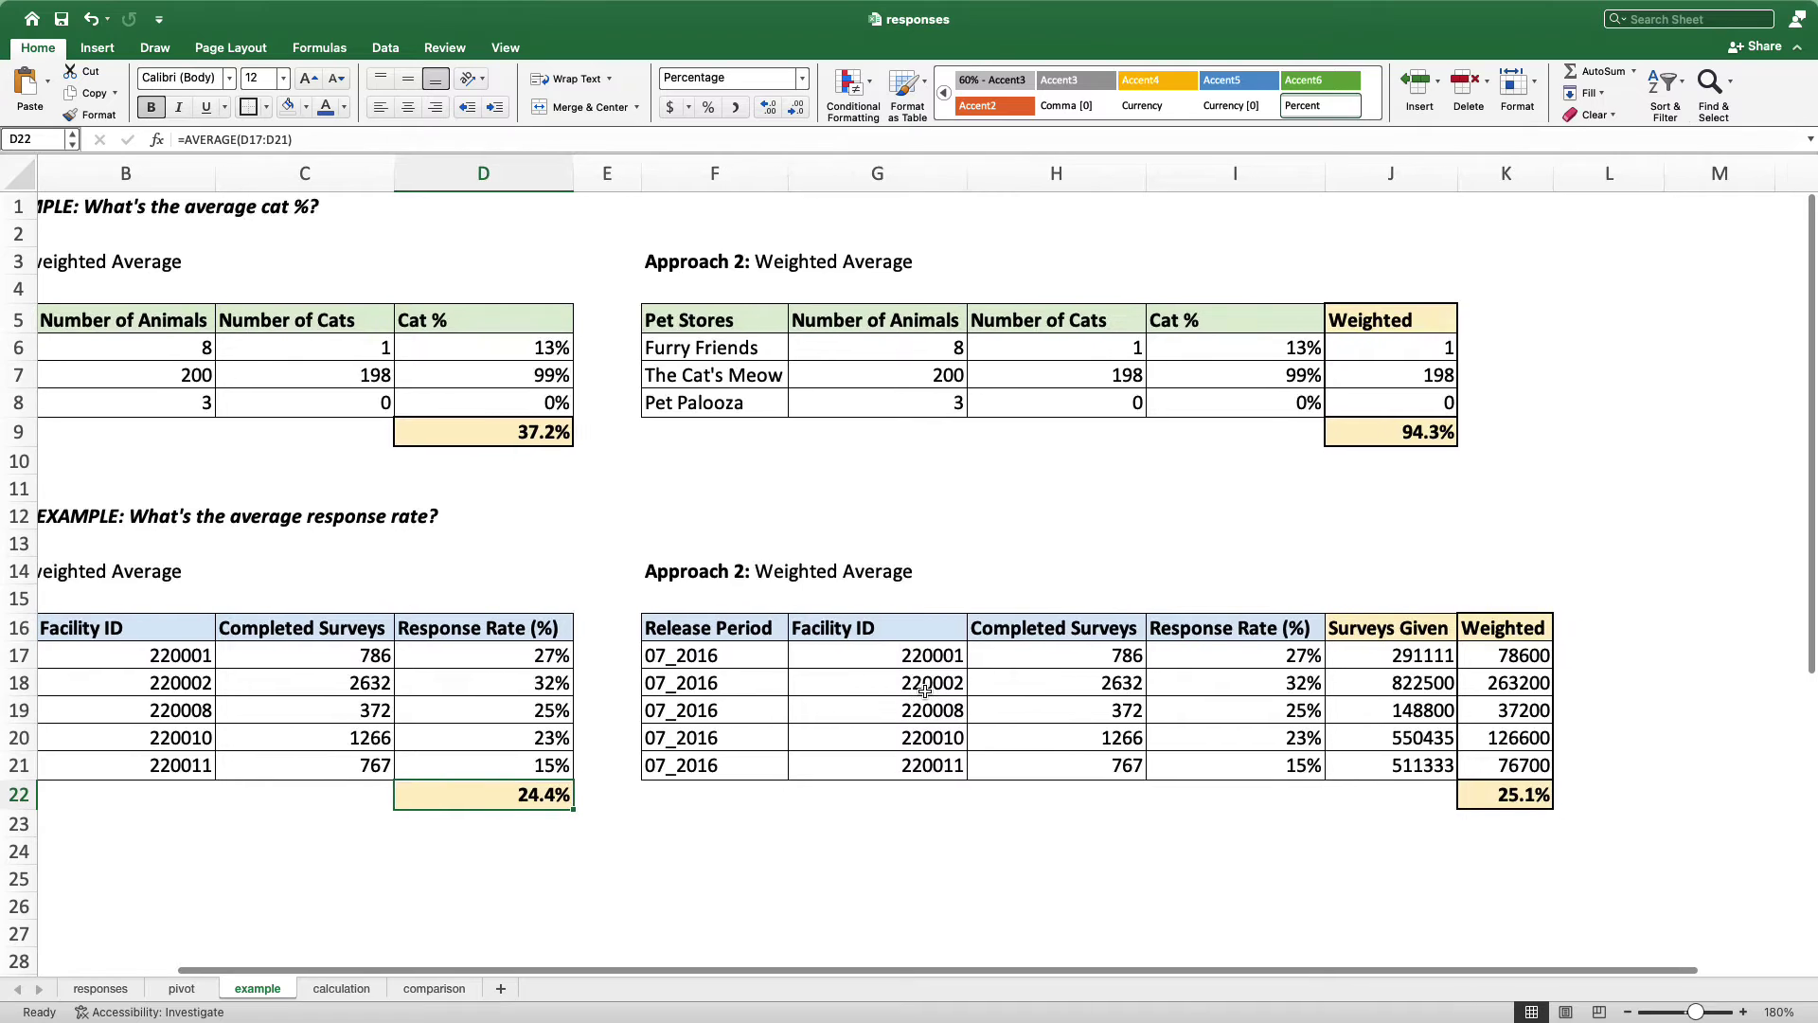
# Examine the completed surveys, response rate and Surveys Given formula in row 17 of the weighted hospital table
pyautogui.click(1058, 651)
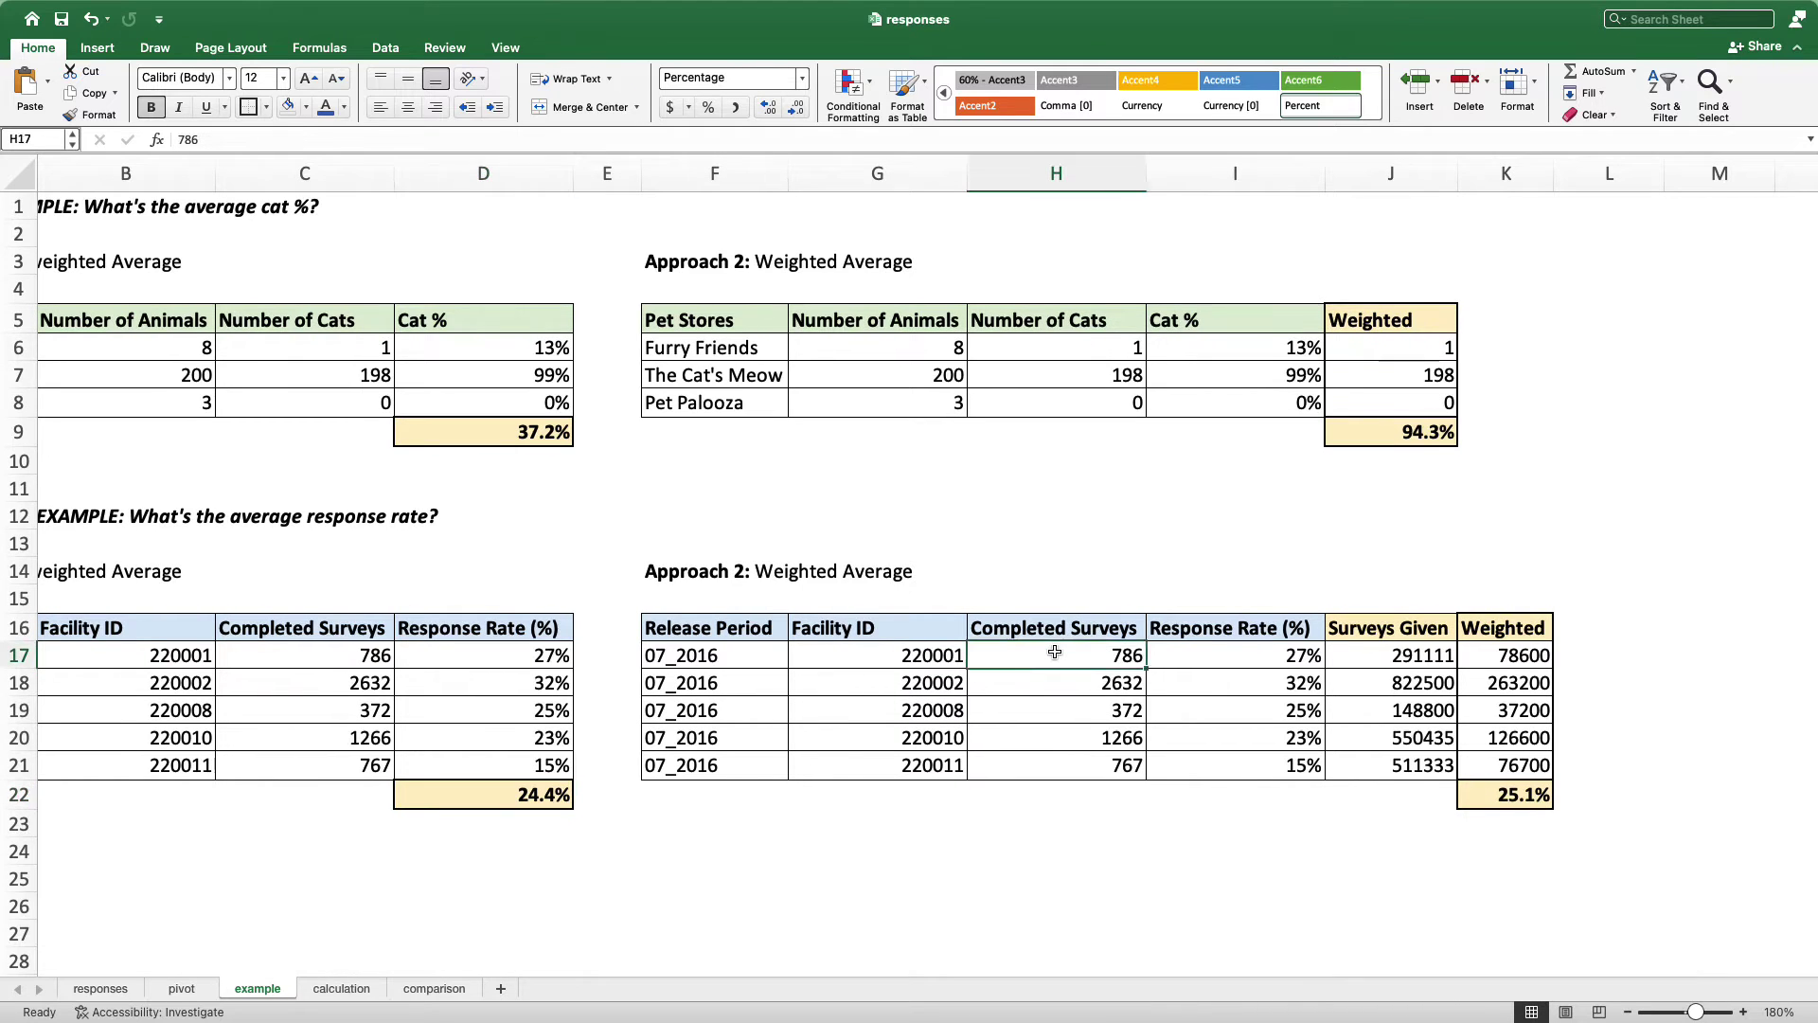
pyautogui.click(1218, 659)
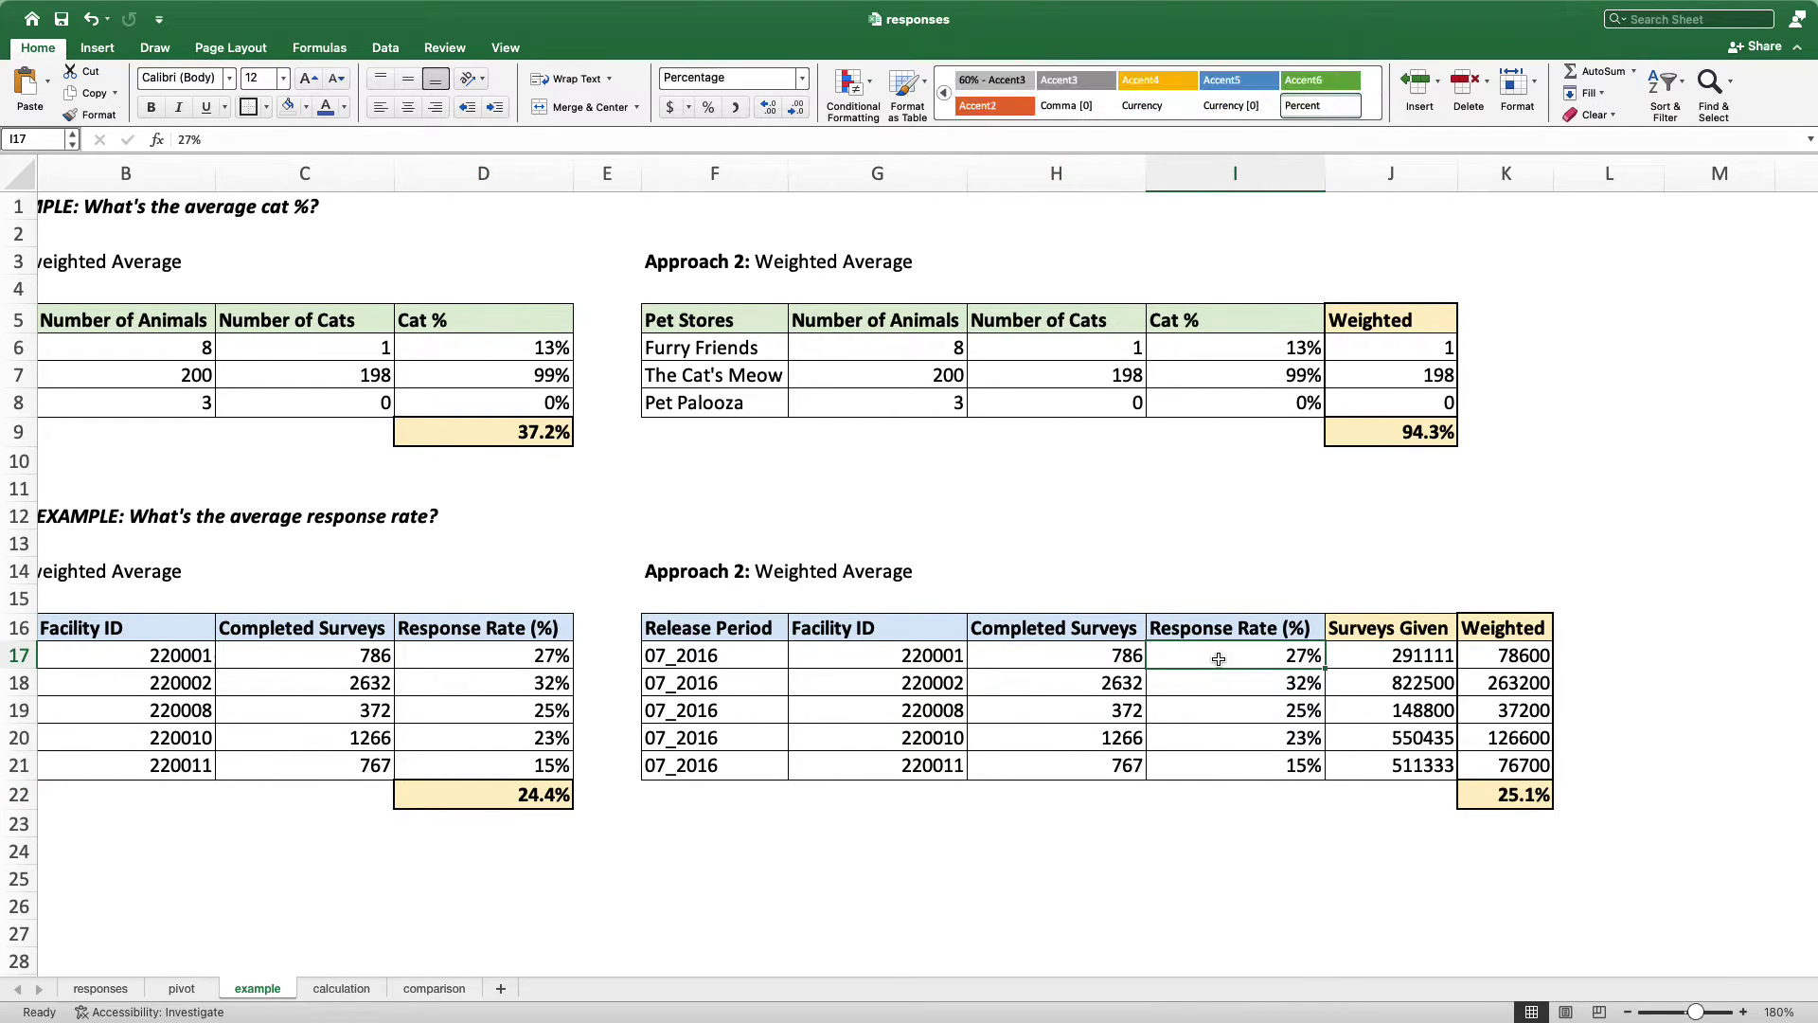
pyautogui.click(1080, 659)
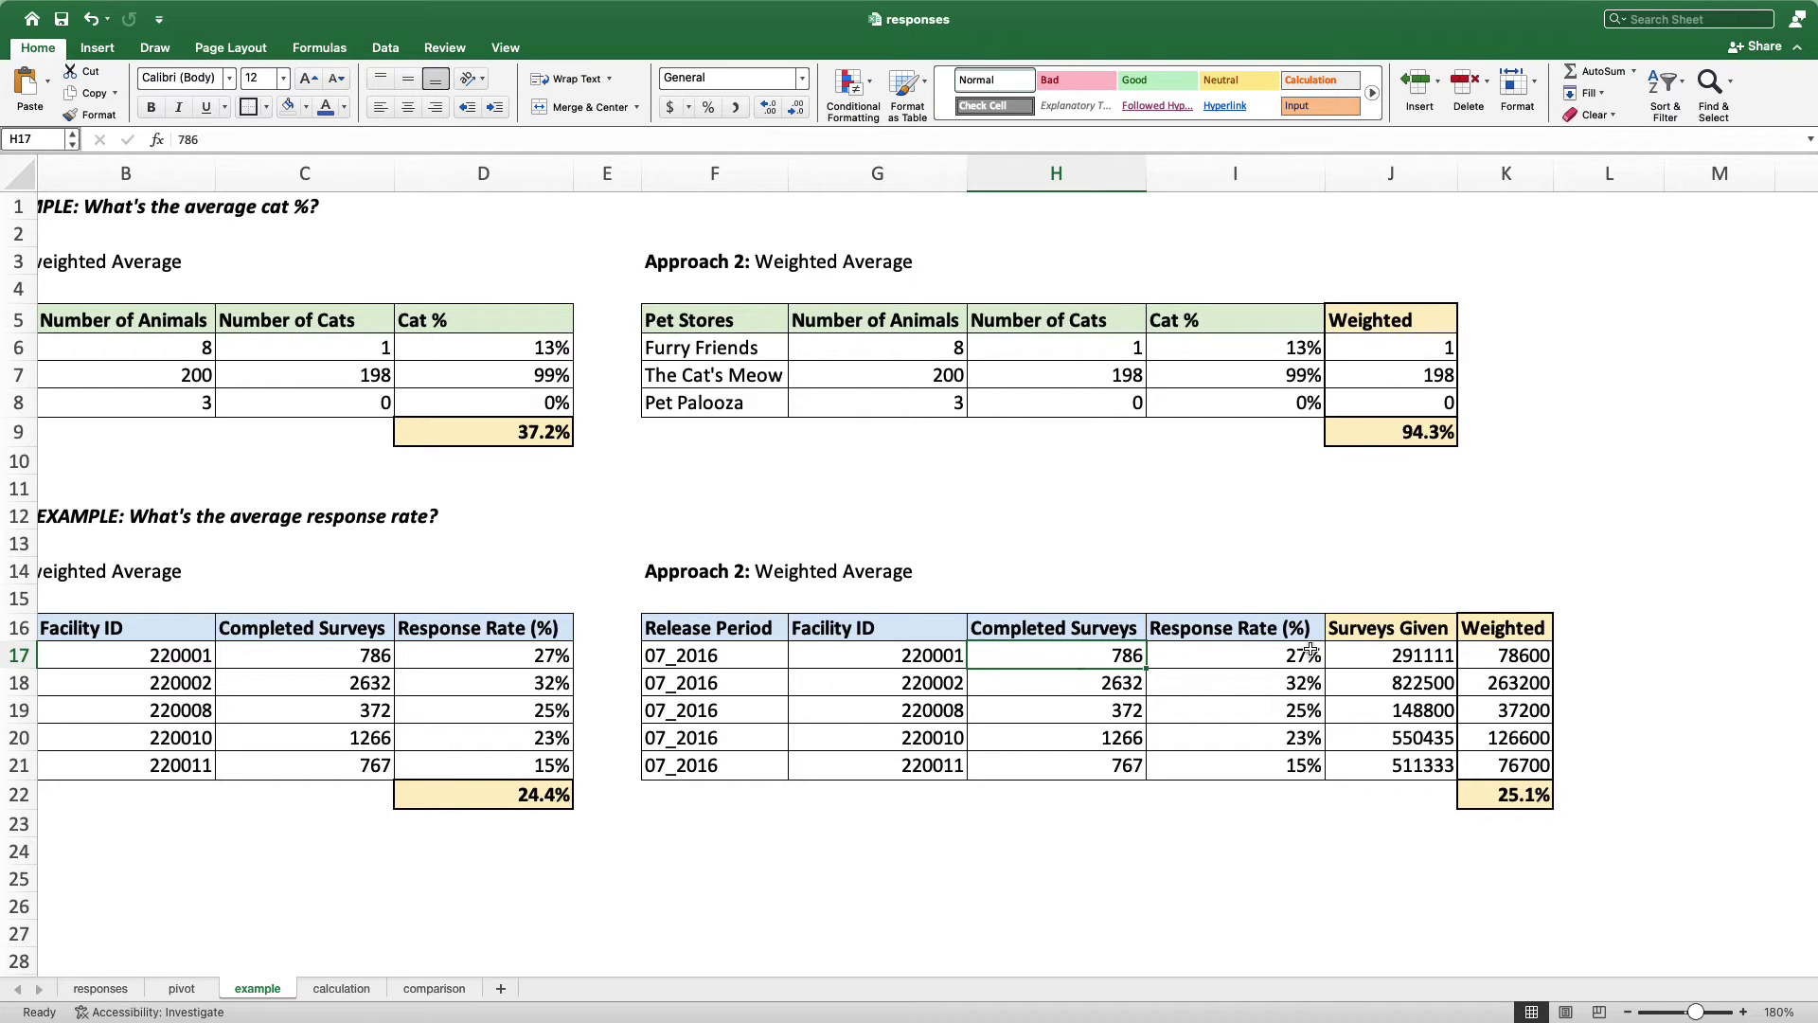
pyautogui.click(1351, 655)
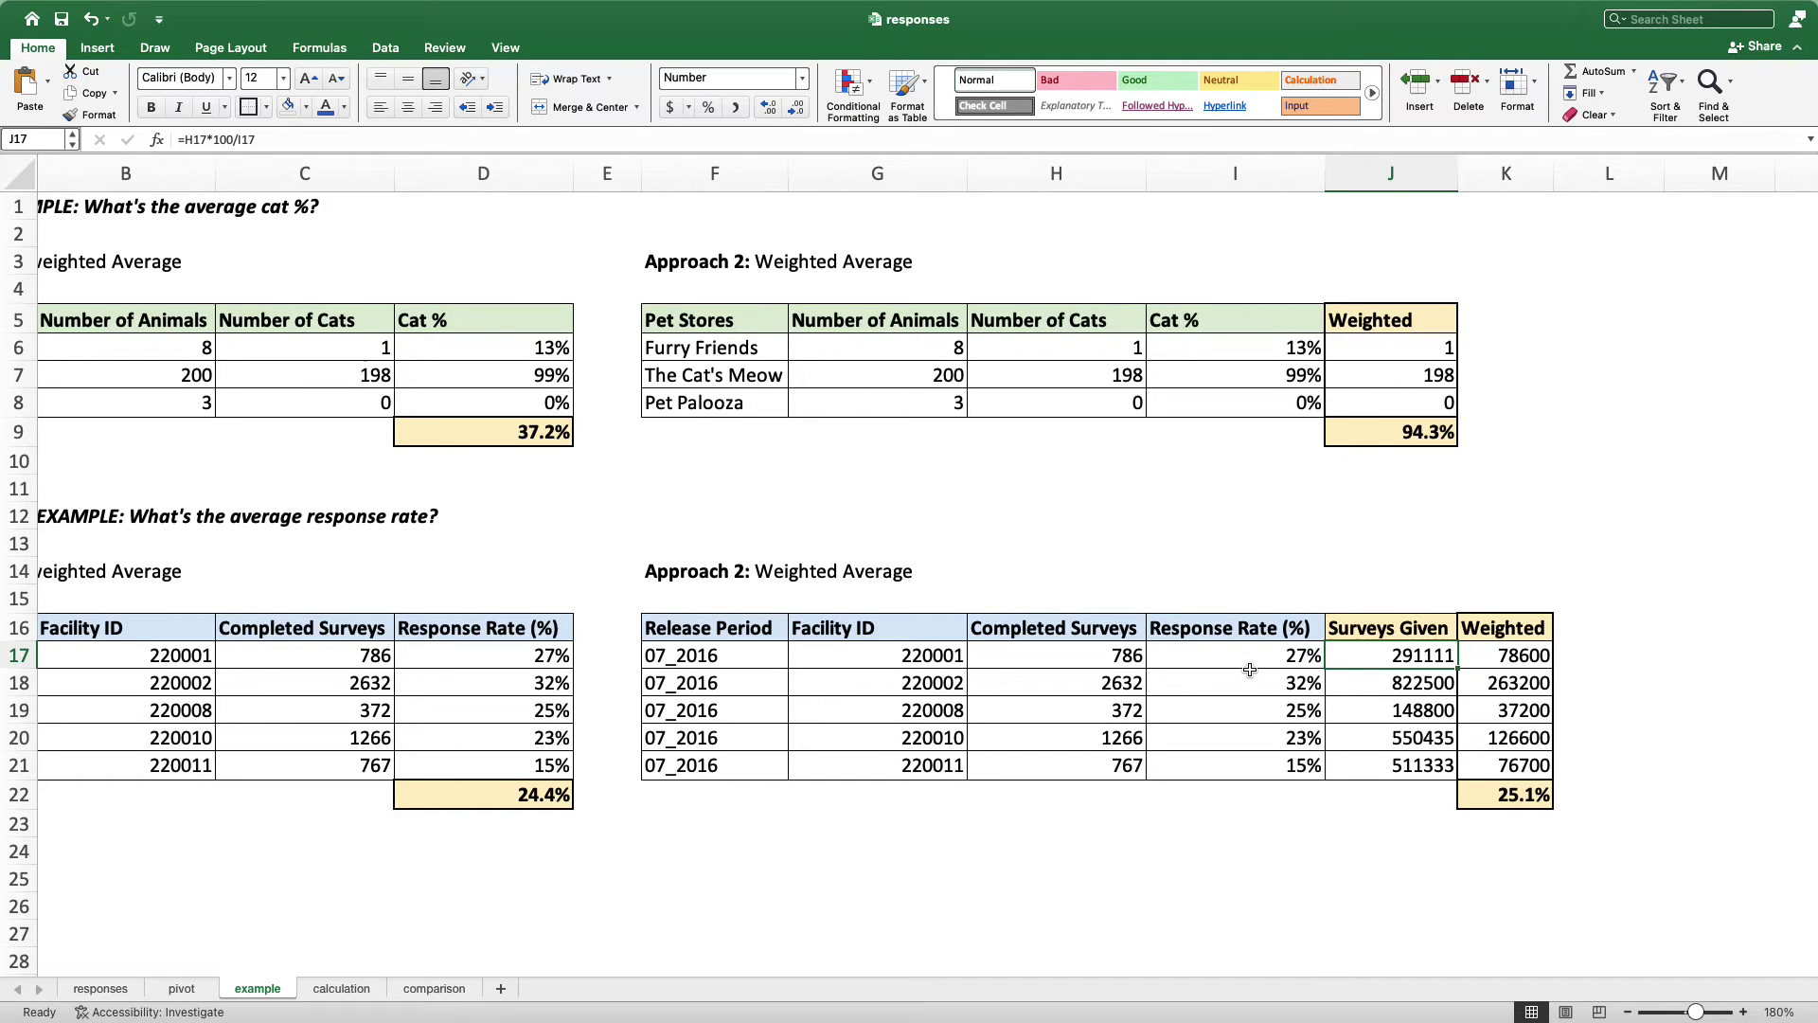
pyautogui.hscroll(3, 1250, 670)
pyautogui.click(1103, 658)
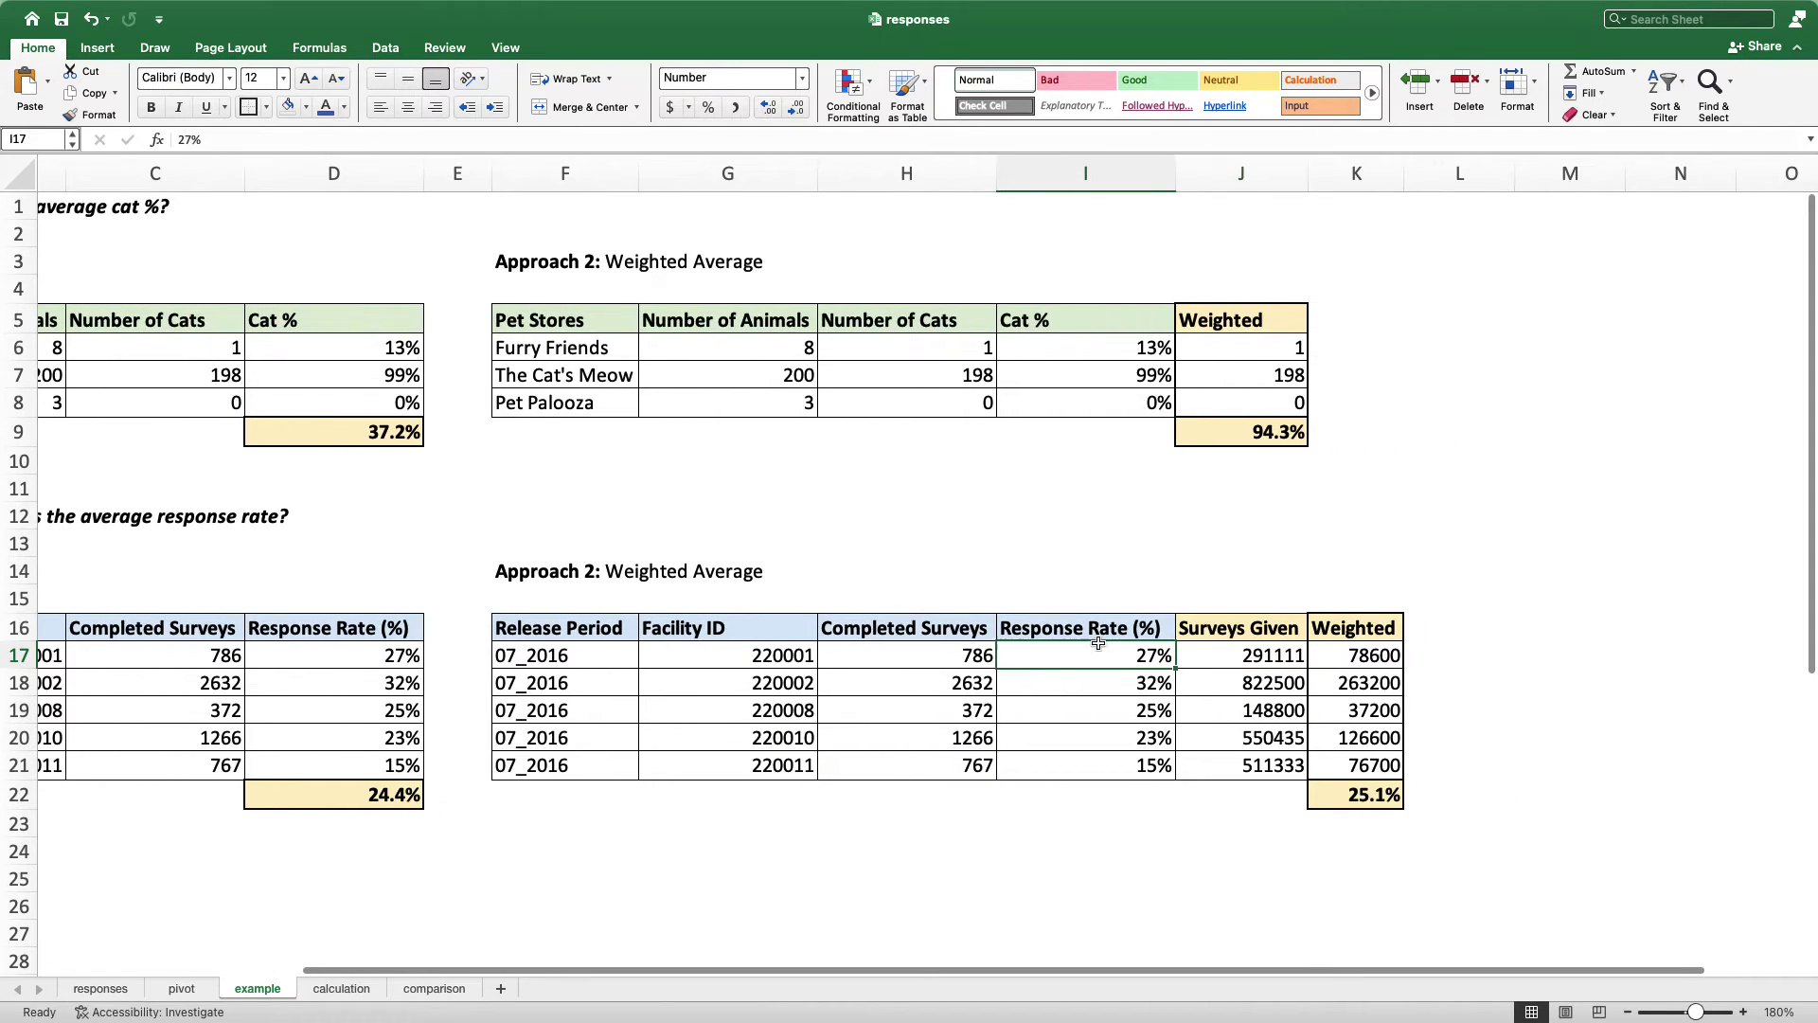
# Write the response rate as a fraction beside the weighted table, with an underlined 27 in M17 above 100 in M18
pyautogui.click(1515, 659)
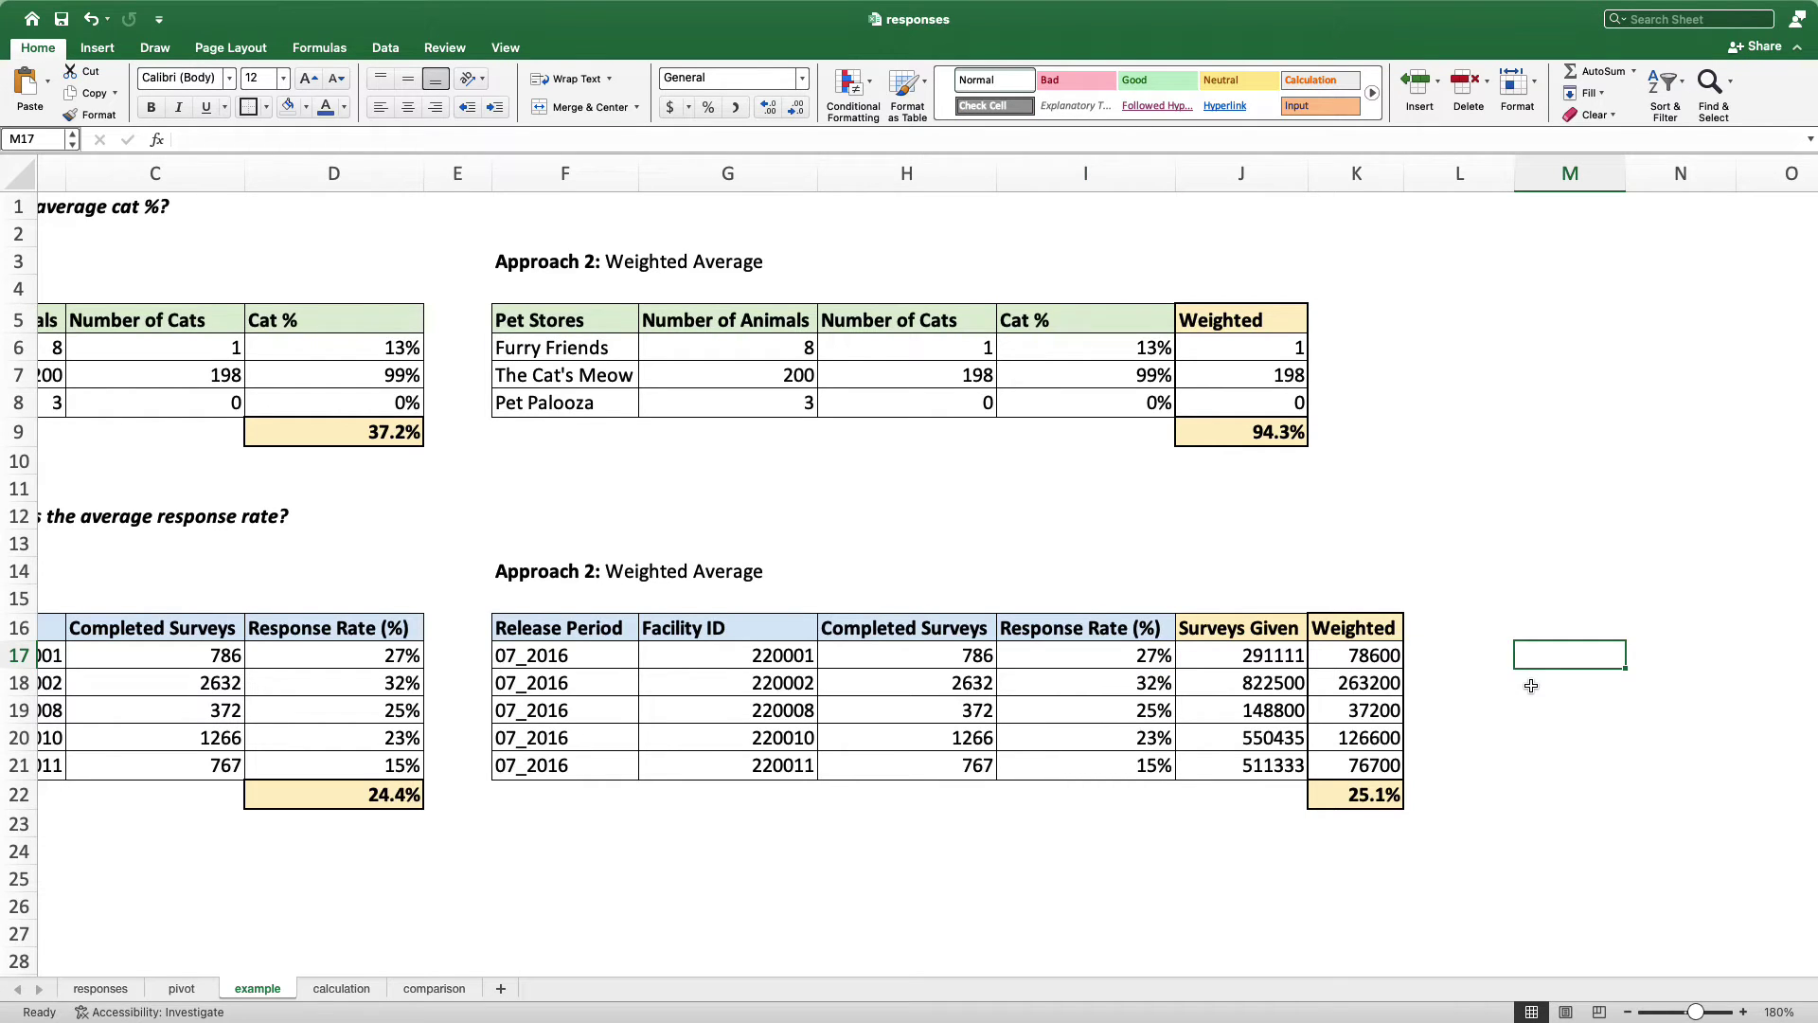
pyautogui.press('super+z')
pyautogui.write('27')
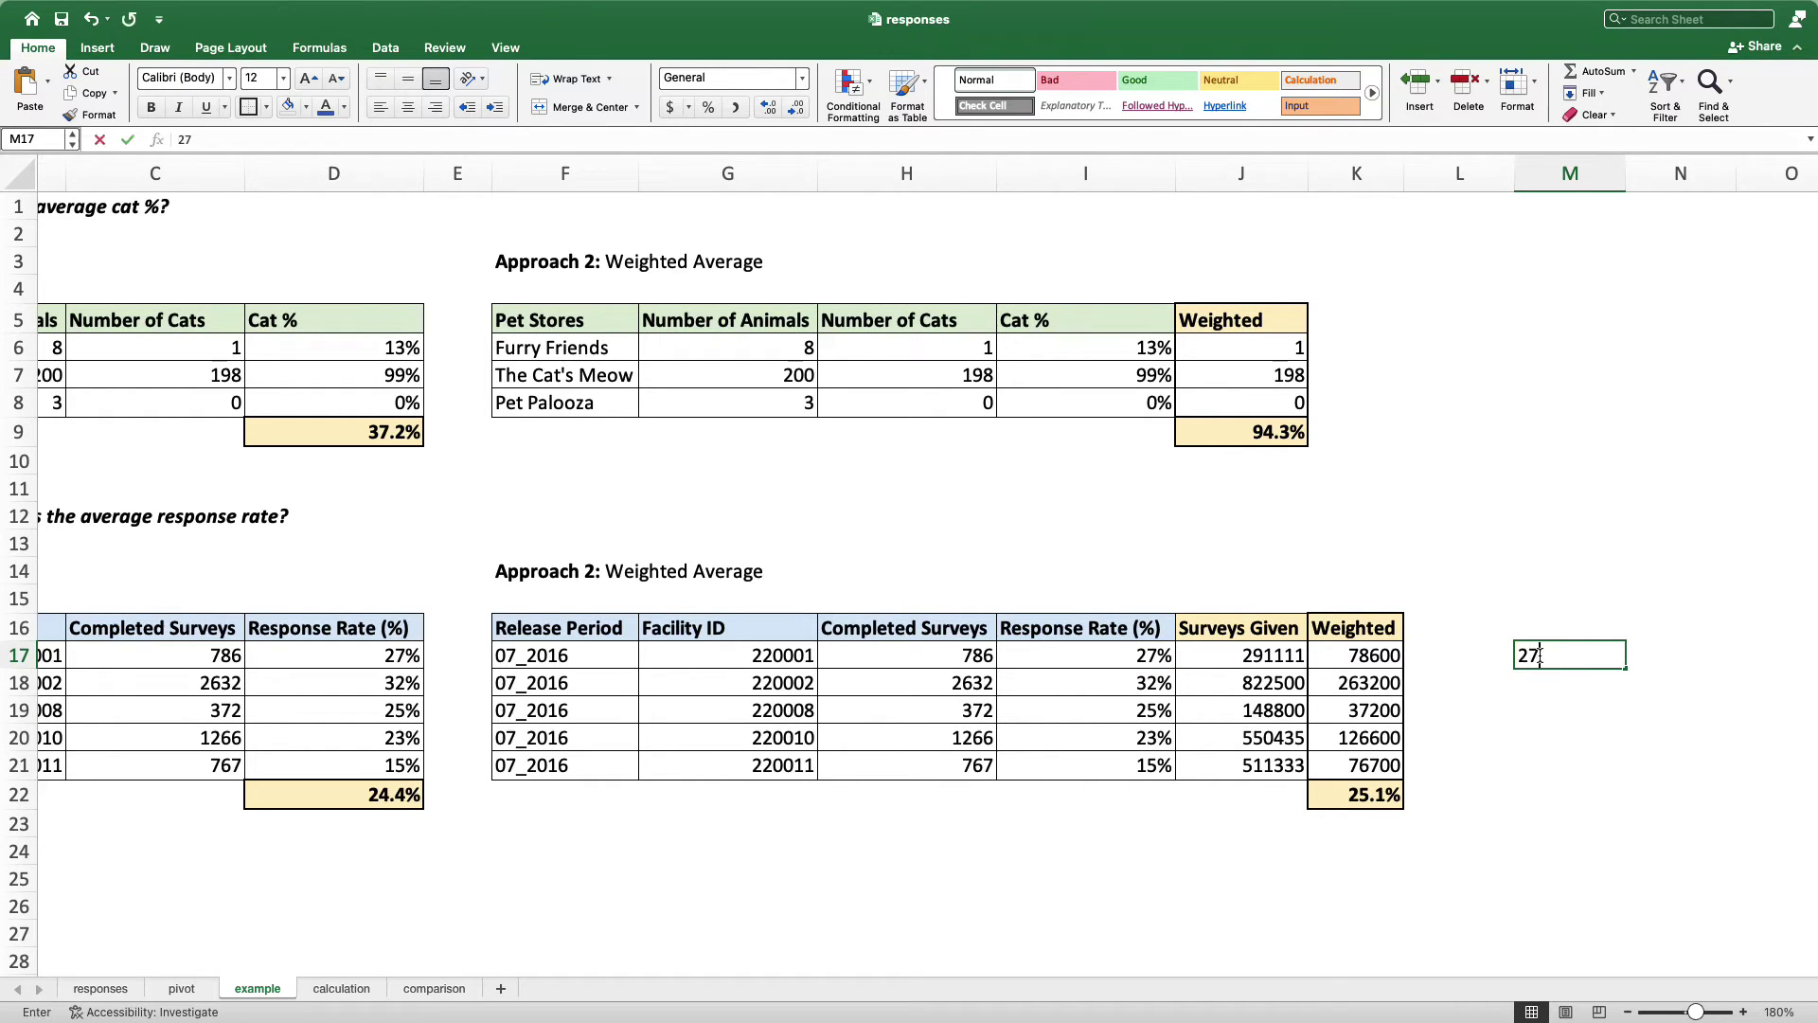
pyautogui.press('Return')
pyautogui.write('100')
pyautogui.press('Return')
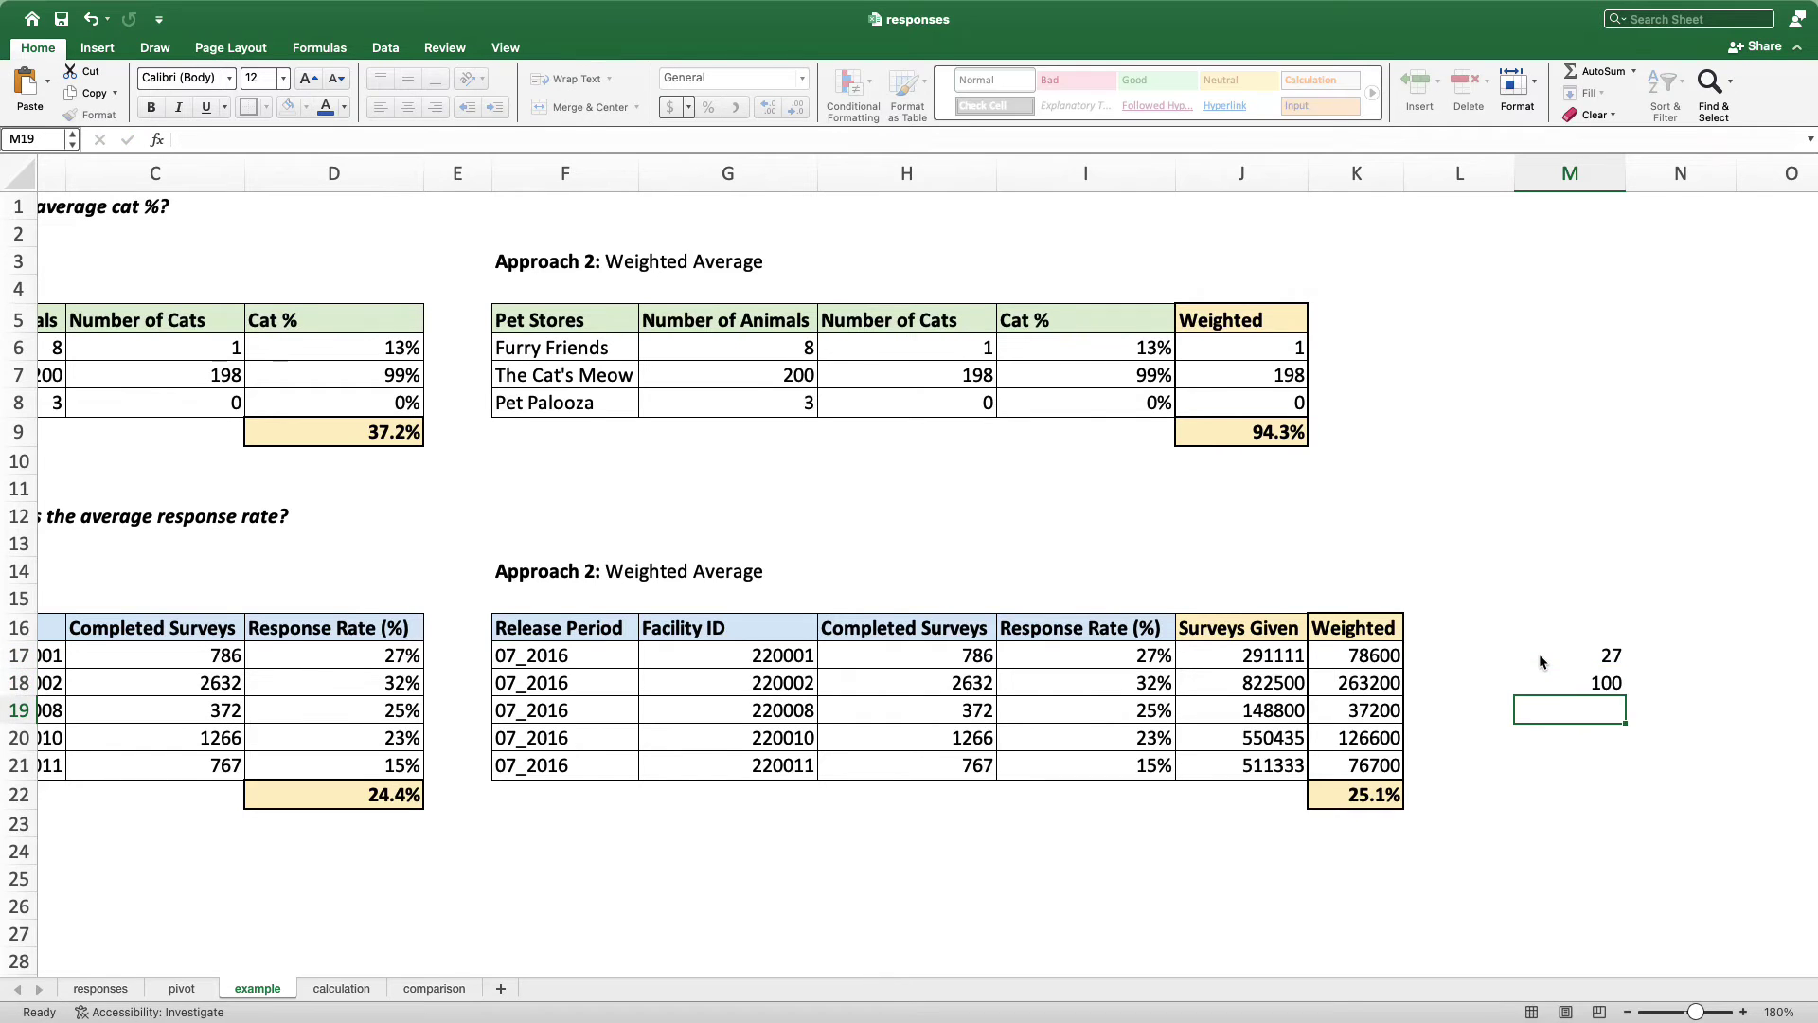
pyautogui.click(1540, 660)
pyautogui.press('super+u')
pyautogui.press('Down')
pyautogui.press('Down')
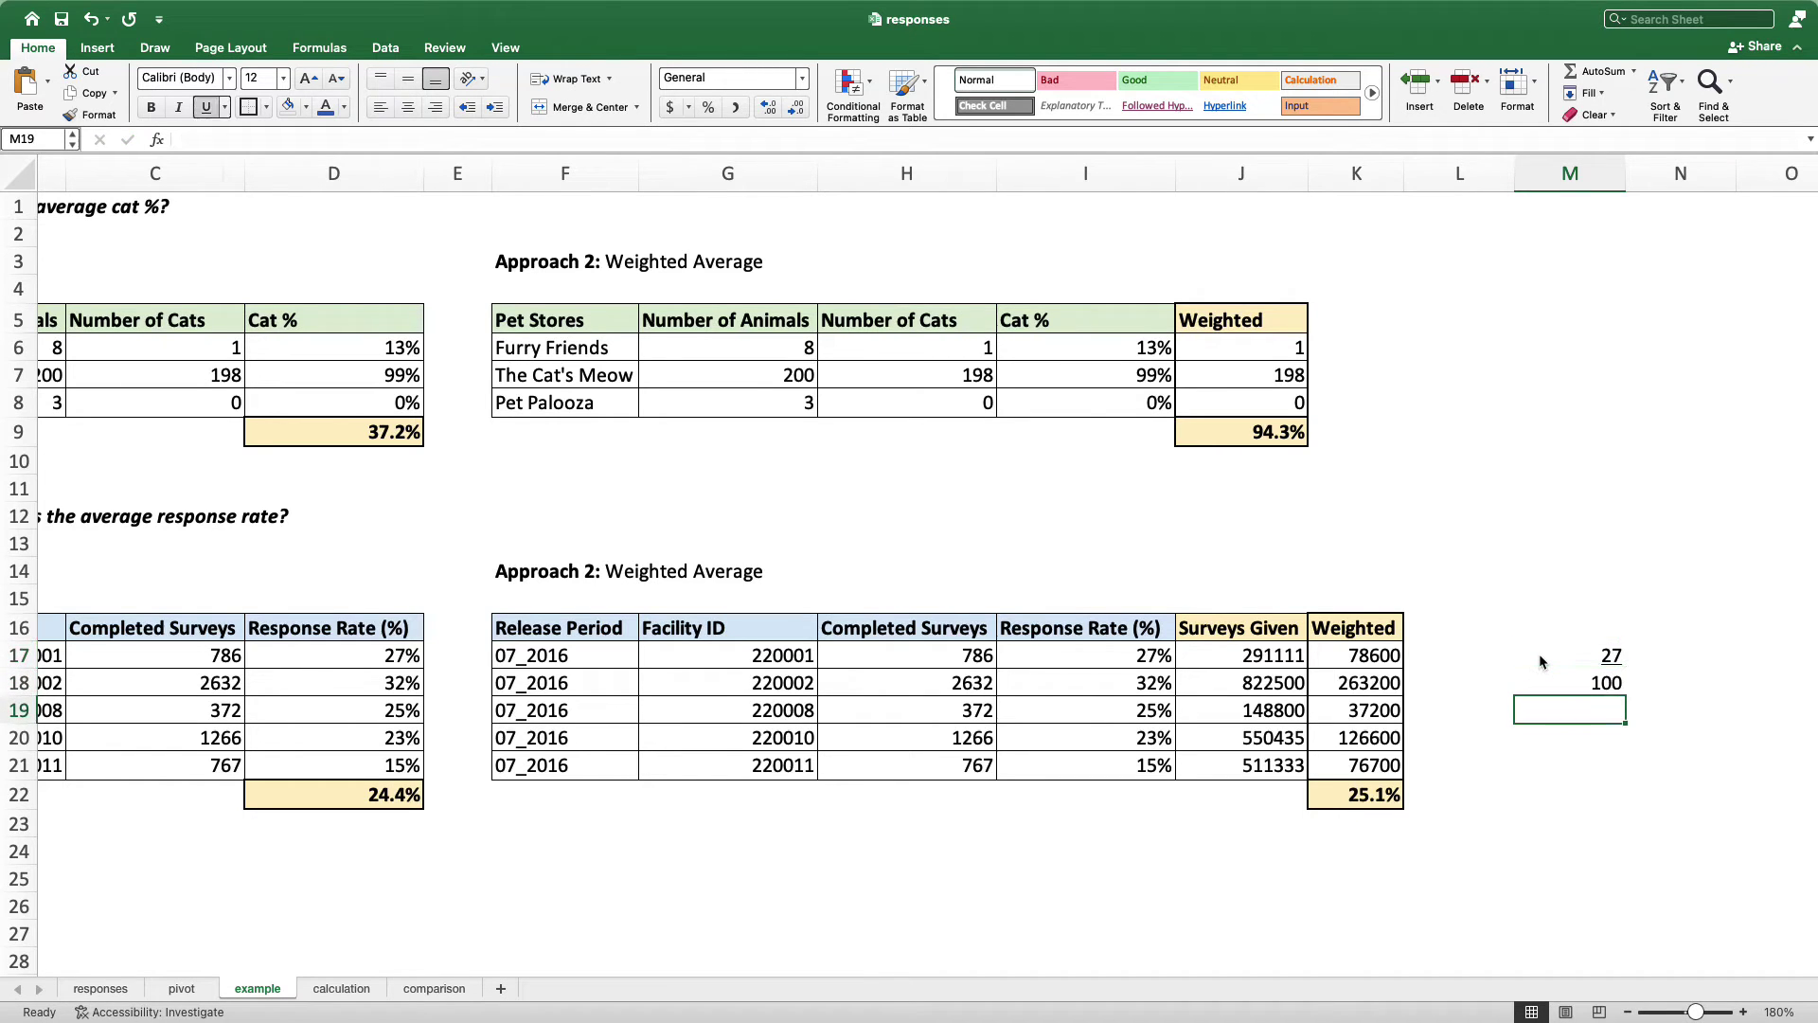
# Write the matching fraction alongside, with 786 in N17 and the placeholder ?? in N18
pyautogui.press('Up')
pyautogui.press('Up')
pyautogui.press('Right')
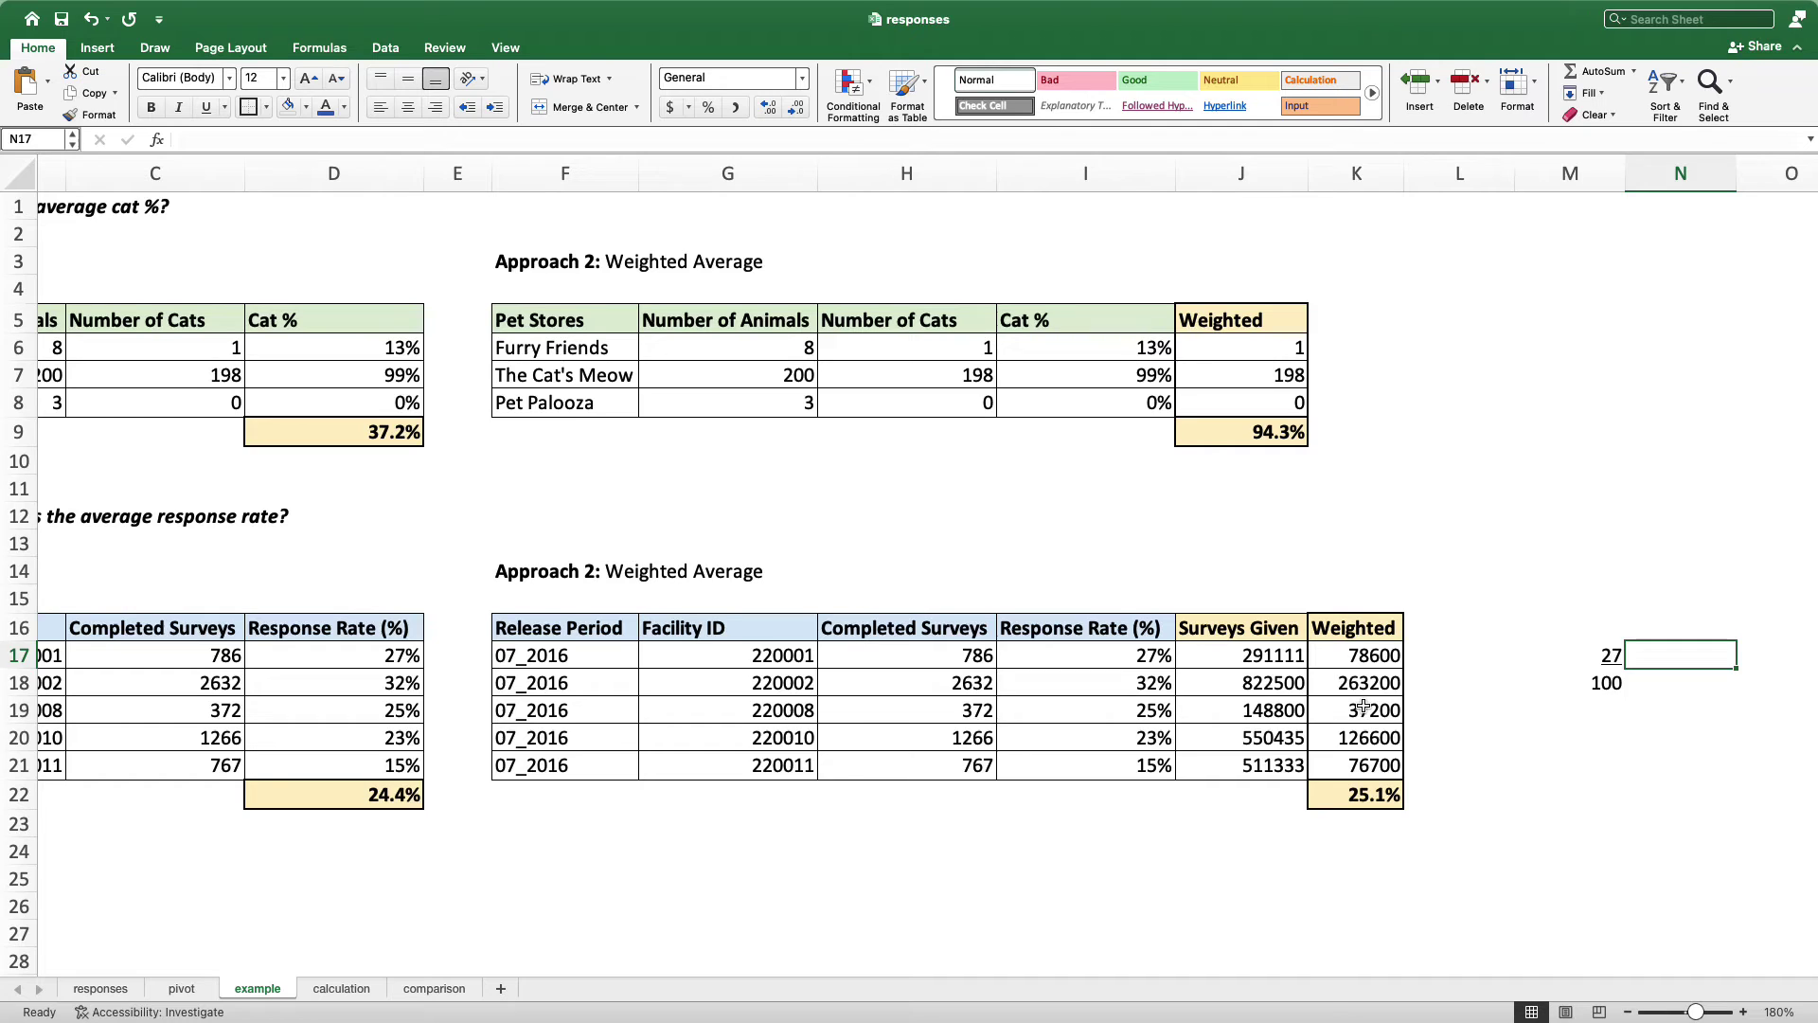
pyautogui.write('786')
pyautogui.press('Return')
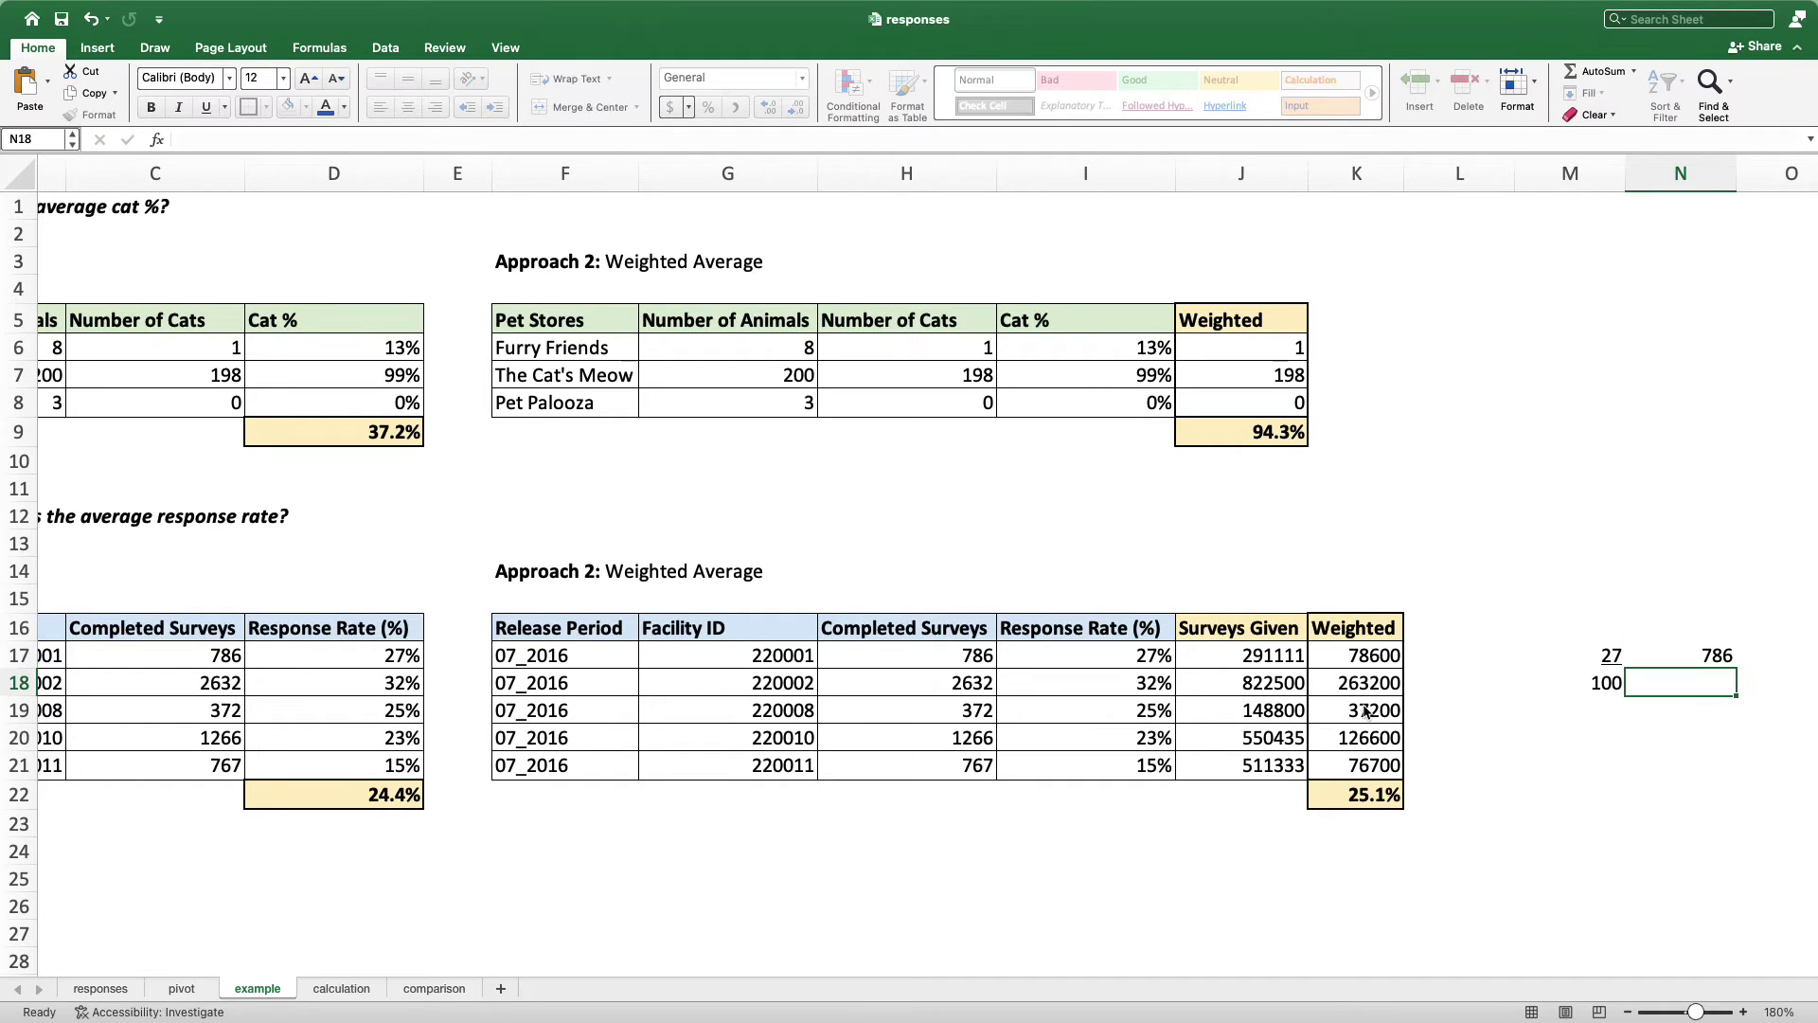
pyautogui.write('??')
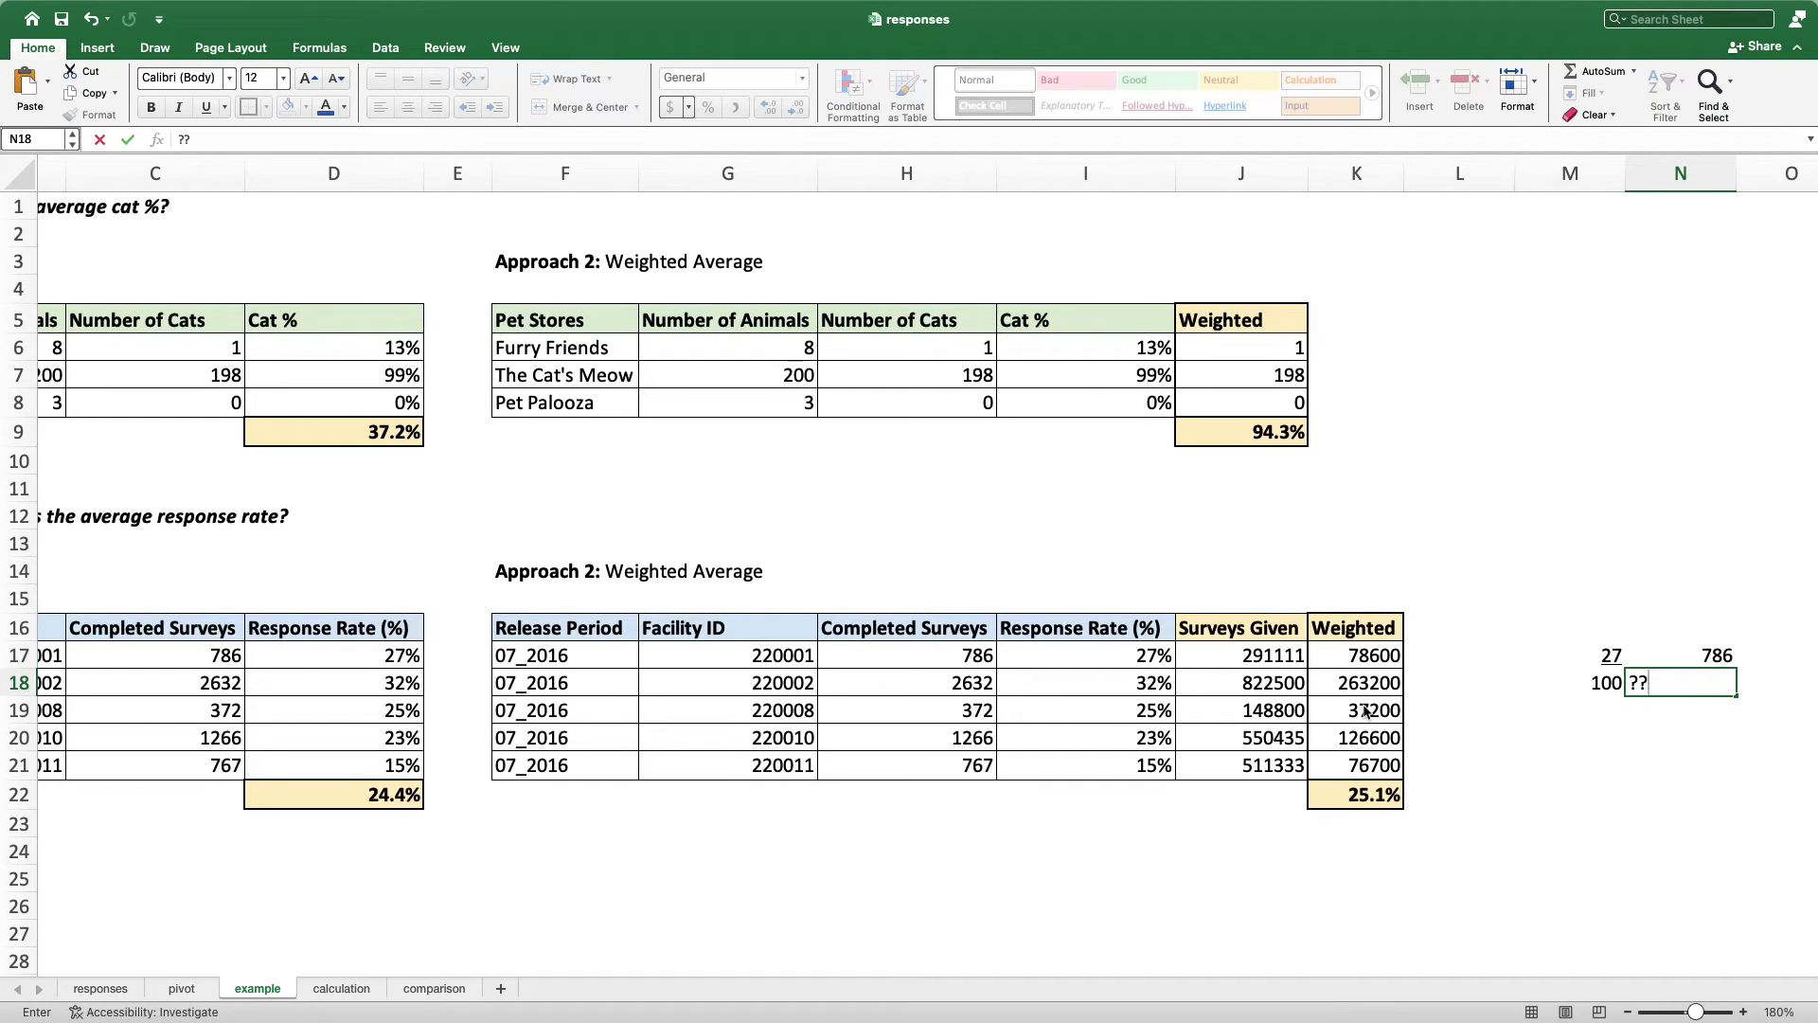
pyautogui.press('Return')
pyautogui.press('Up')
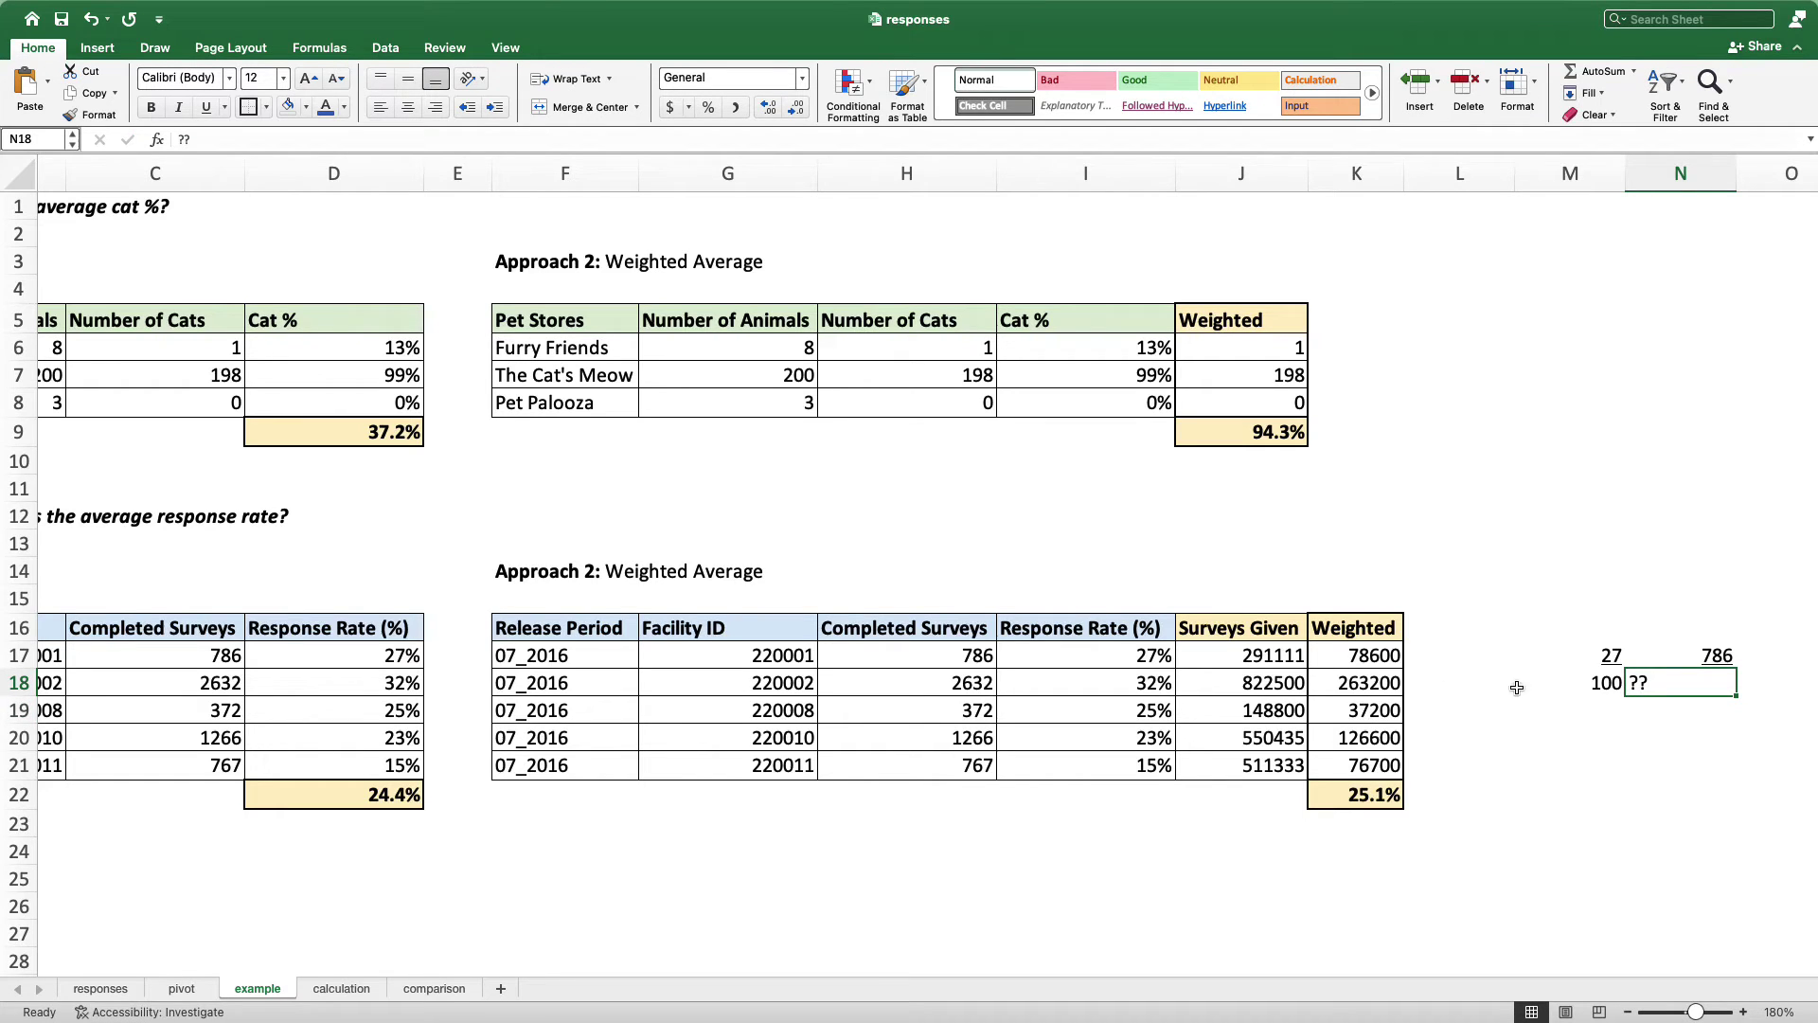
# Compare the numerators and denominators of the two fractions in M17:N18 to see how the unknown is solved
pyautogui.moveTo(1560, 653); pyautogui.dragTo(1567, 685)
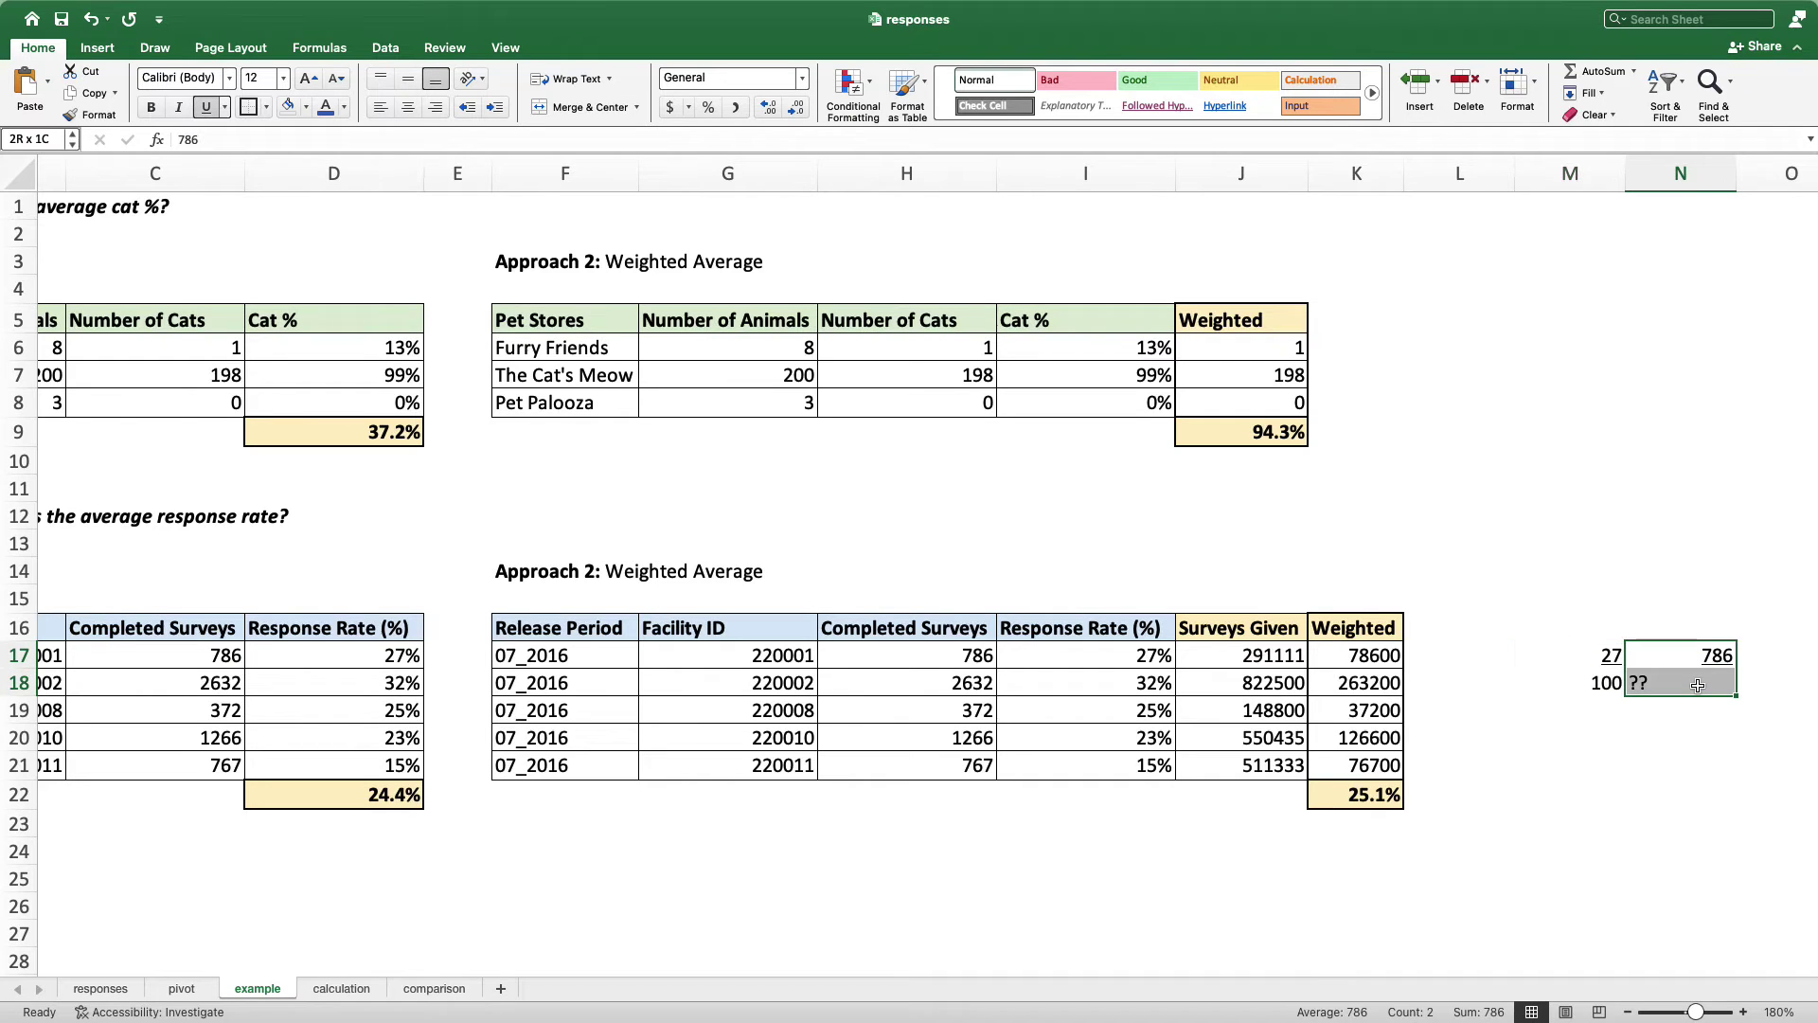
pyautogui.click(1519, 648)
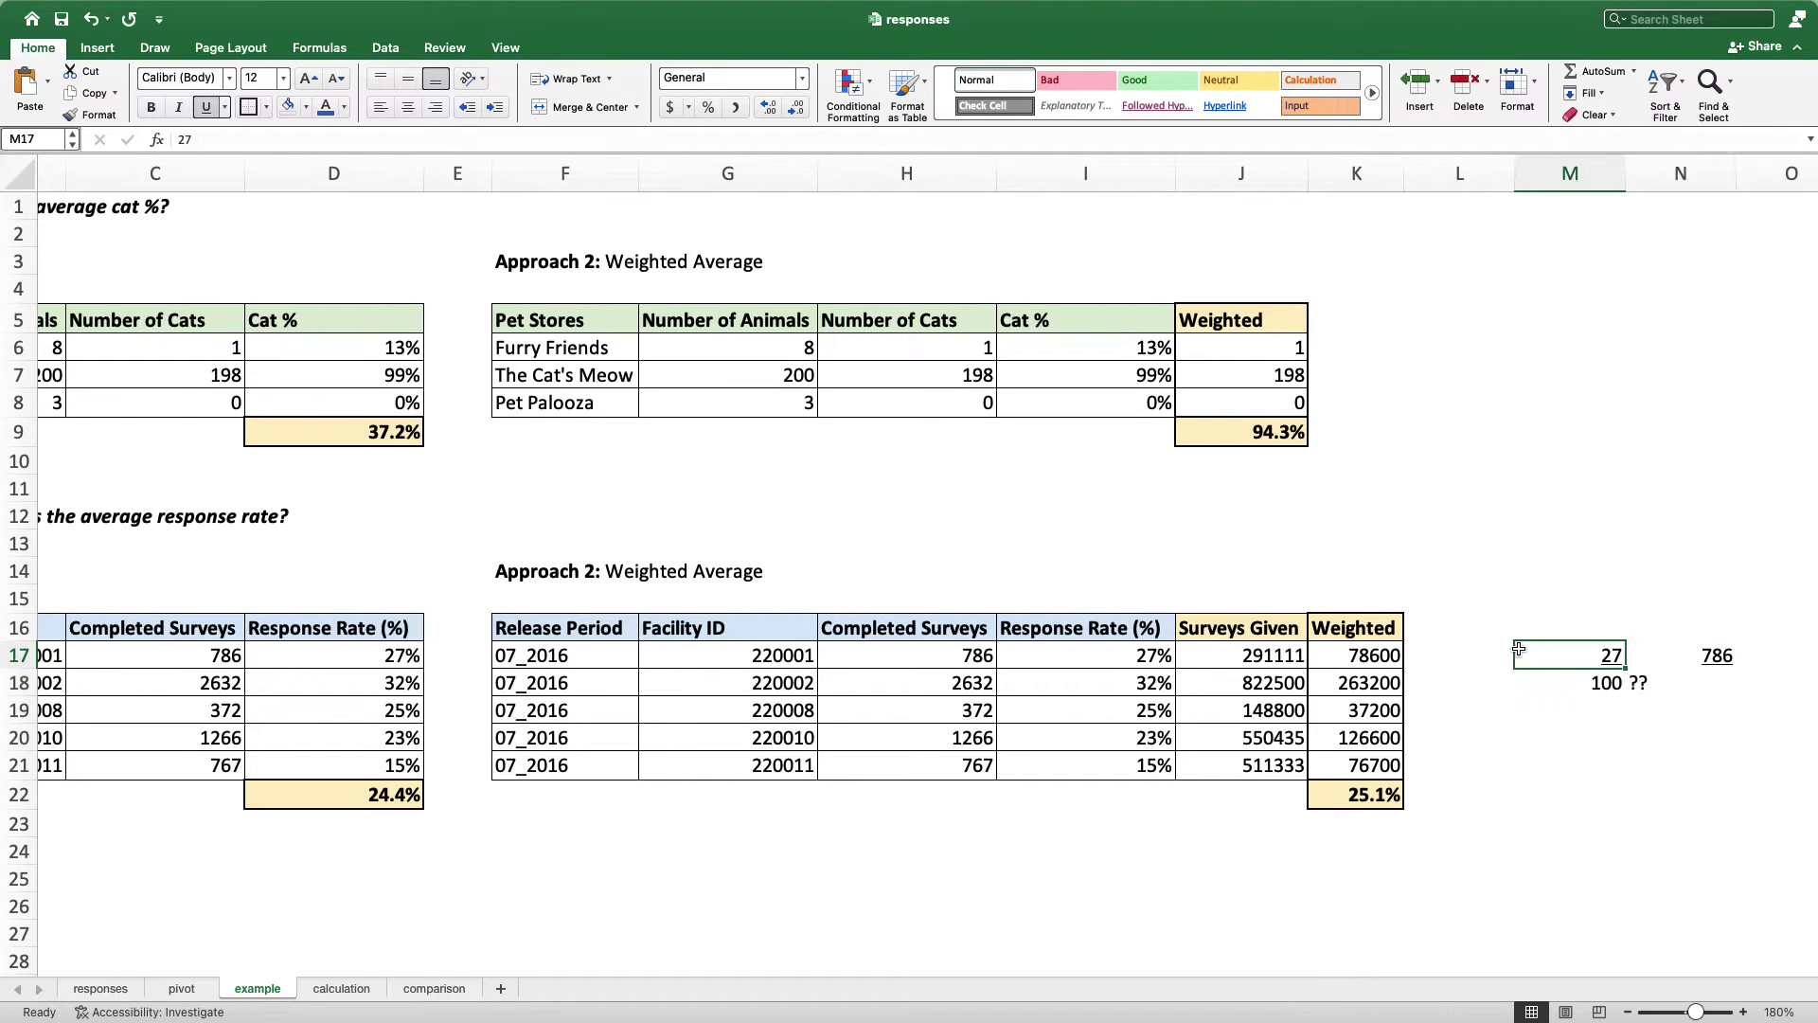
pyautogui.click(1695, 657)
pyautogui.click(1594, 682)
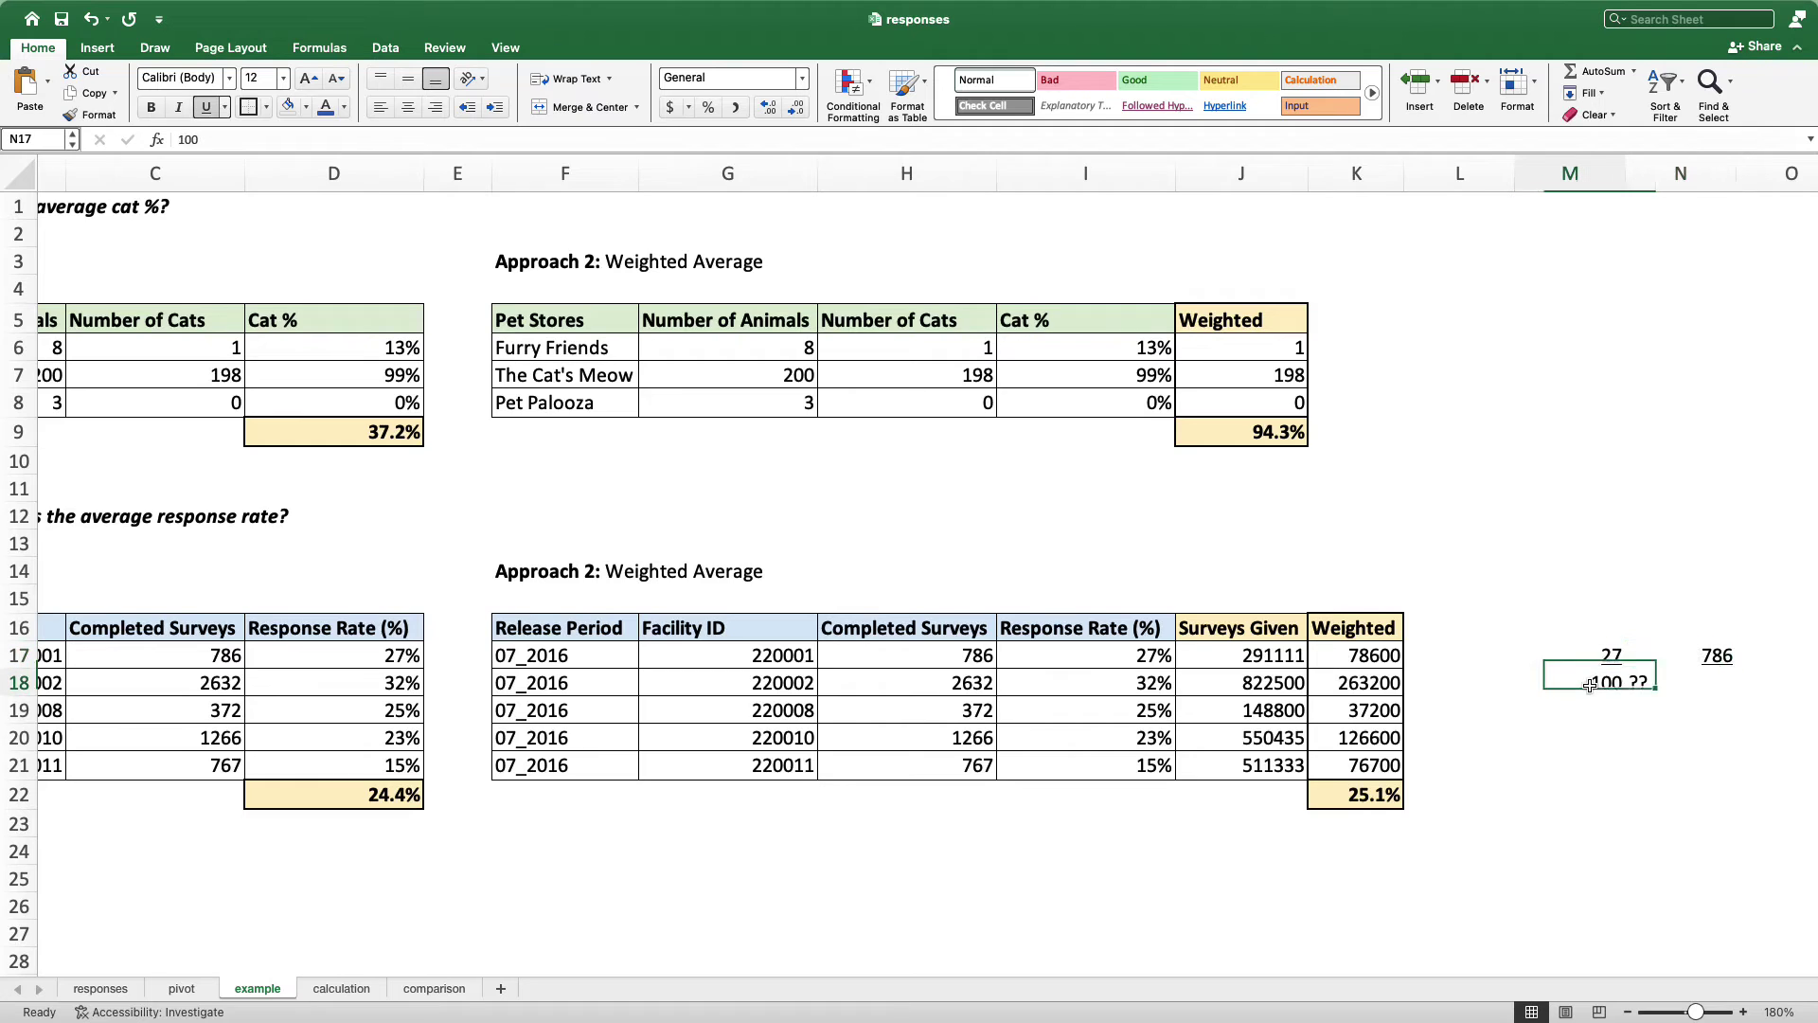
pyautogui.click(1587, 647)
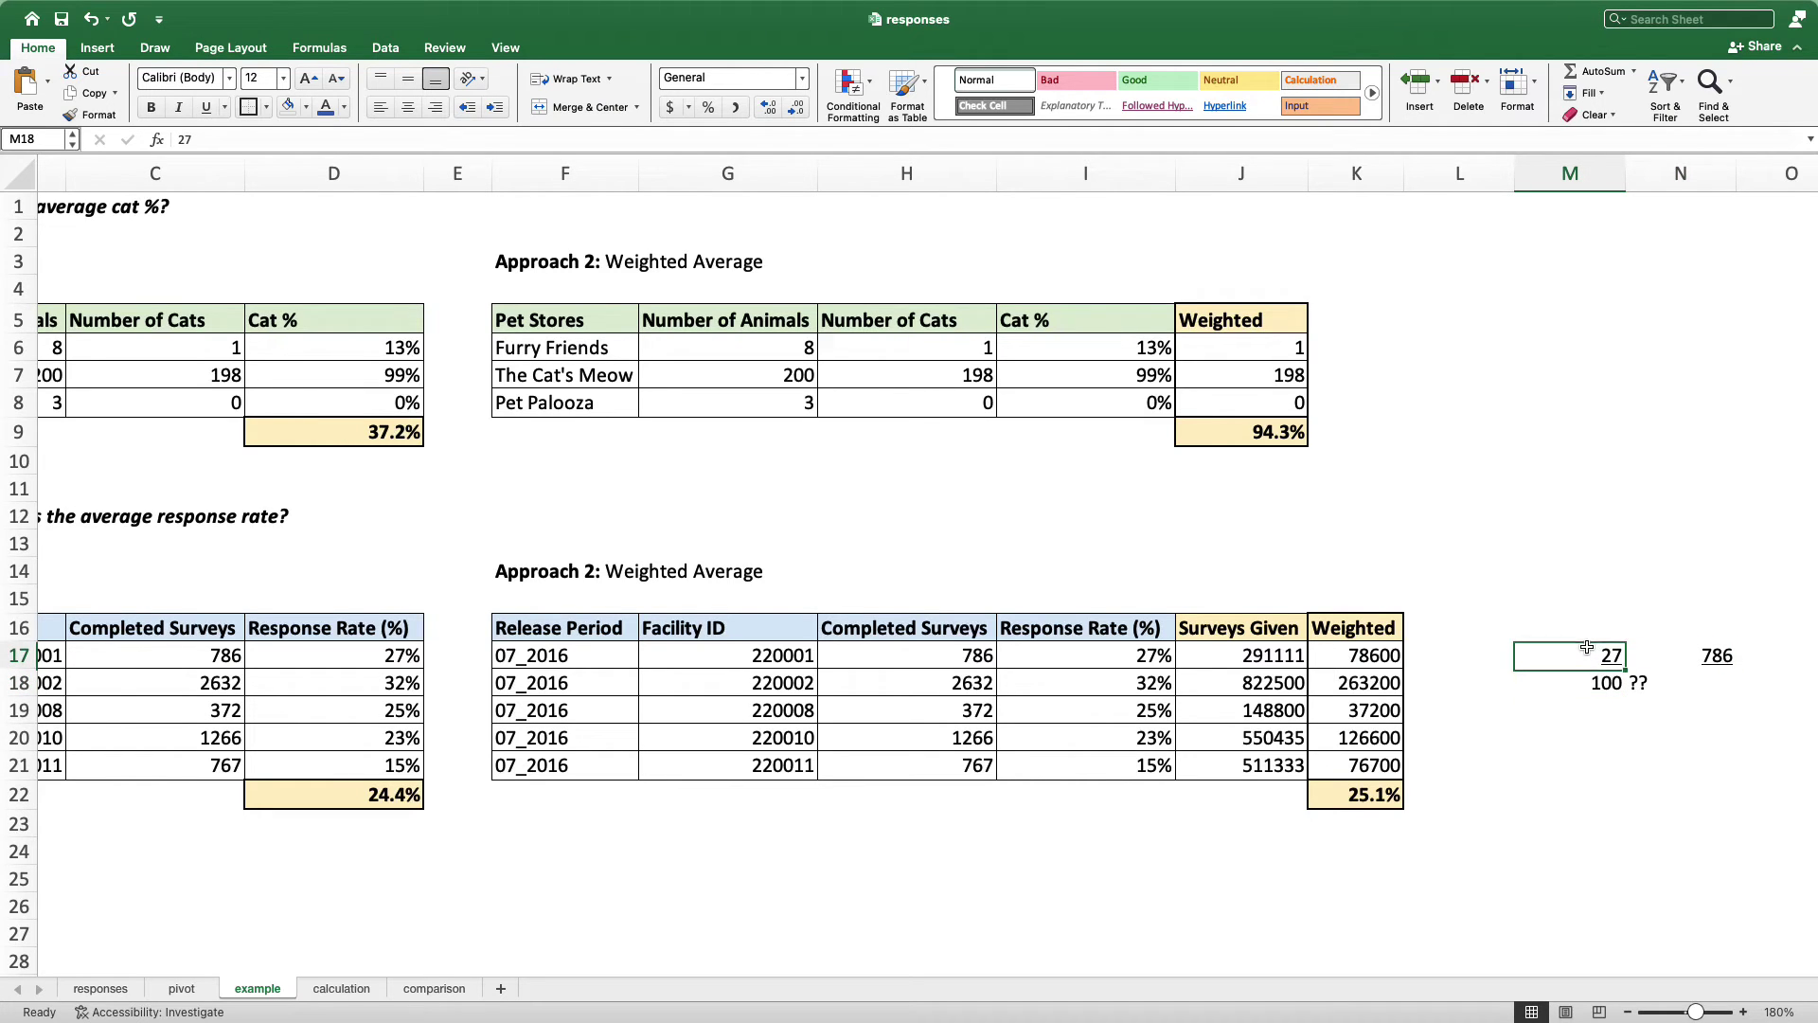
pyautogui.click(1698, 688)
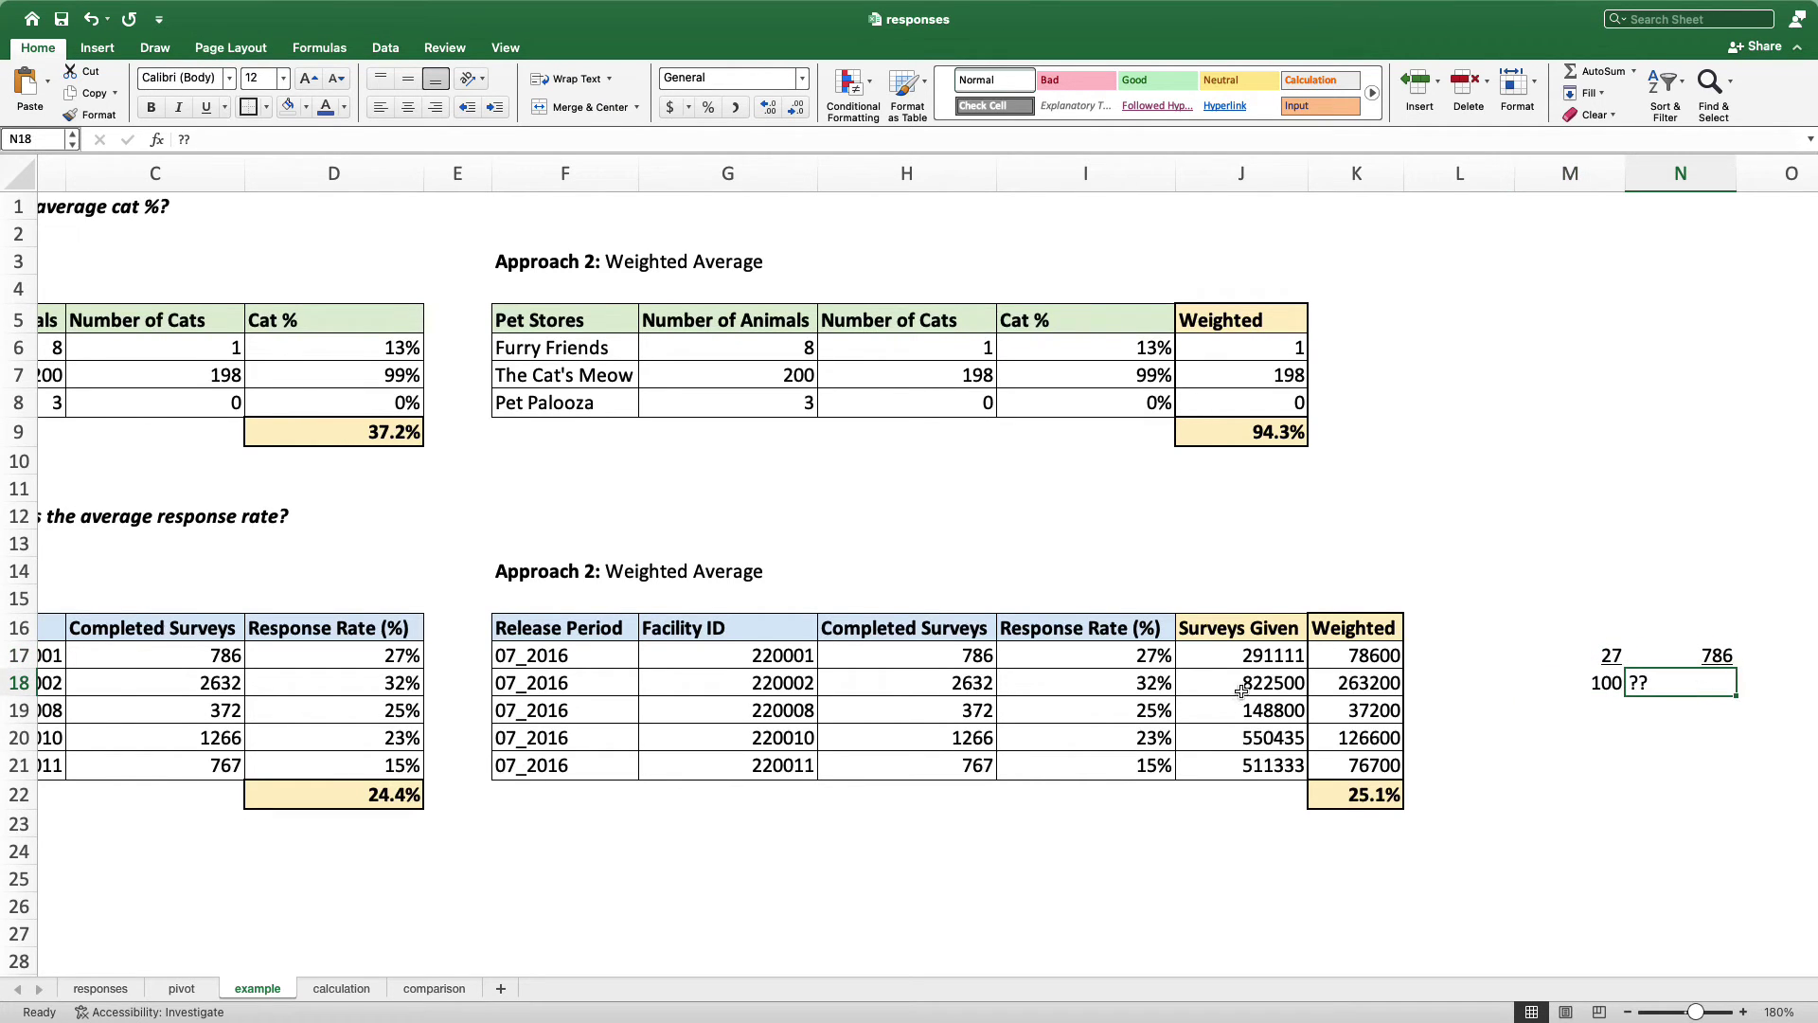
# Clear the Surveys Given values in J17:J21 of the weighted hospital table
pyautogui.click(1215, 653)
pyautogui.moveTo(1215, 653); pyautogui.dragTo(1231, 765)
pyautogui.press('Delete')
# Replace the ?? placeholder in N18 with surveys_given and trace the cross-multiplication through the two fractions
pyautogui.click(1687, 680)
pyautogui.press('BackSpace')
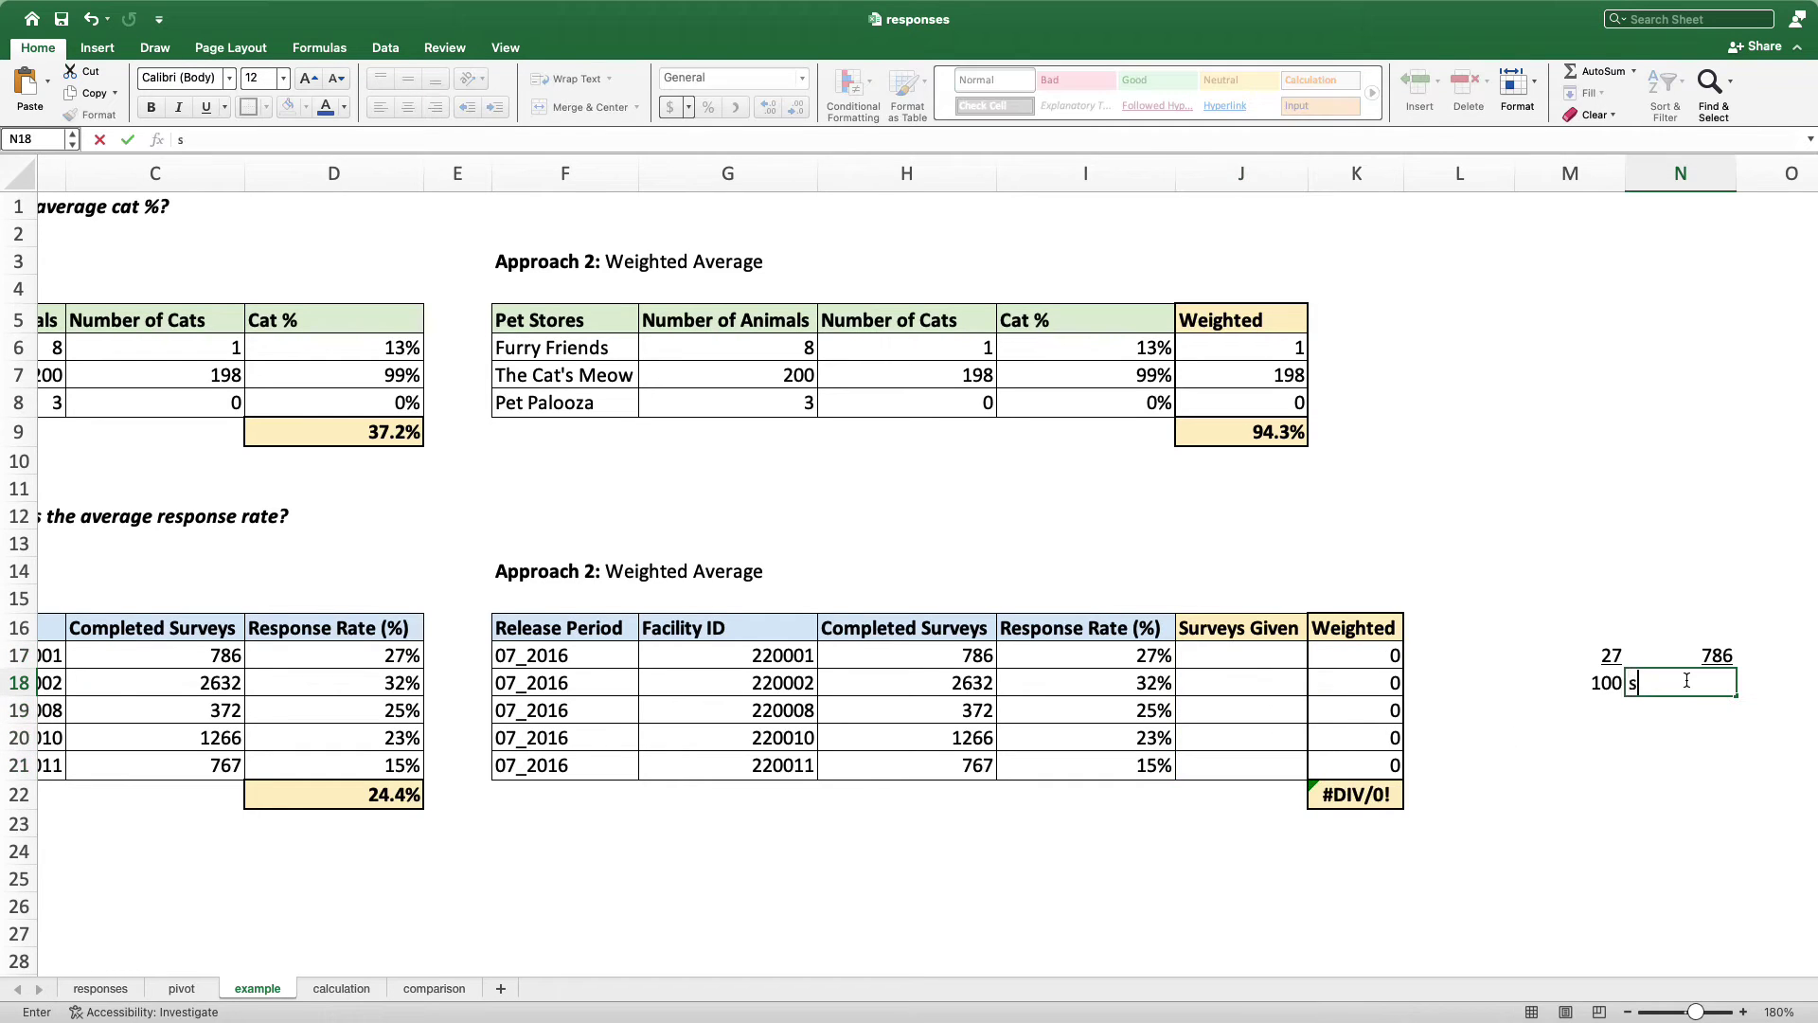
pyautogui.write('surveys_given')
pyautogui.press('Return')
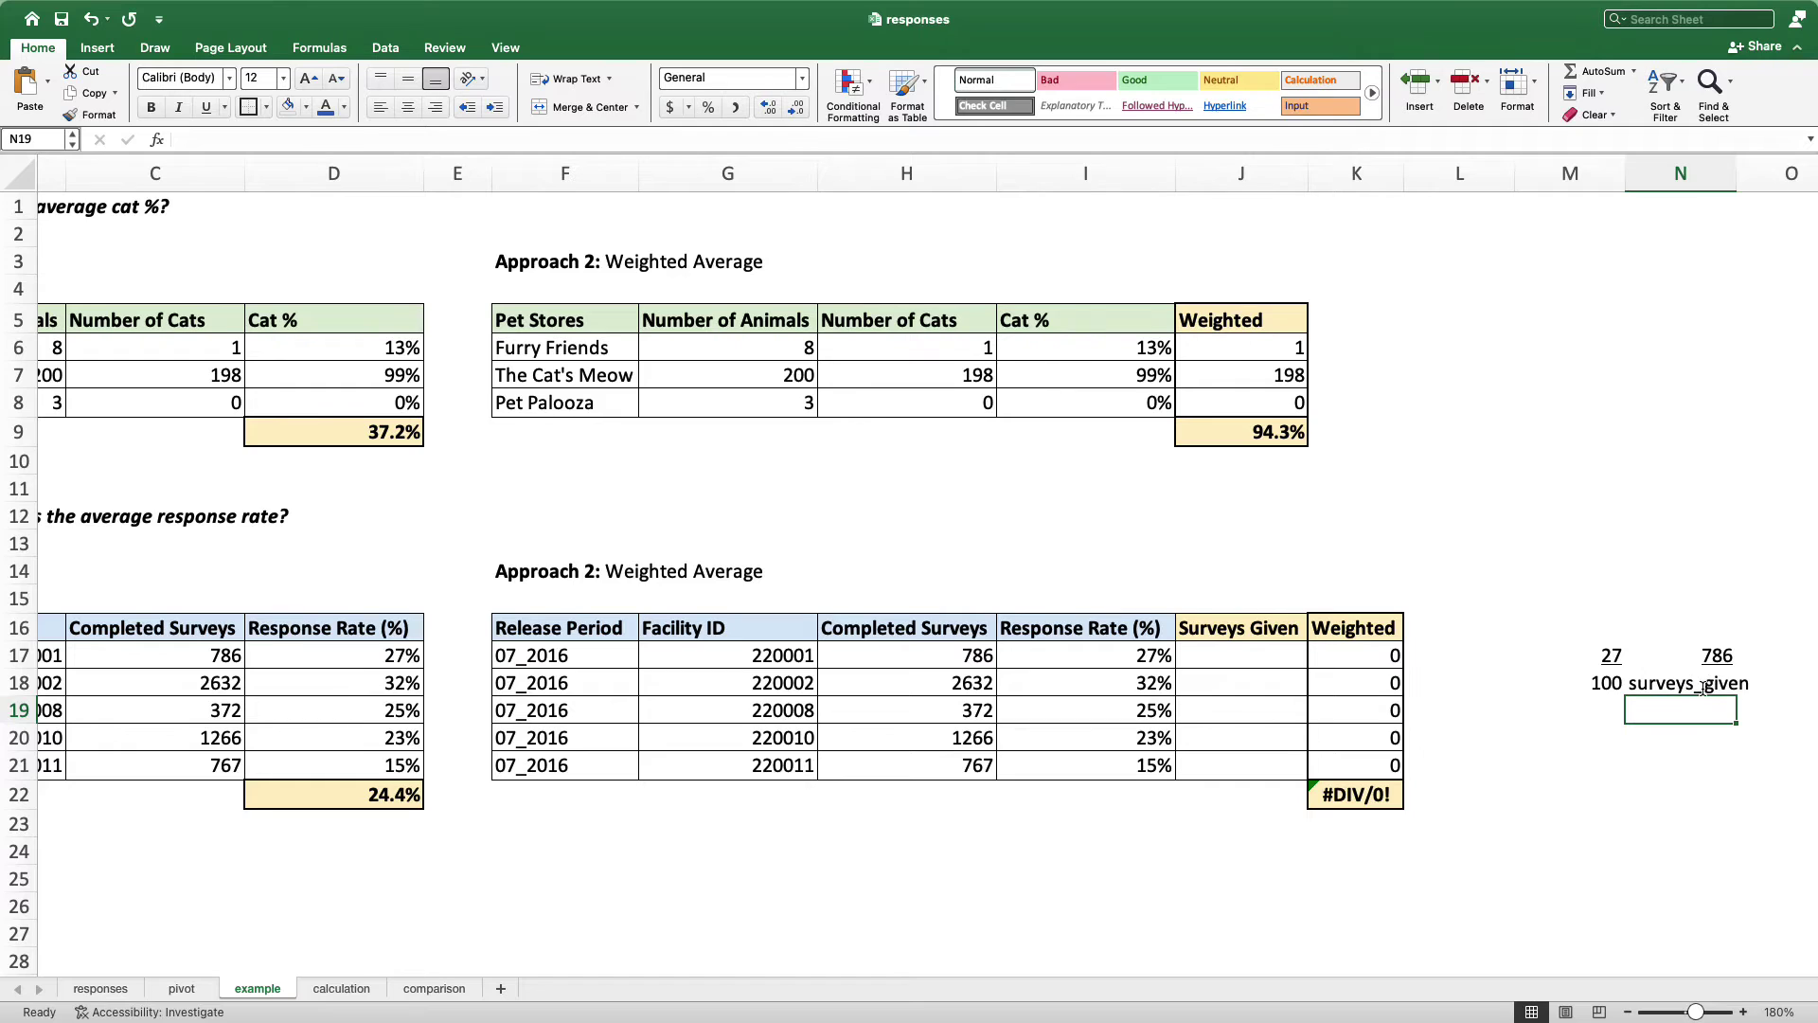
pyautogui.click(1602, 684)
pyautogui.click(1724, 653)
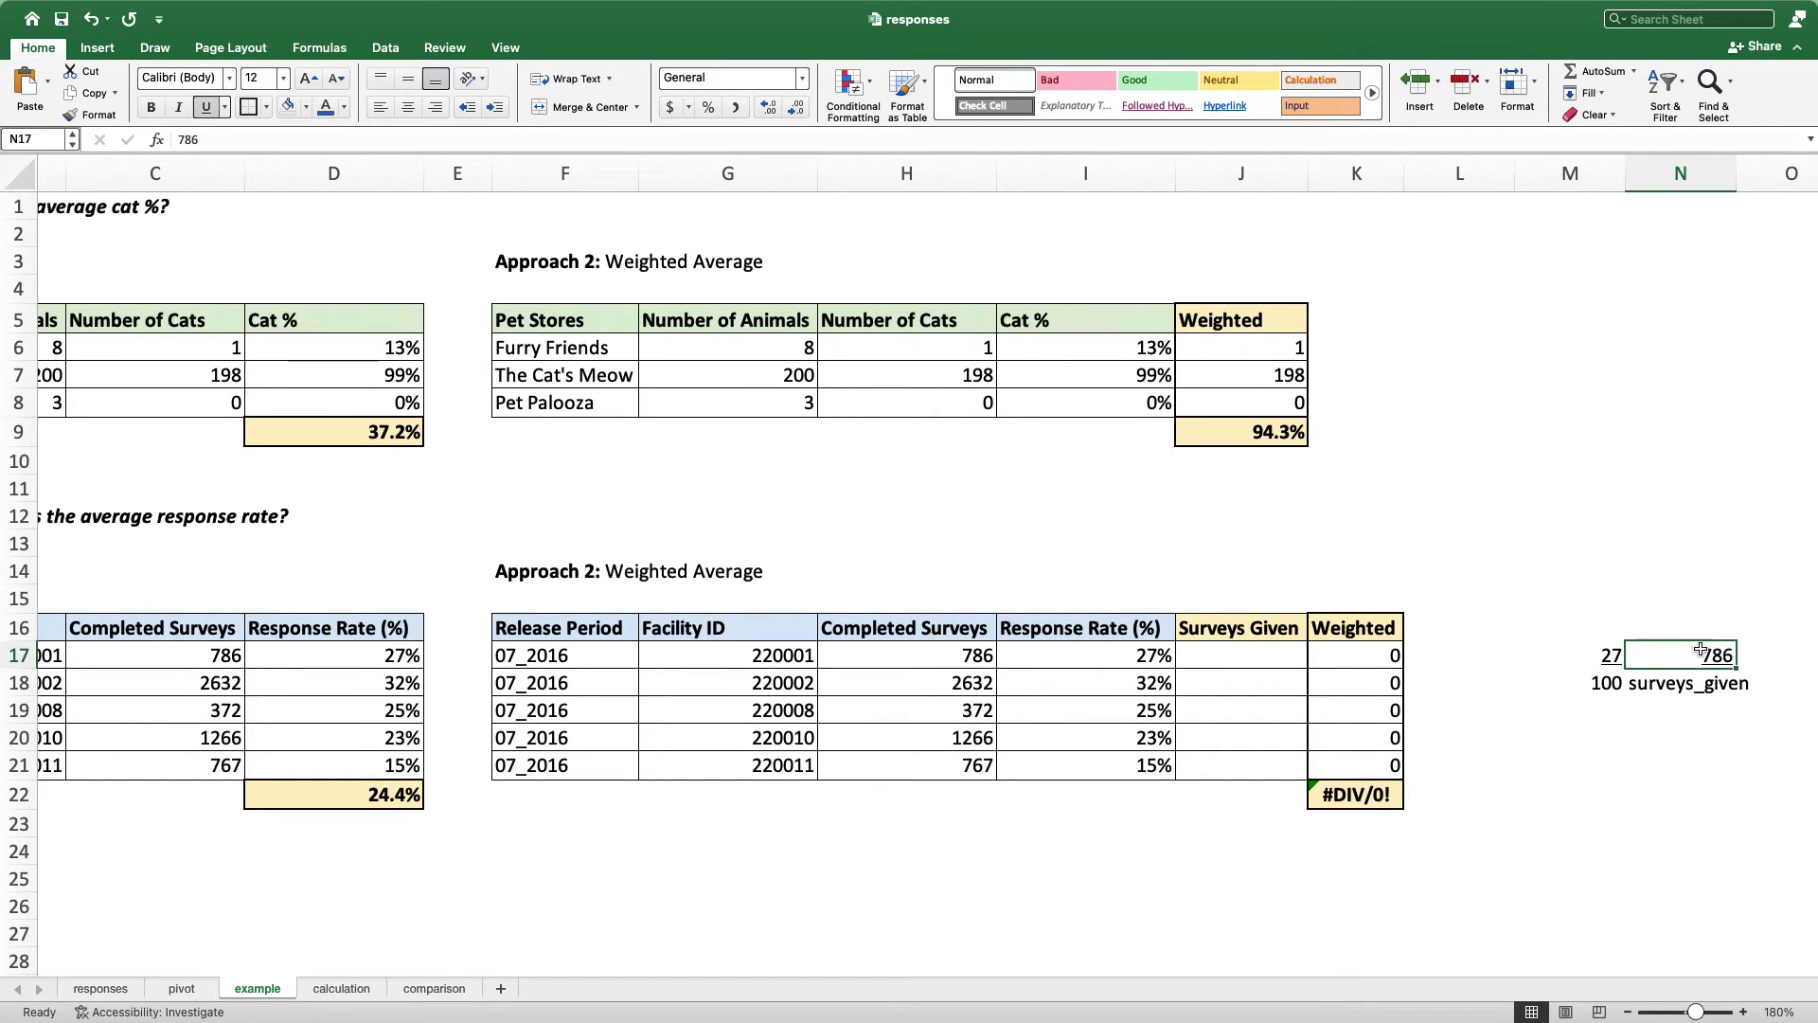
pyautogui.click(1598, 653)
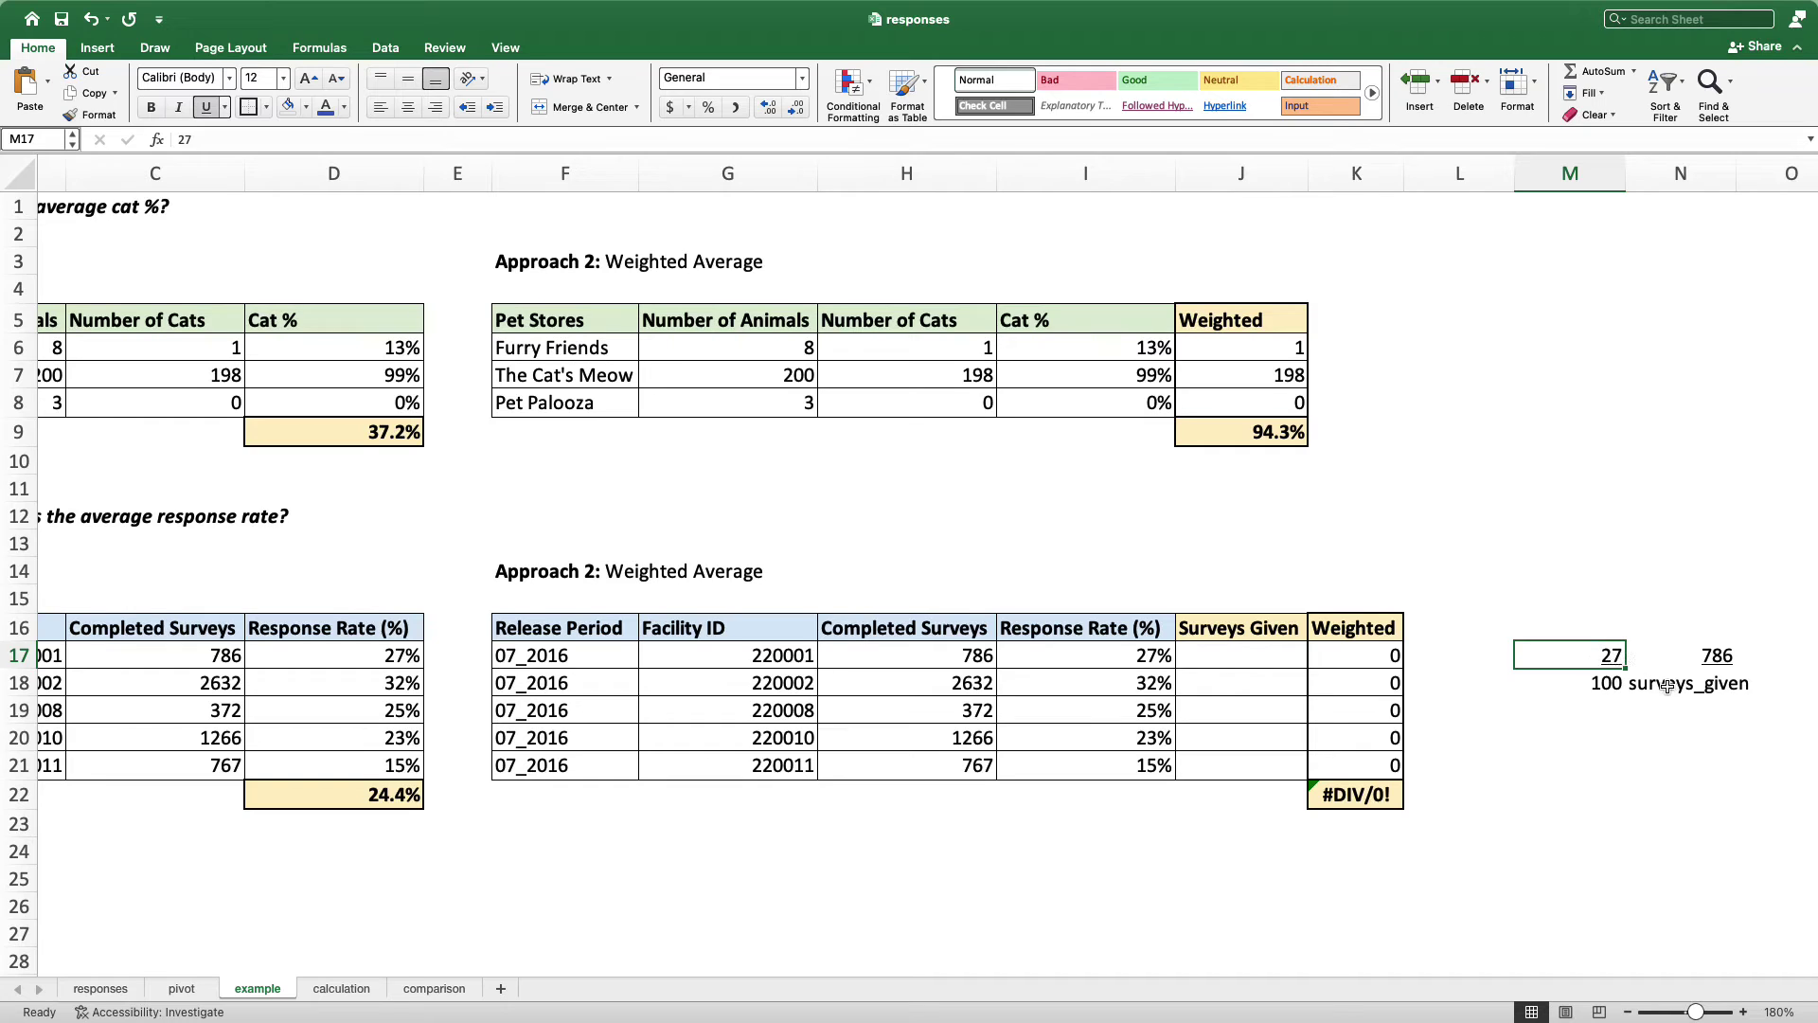
# Calculate the surveys given for the first facility in J17 with =100*H17/I17
pyautogui.click(1233, 653)
pyautogui.write('=')
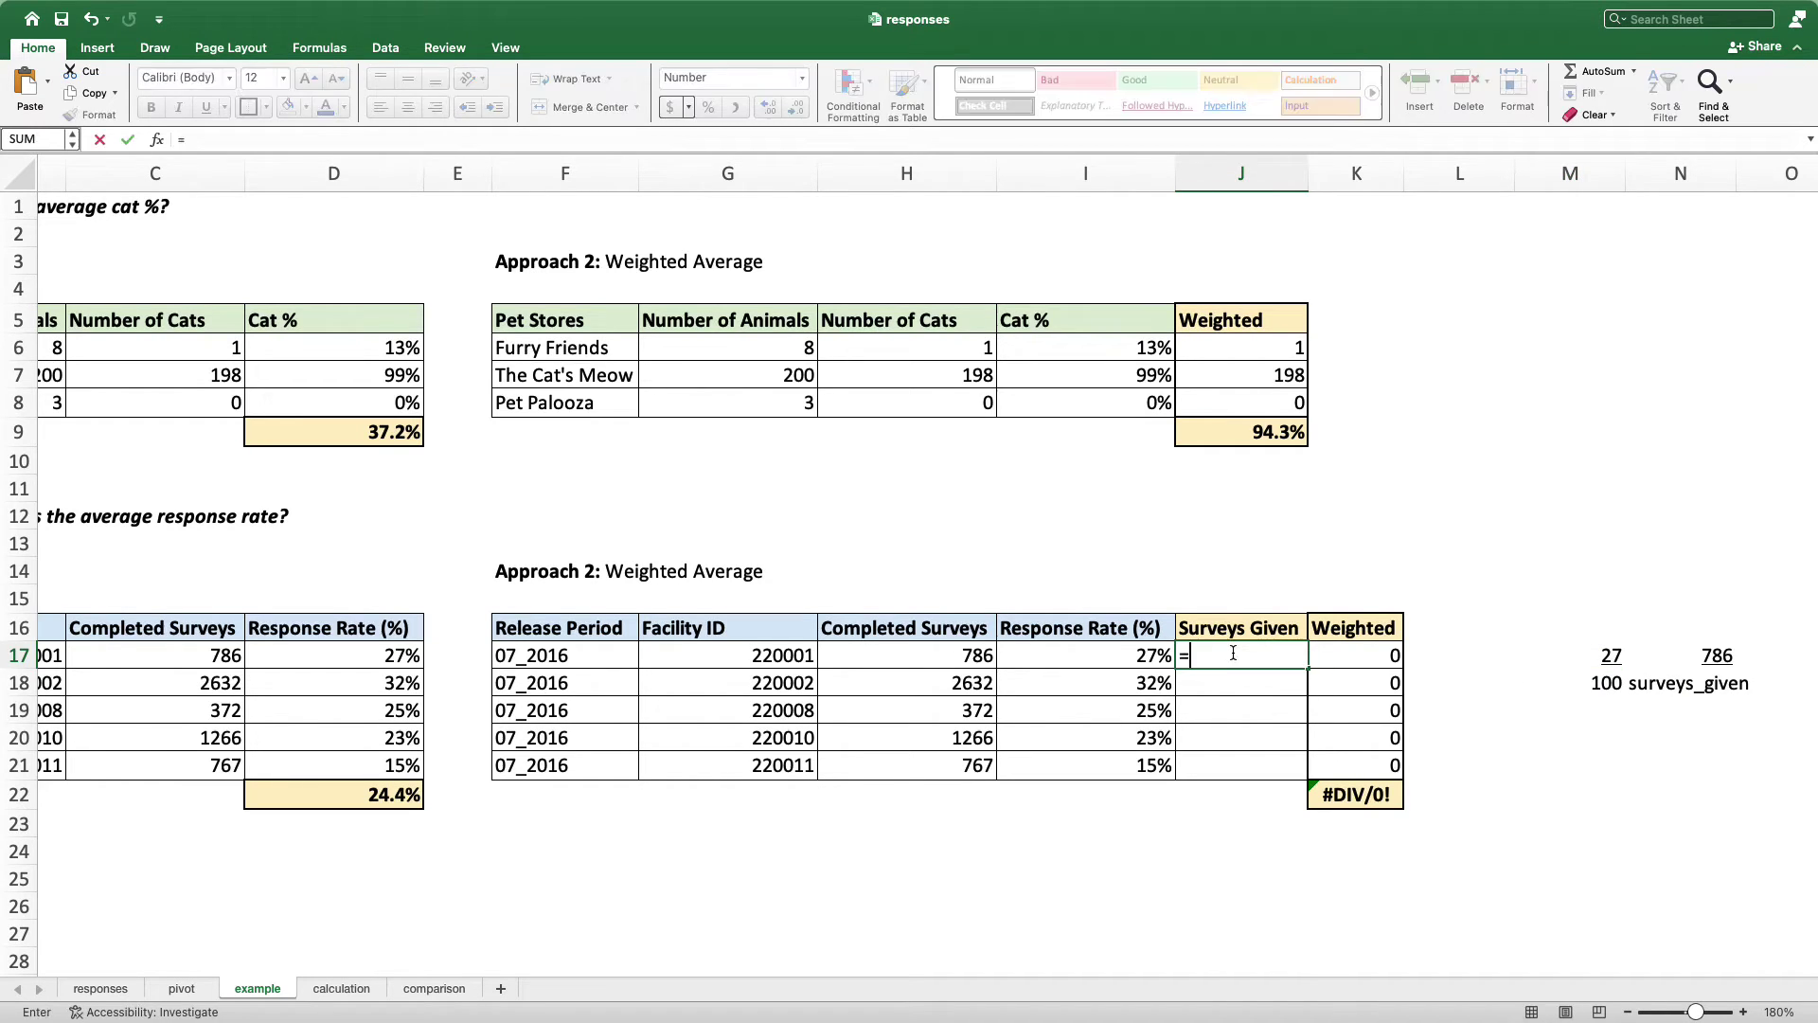
pyautogui.write('100*')
pyautogui.click(971, 648)
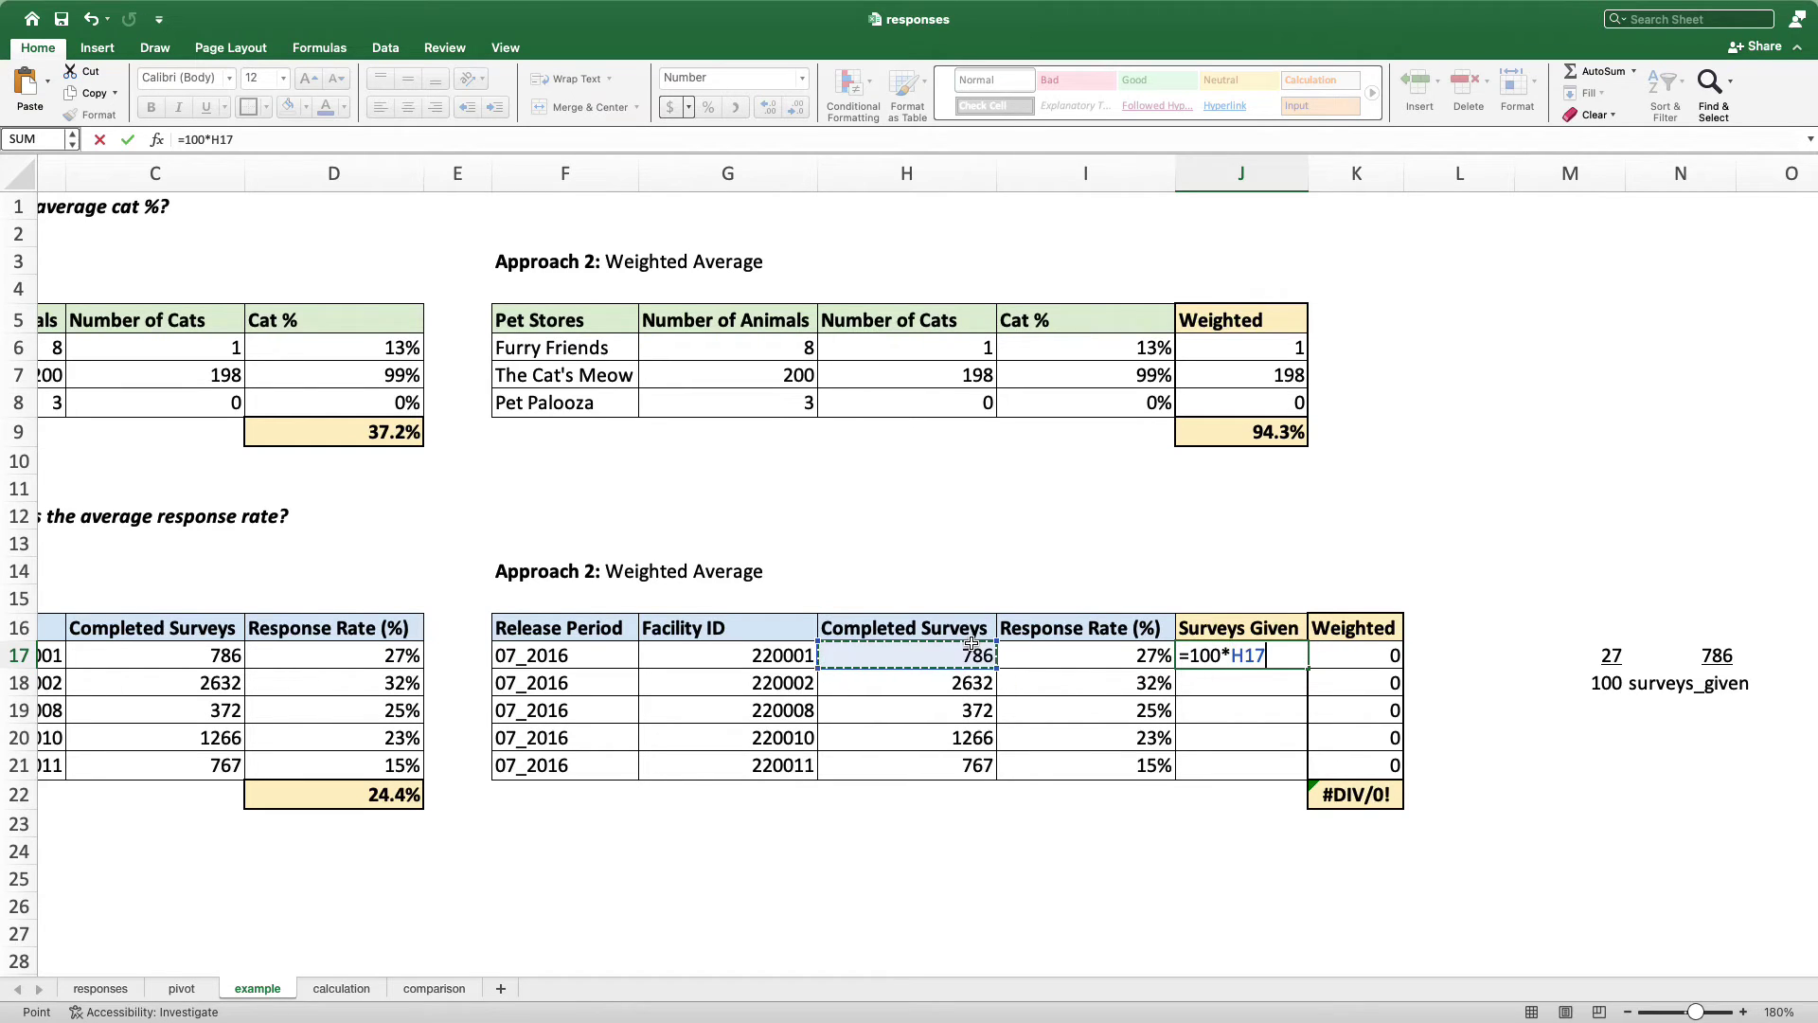
pyautogui.write('/')
pyautogui.click(1043, 648)
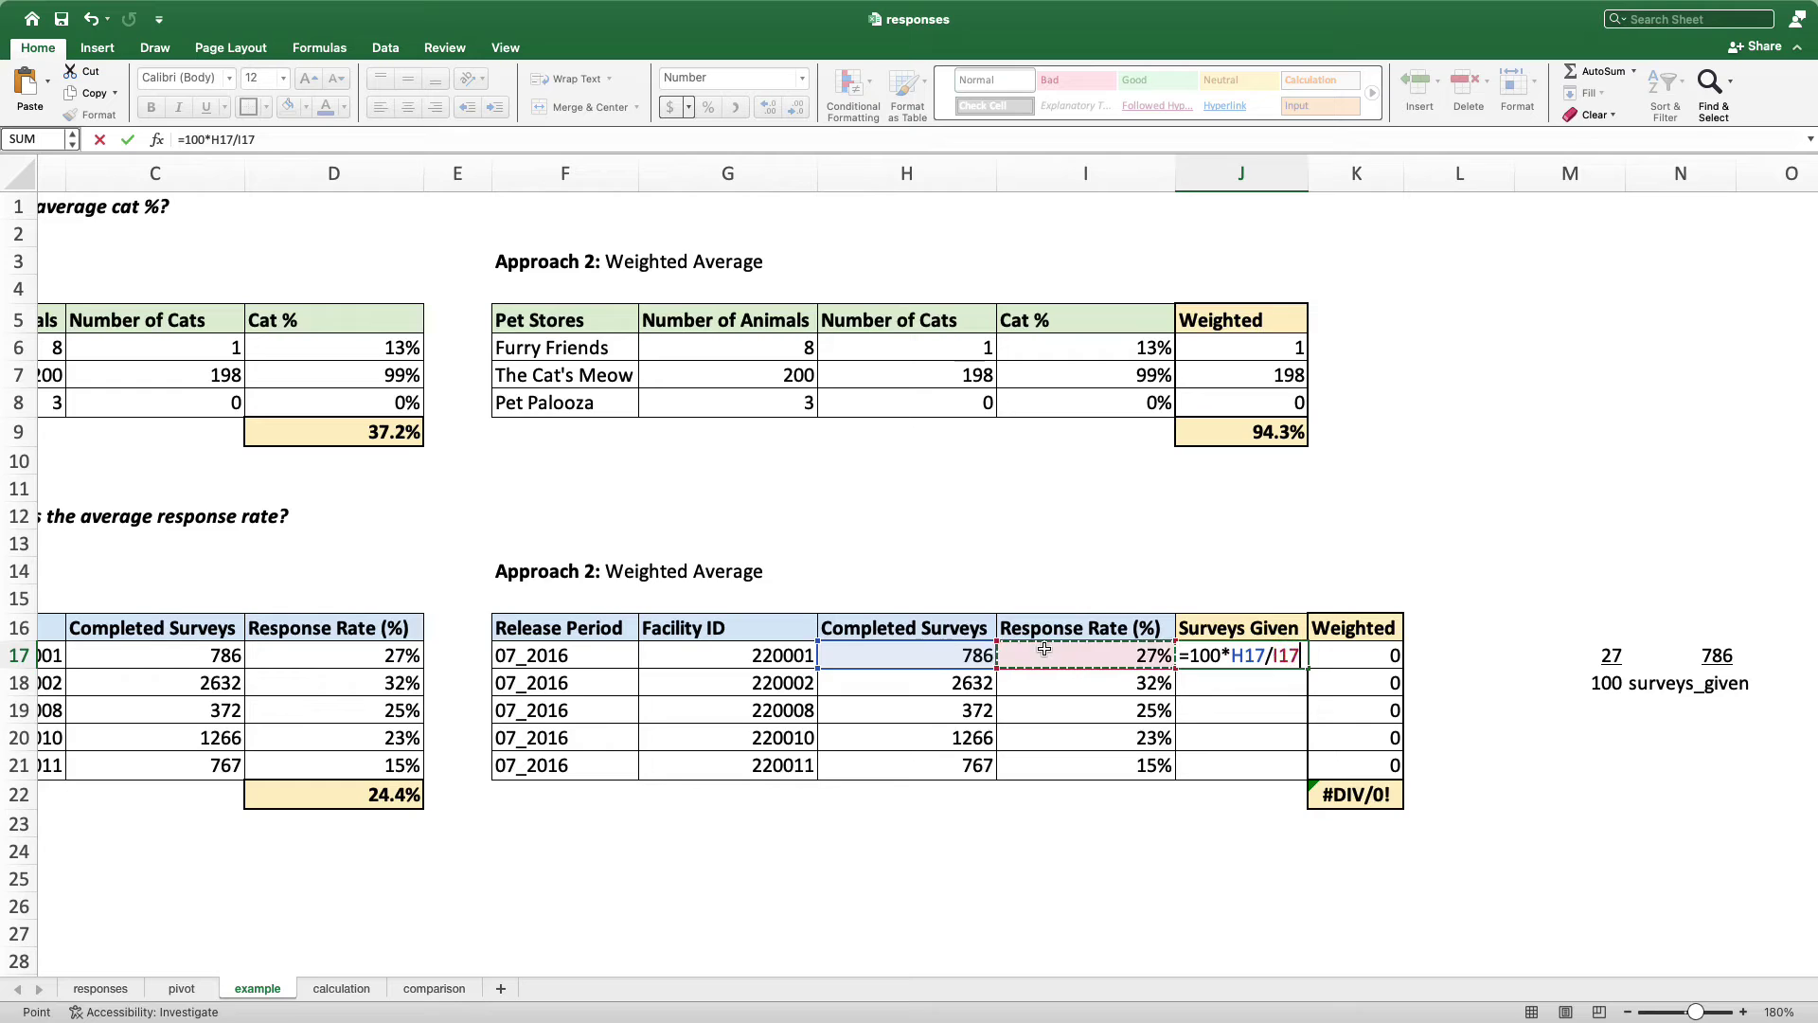
pyautogui.press('Return')
# Fill the Surveys Given formula from J17 down to J21
pyautogui.press('Up')
pyautogui.hotkey('shift', 'Down')
pyautogui.hotkey('shift', 'Down')
pyautogui.hotkey('shift', 'Down')
pyautogui.hotkey('shift', 'Down')
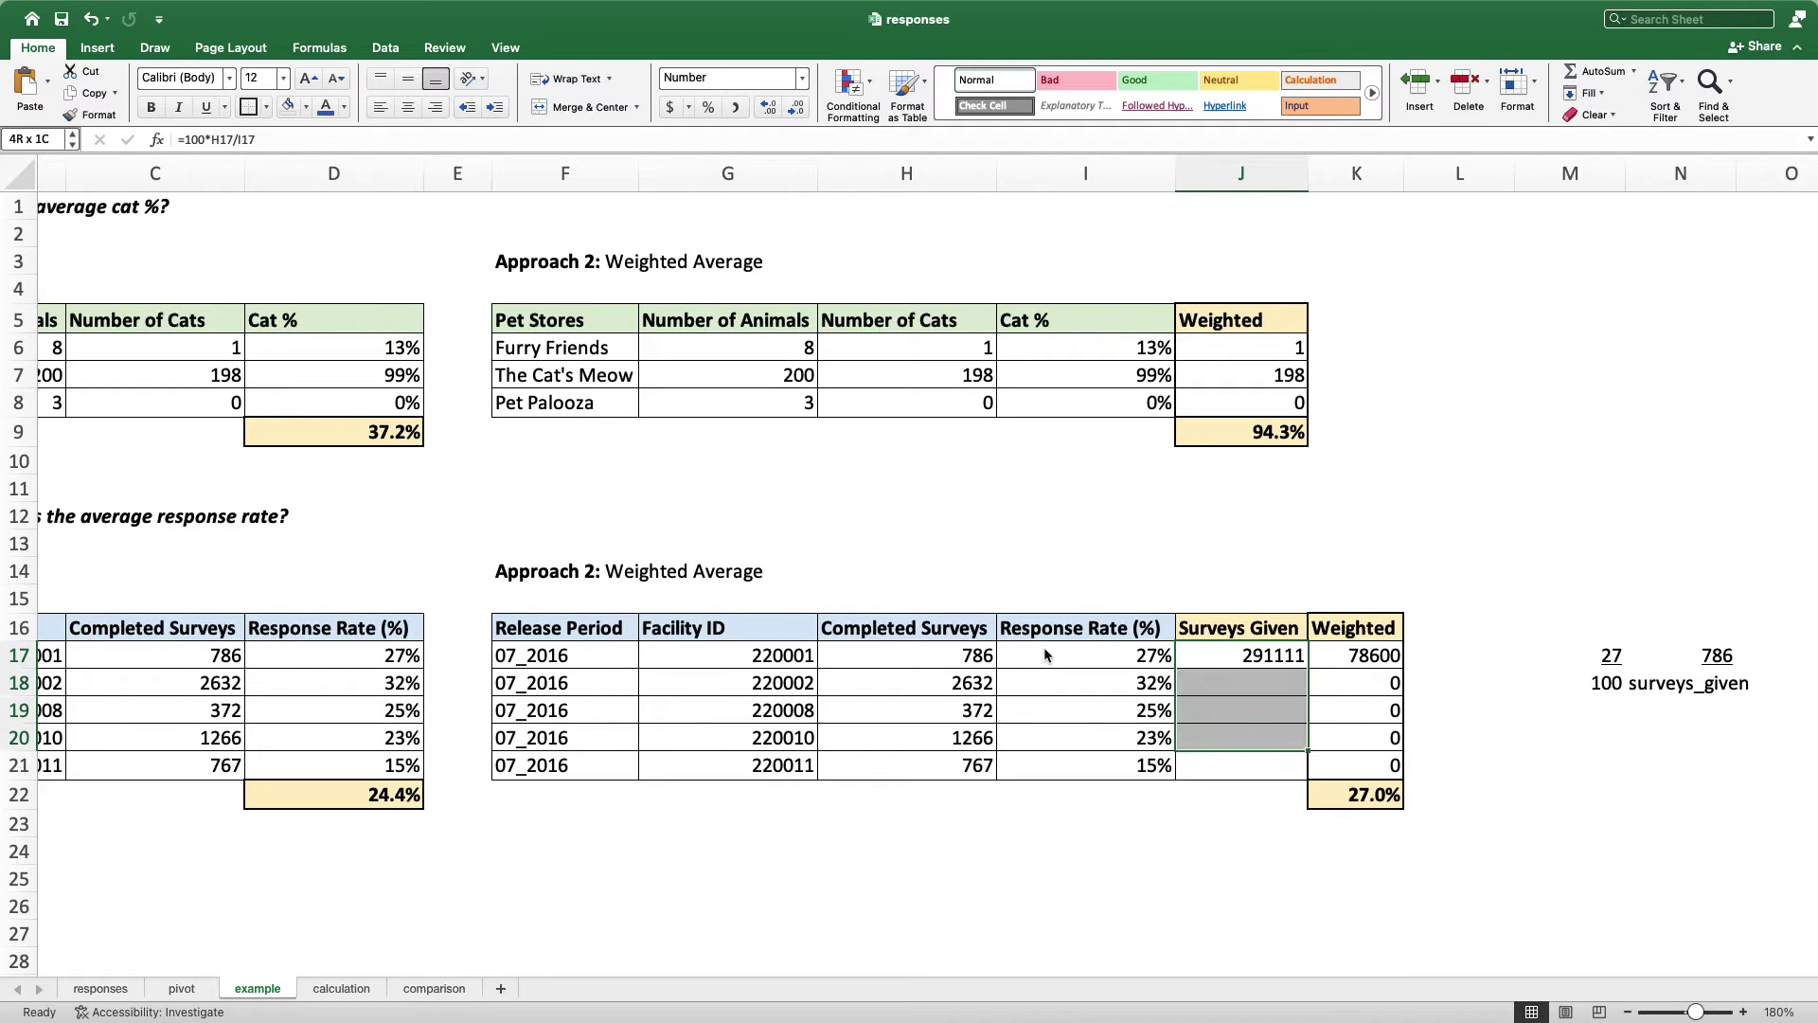
pyautogui.hotkey('ctrl', 'd')
# Undo the re-entered Surveys Given formulas, the clearing of J17:J21 and the replacement of the ?? placeholder in N18
pyautogui.press('super+z')
pyautogui.press('super+z')
pyautogui.press('super+z')
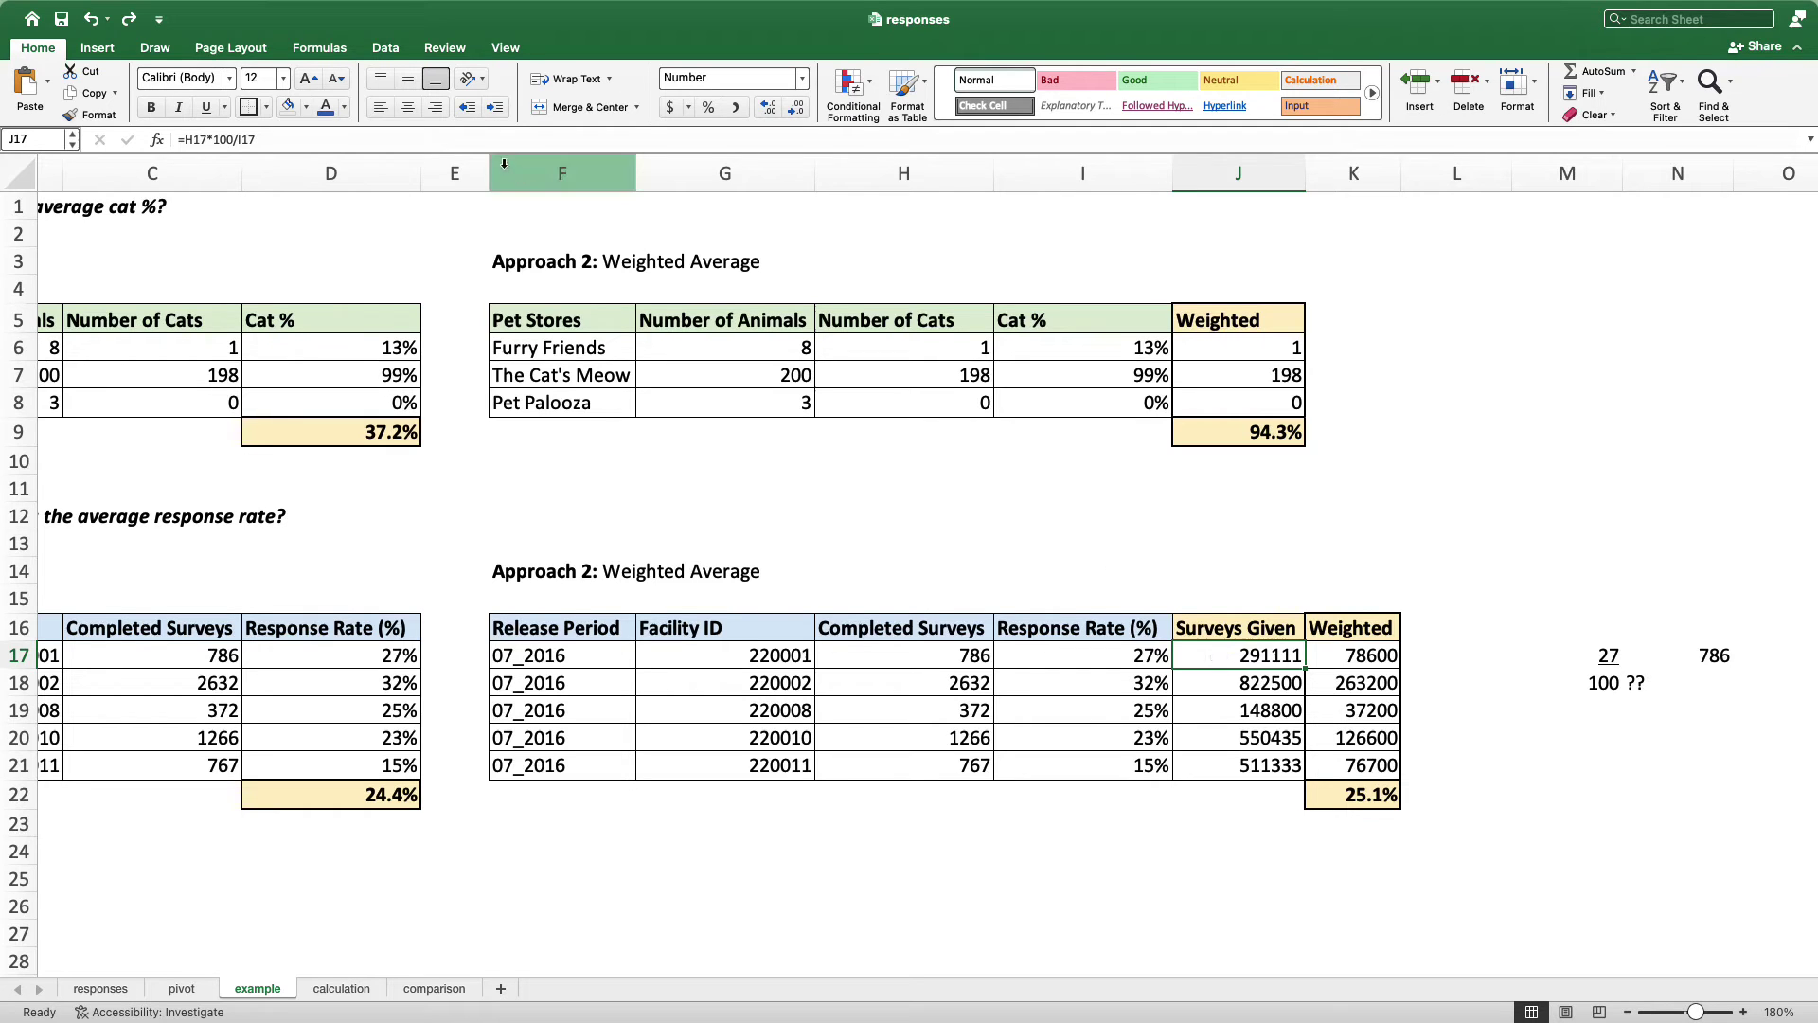
# Correct the Surveys Given formula in J17 to =H17*100/I17/100 and fill it down to J21
pyautogui.click(489, 135)
pyautogui.write('/100')
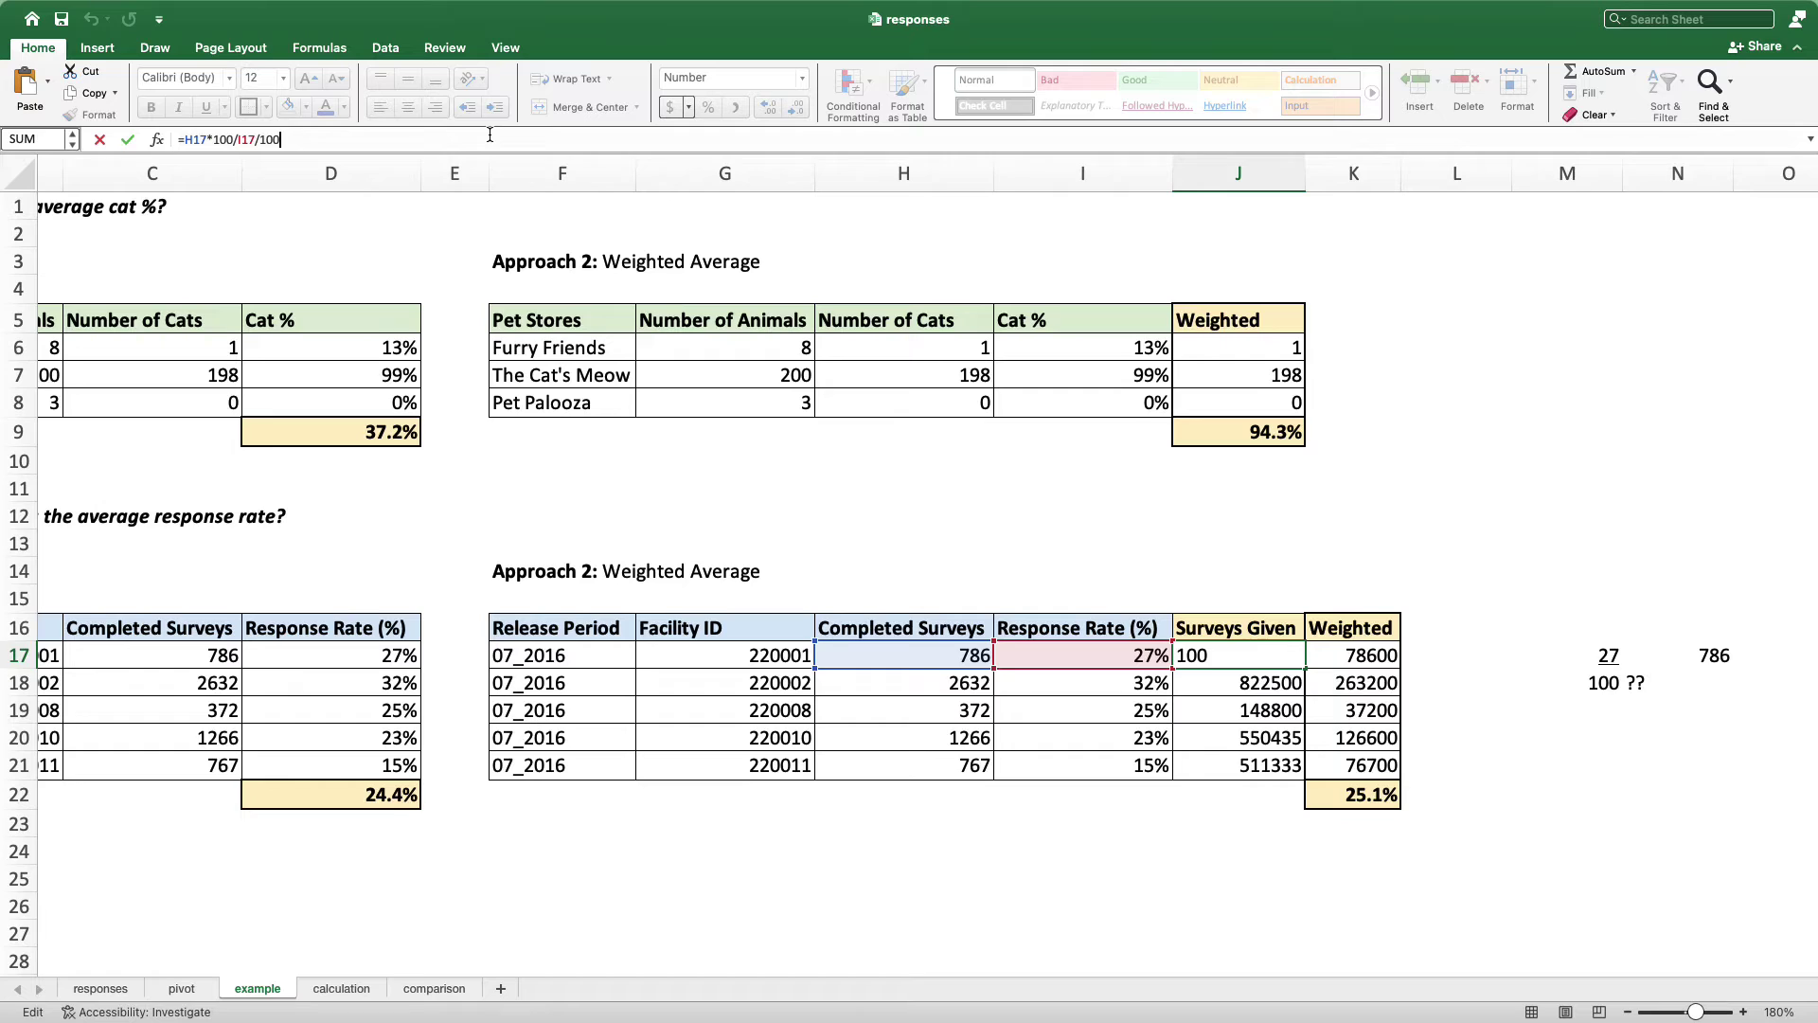
pyautogui.press('Return')
pyautogui.hotkey('shift', 'Down')
pyautogui.hotkey('shift', 'Down')
pyautogui.hotkey('shift', 'Down')
pyautogui.hotkey('shift', 'Down')
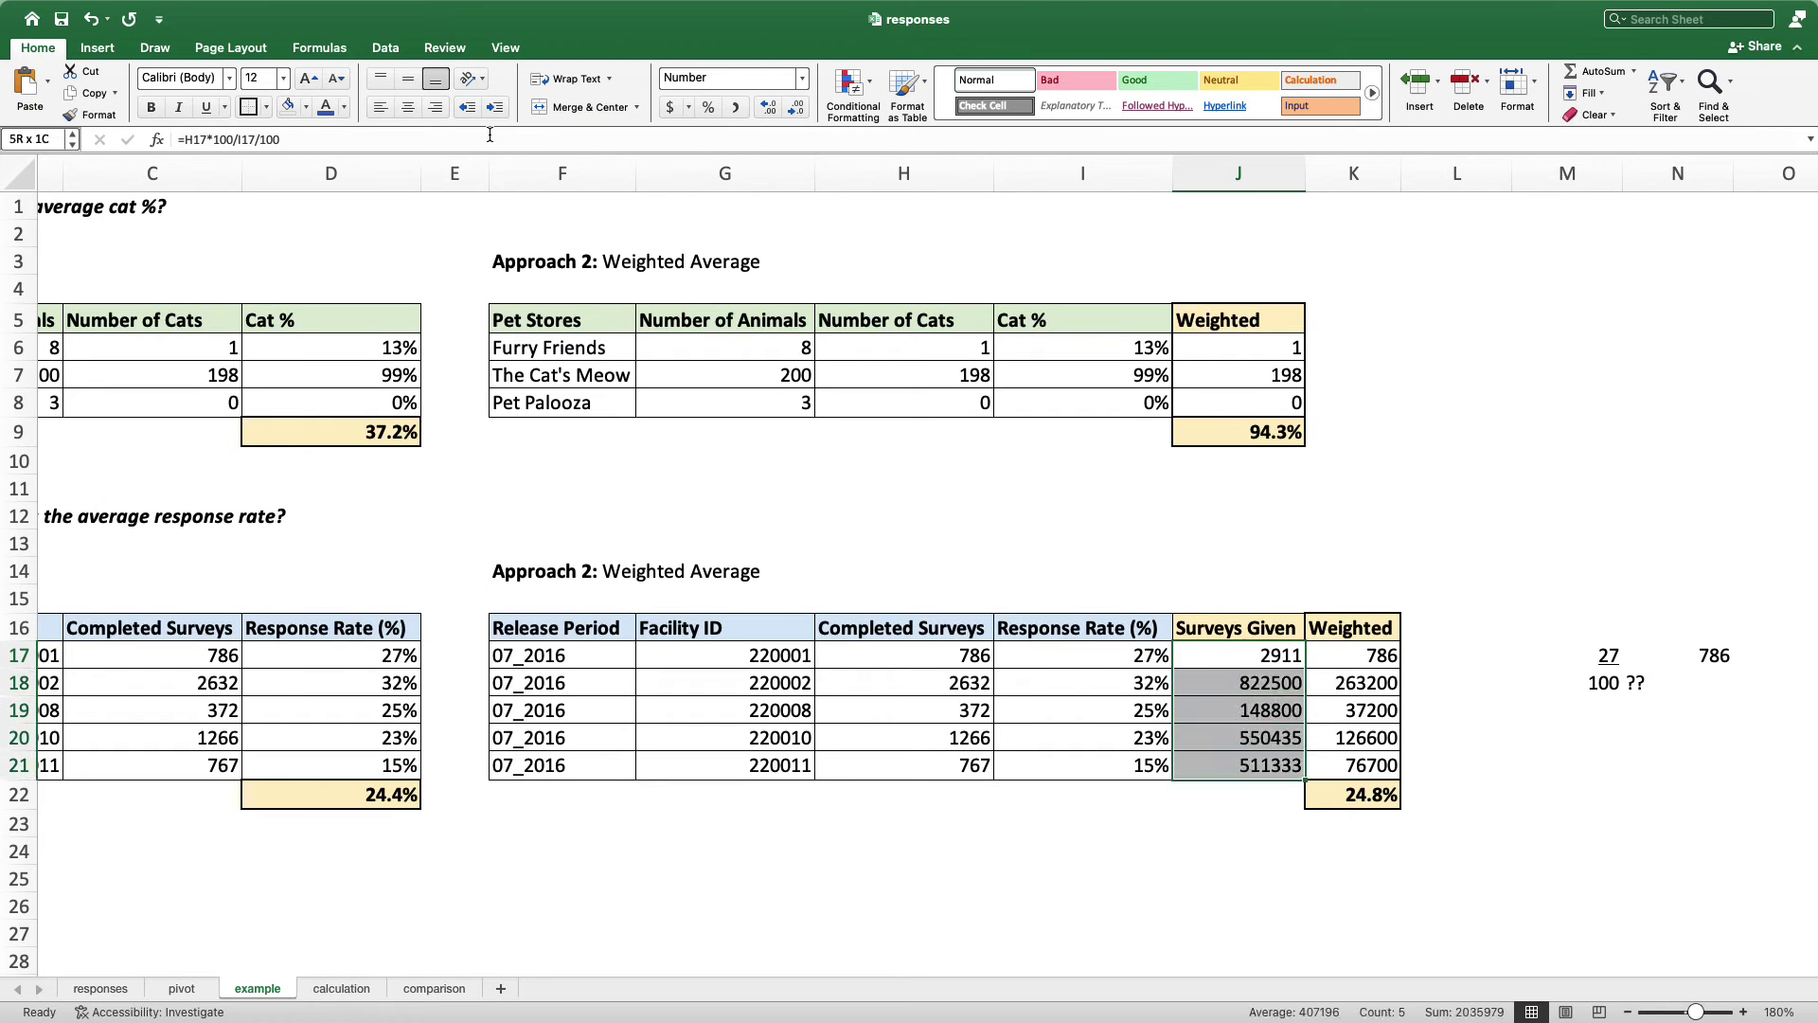
pyautogui.hotkey('ctrl', 'd')
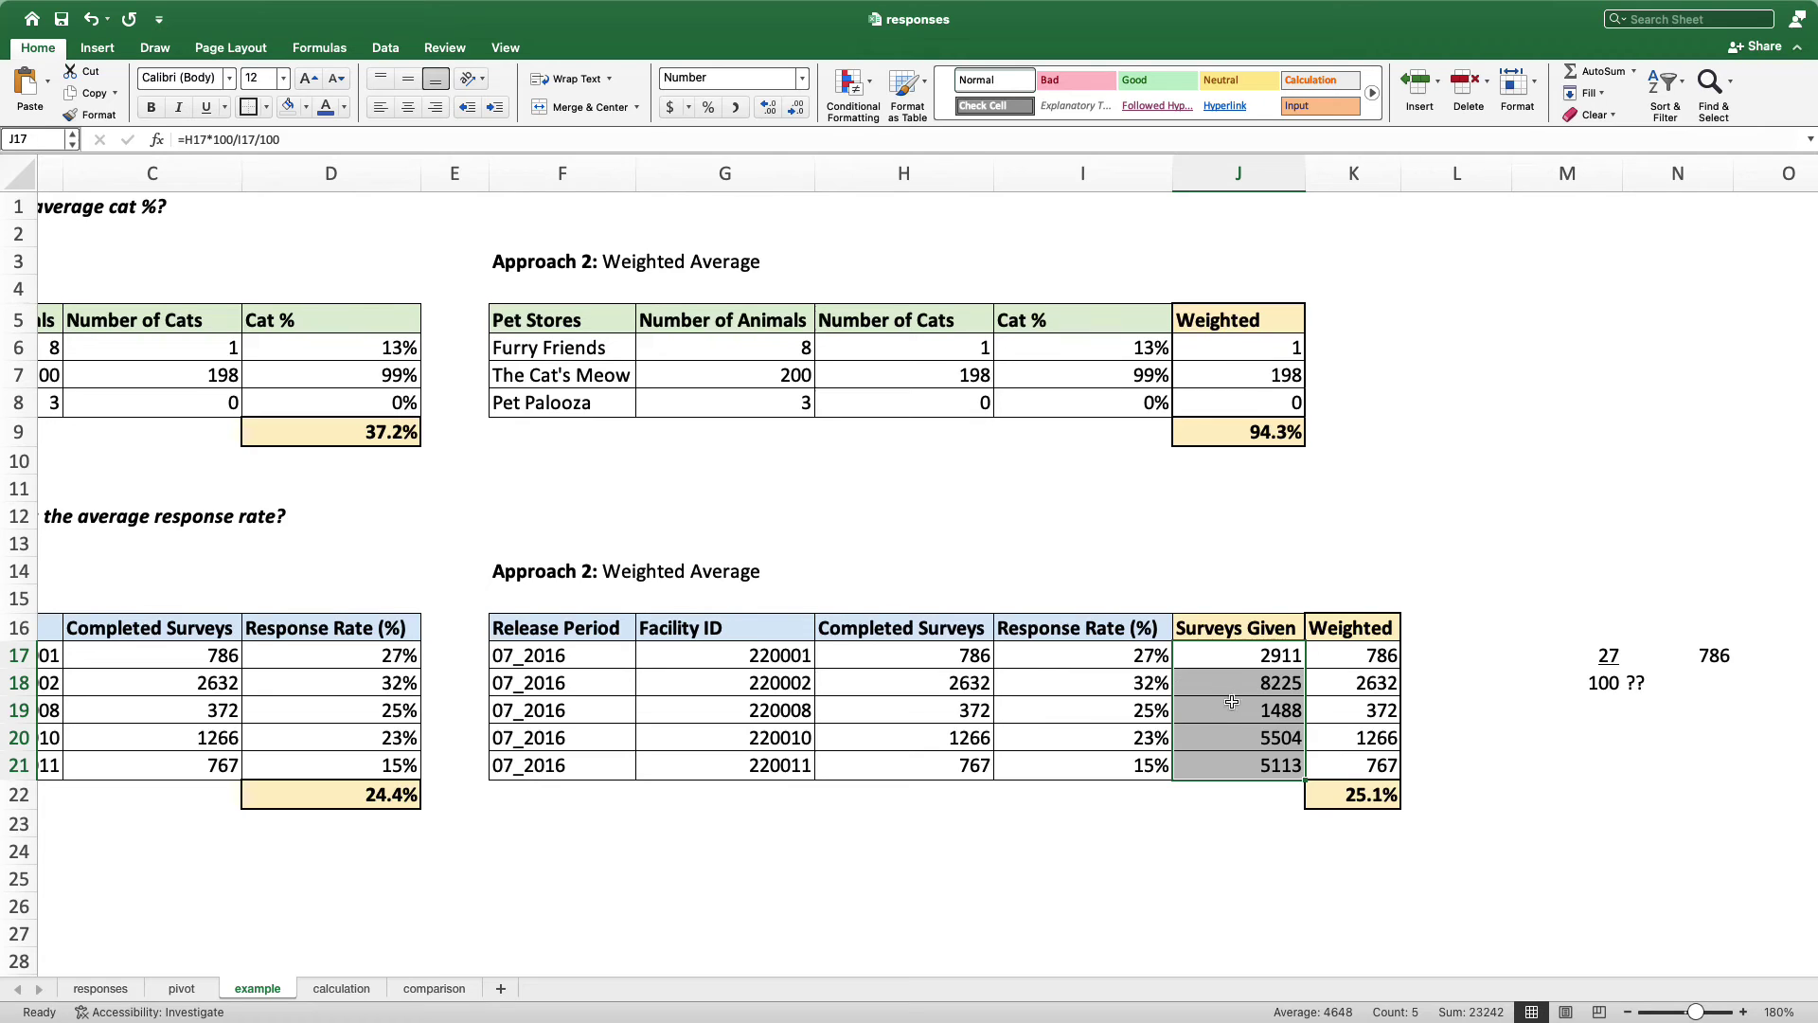
# Check the first facility's surveys given by calculating =2911*0.27 in M21, comparing it against I17 and J17
pyautogui.doubleClick(1605, 767)
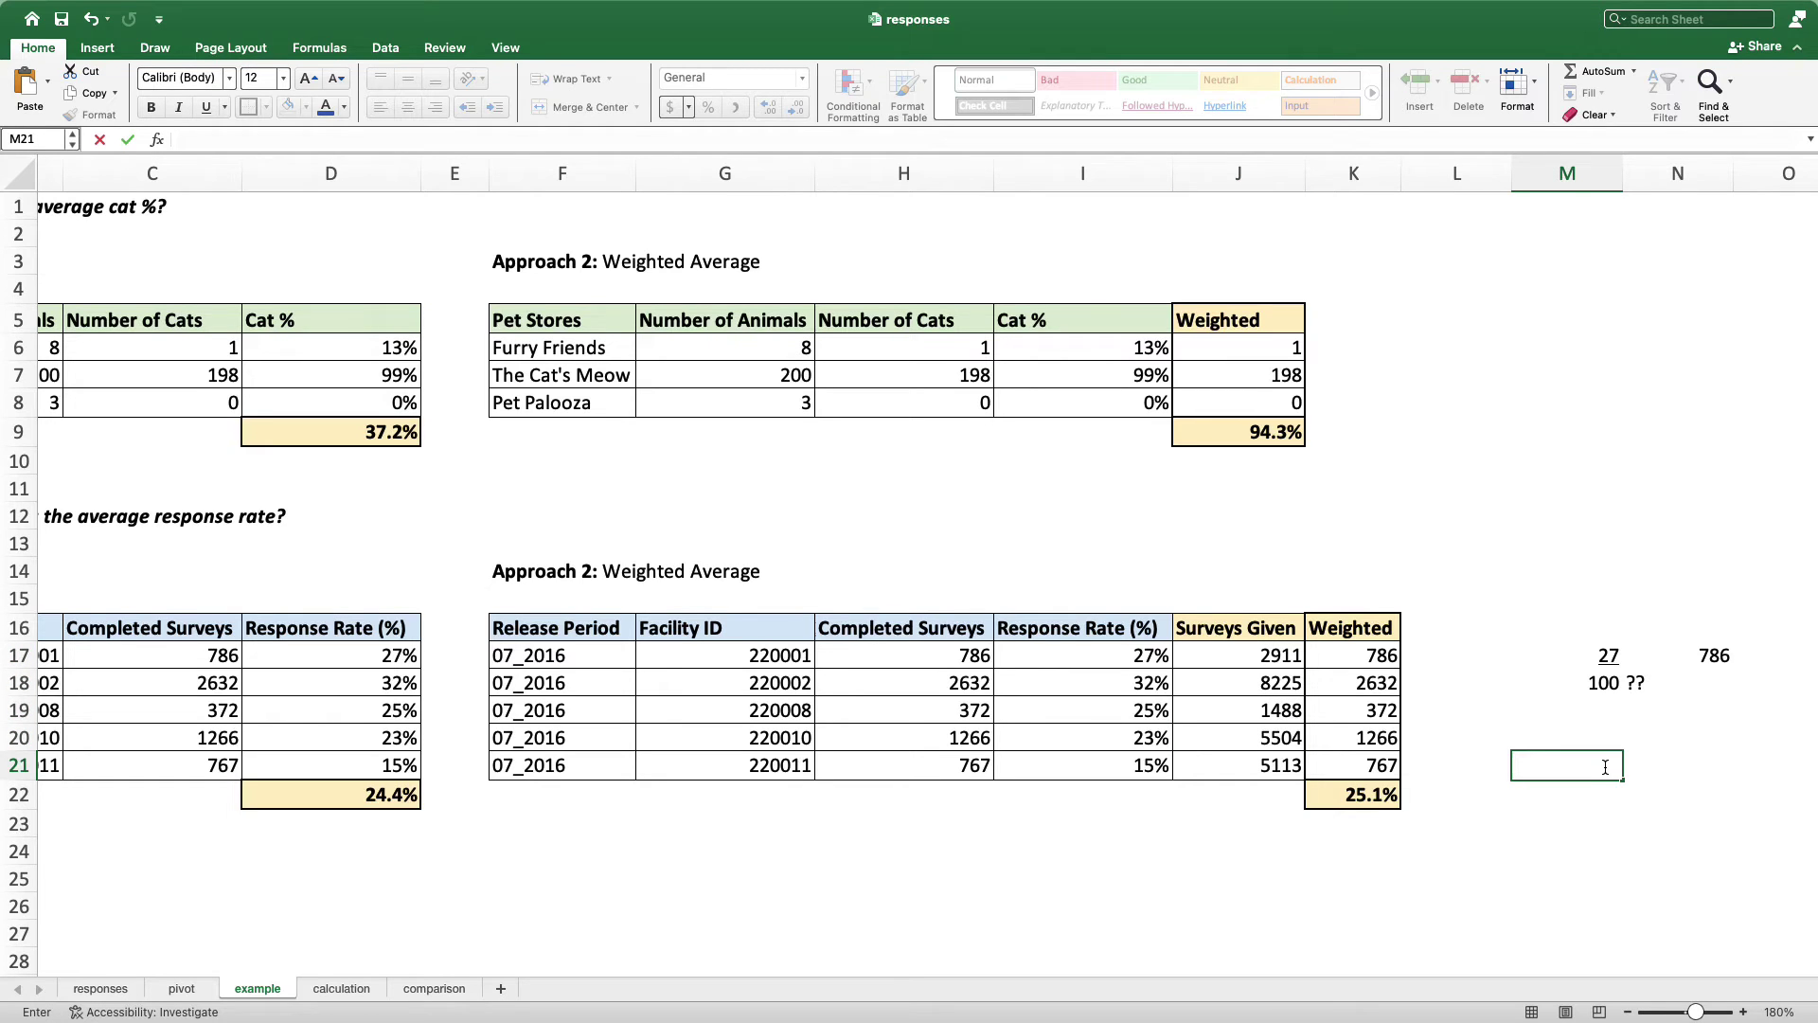
pyautogui.write('=2911')
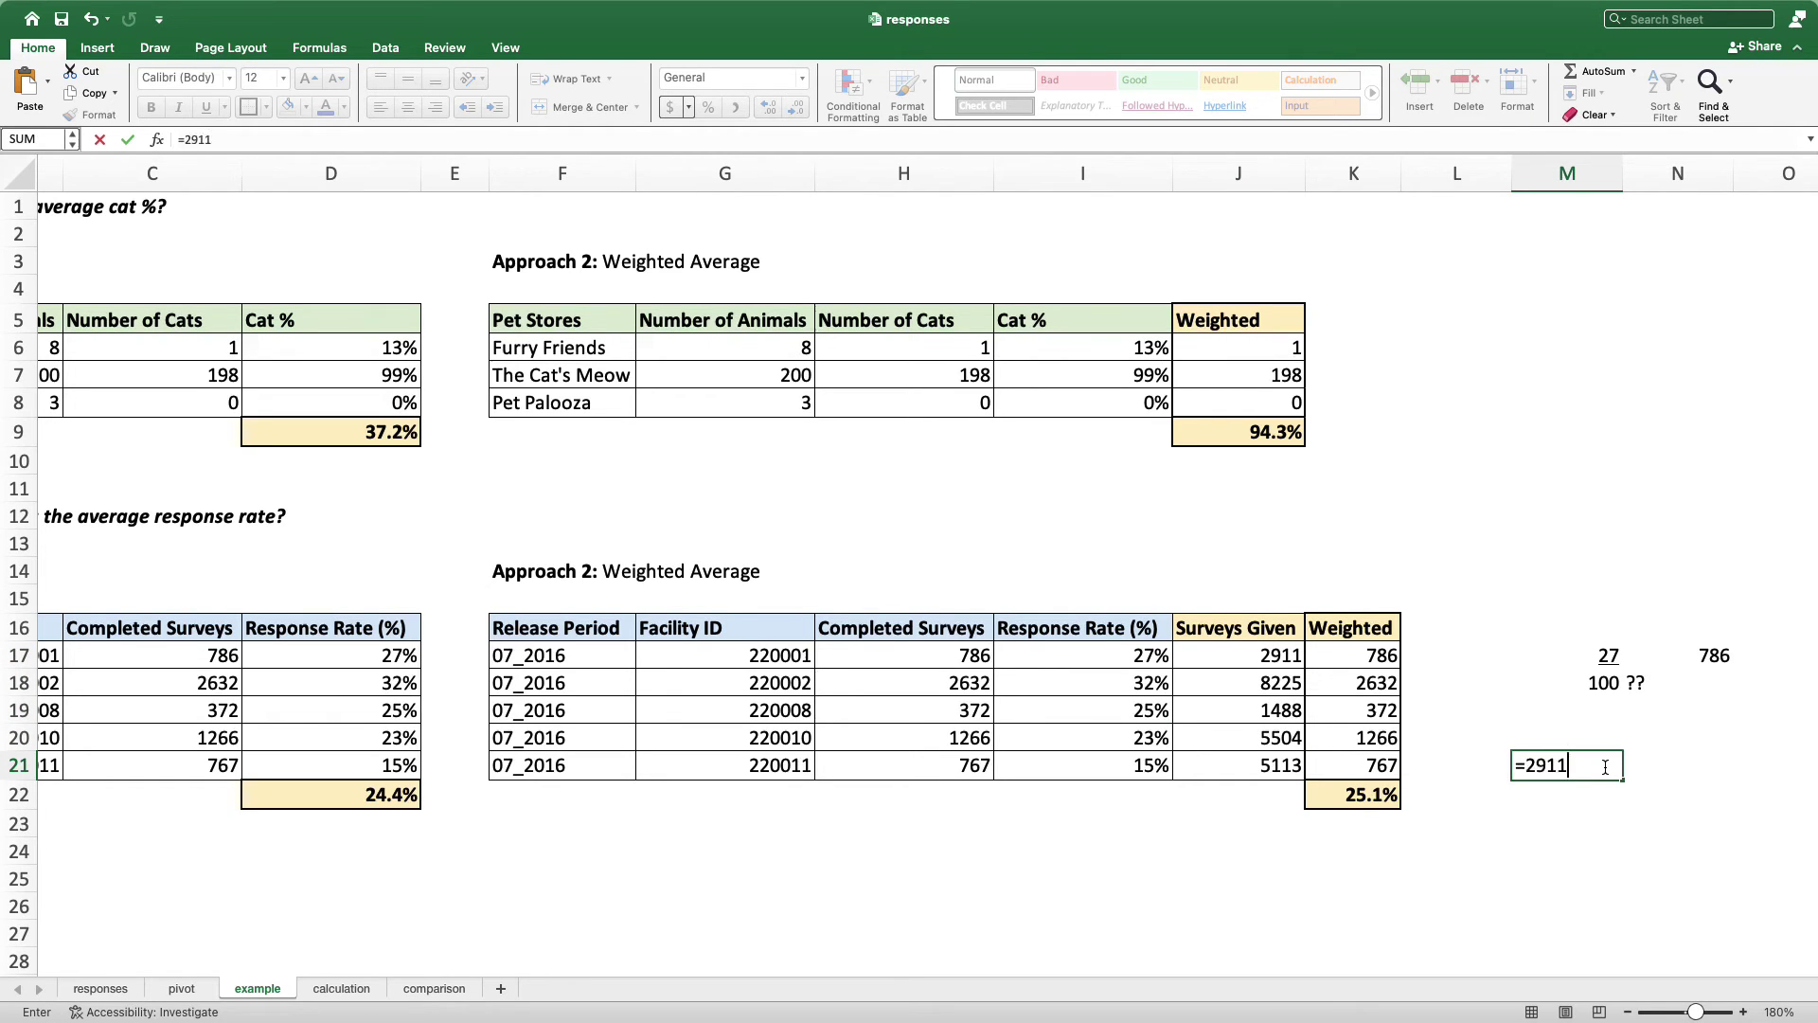
pyautogui.write('*0')
pyautogui.write('.27')
pyautogui.press('Return')
pyautogui.click(1570, 772)
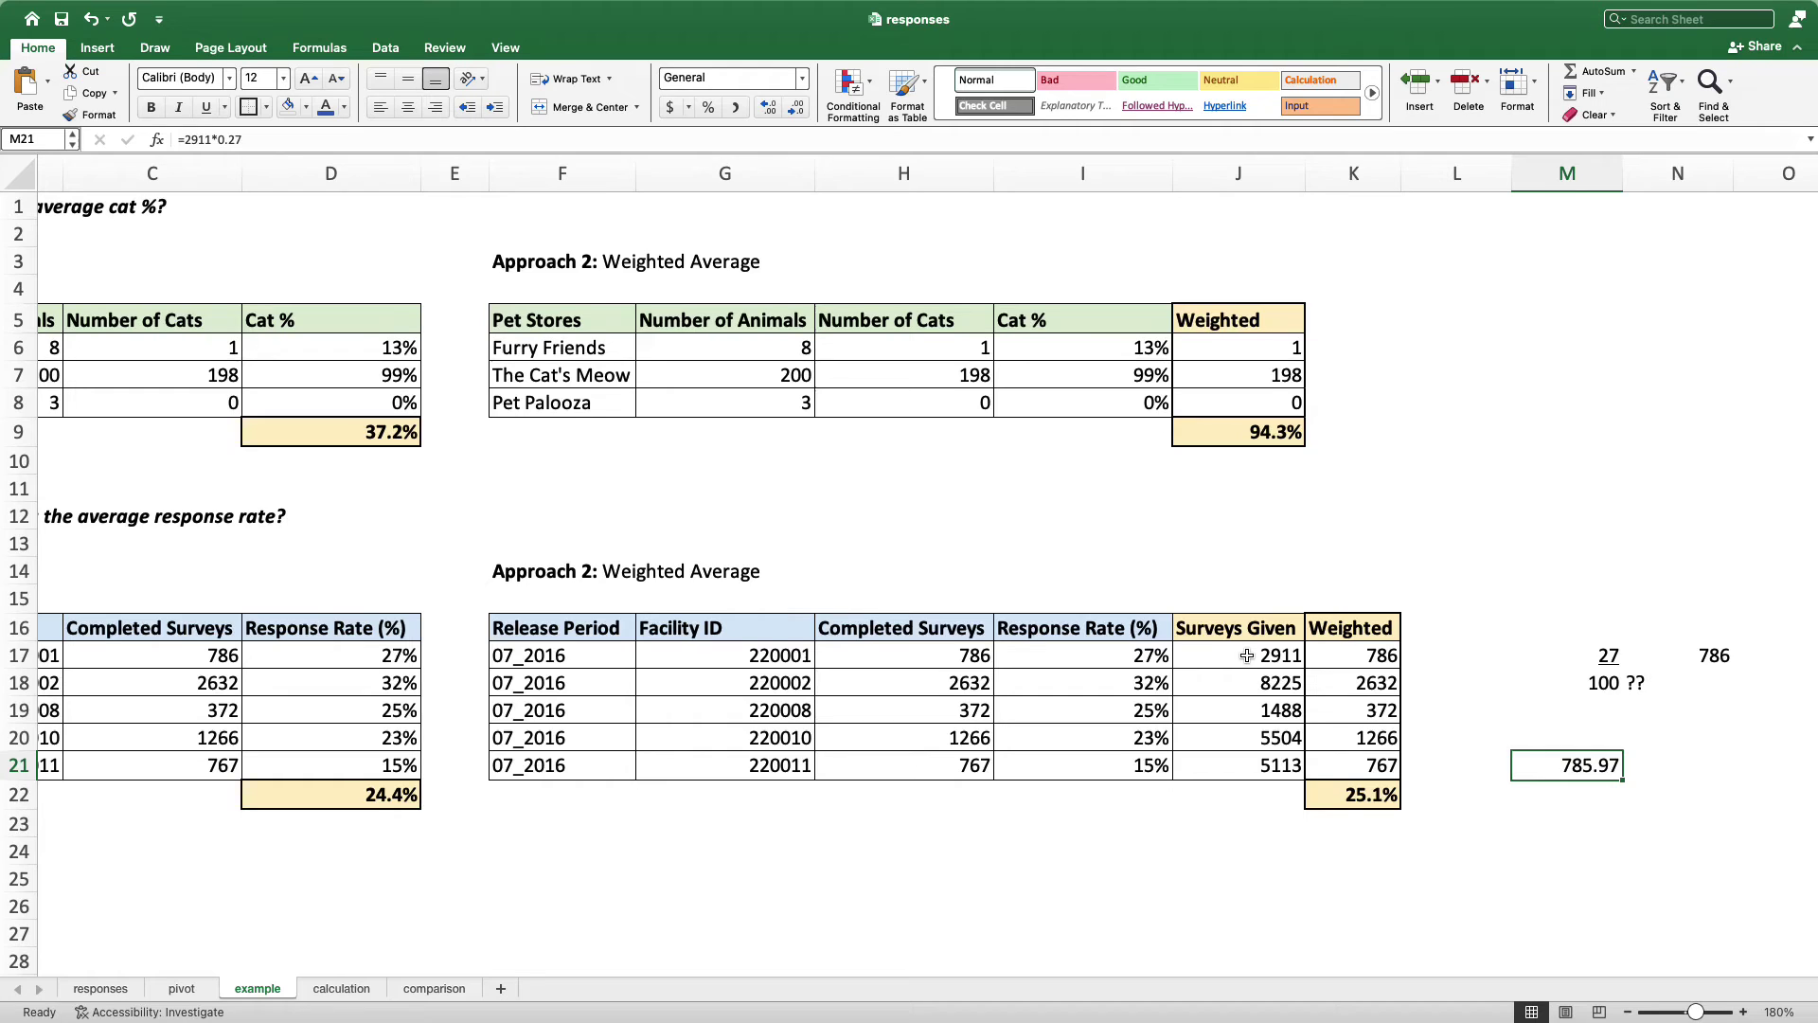
pyautogui.click(1114, 655)
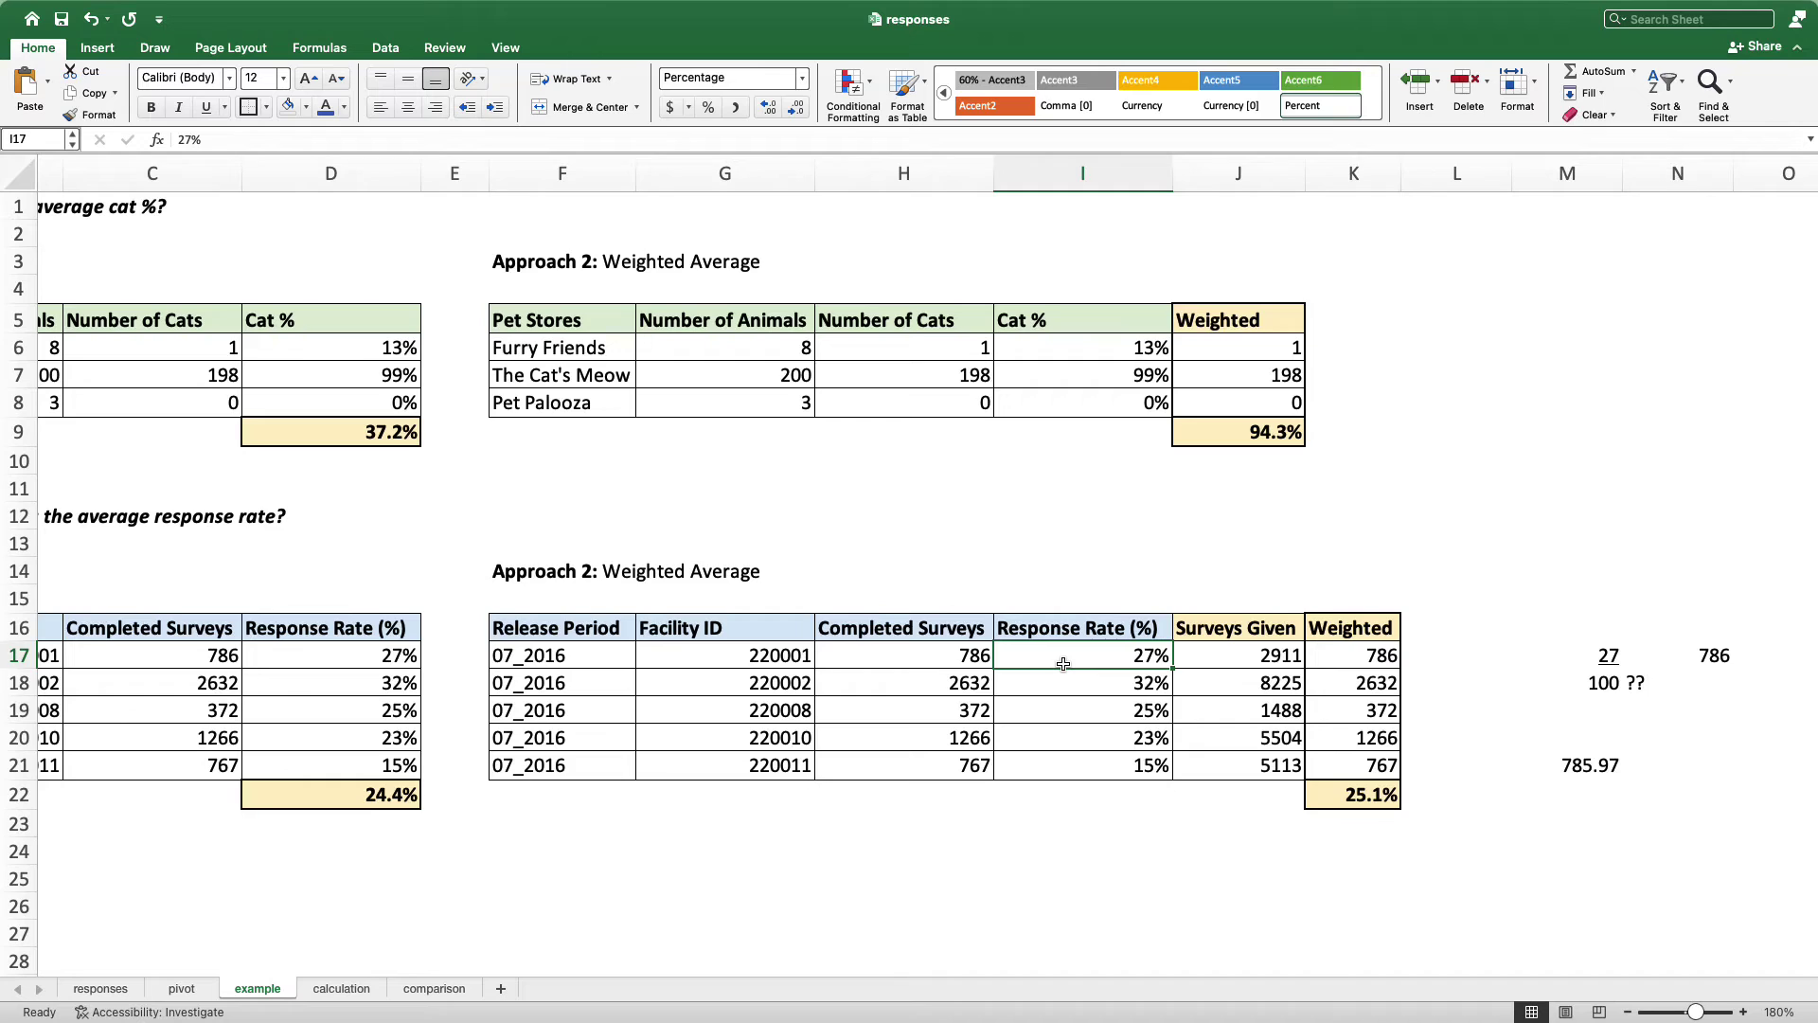
pyautogui.press('Right')
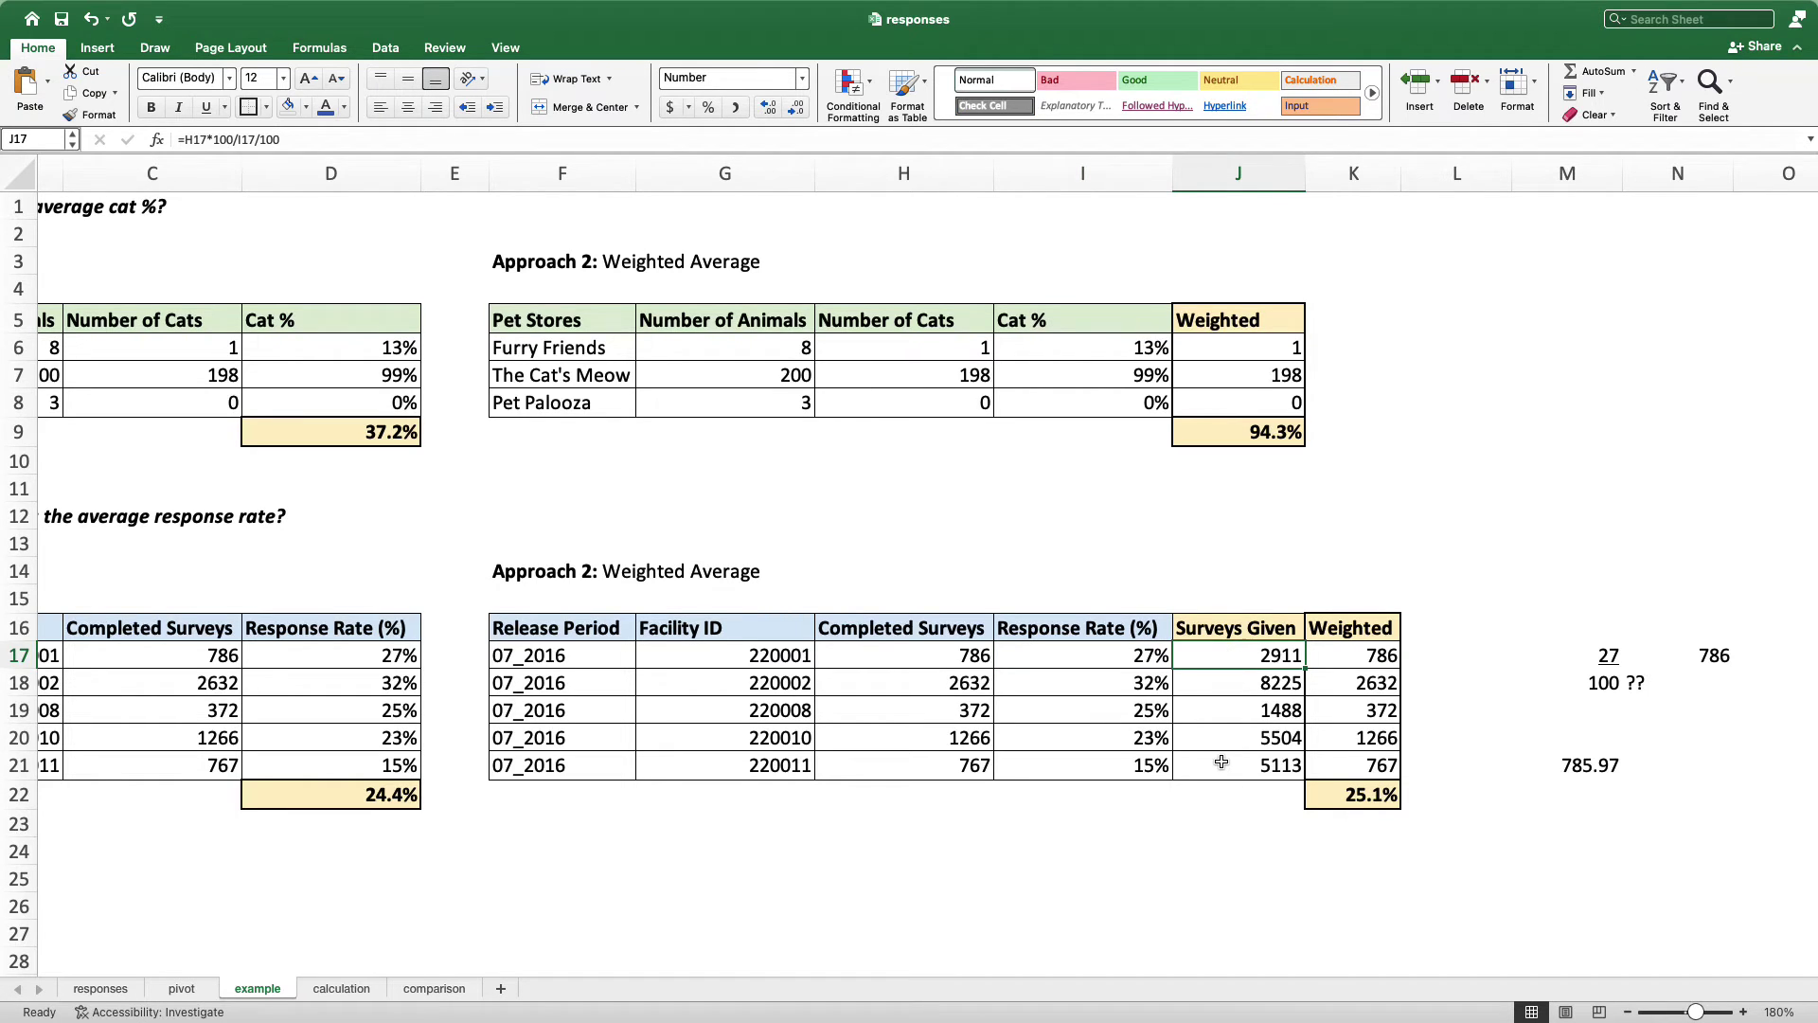
# Re-enter the Weighted formula in K17 as =I17*J17 and select the Weighted values K17:K21
pyautogui.click(1353, 653)
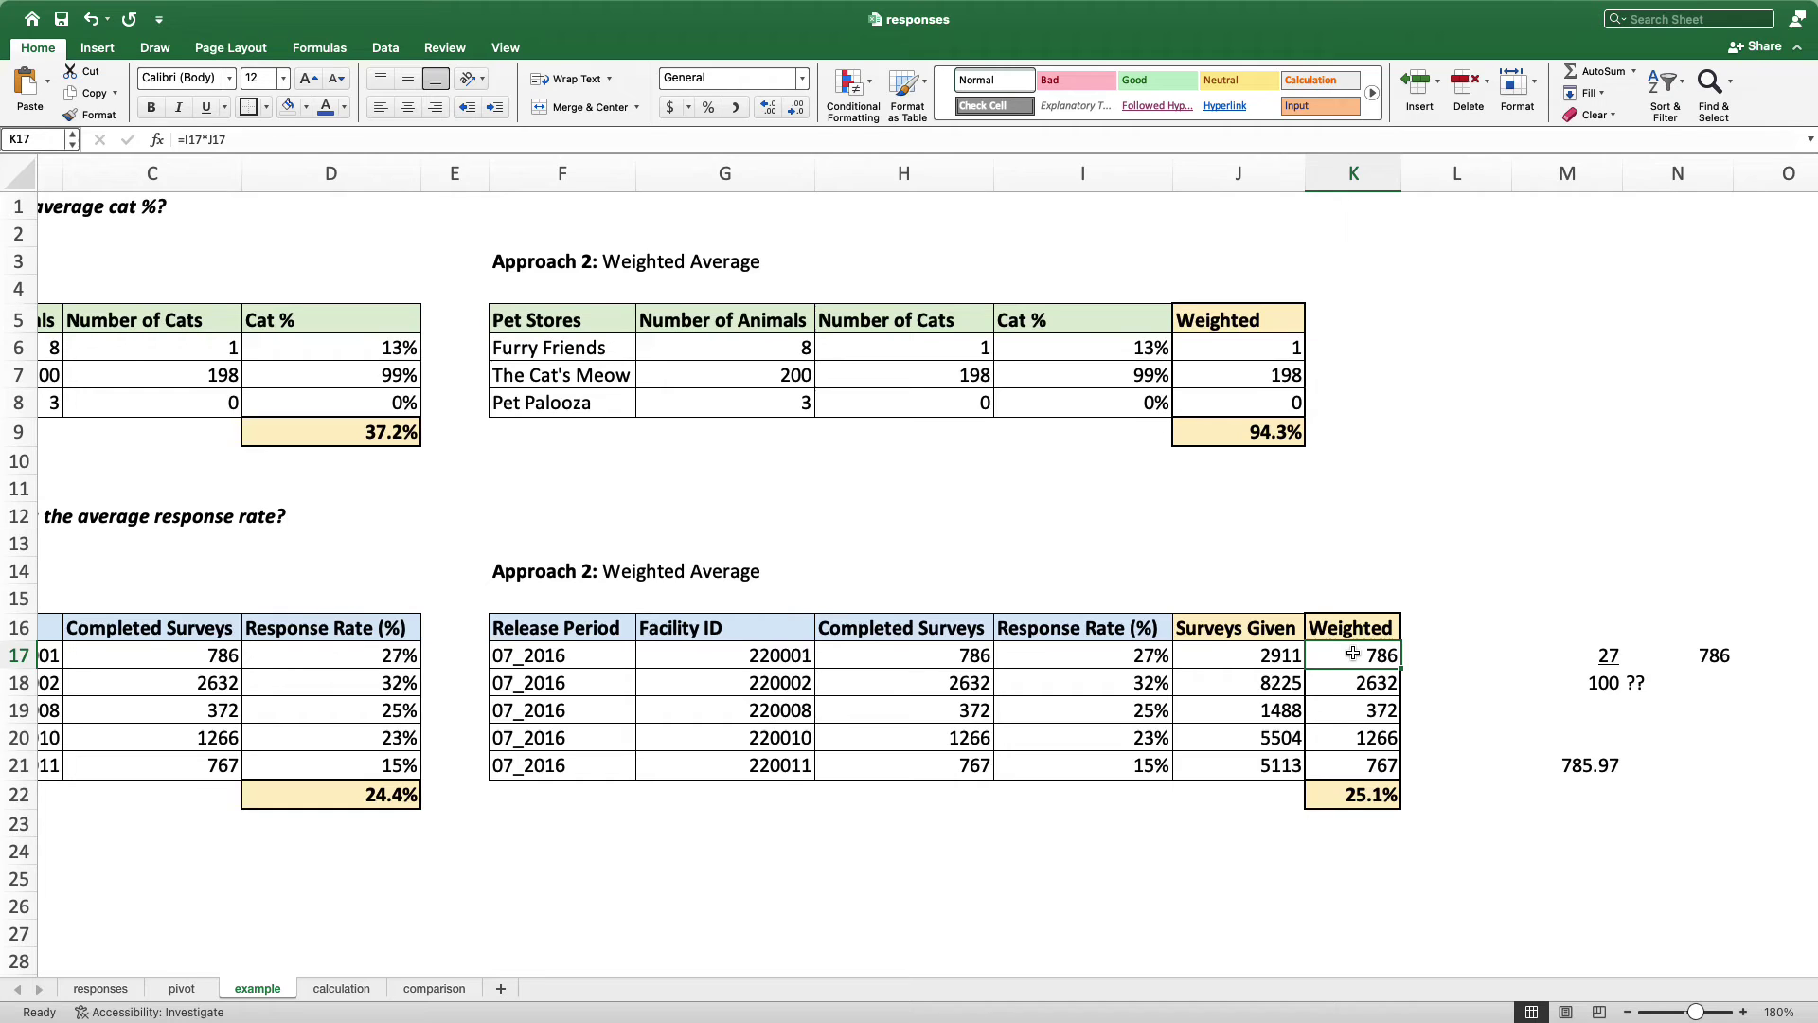
pyautogui.write('=')
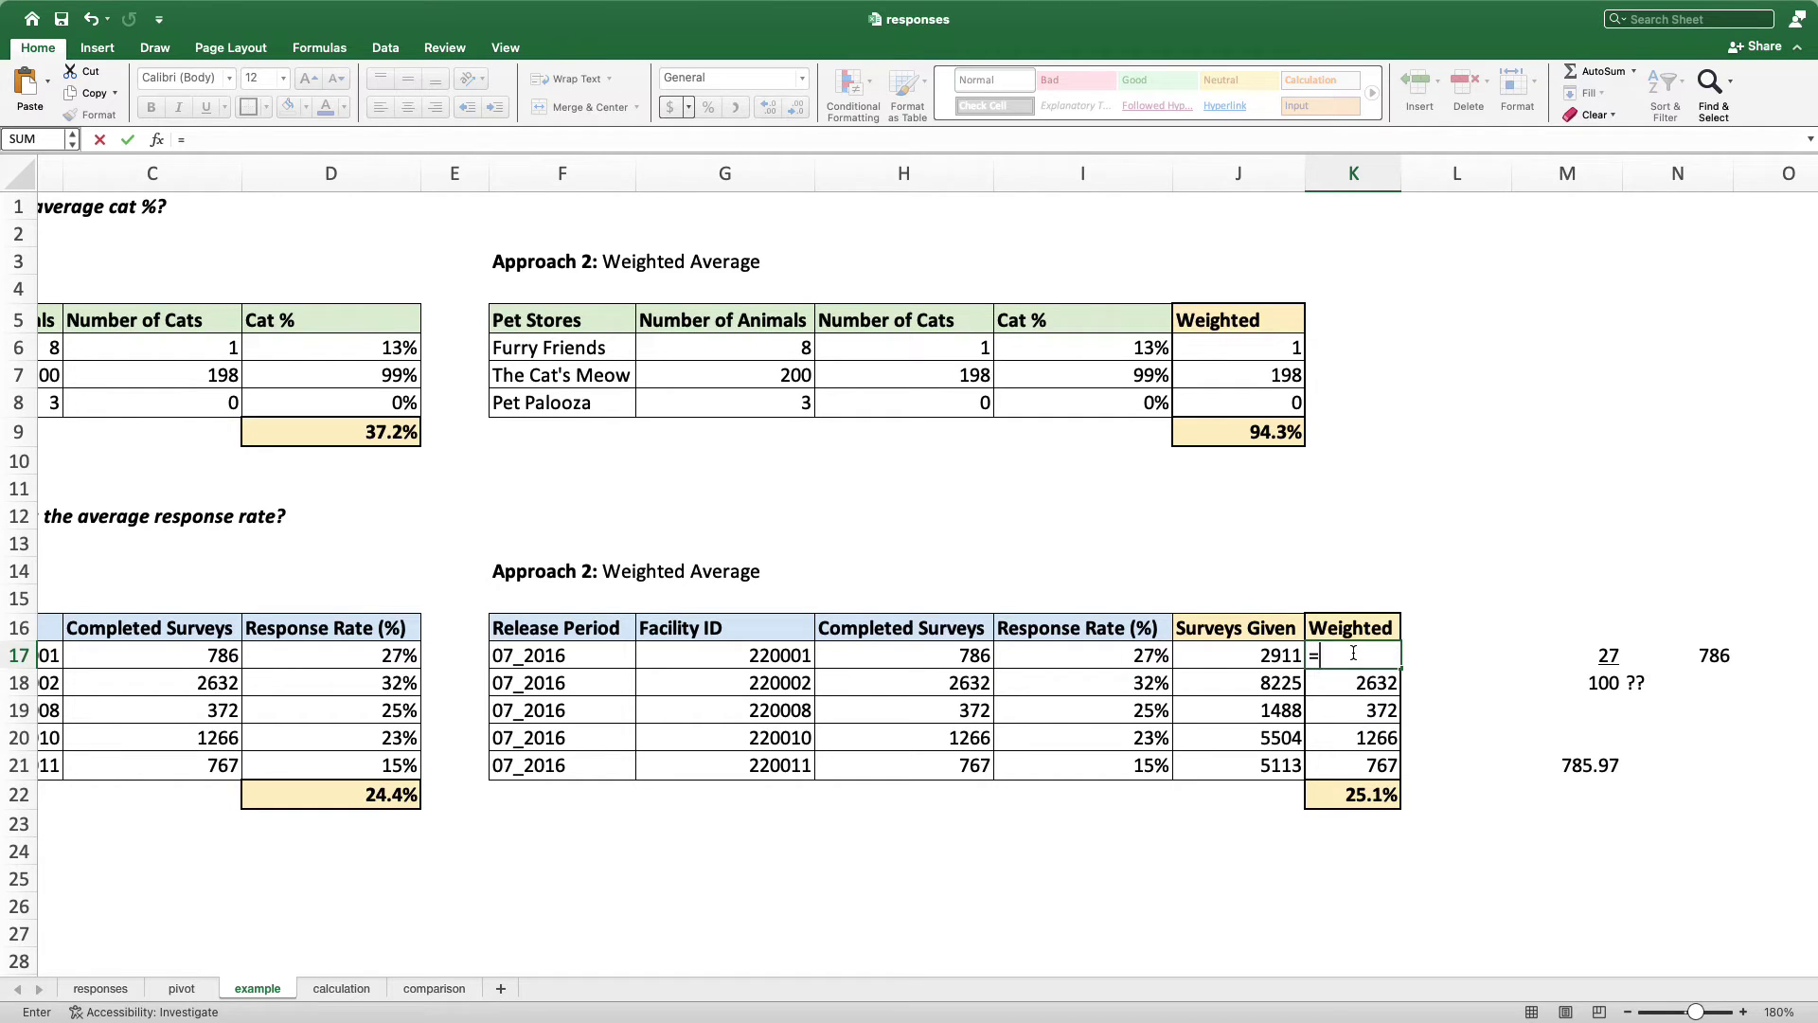
pyautogui.click(1110, 650)
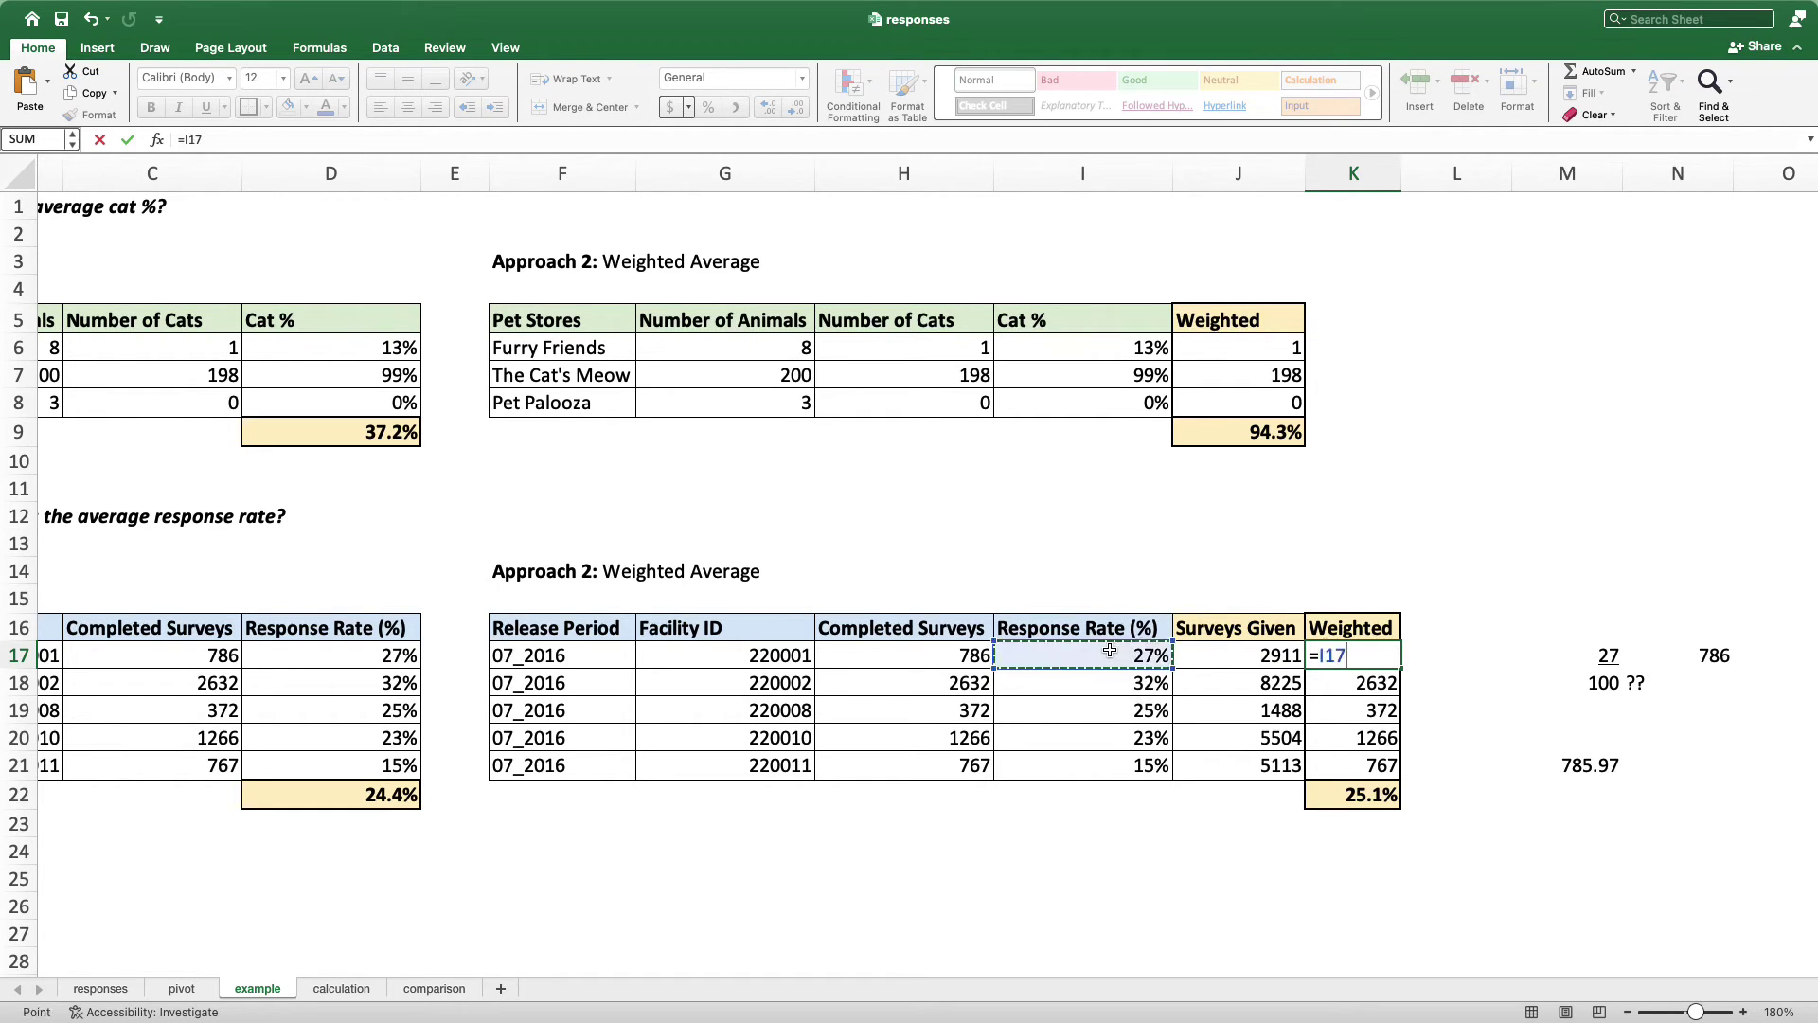
pyautogui.write('*')
pyautogui.click(1218, 654)
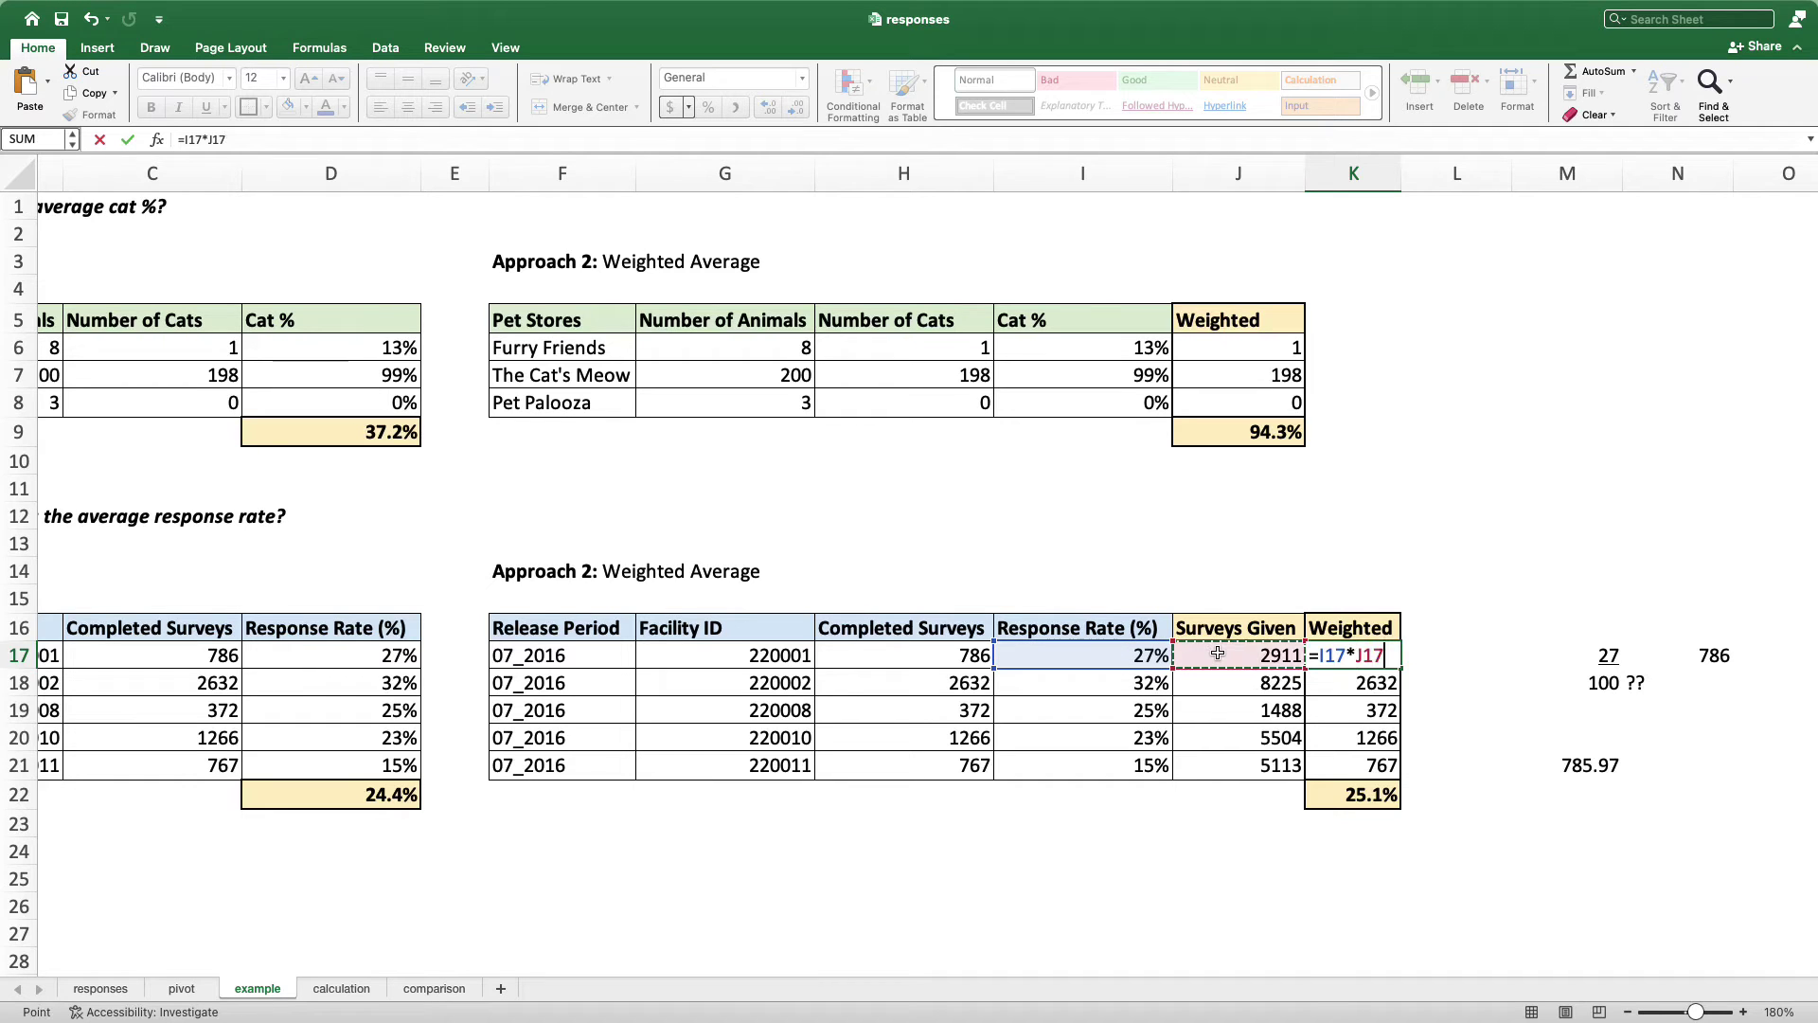
pyautogui.hotkey('ctrl', 'Return')
pyautogui.hotkey('shift', 'Down')
pyautogui.hotkey('shift', 'Down')
pyautogui.hotkey('shift', 'Down')
pyautogui.hotkey('shift', 'Down')
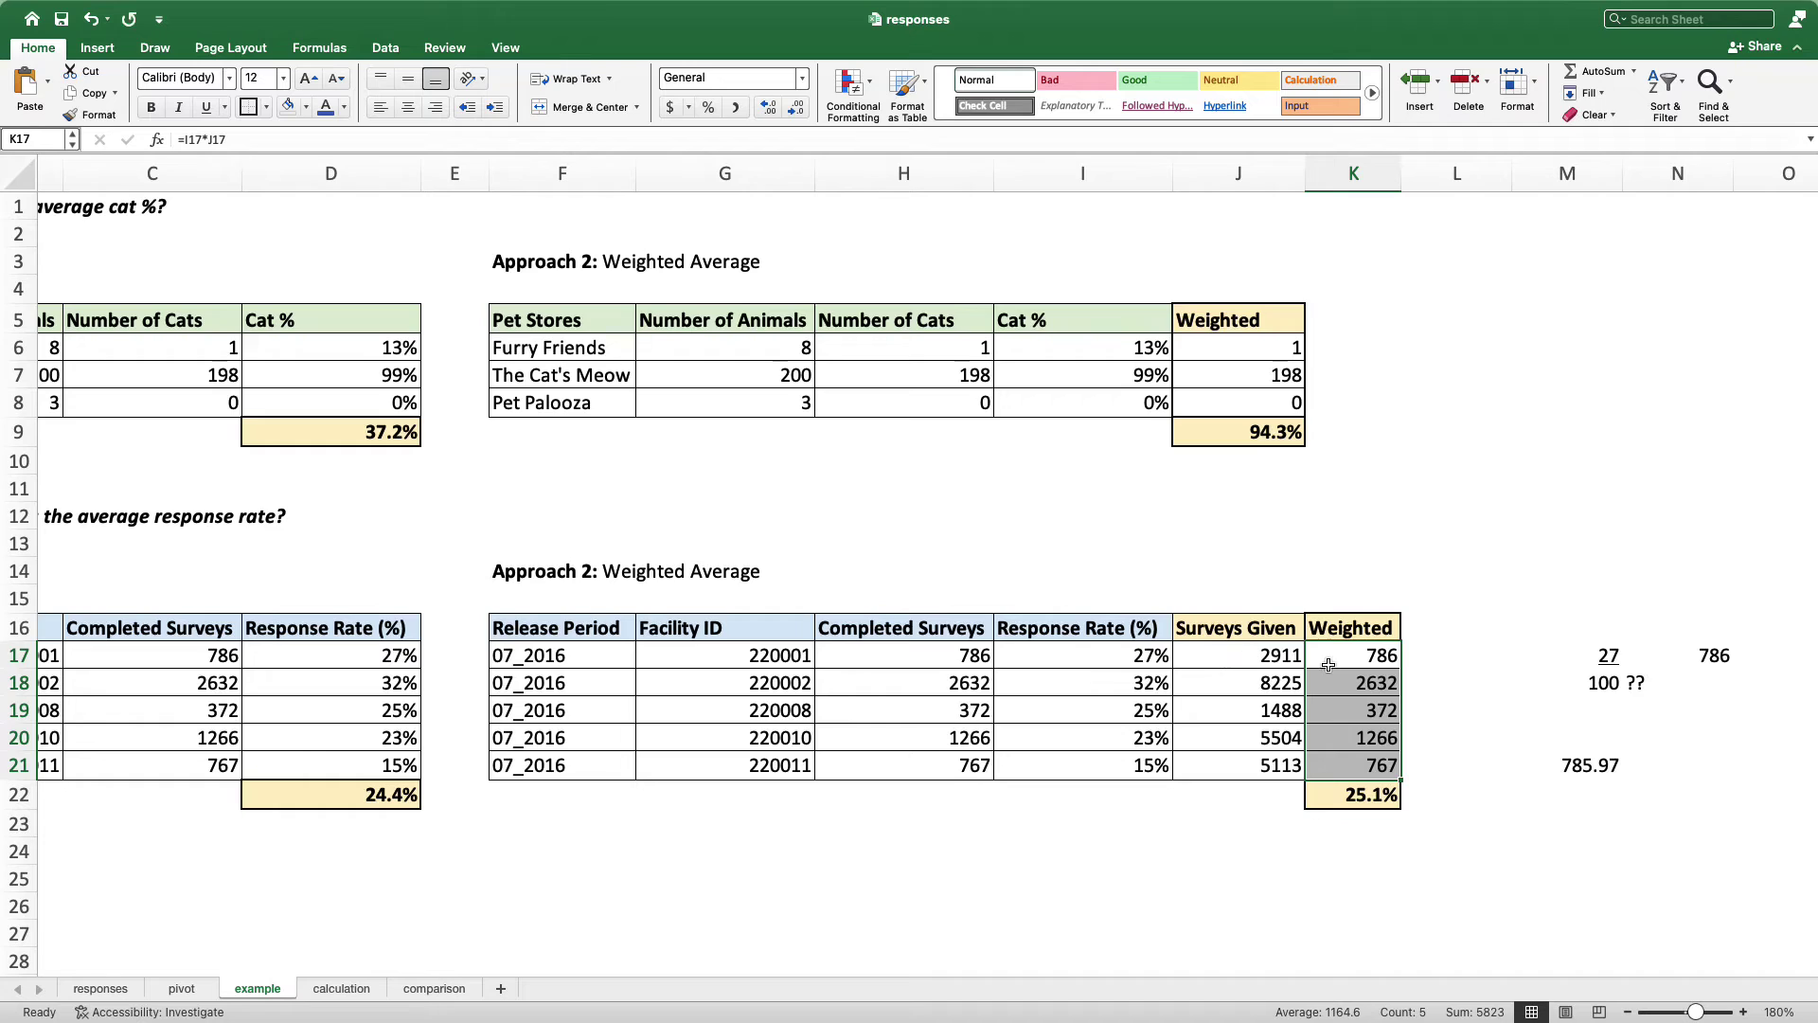
# Calculate the weighted average response rate in K22 with =SUM(K17:K21)/SUM(J17:J21)
pyautogui.click(1343, 796)
pyautogui.write('=')
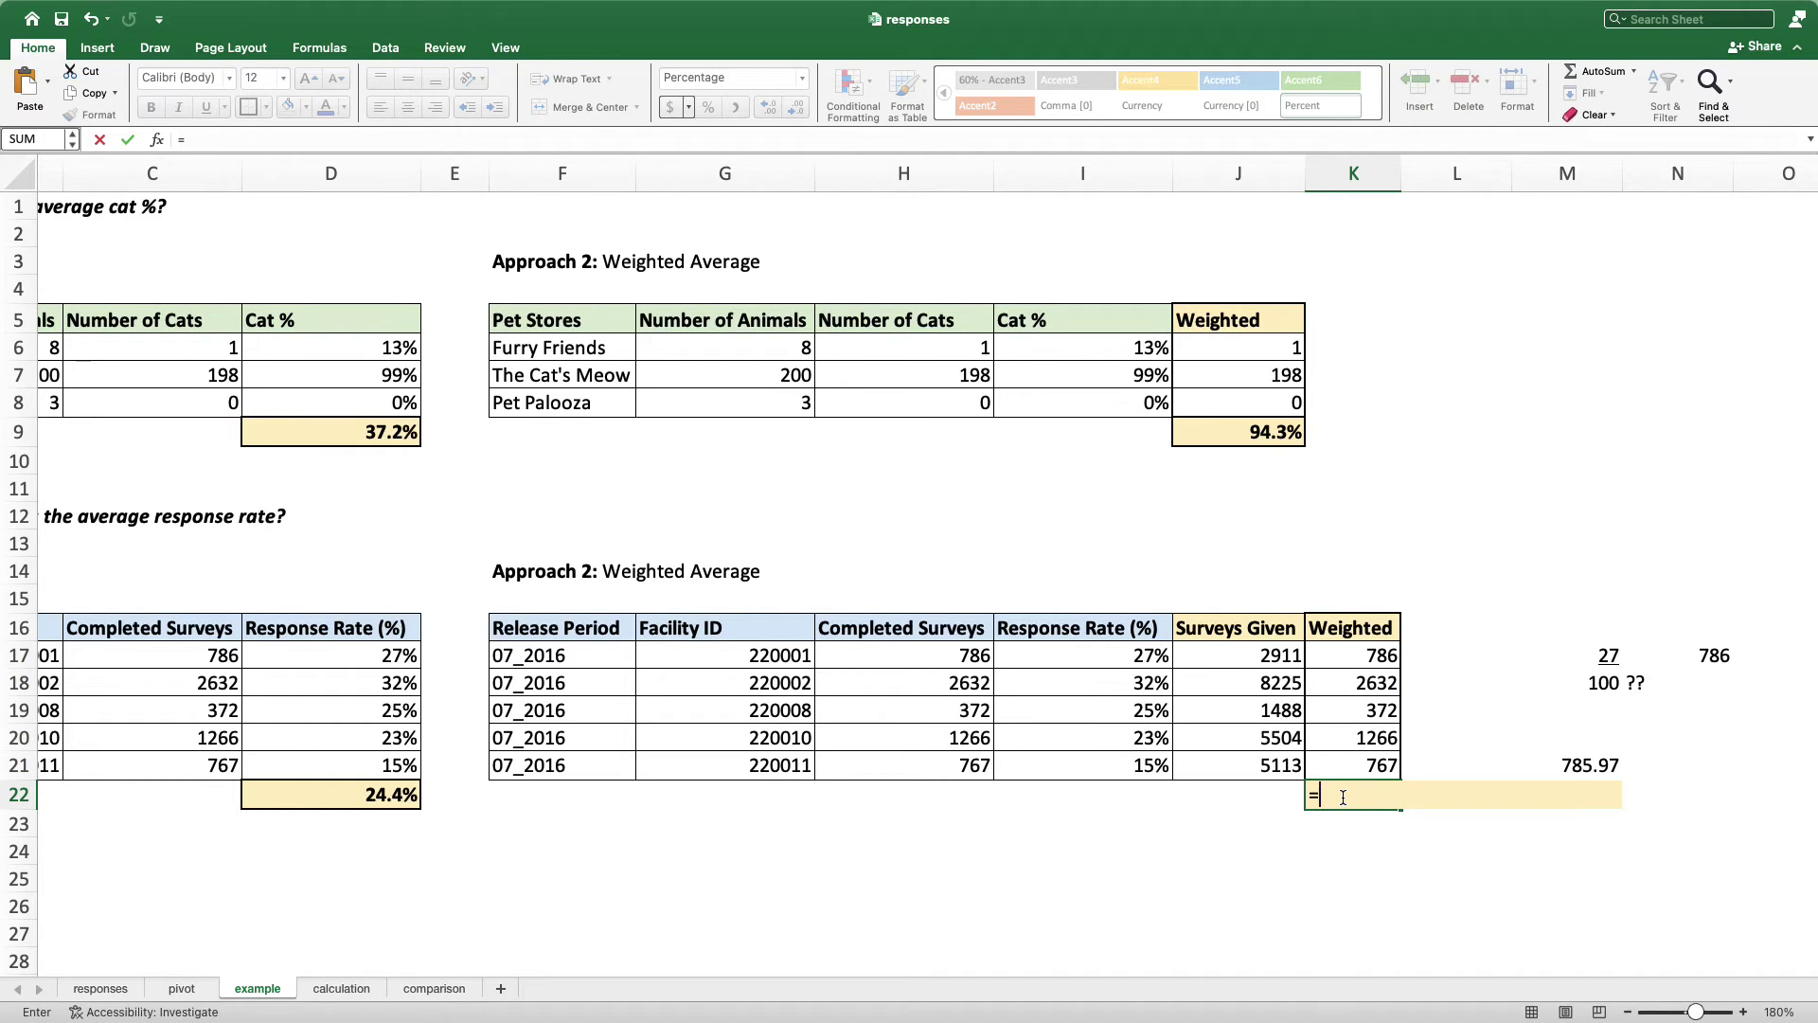
pyautogui.write('sum(')
pyautogui.moveTo(1349, 655); pyautogui.dragTo(1348, 759)
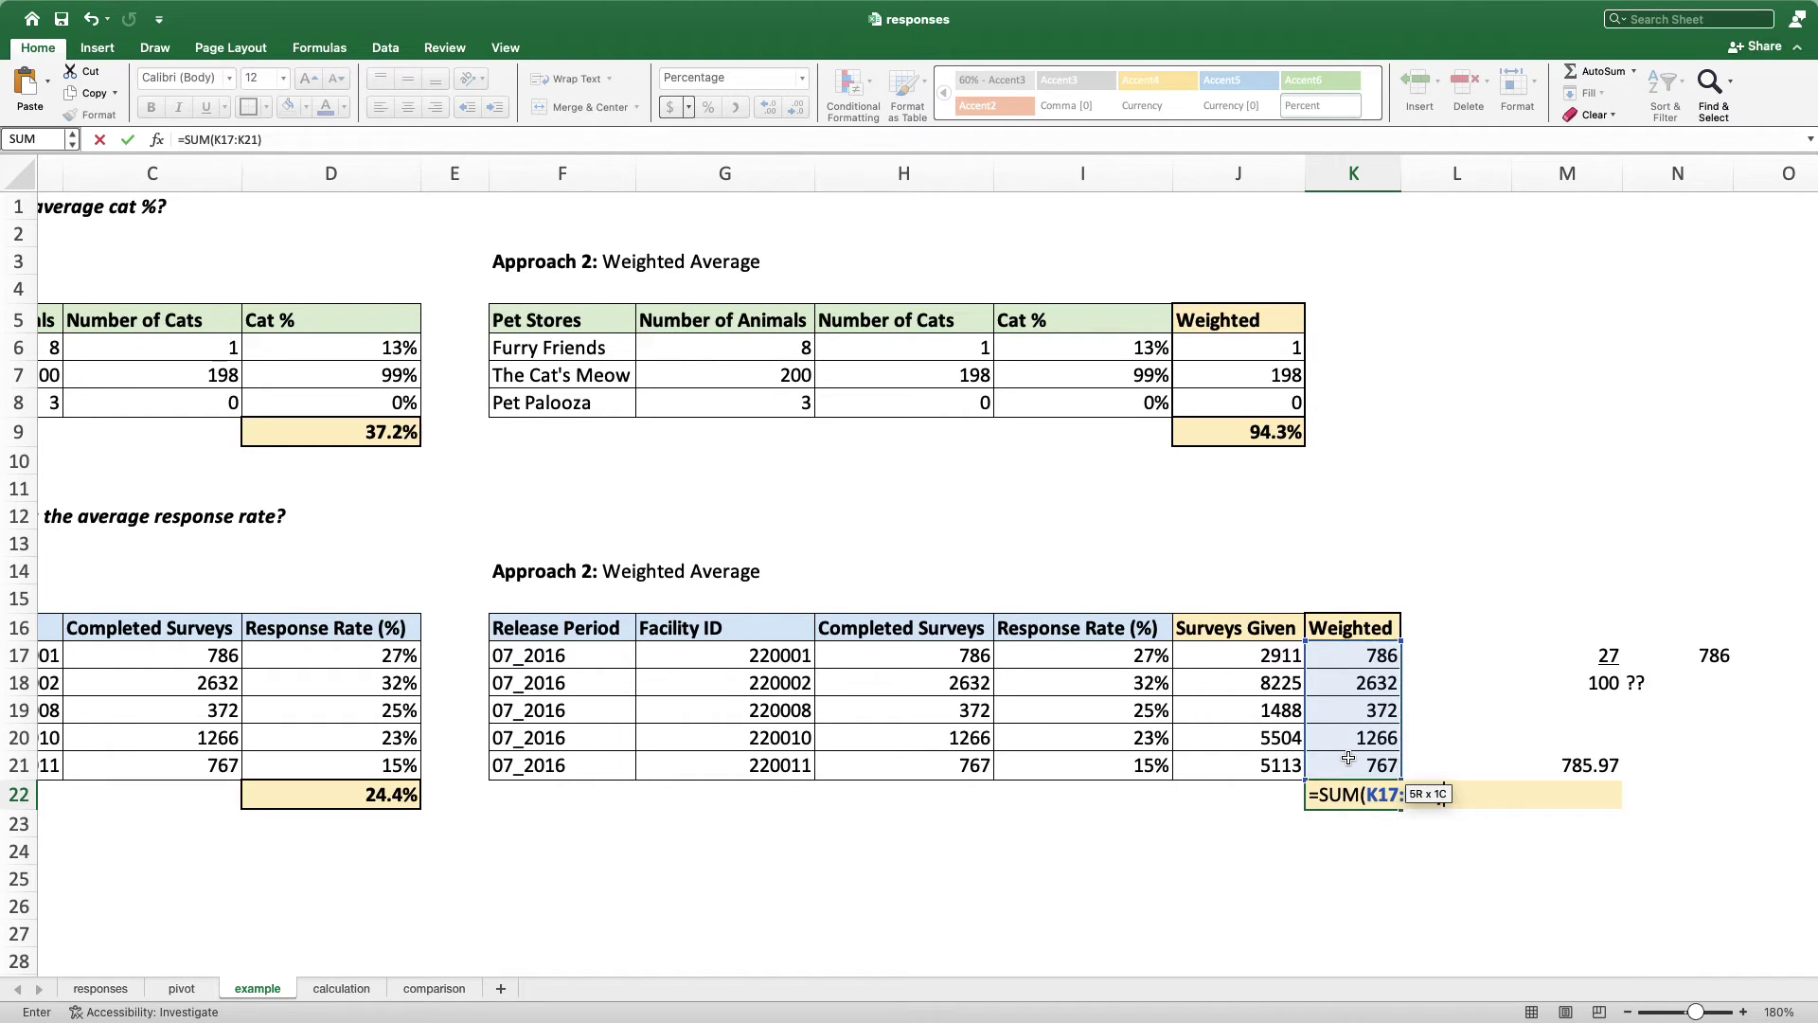
pyautogui.write(')/sum(')
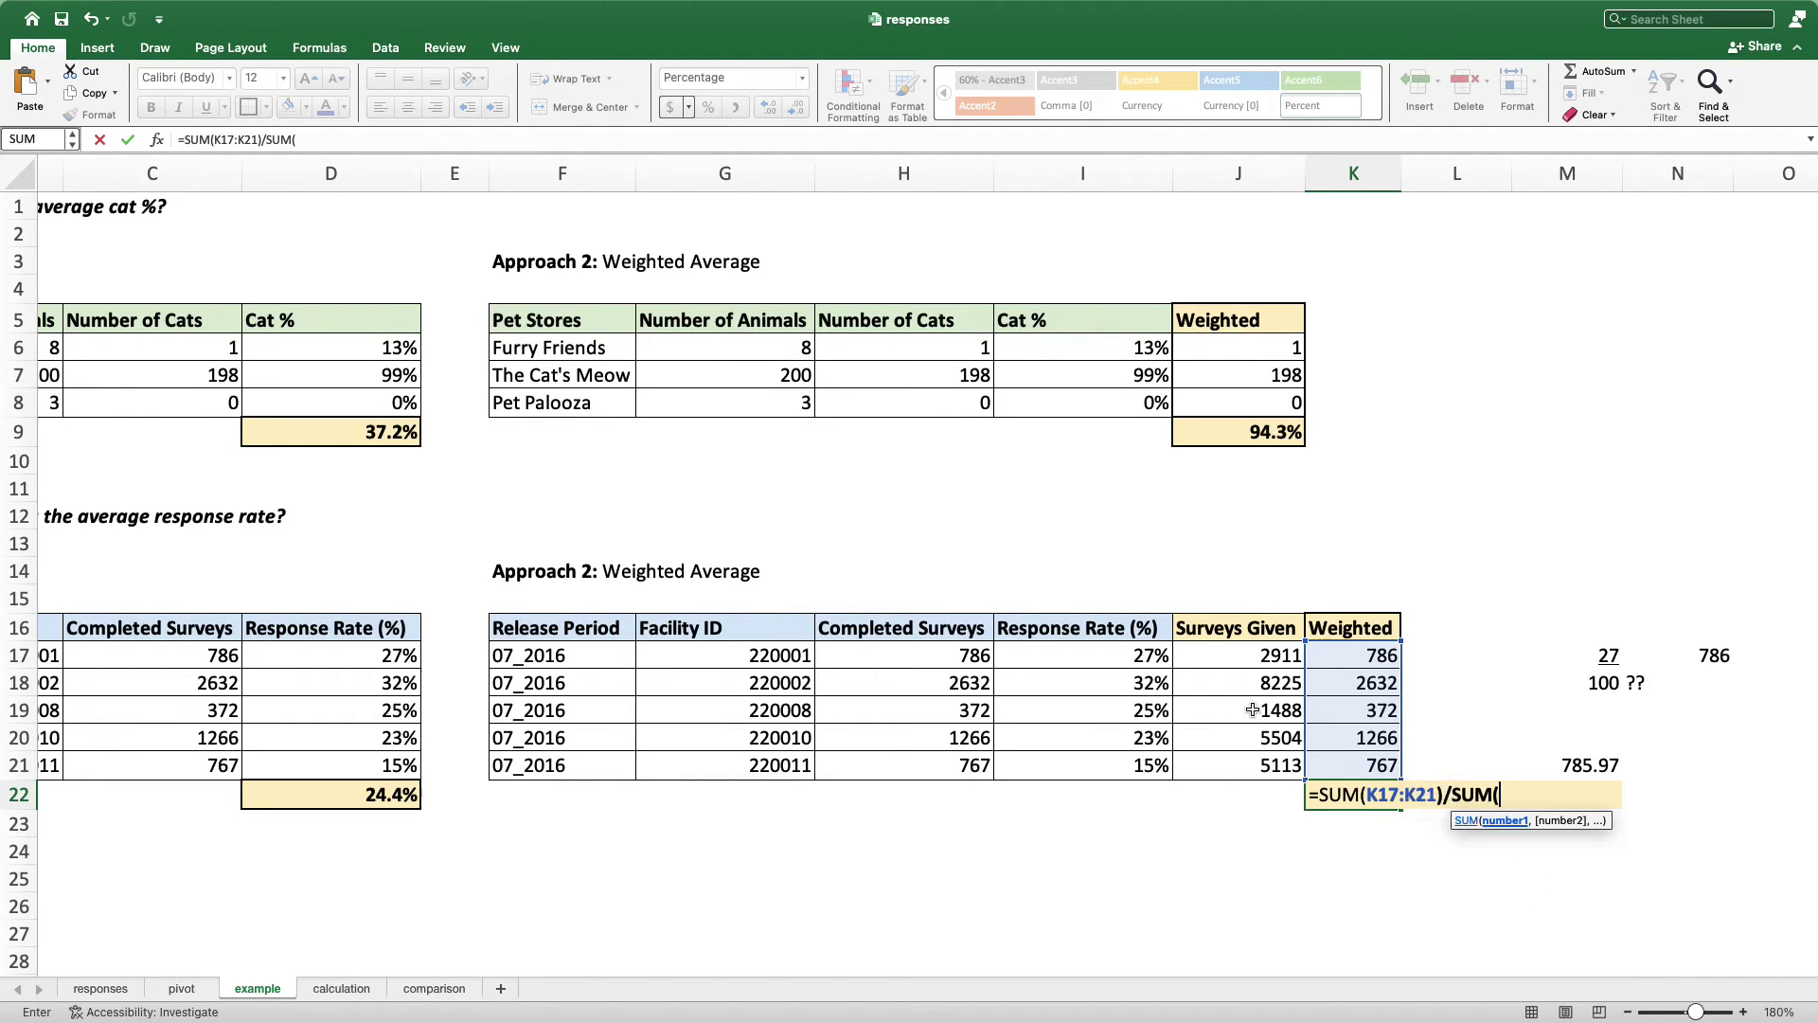
pyautogui.moveTo(1227, 648); pyautogui.dragTo(1236, 767)
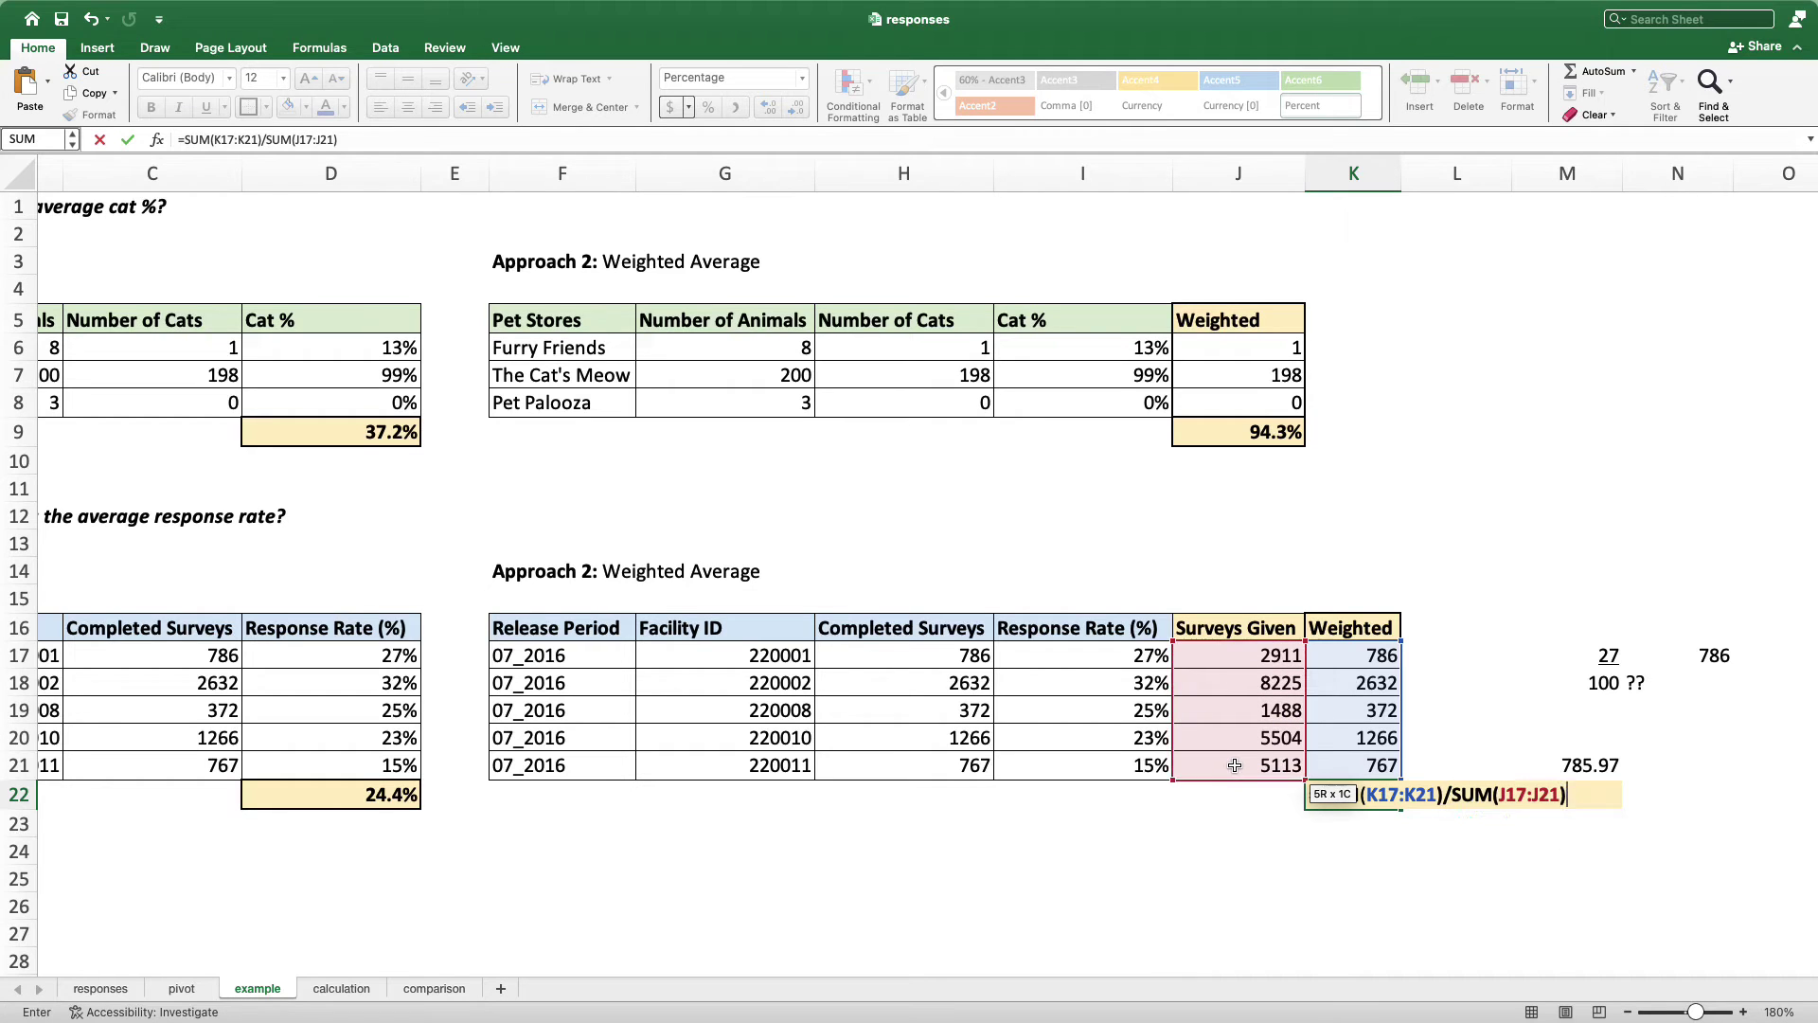
pyautogui.press('Return')
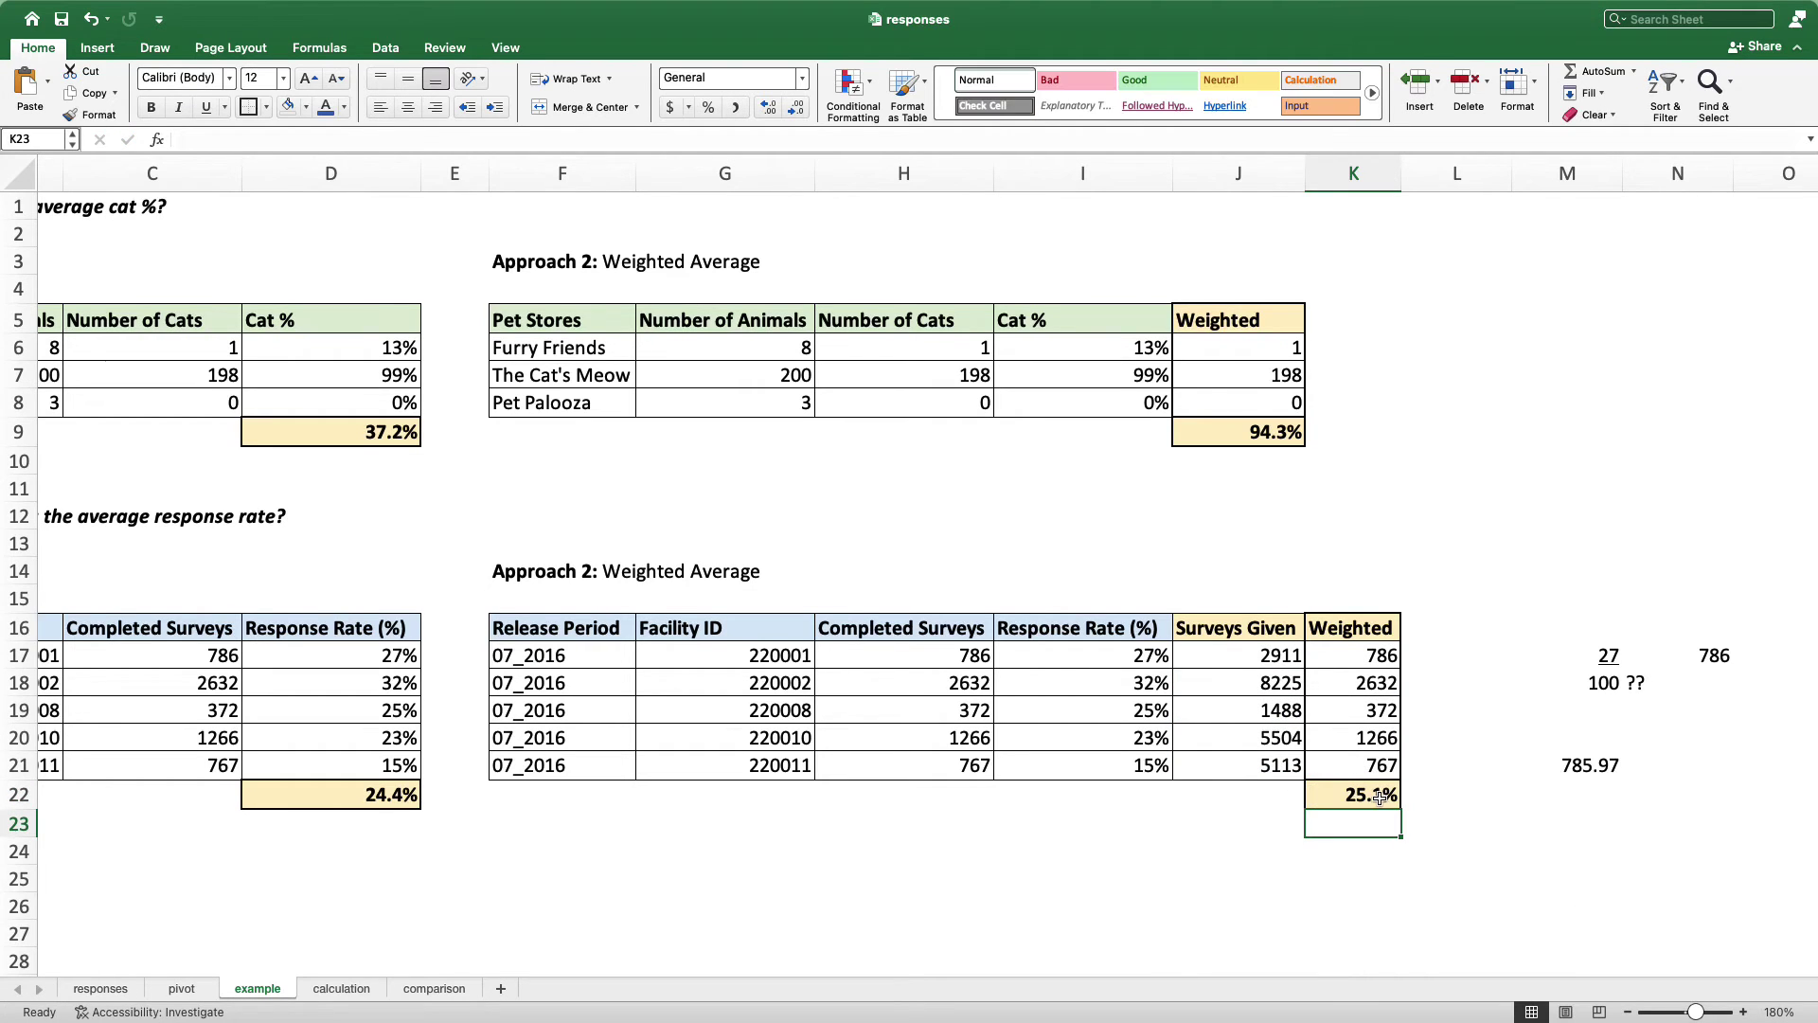
# Compare the unweighted average in D22 with the weighted one, and remove the blank rectangle covering the note in row 25
pyautogui.click(1437, 796)
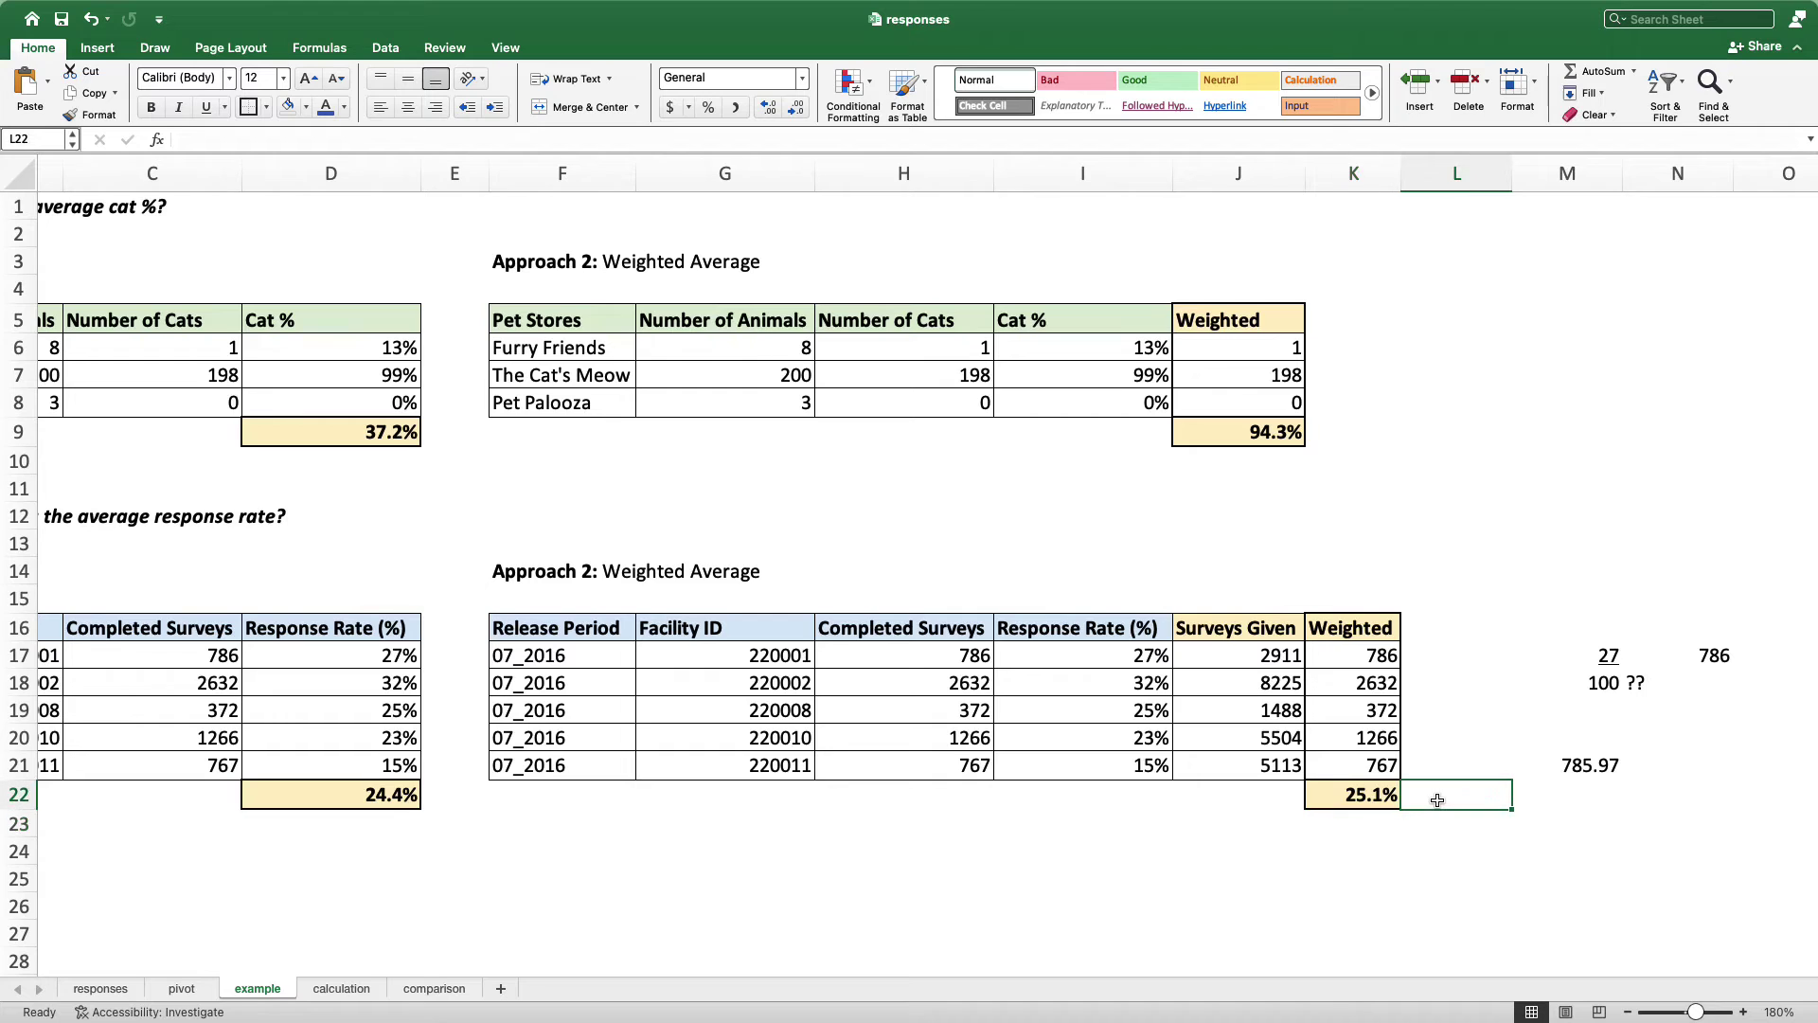
pyautogui.click(339, 801)
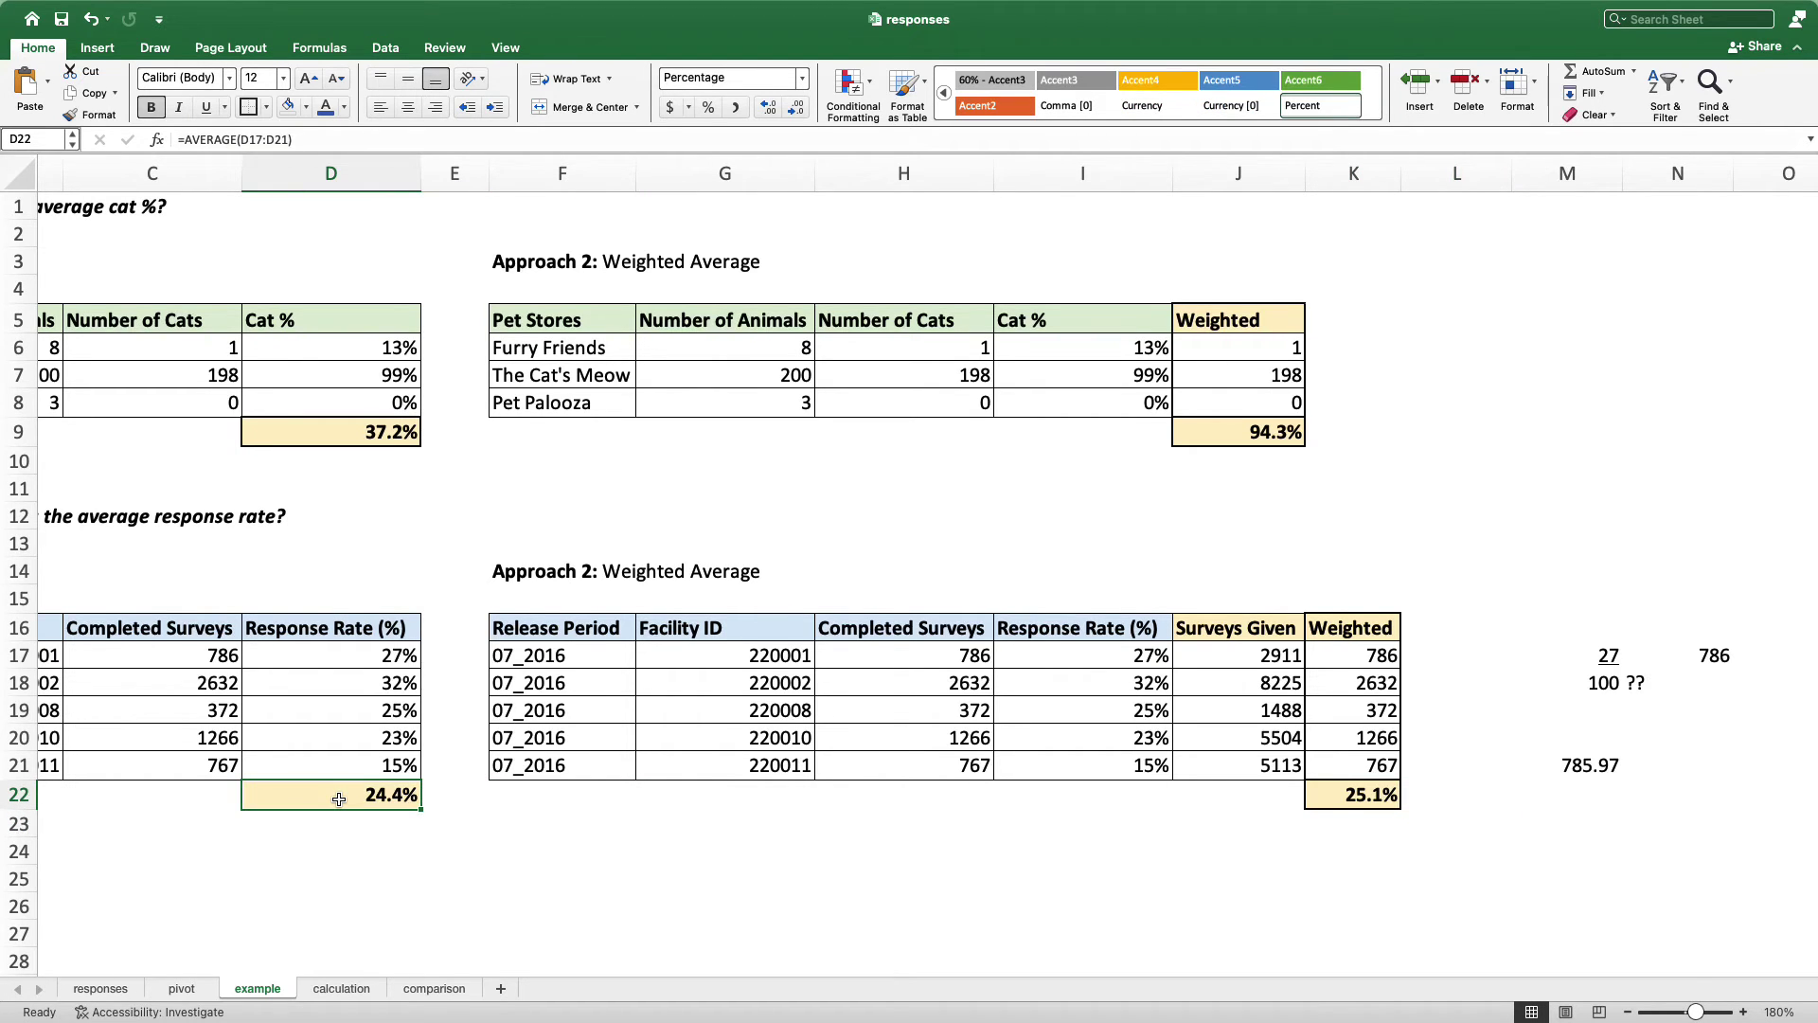
pyautogui.hscroll(-5, 339, 800)
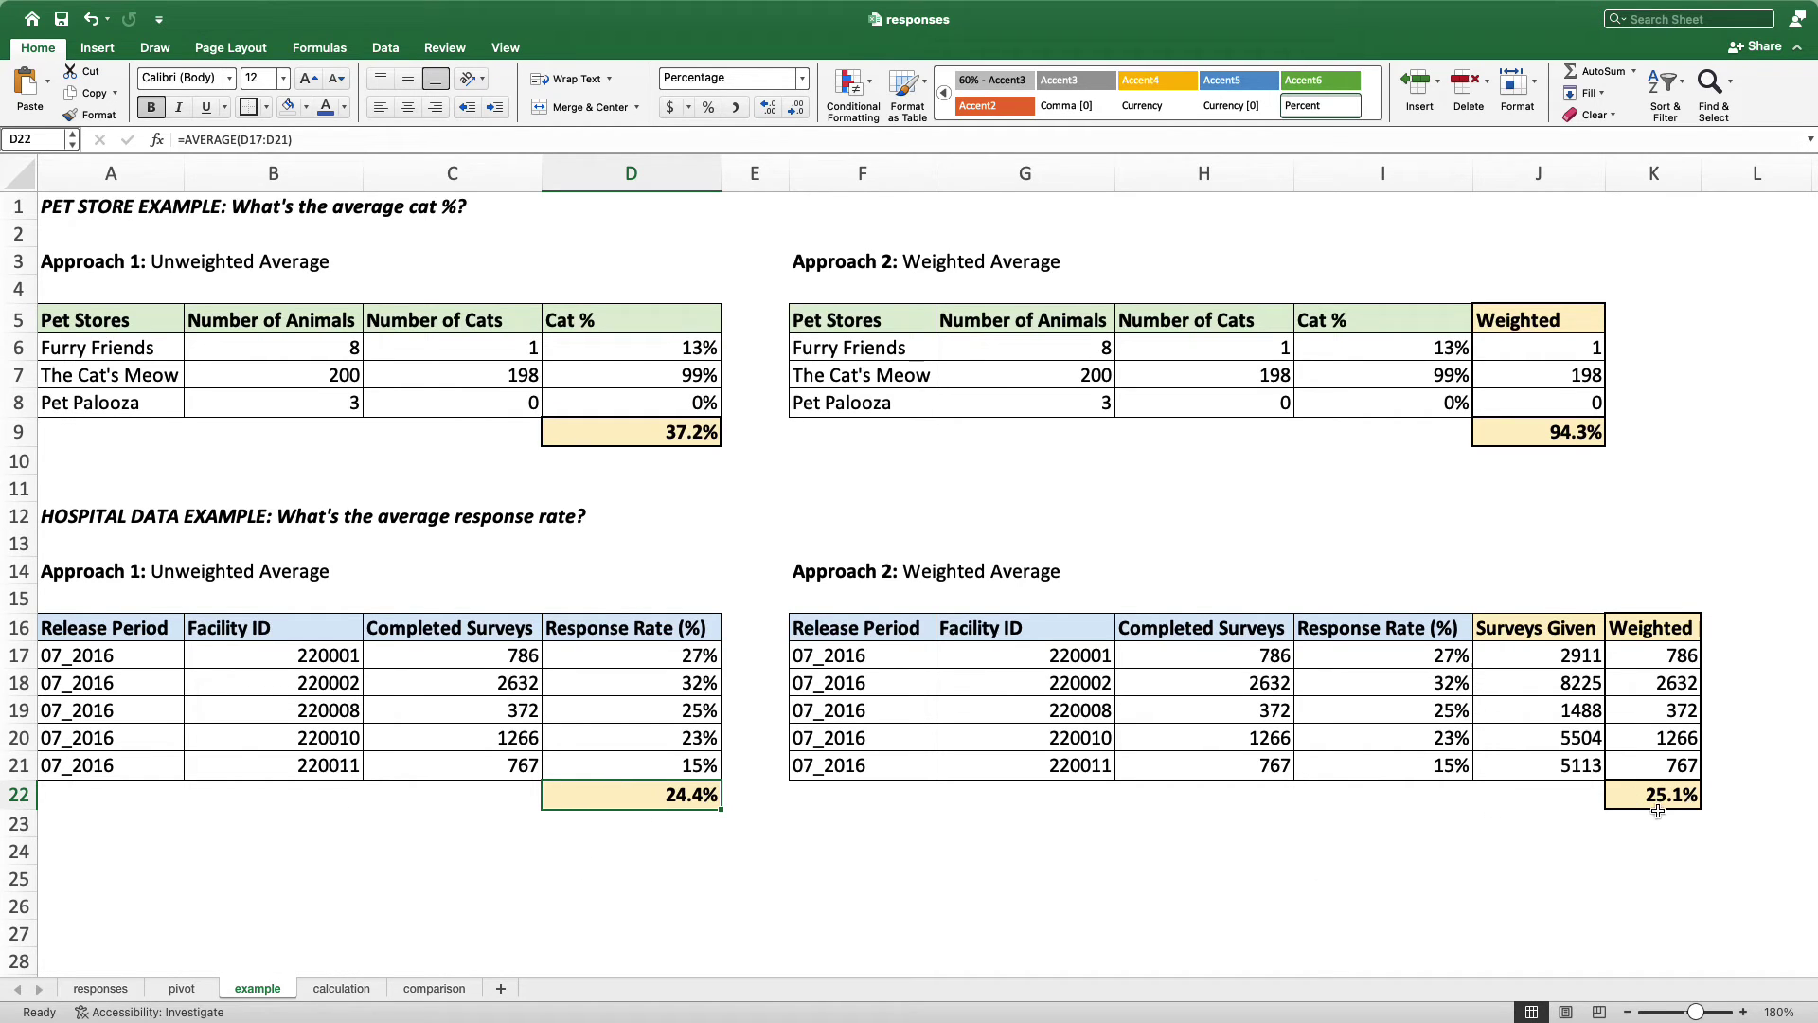
pyautogui.write('This is the average of the response rates for each hospital, not the overall average response rate.')
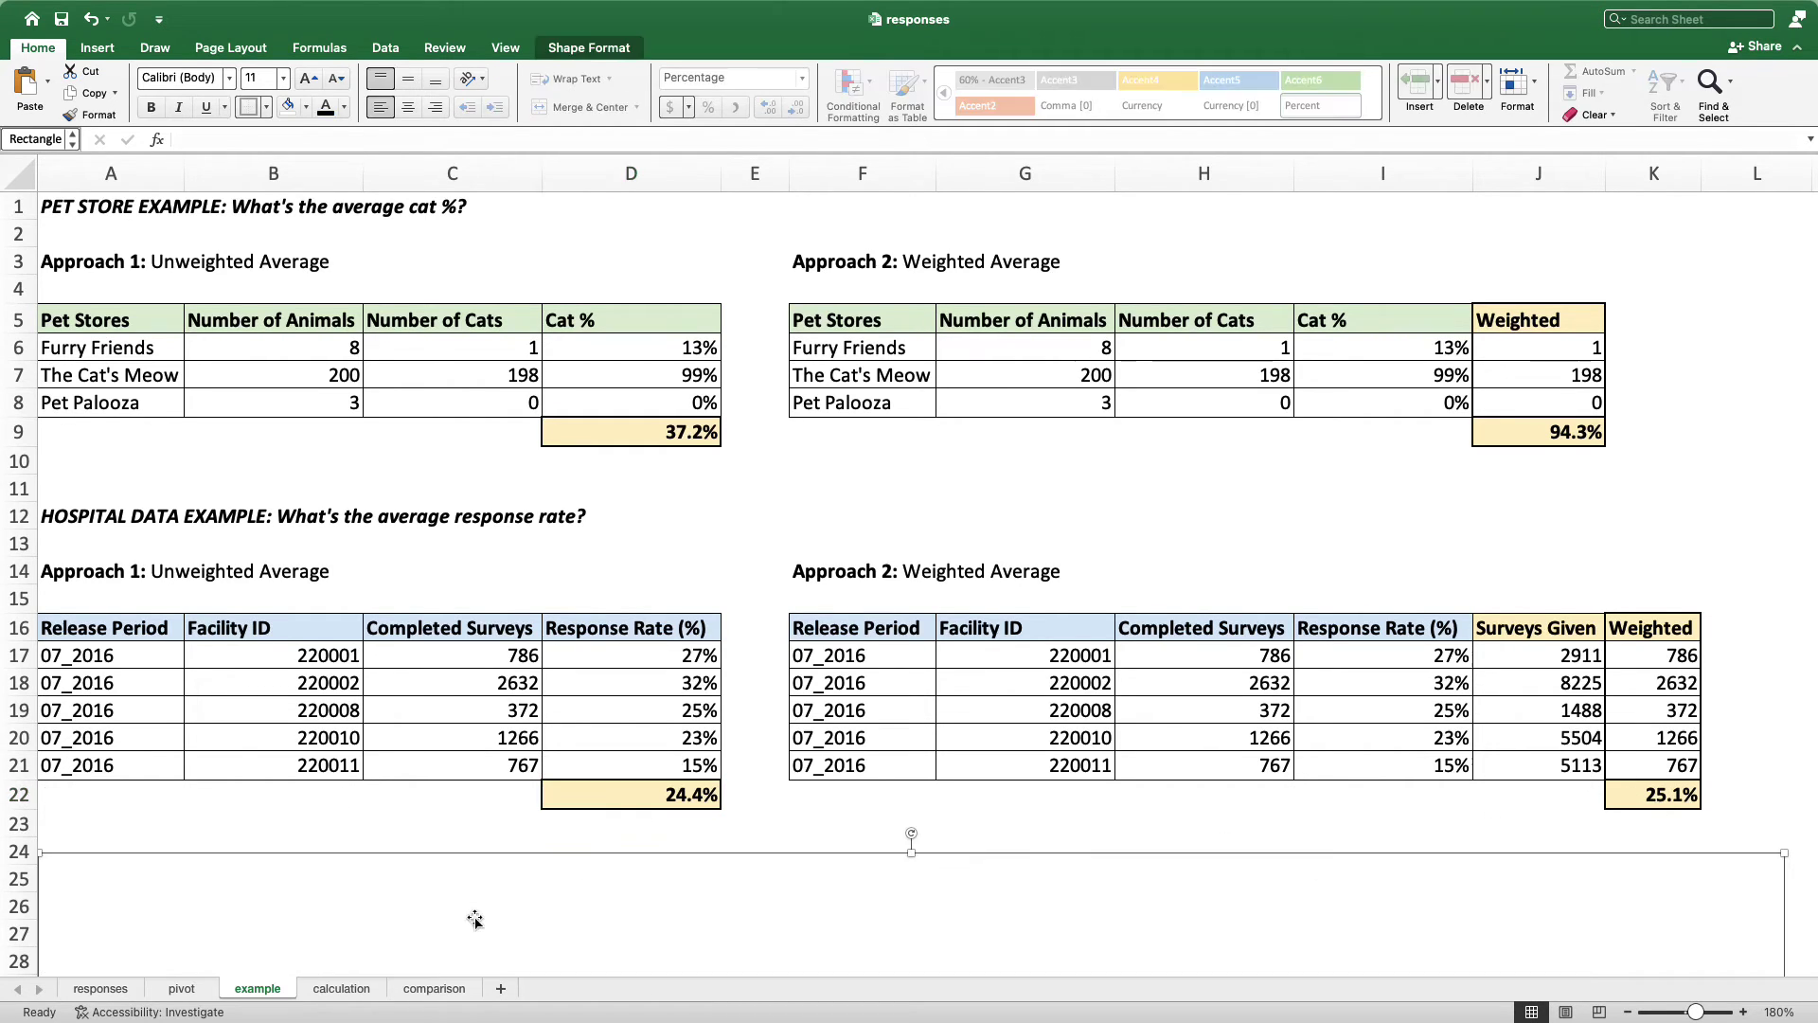
pyautogui.press('Escape')
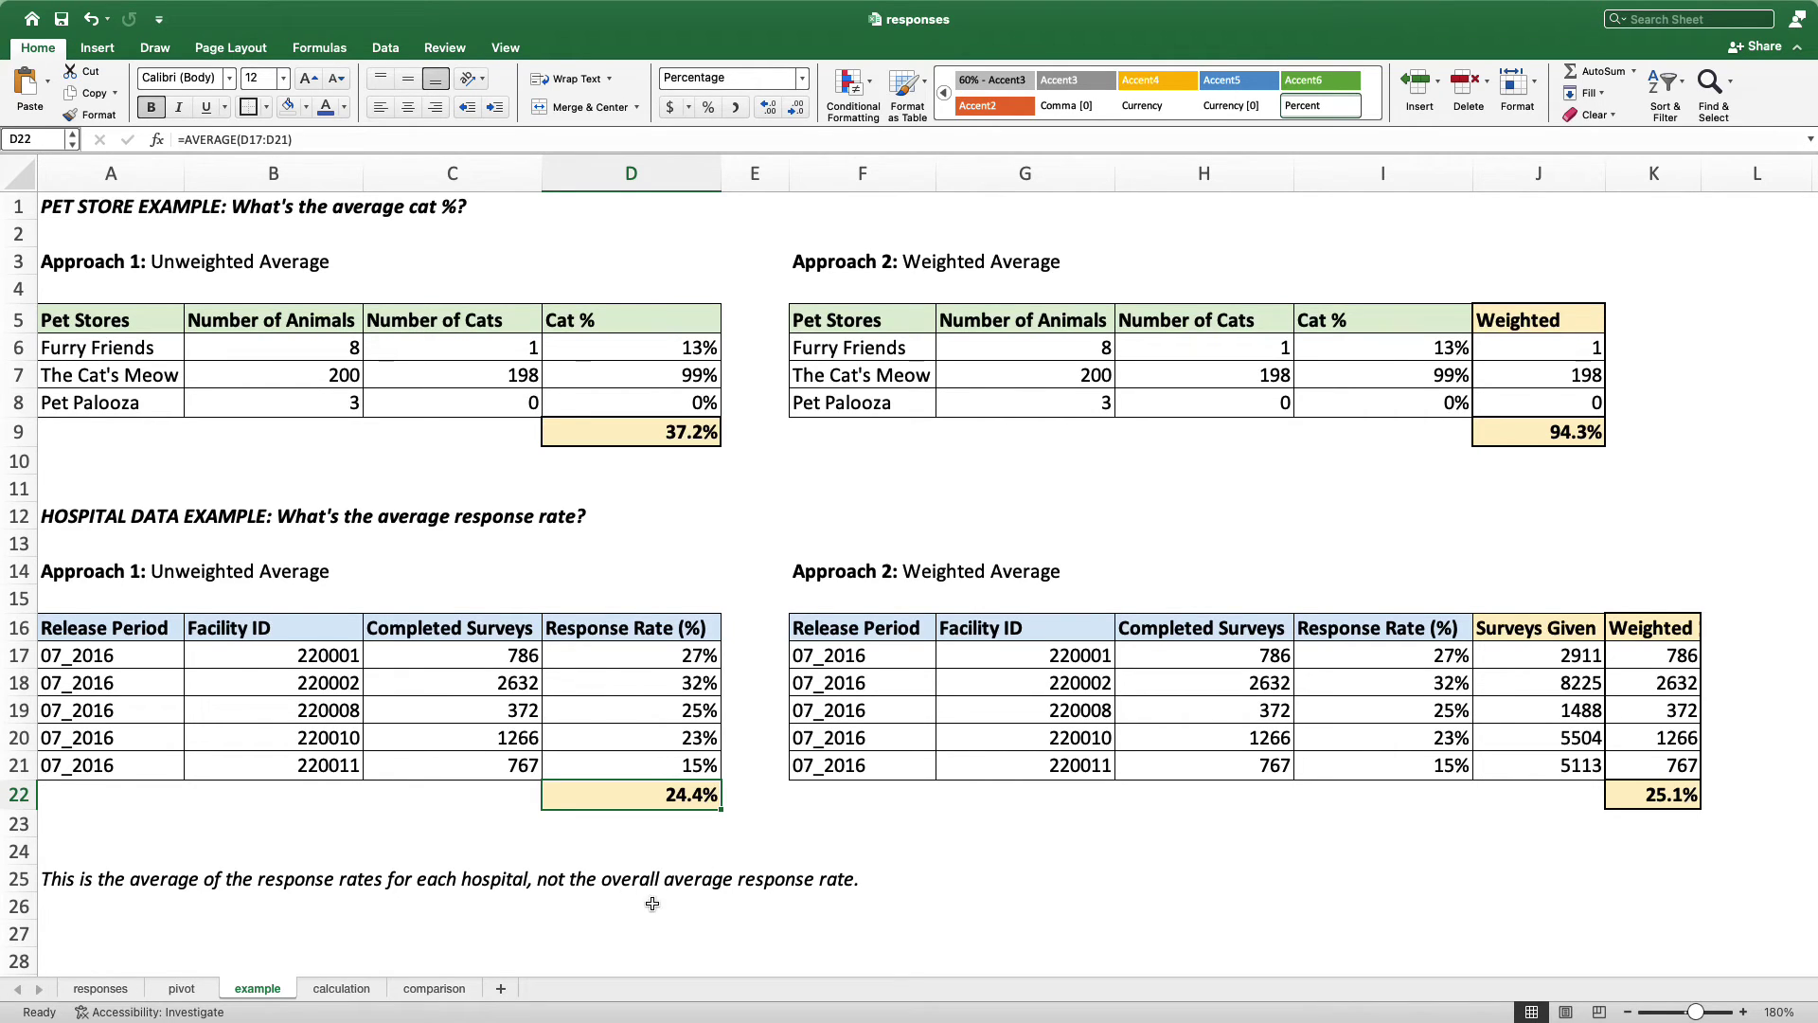
pyautogui.click(832, 573)
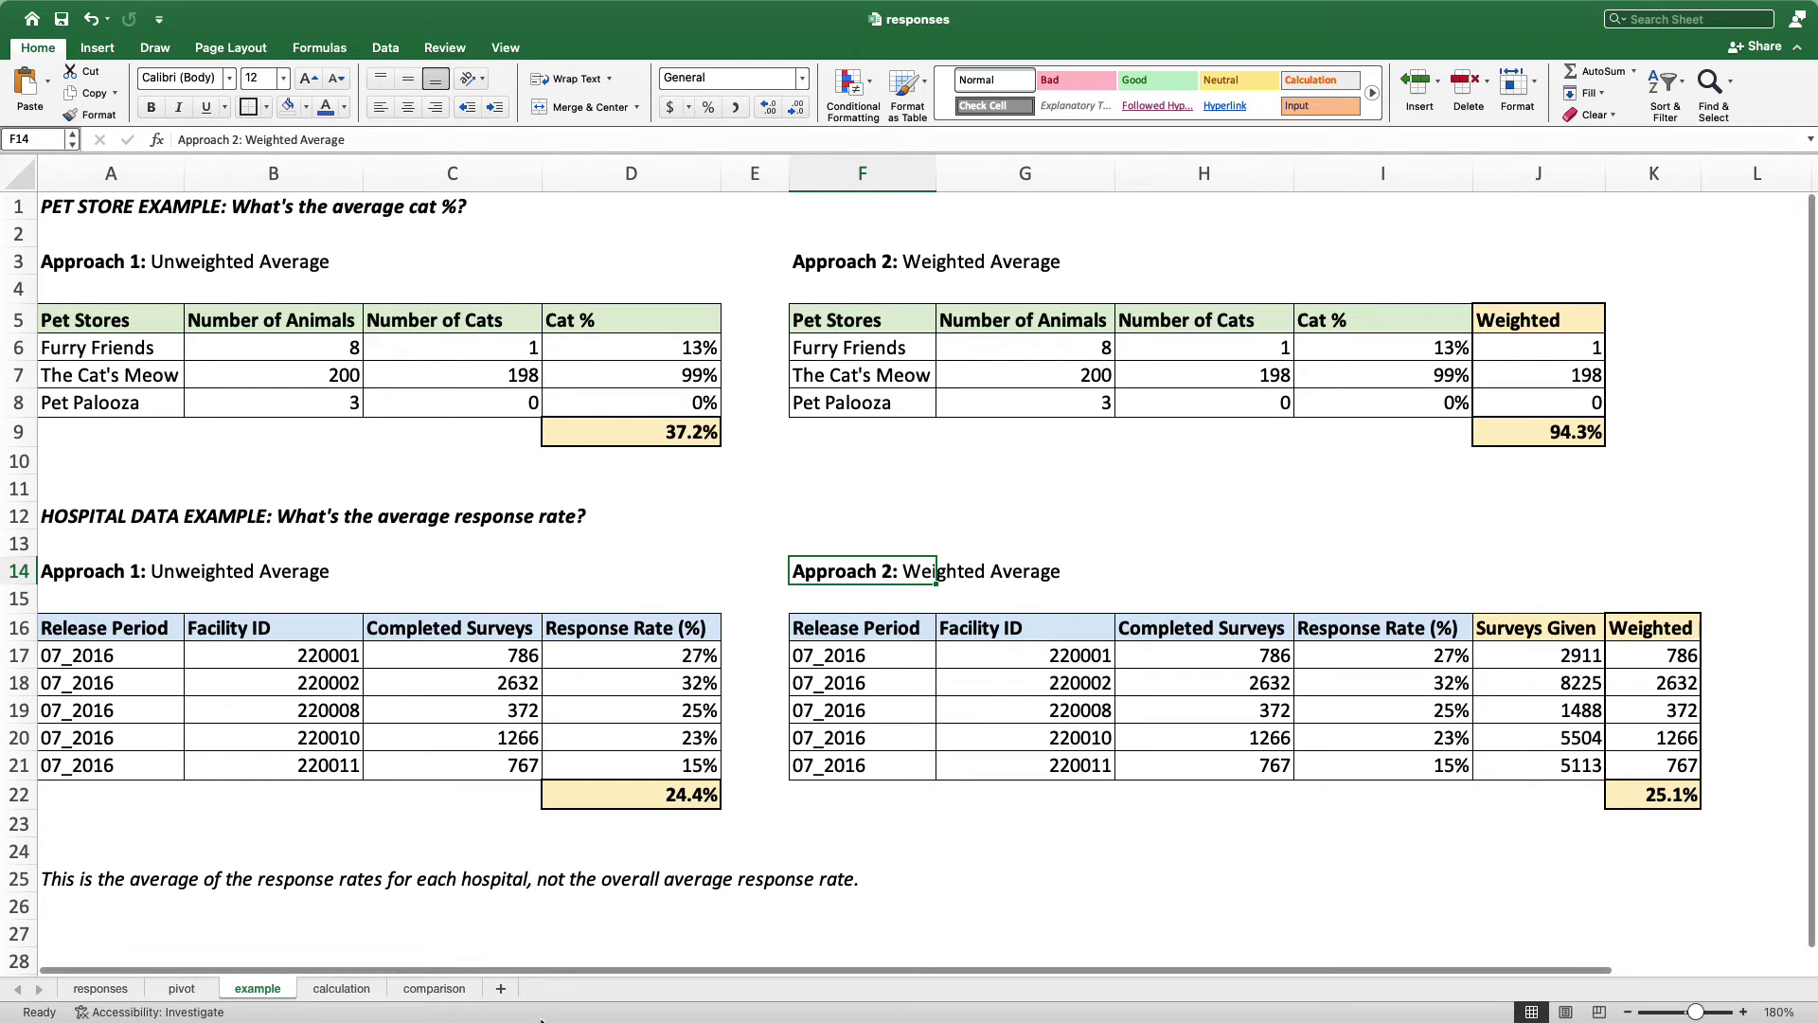
# Filter the Release Period column on the responses sheet to exclude 07_2015
pyautogui.click(102, 989)
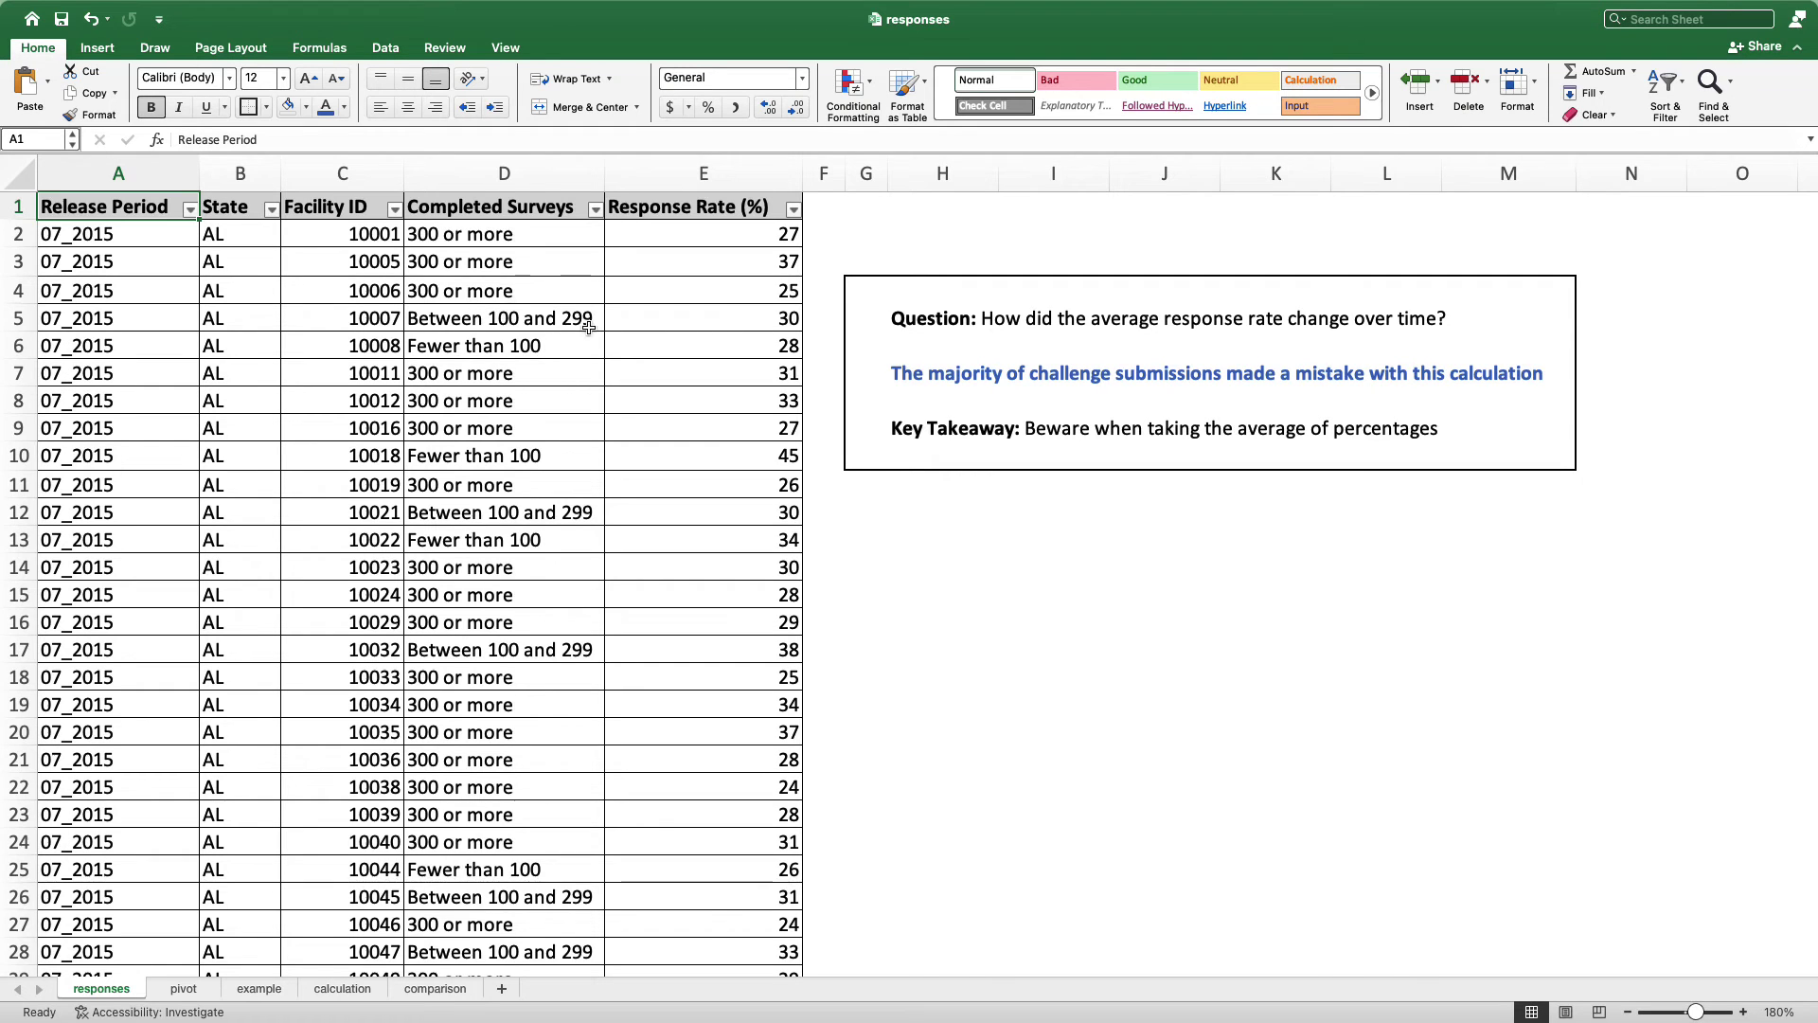
pyautogui.click(190, 210)
pyautogui.click(251, 455)
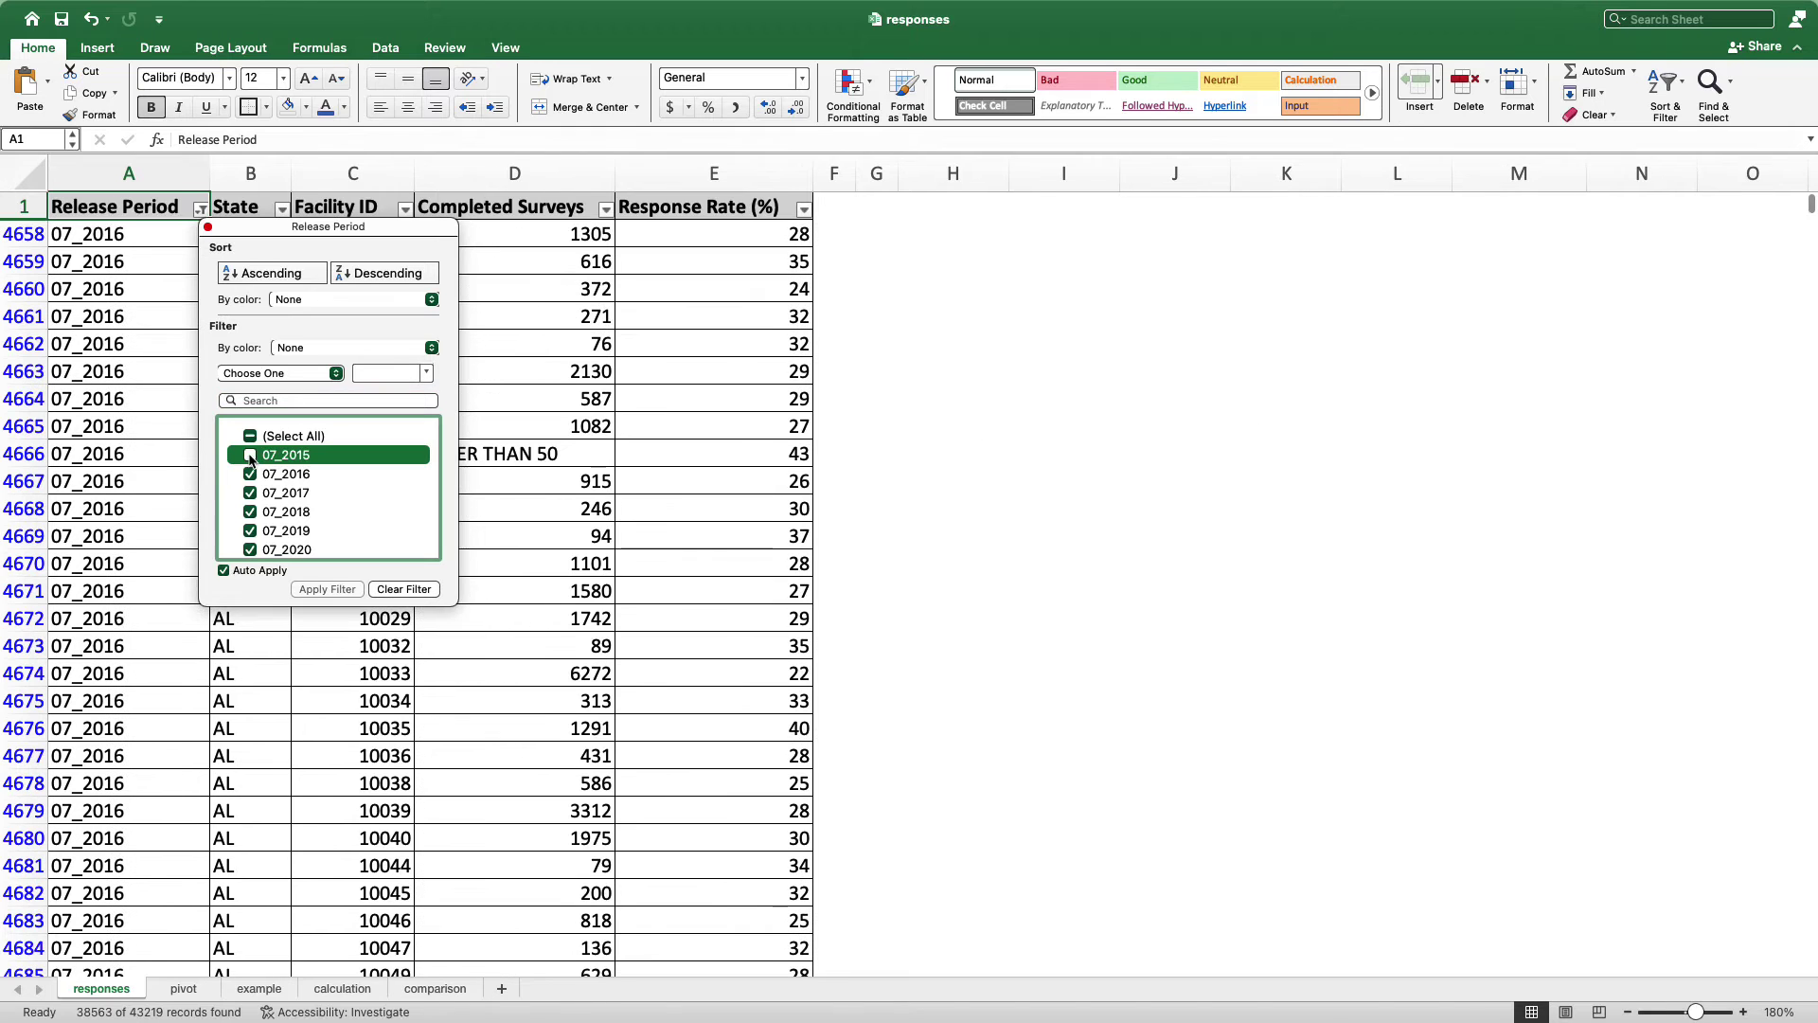
pyautogui.click(511, 454)
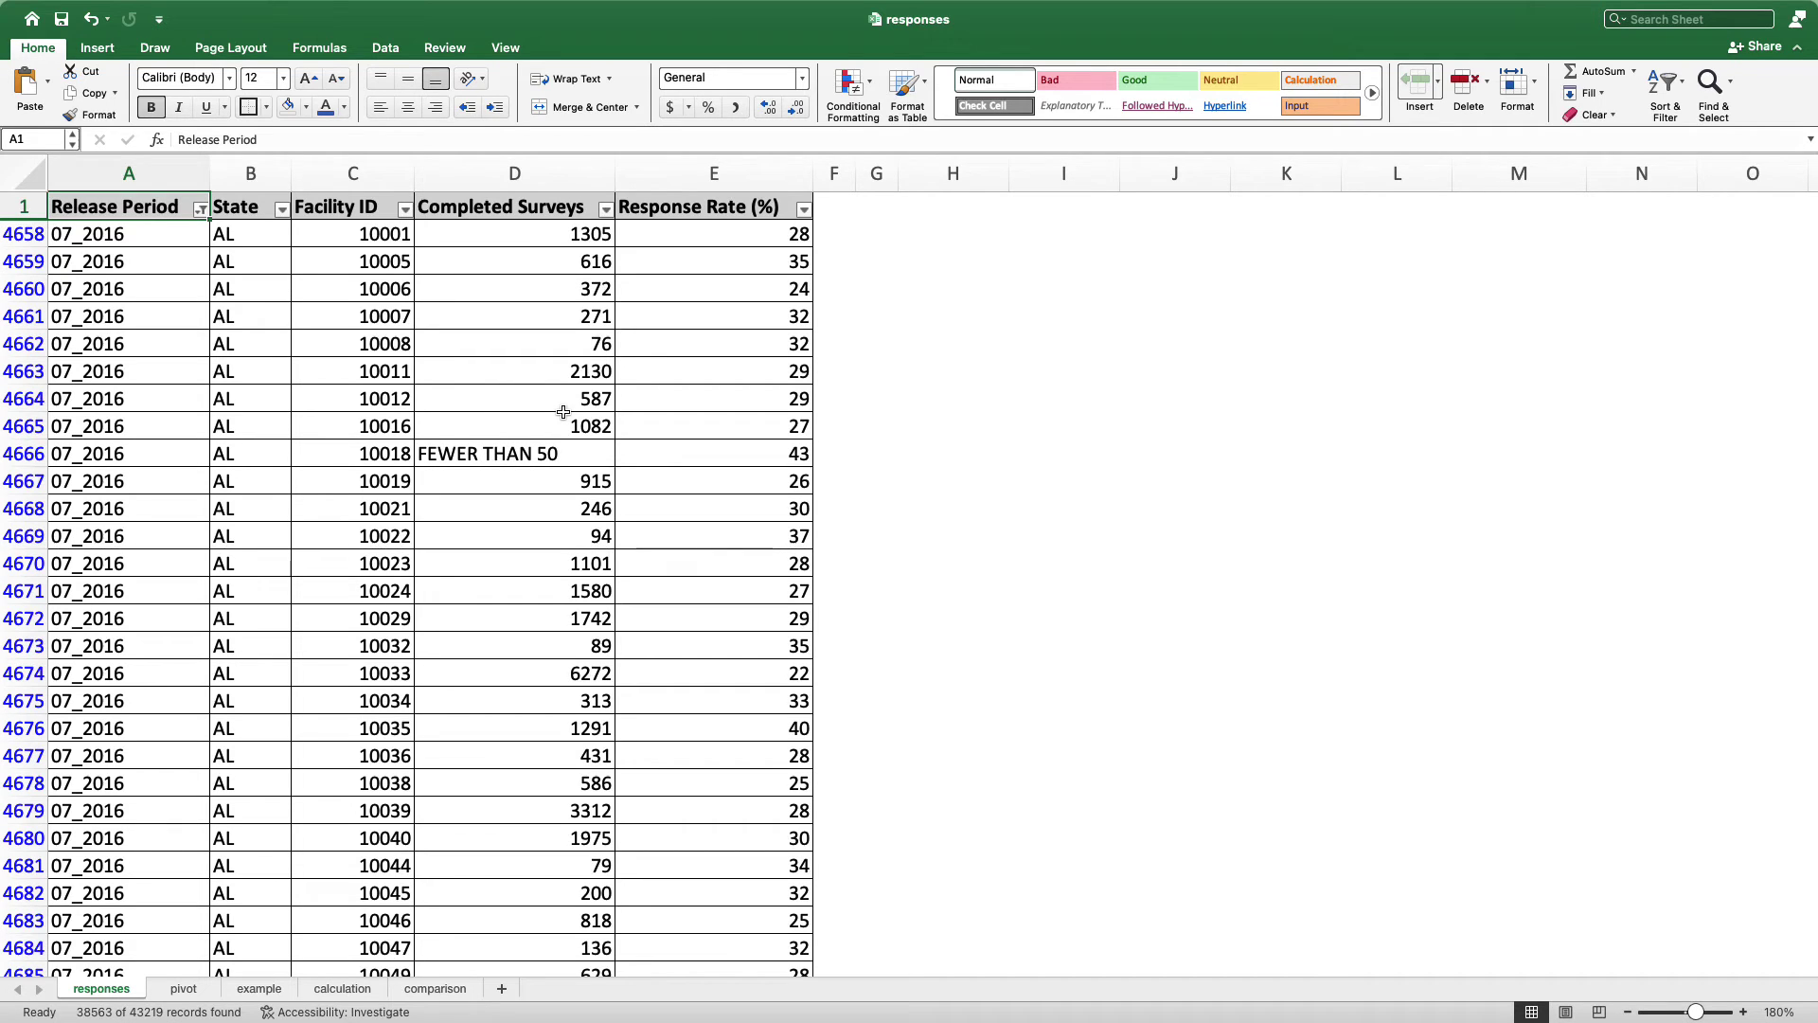
# Filter the Completed Surveys column to exclude the FEWER THAN 50 and Not Available values
pyautogui.click(569, 175)
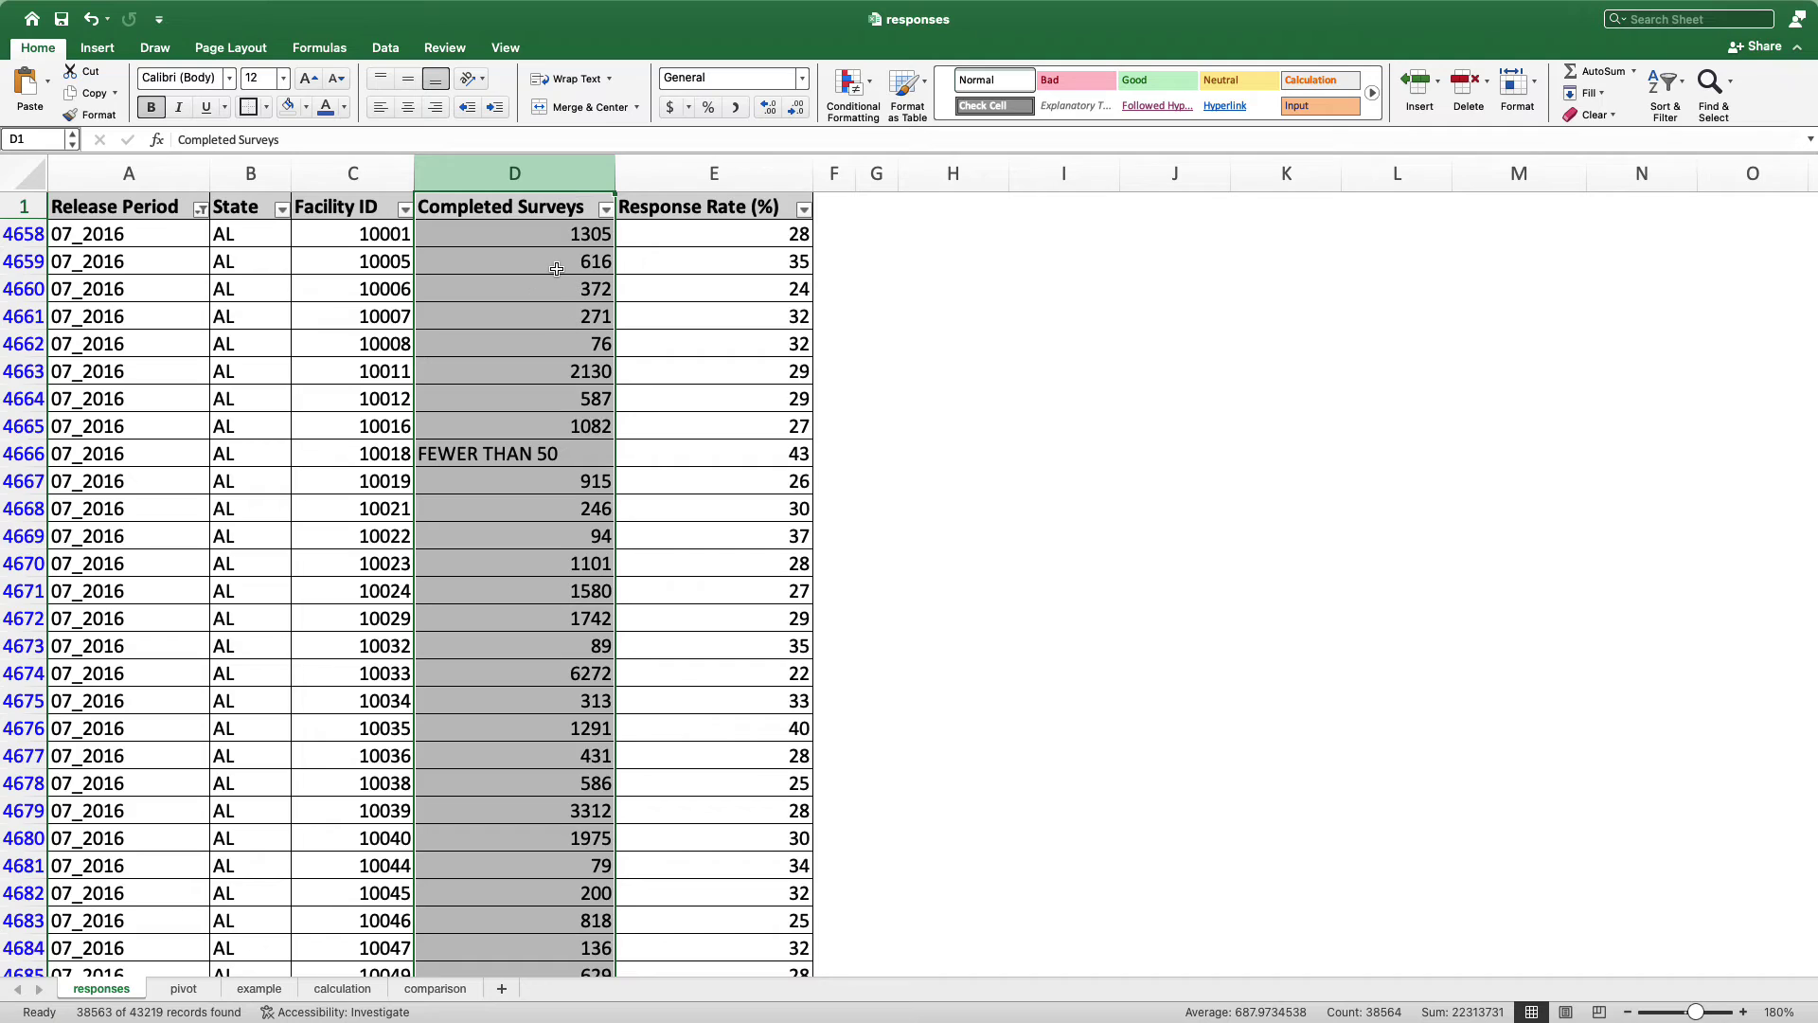
pyautogui.click(606, 210)
pyautogui.scroll(-15, 747, 474)
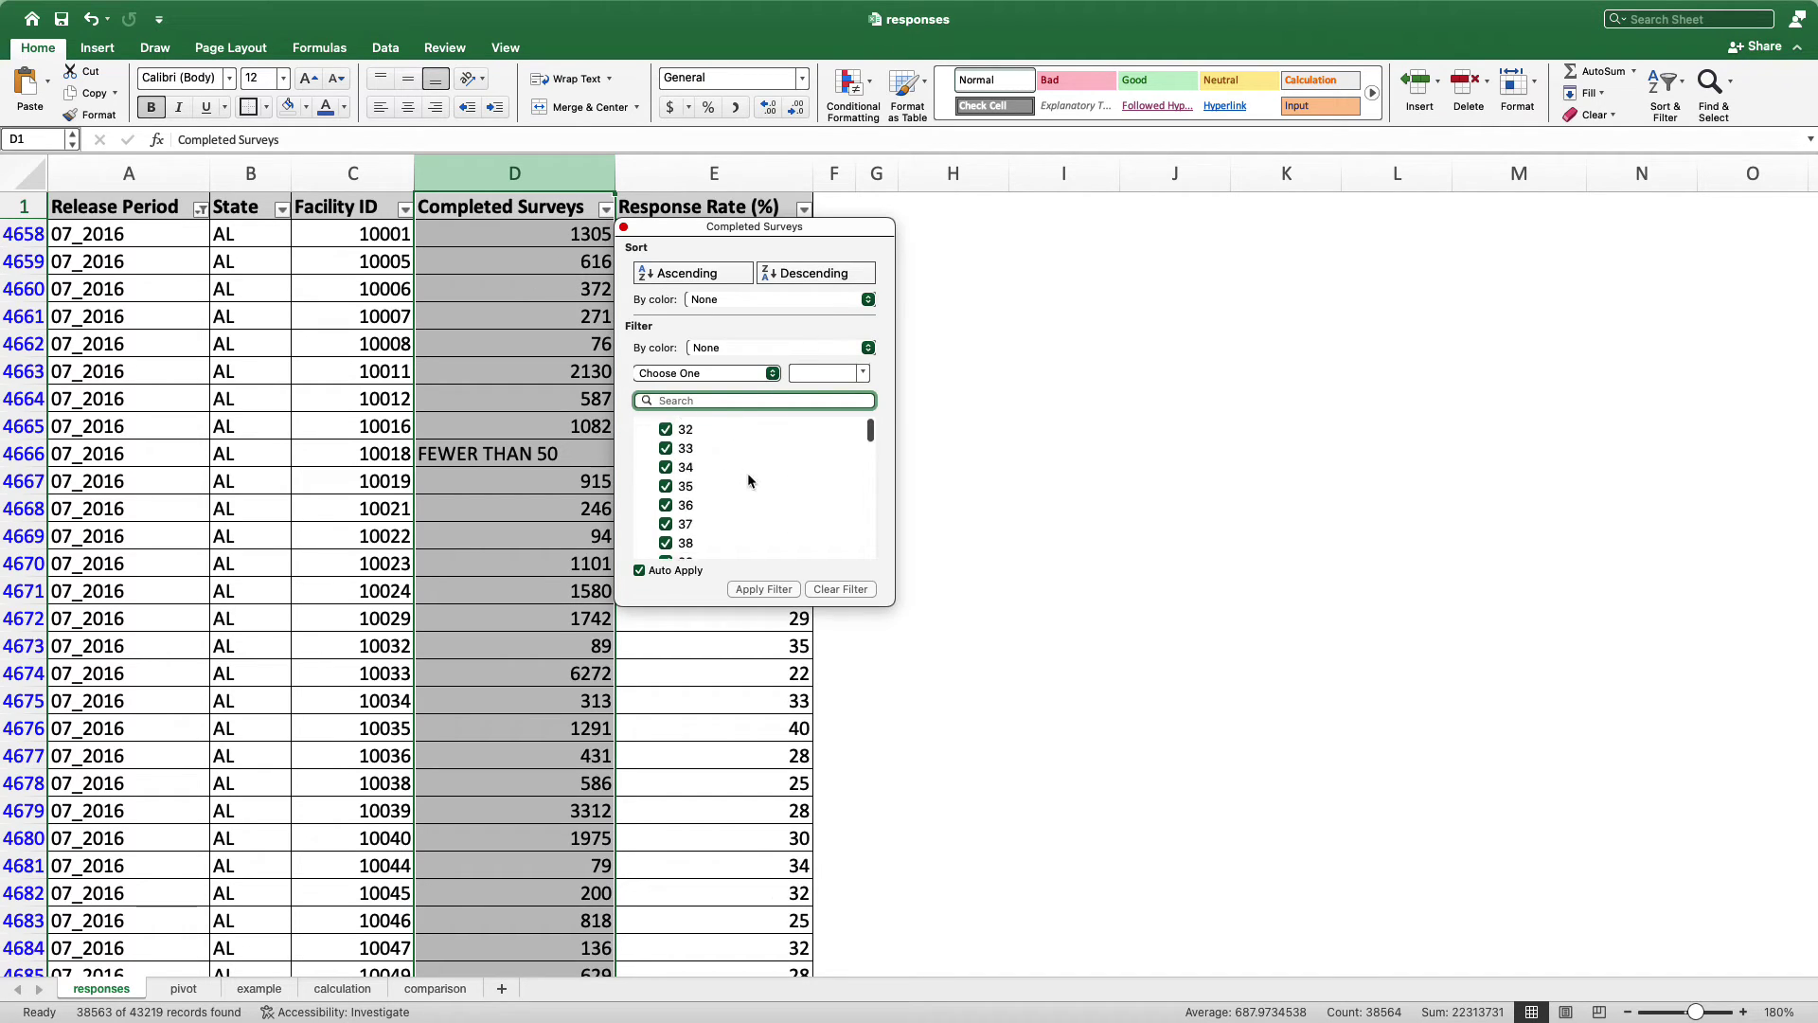
pyautogui.moveTo(872, 459); pyautogui.dragTo(877, 598)
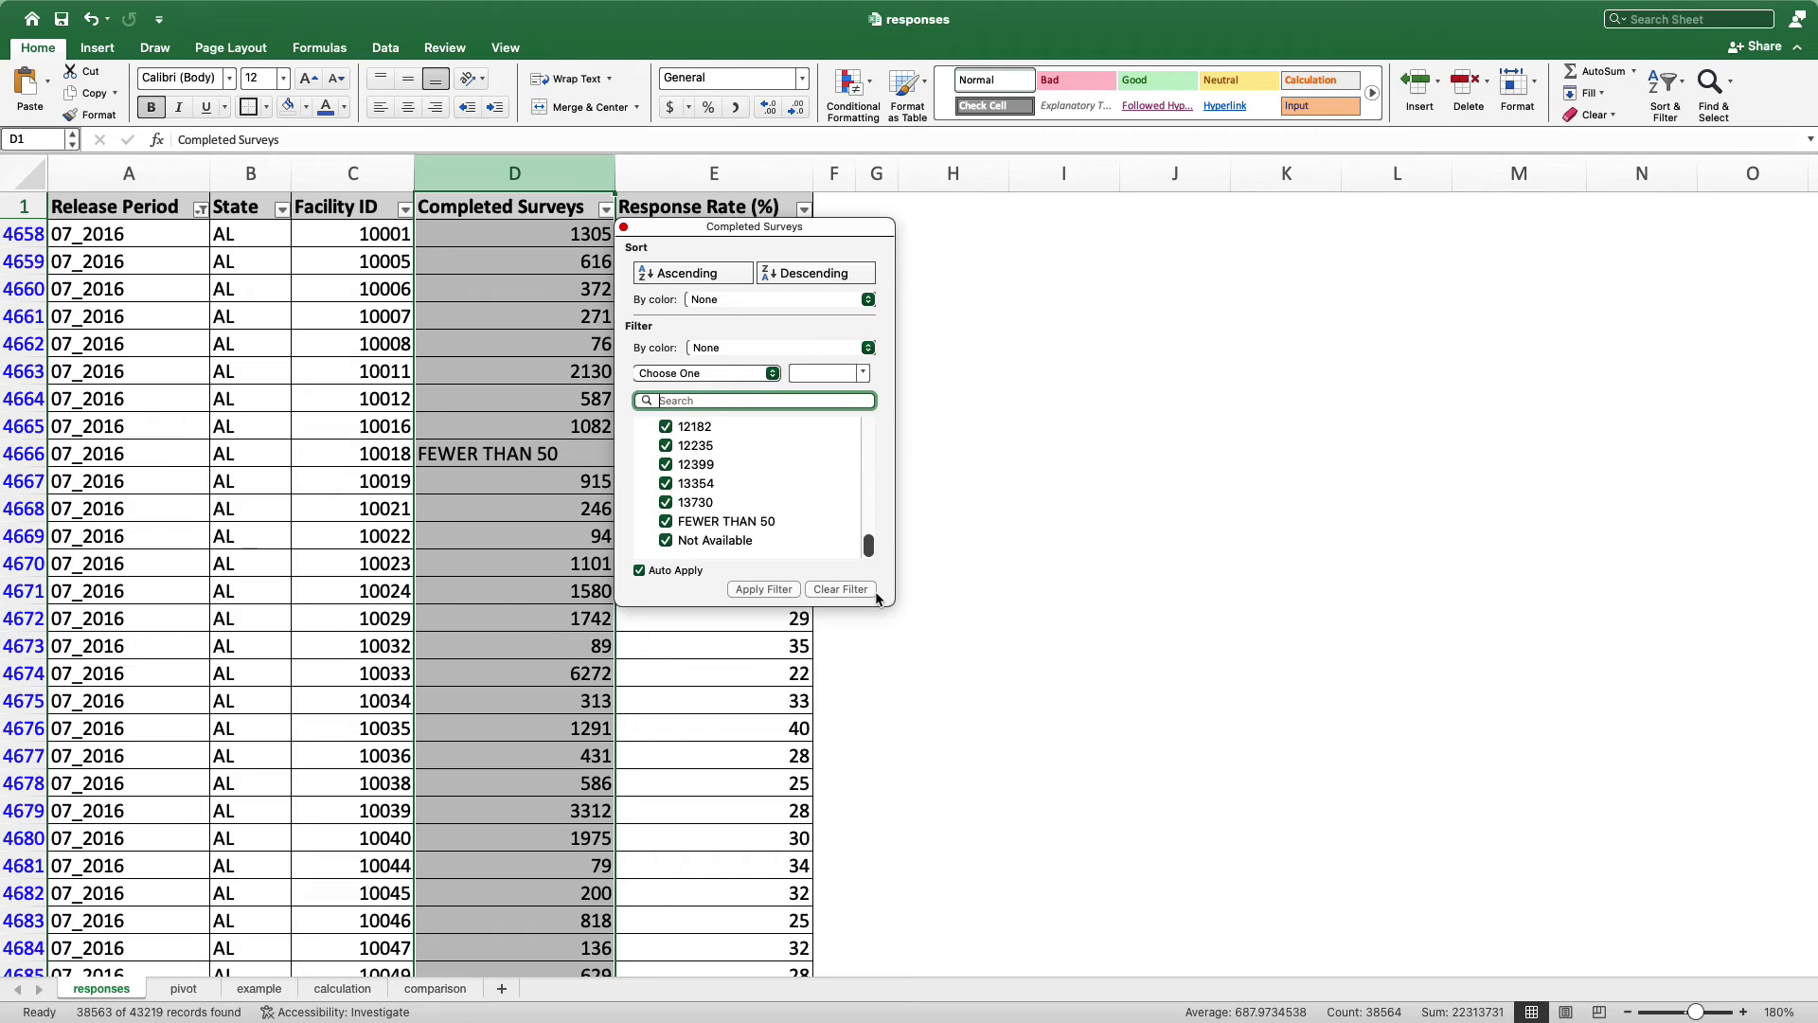
pyautogui.click(666, 521)
pyautogui.click(666, 540)
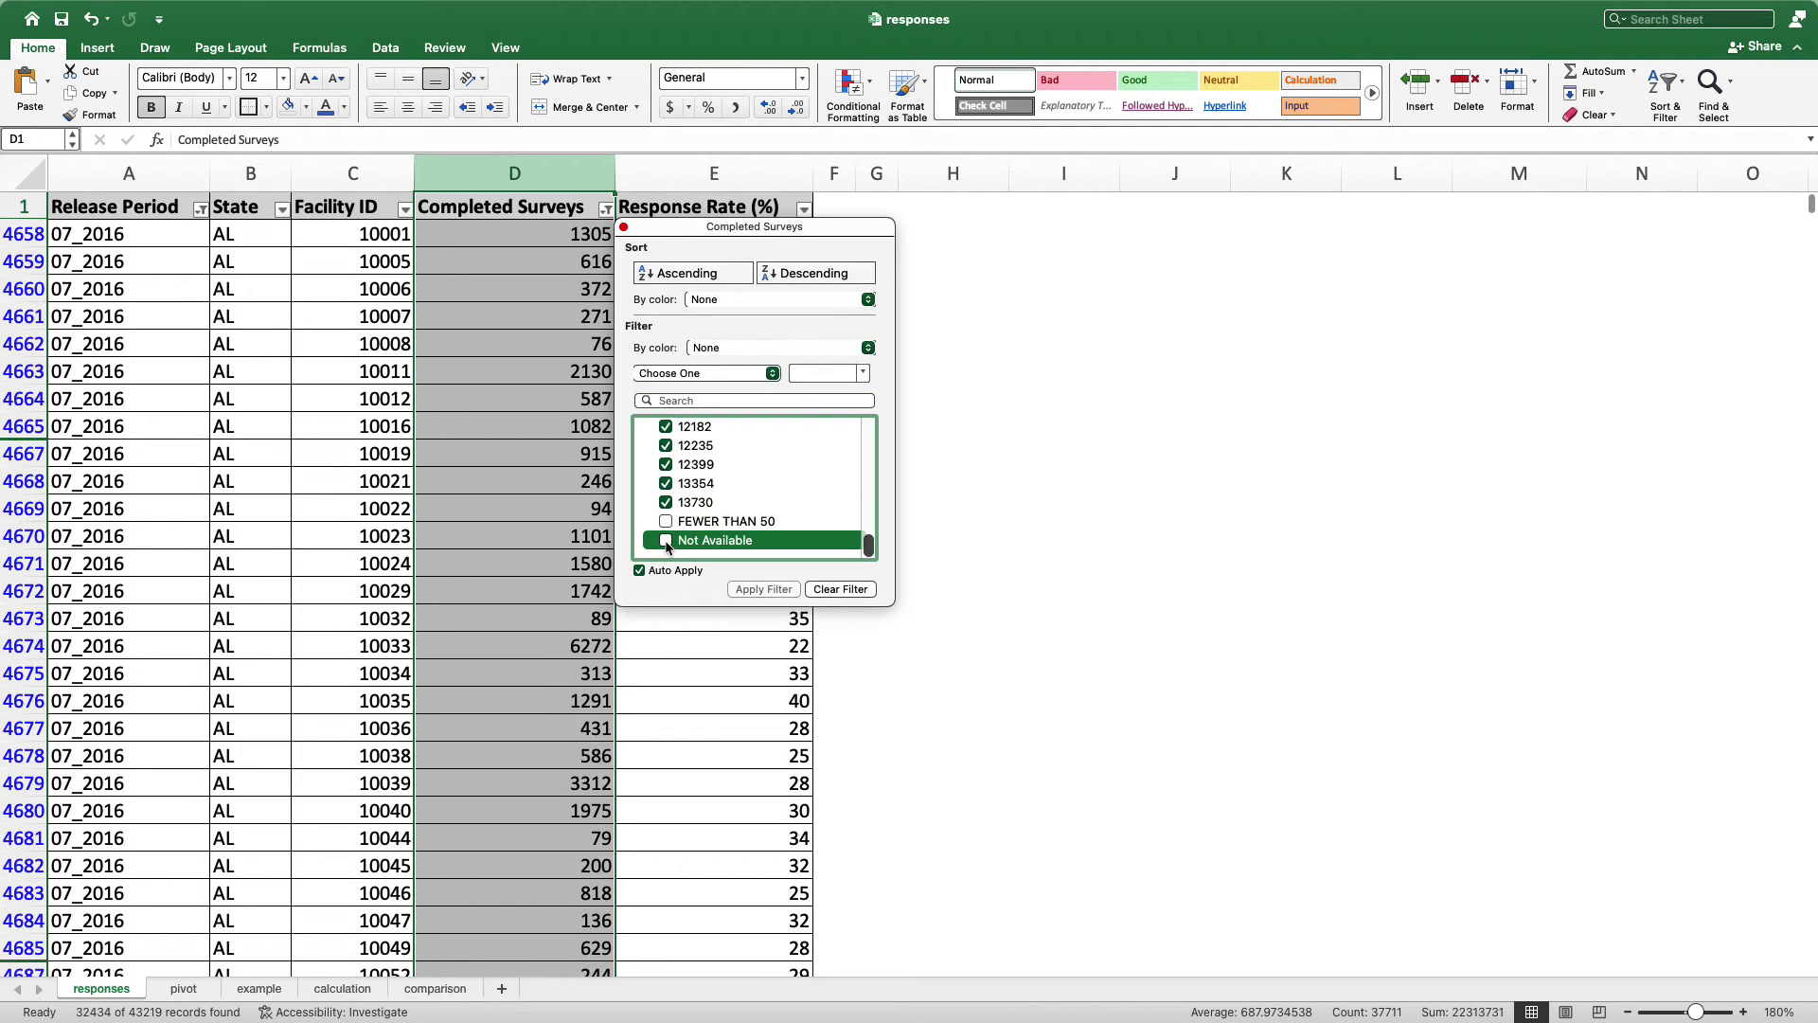
pyautogui.click(498, 457)
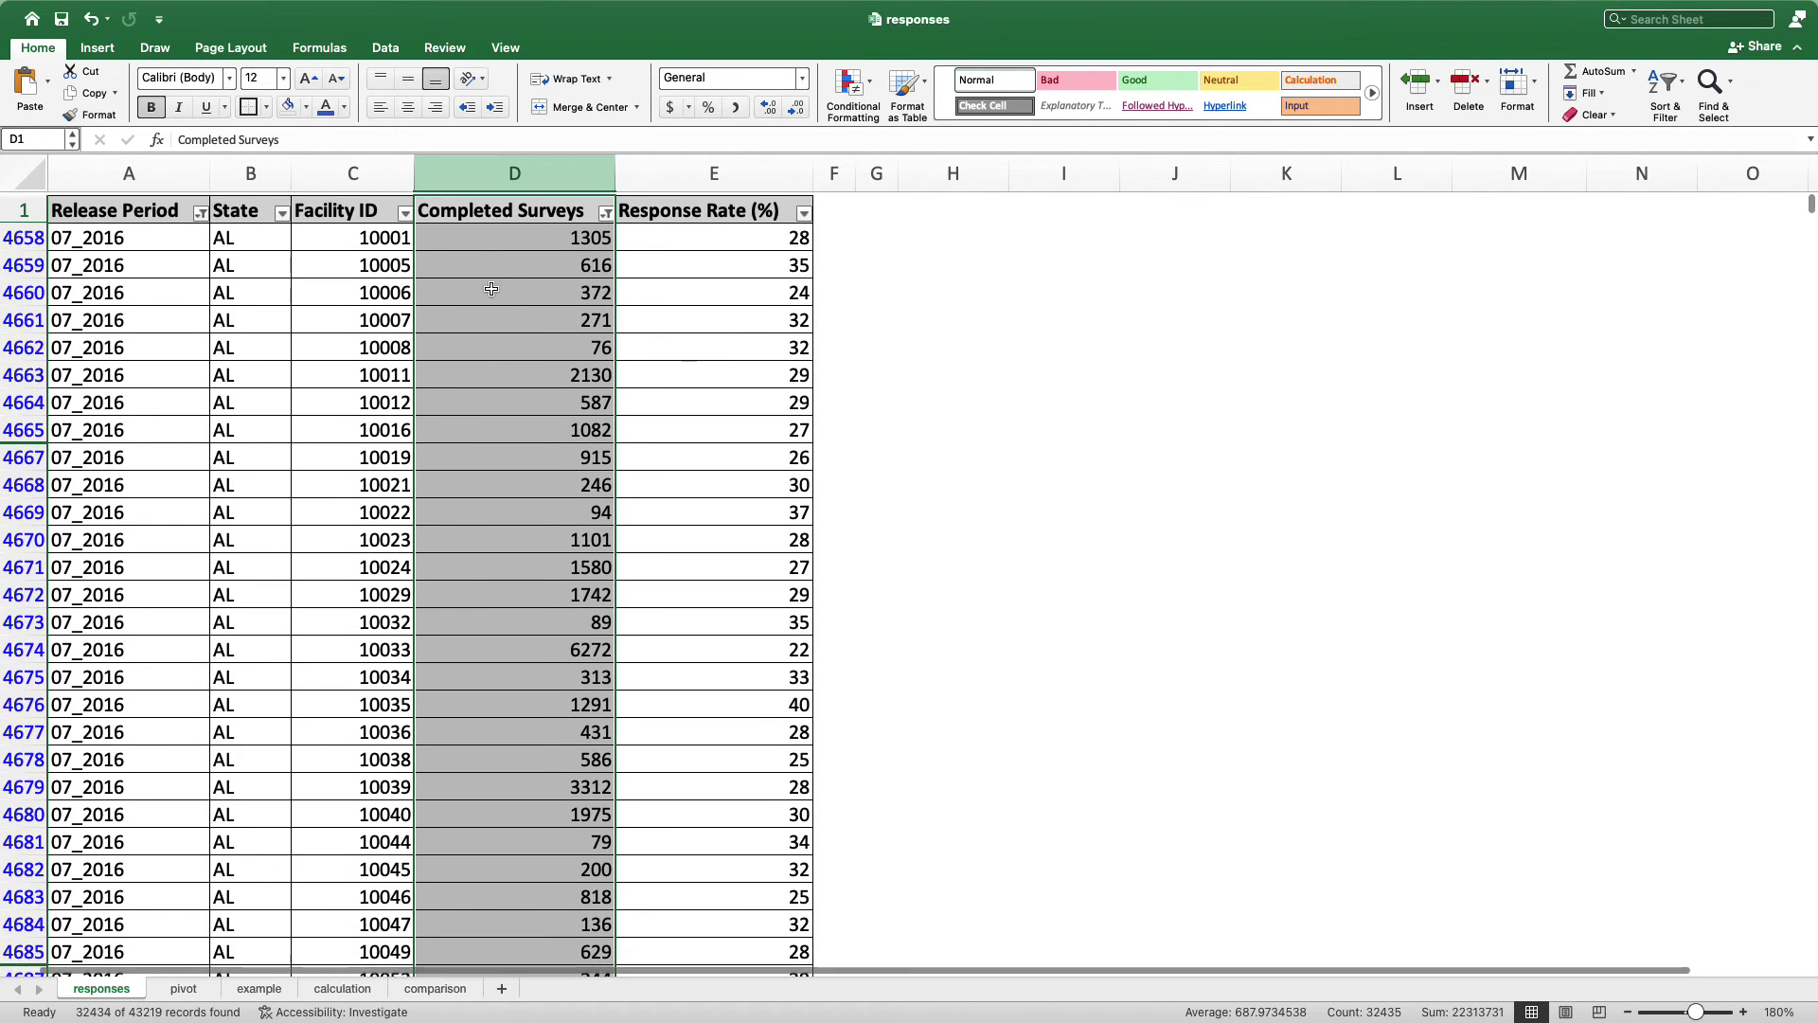
# Filter the Response Rate (%) column to exclude the Not Available value
pyautogui.click(740, 211)
pyautogui.click(804, 209)
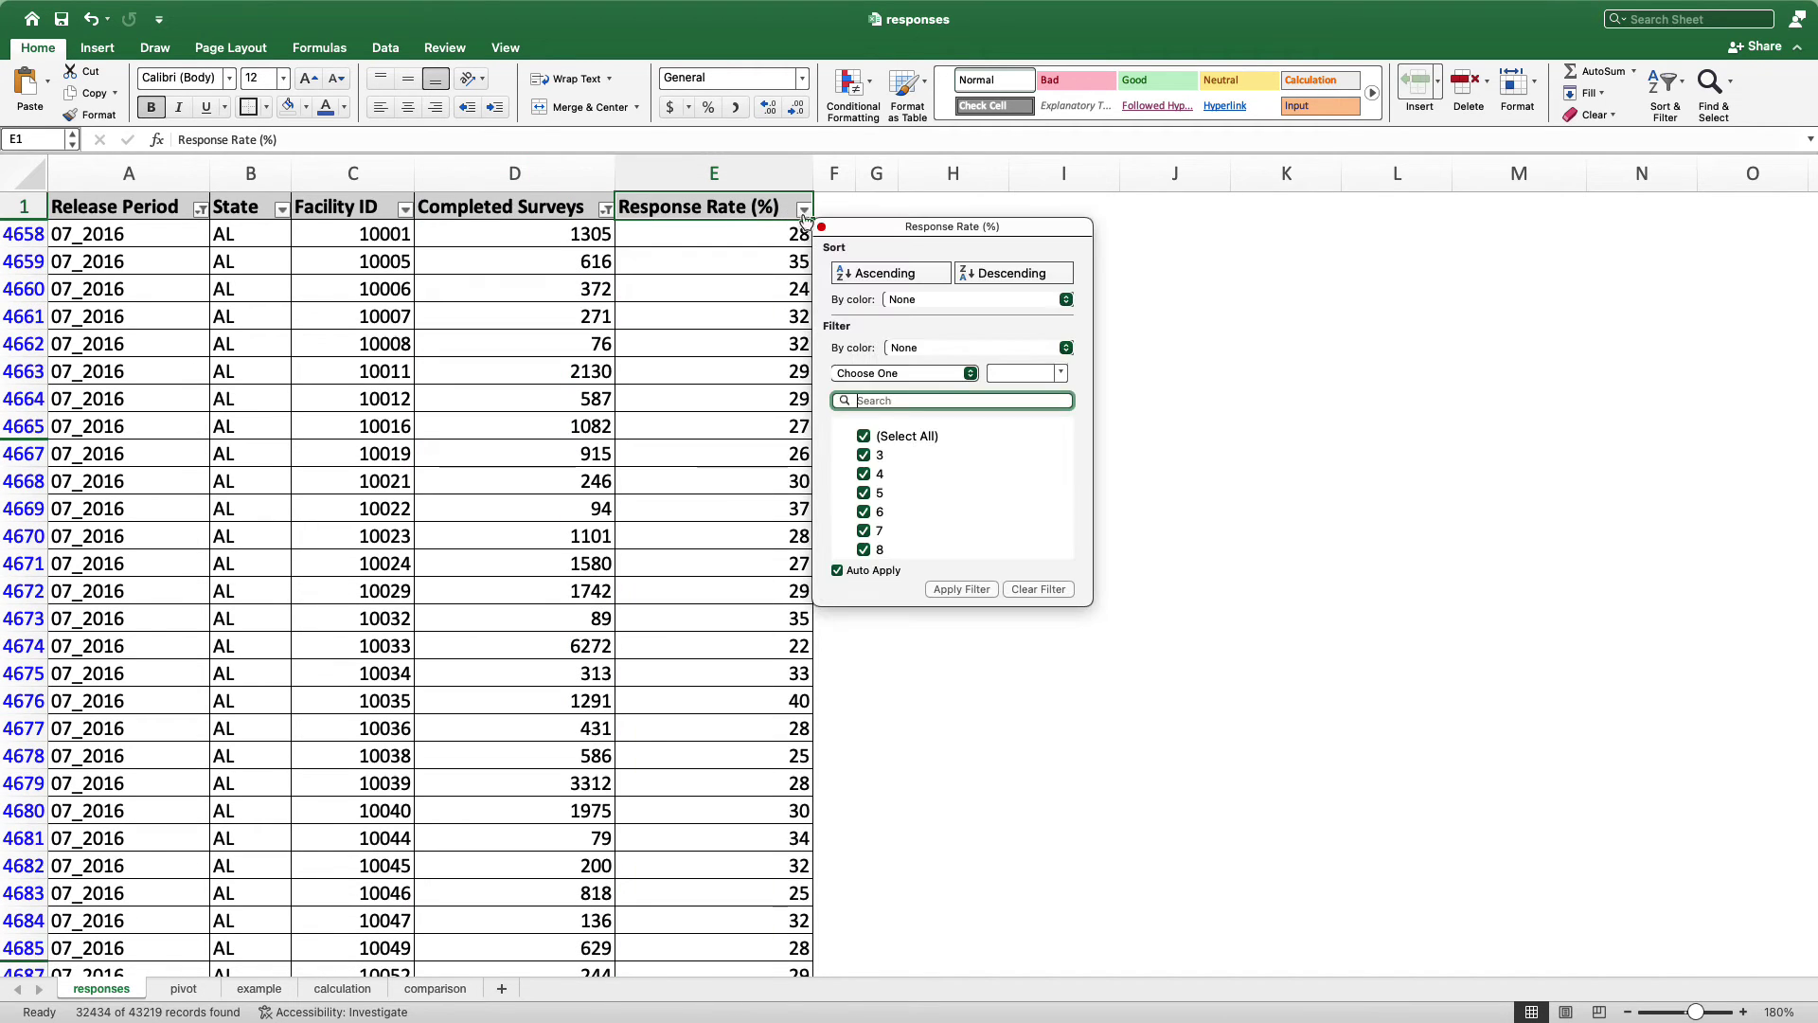
pyautogui.click(864, 437)
pyautogui.click(864, 437)
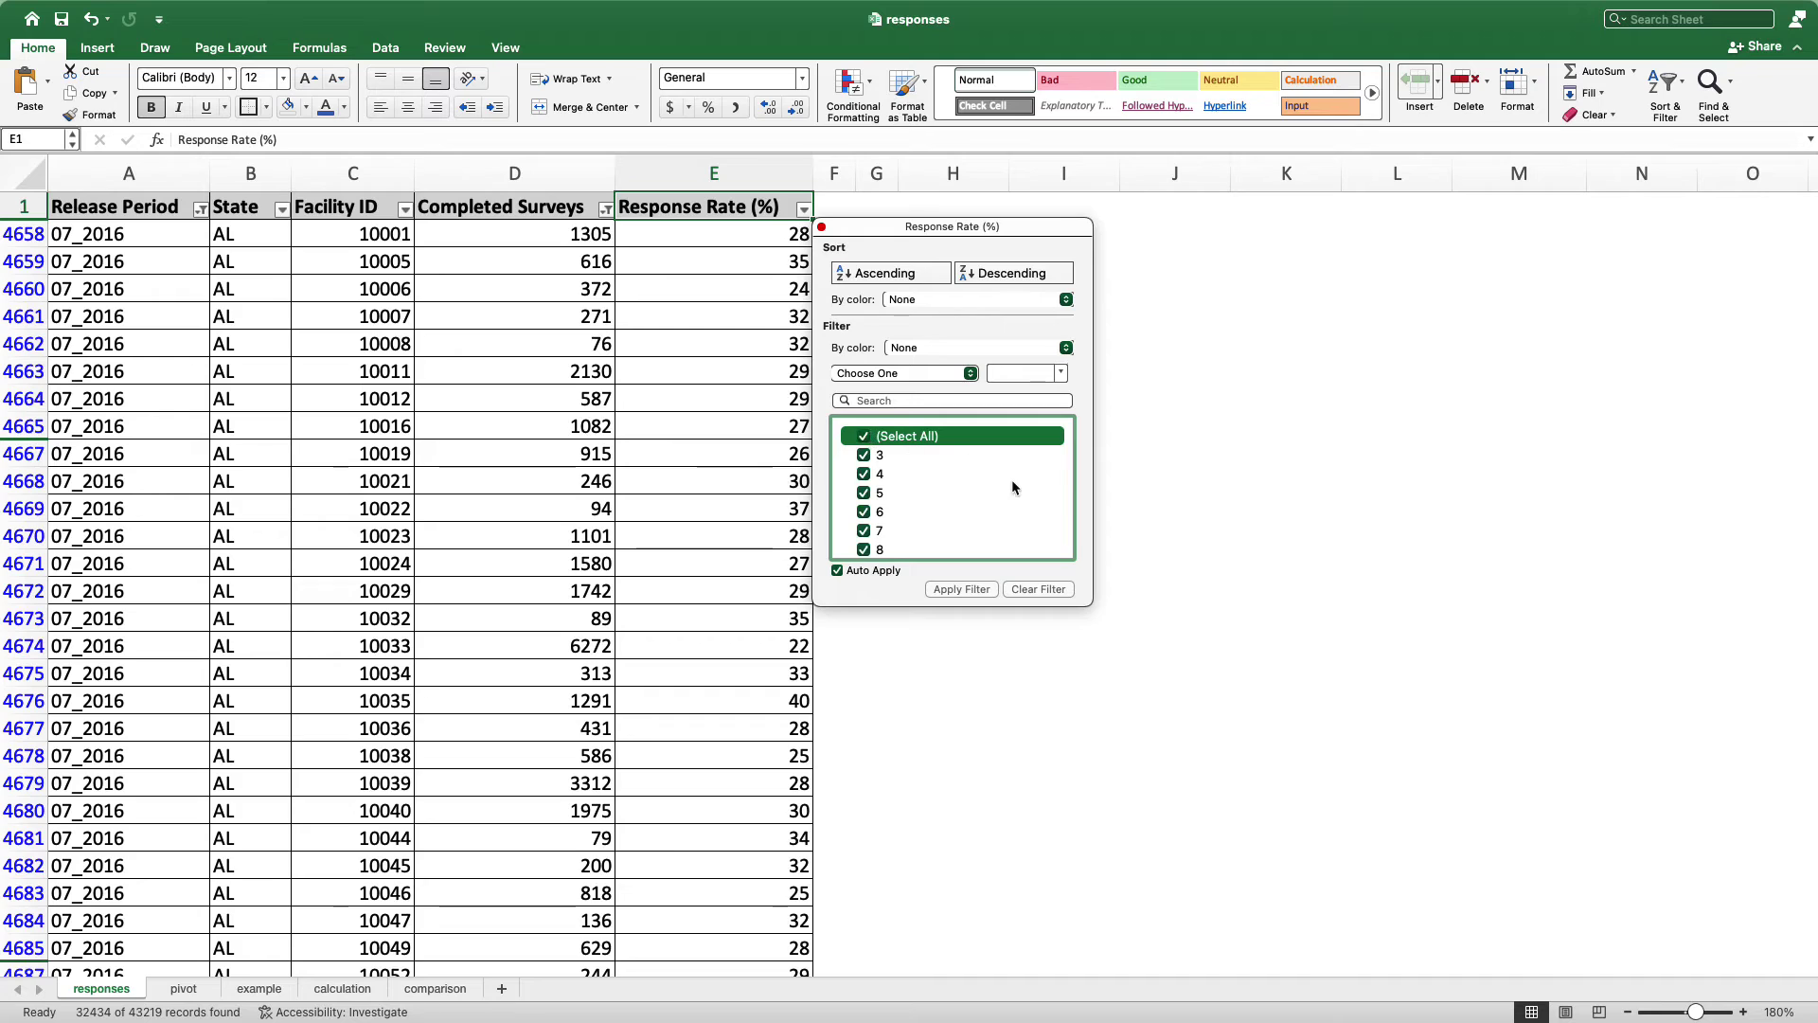
pyautogui.scroll(-3, 1011, 480)
pyautogui.moveTo(1074, 445); pyautogui.dragTo(1074, 551)
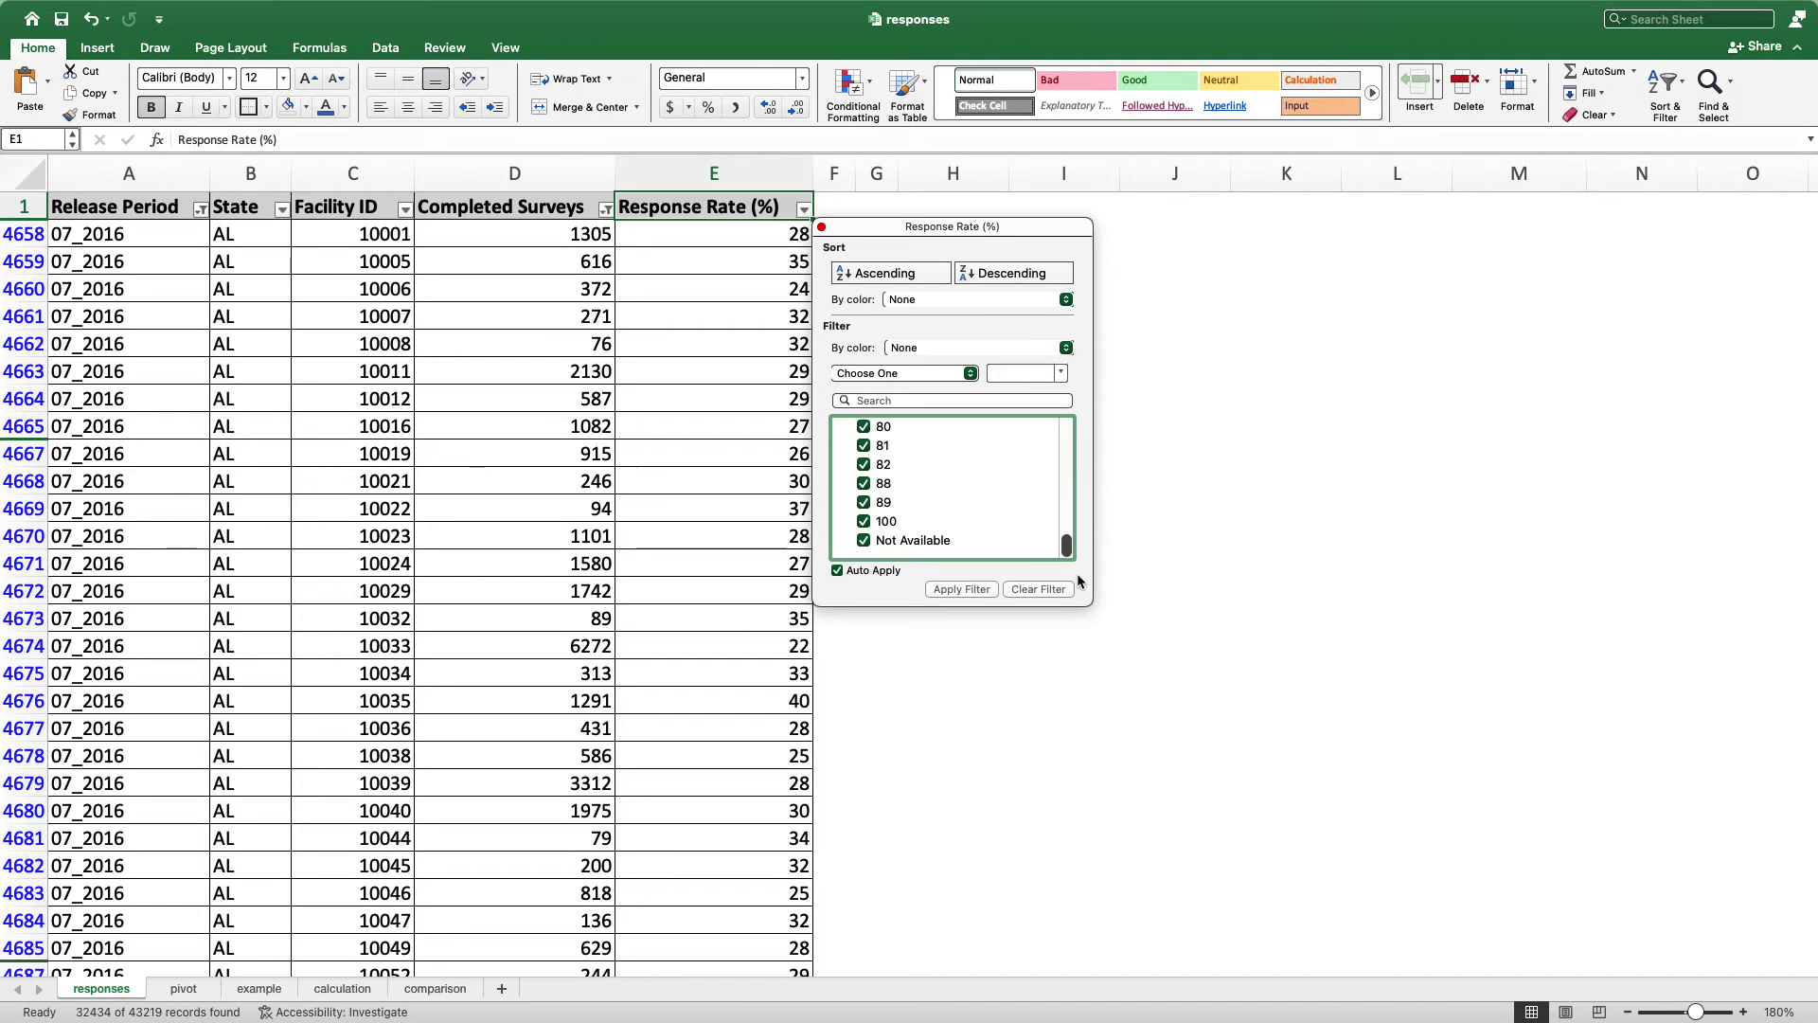
pyautogui.click(863, 542)
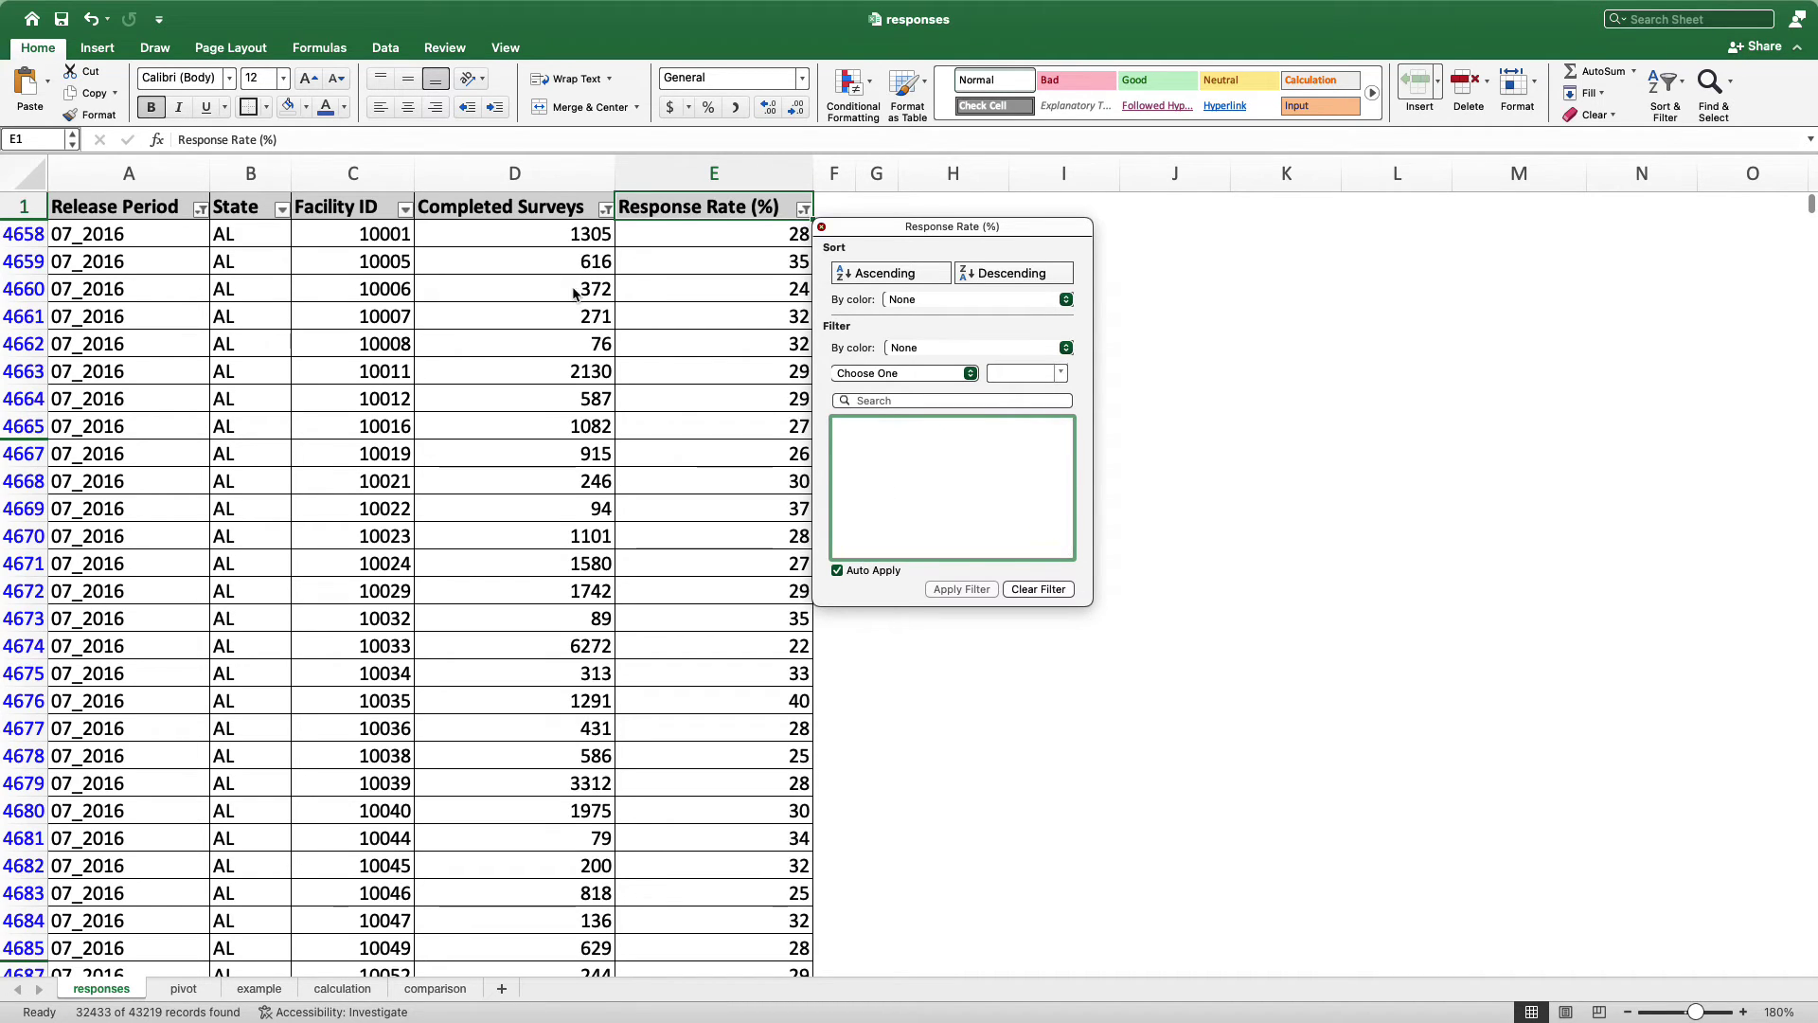
pyautogui.click(523, 196)
pyautogui.click(523, 194)
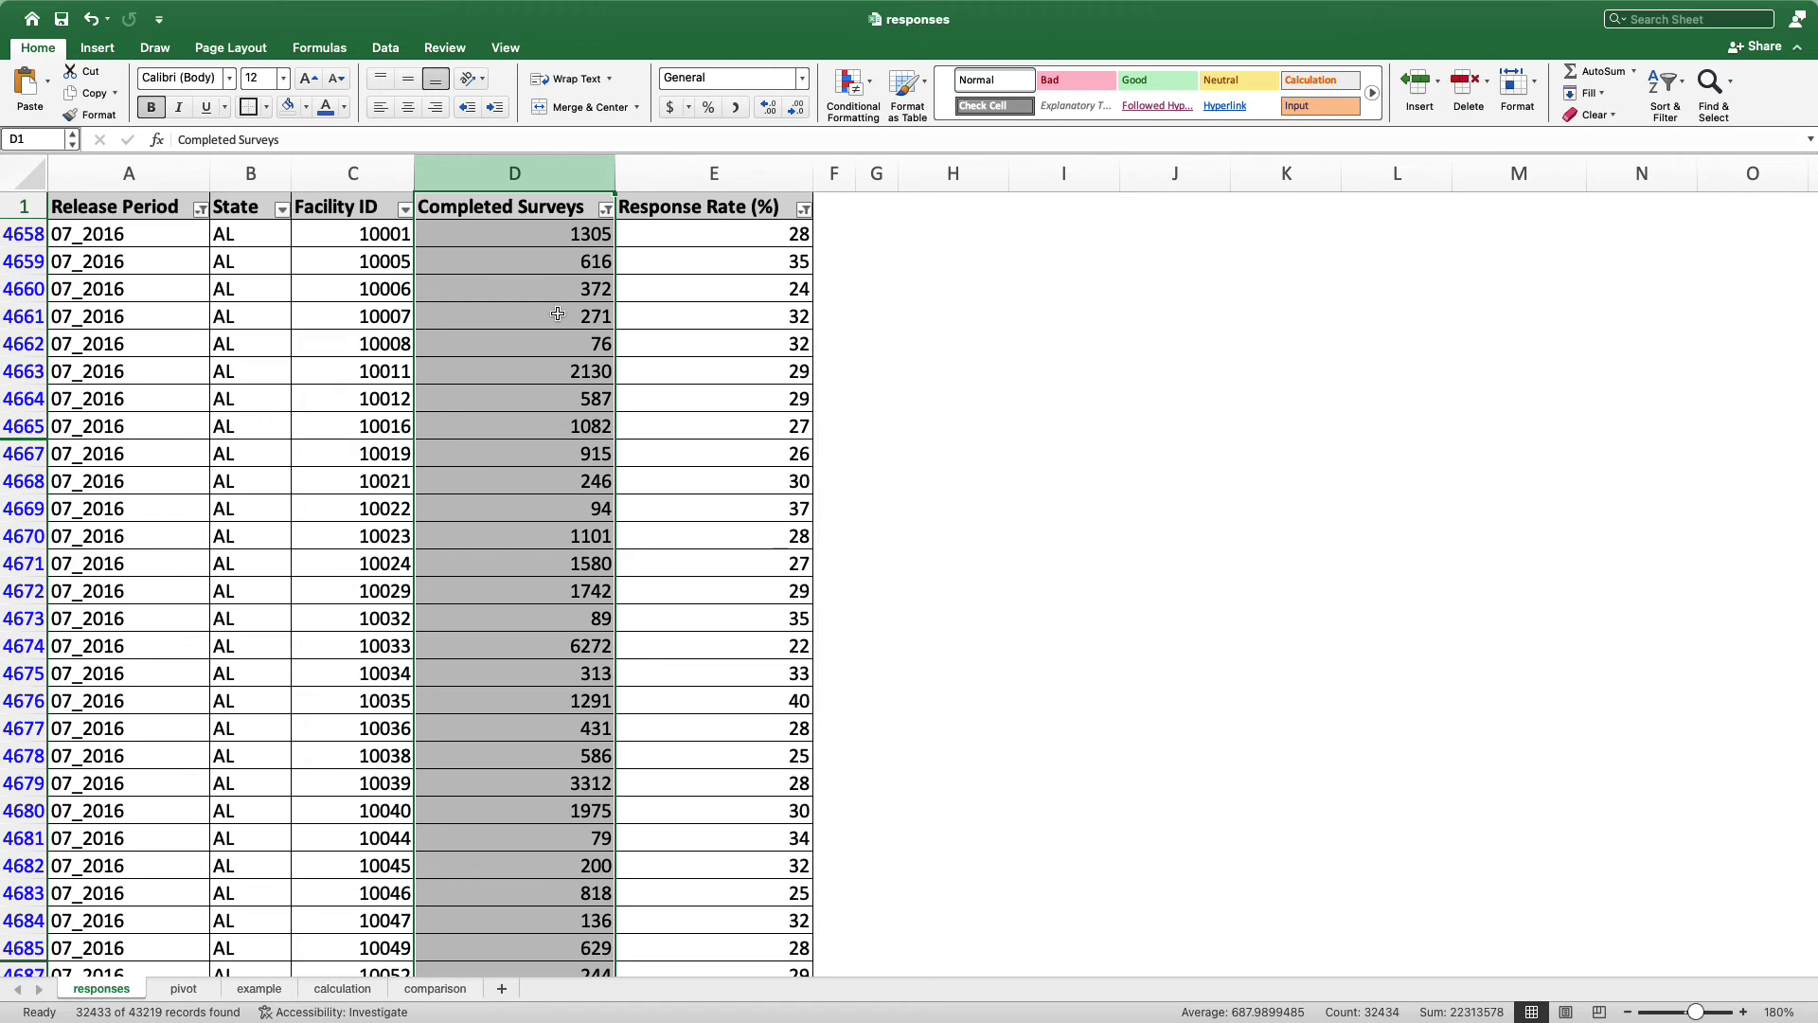
# Select the entire filtered table on the responses sheet, from the Release Period header to the last row, and open the calculation sheet
pyautogui.click(149, 206)
pyautogui.click(146, 206)
pyautogui.hotkey('ctrl', 'shift', 'Right')
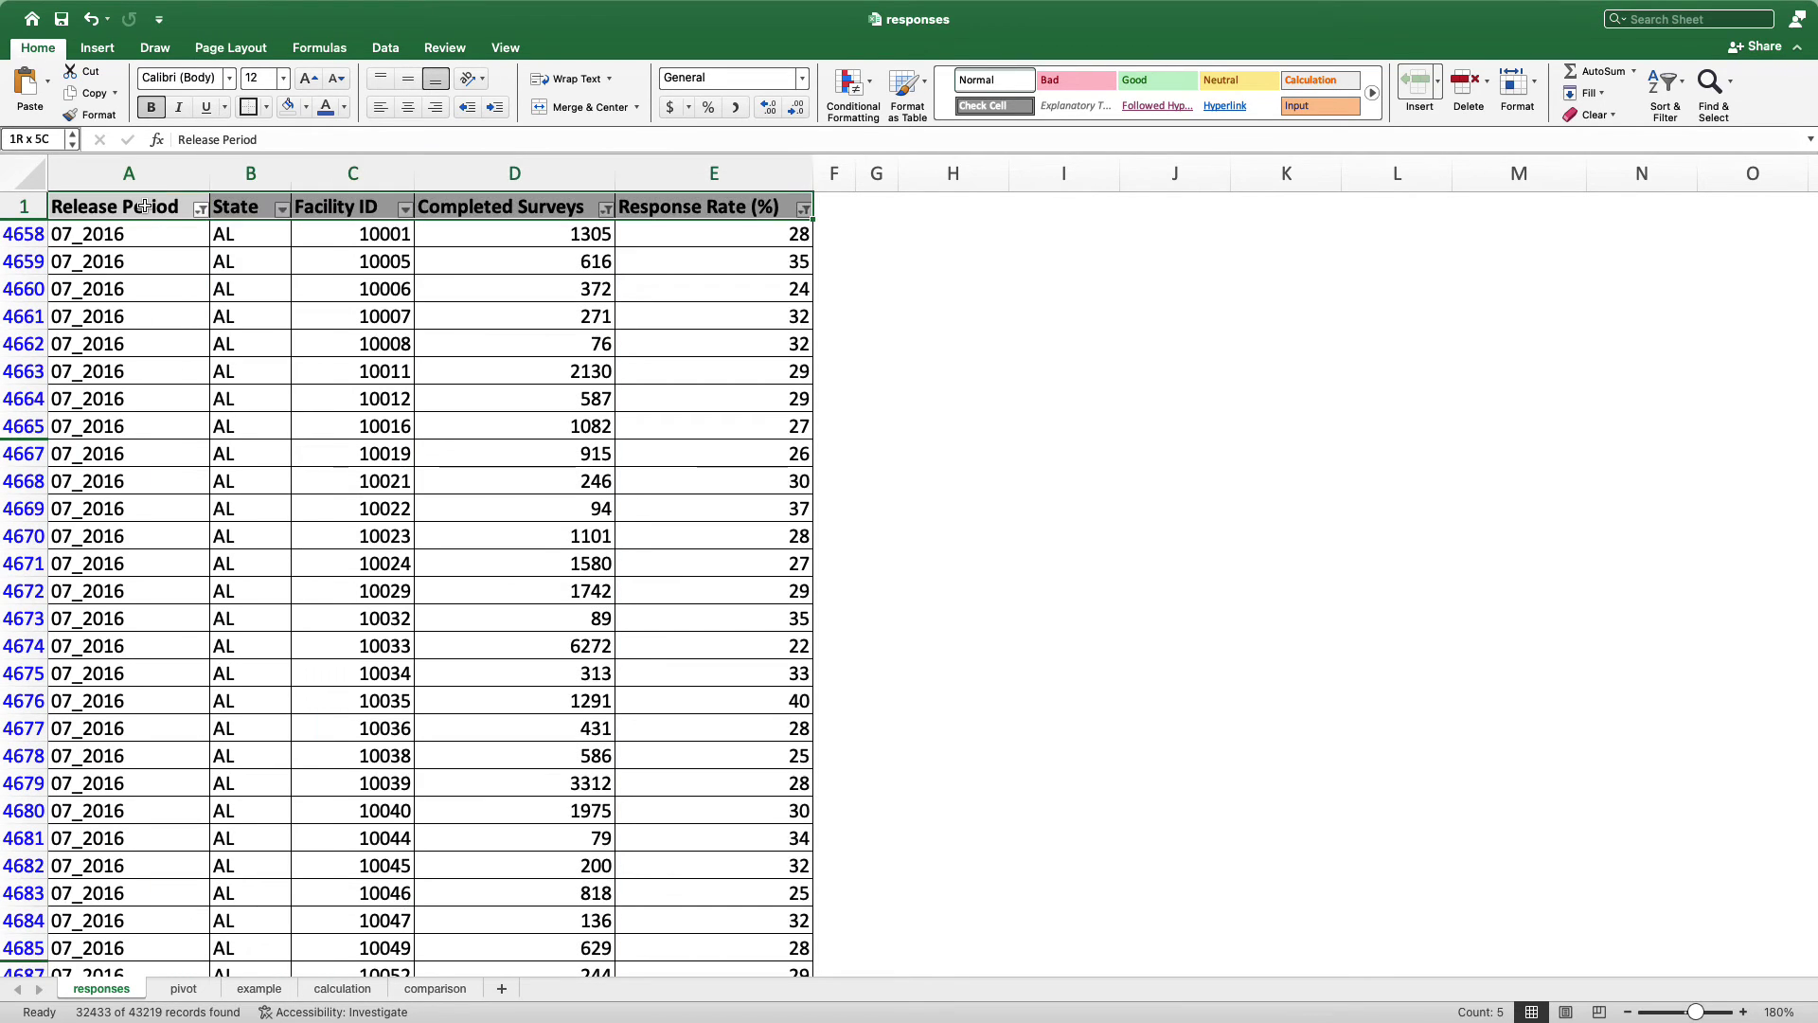
pyautogui.hotkey('ctrl', 'shift', 'Down')
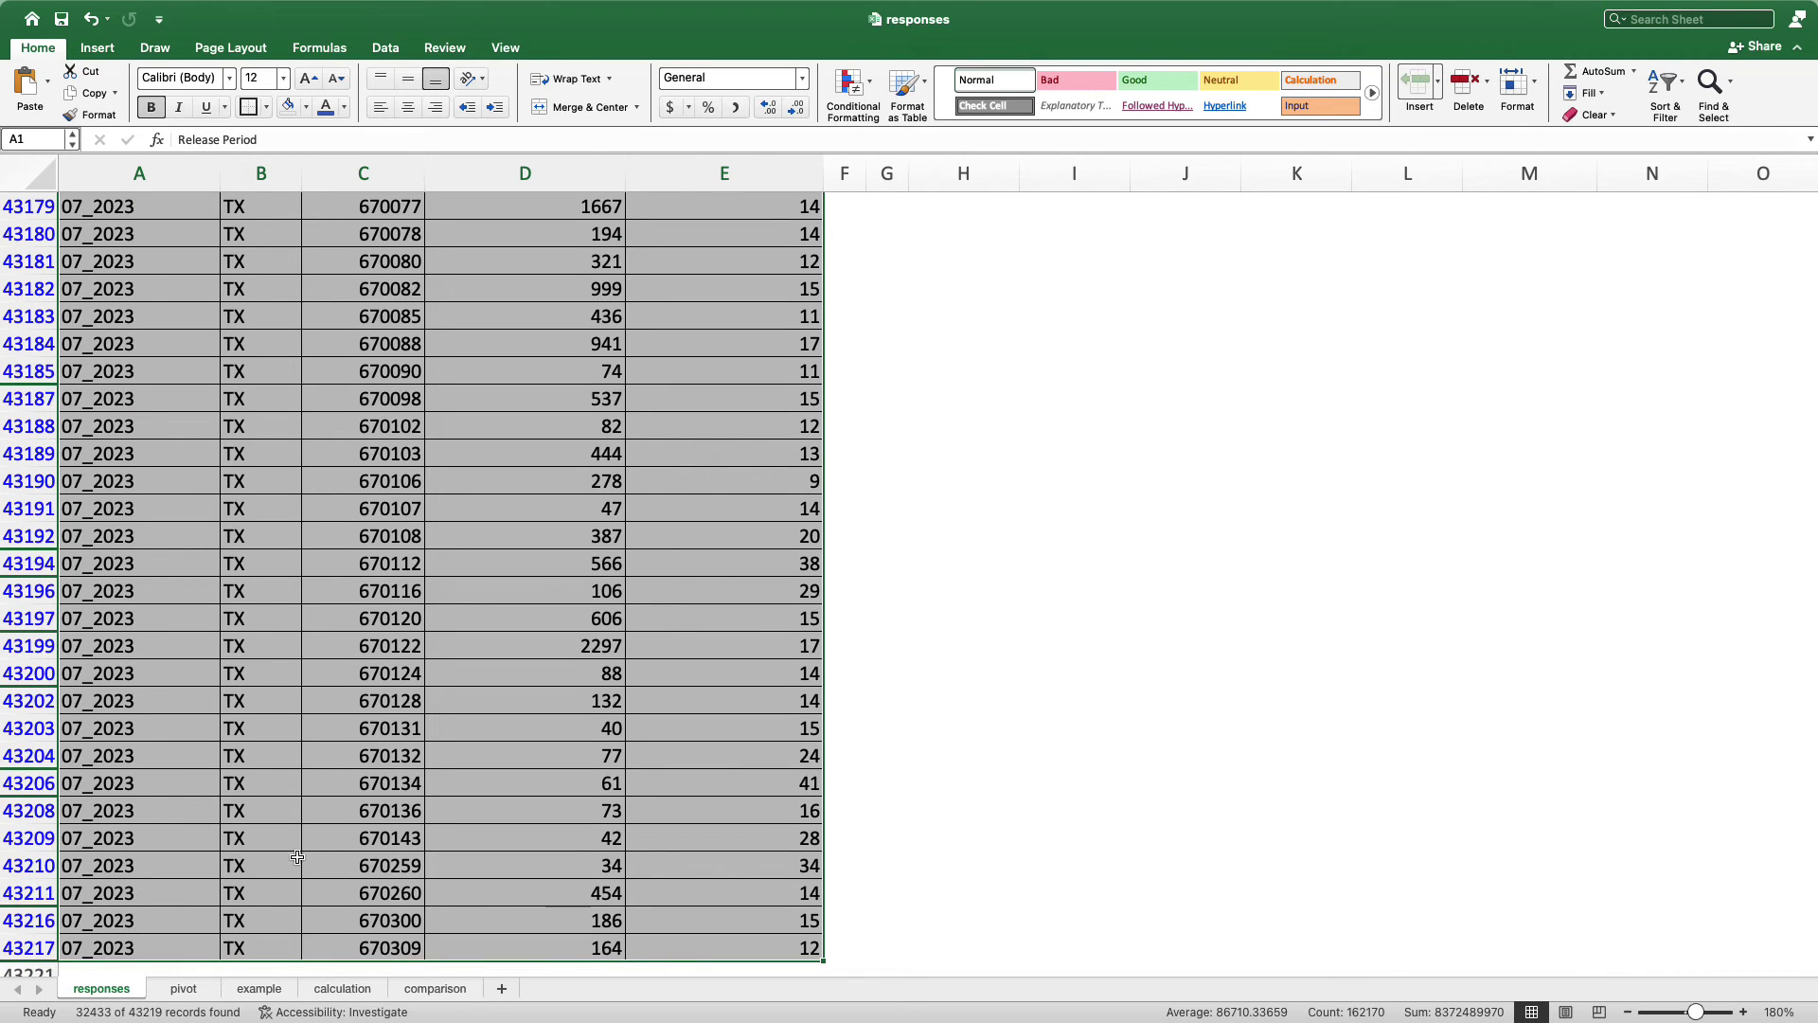
pyautogui.click(330, 989)
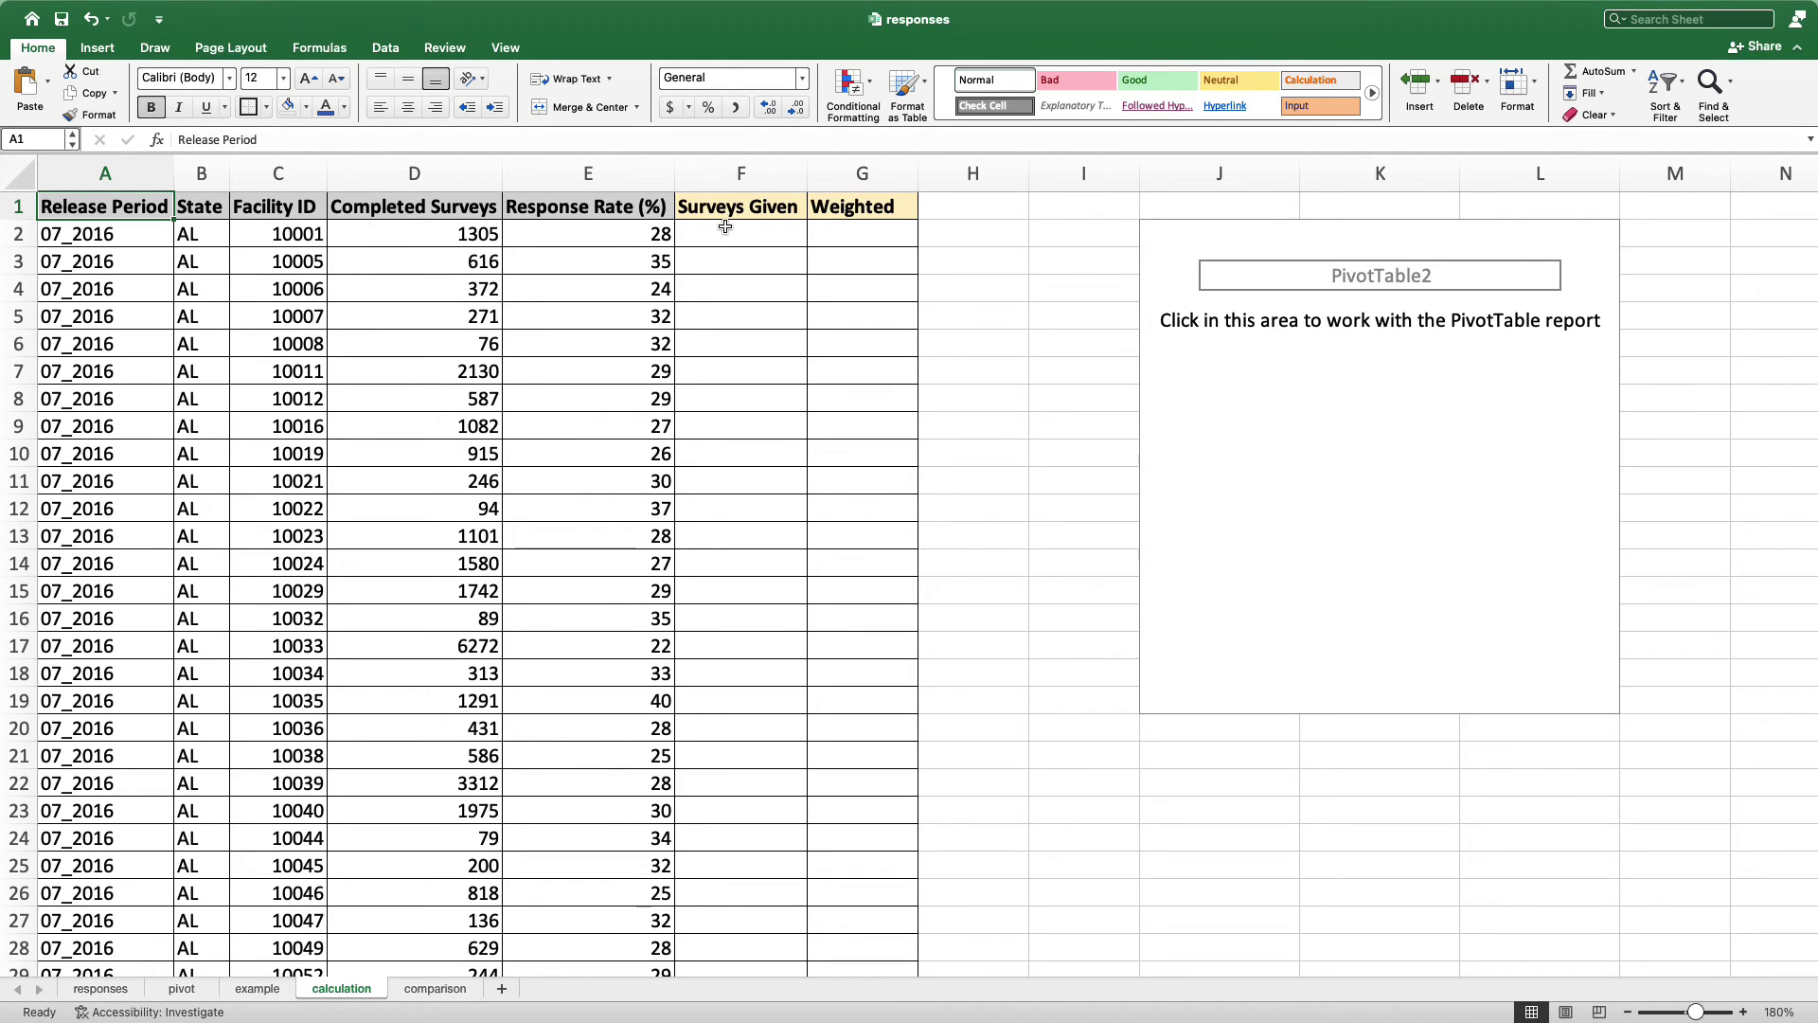
# Write the first facility's response rate as a scratch ratio, with 28 in H2 and 100 in H3
pyautogui.click(972, 232)
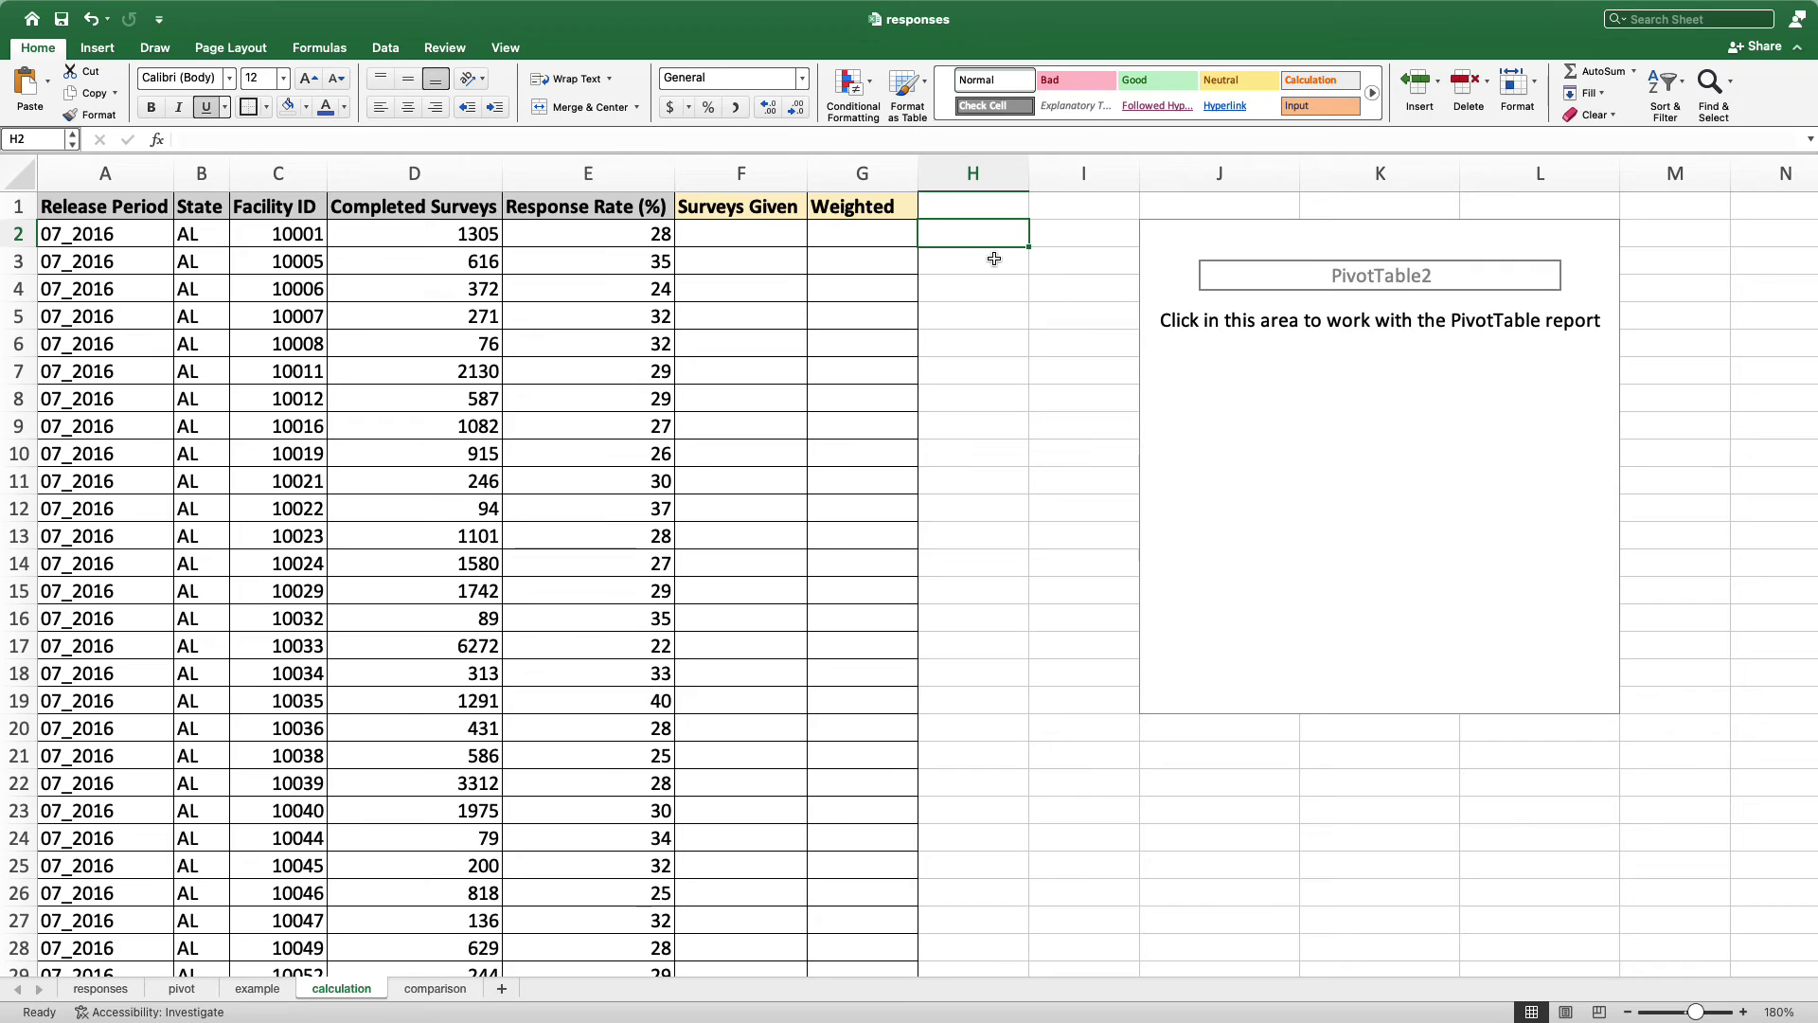
pyautogui.write('28')
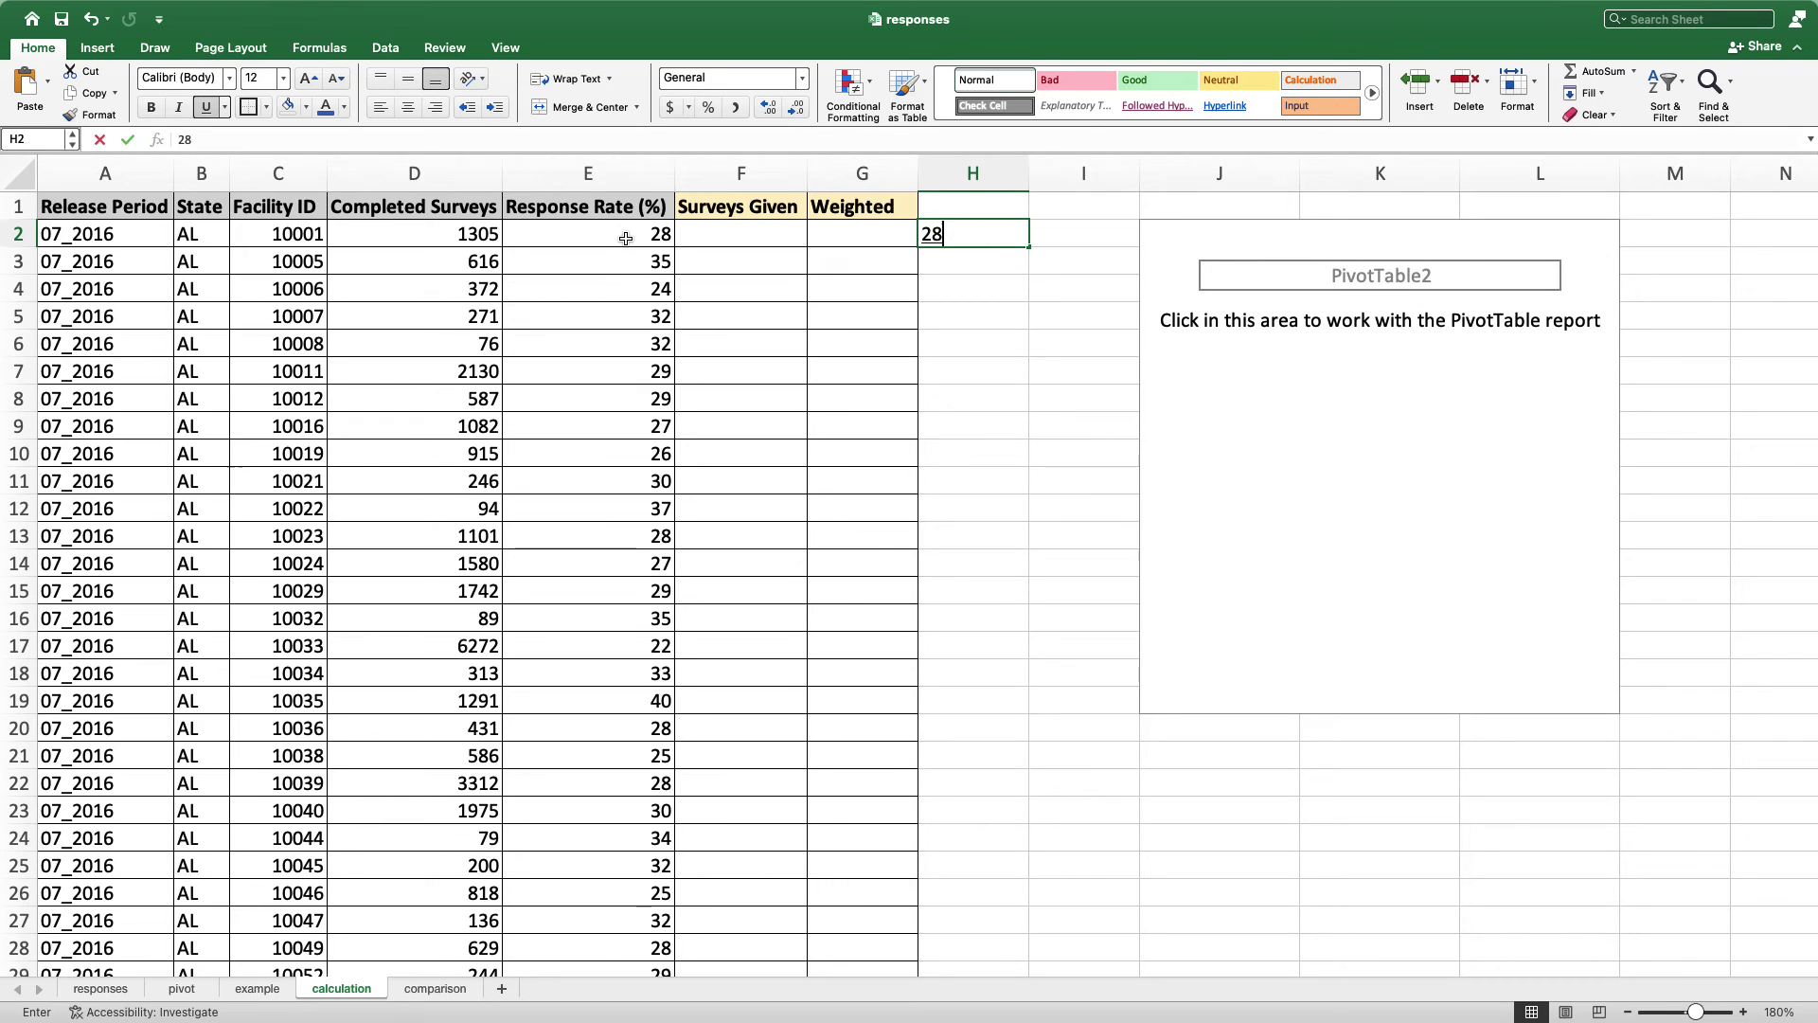
pyautogui.press('Return')
pyautogui.write('100')
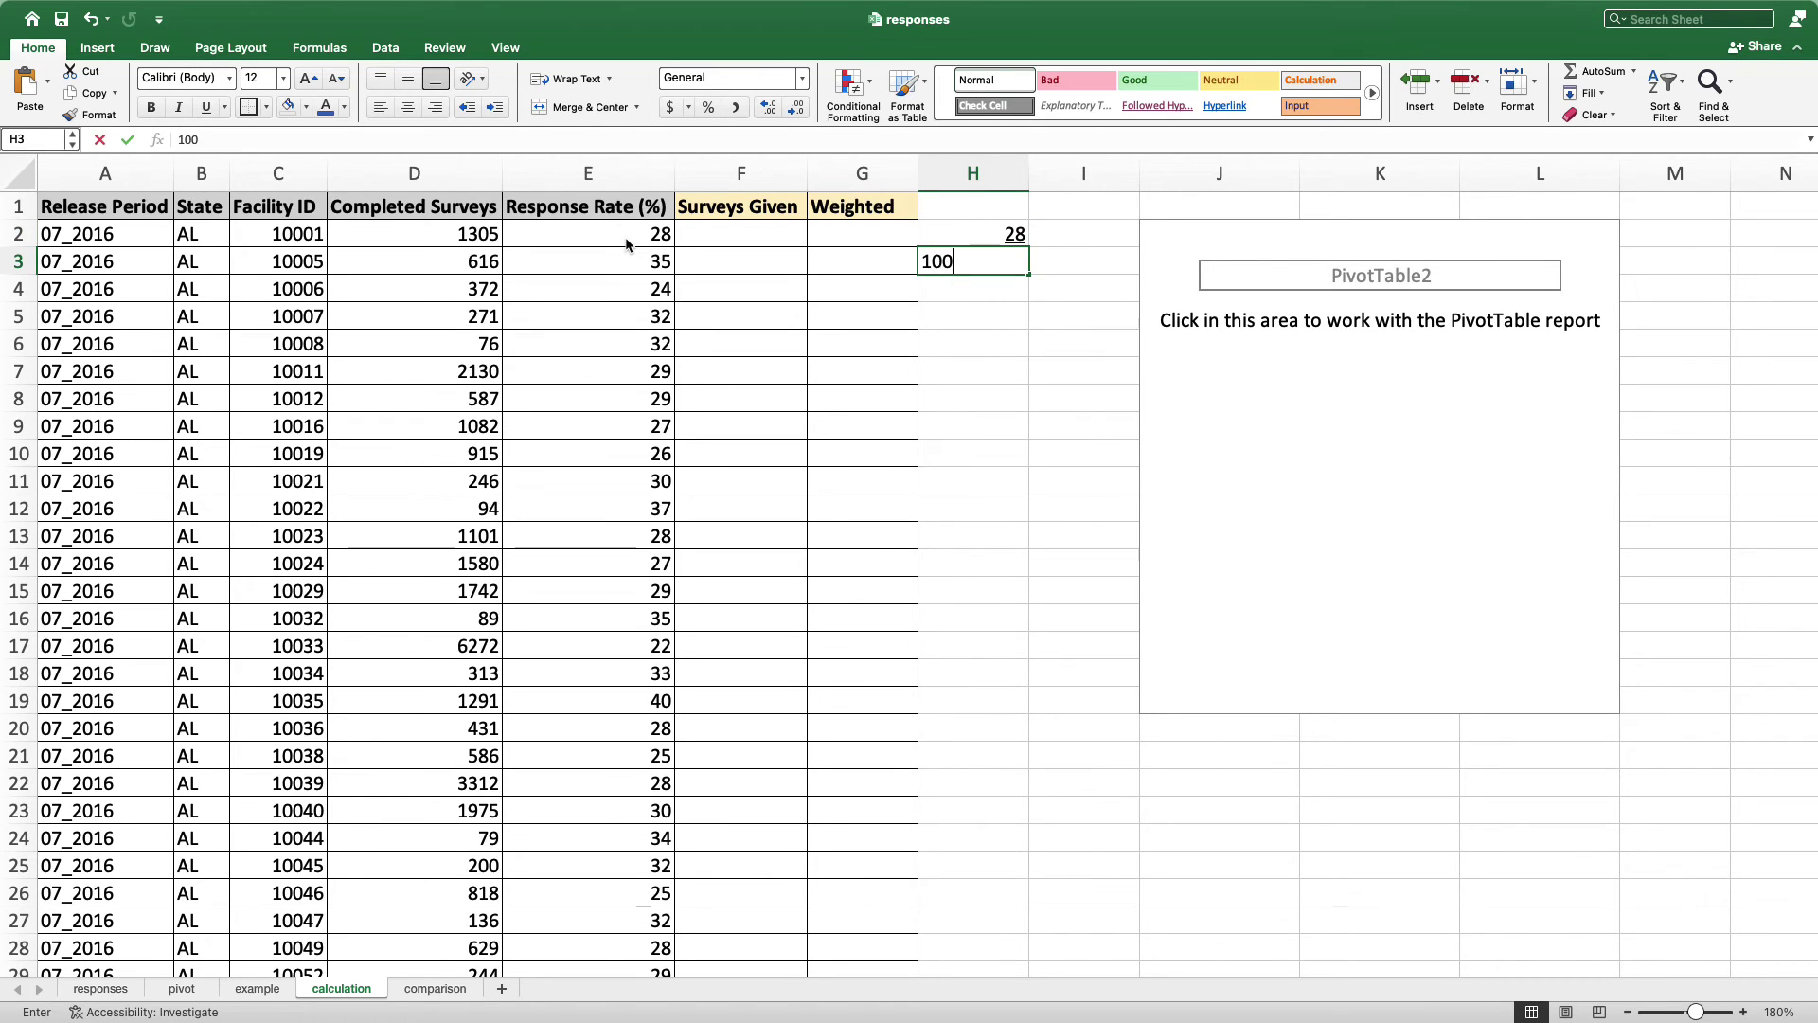
pyautogui.press('Return')
pyautogui.press('Up')
pyautogui.press('Up')
pyautogui.press('Down')
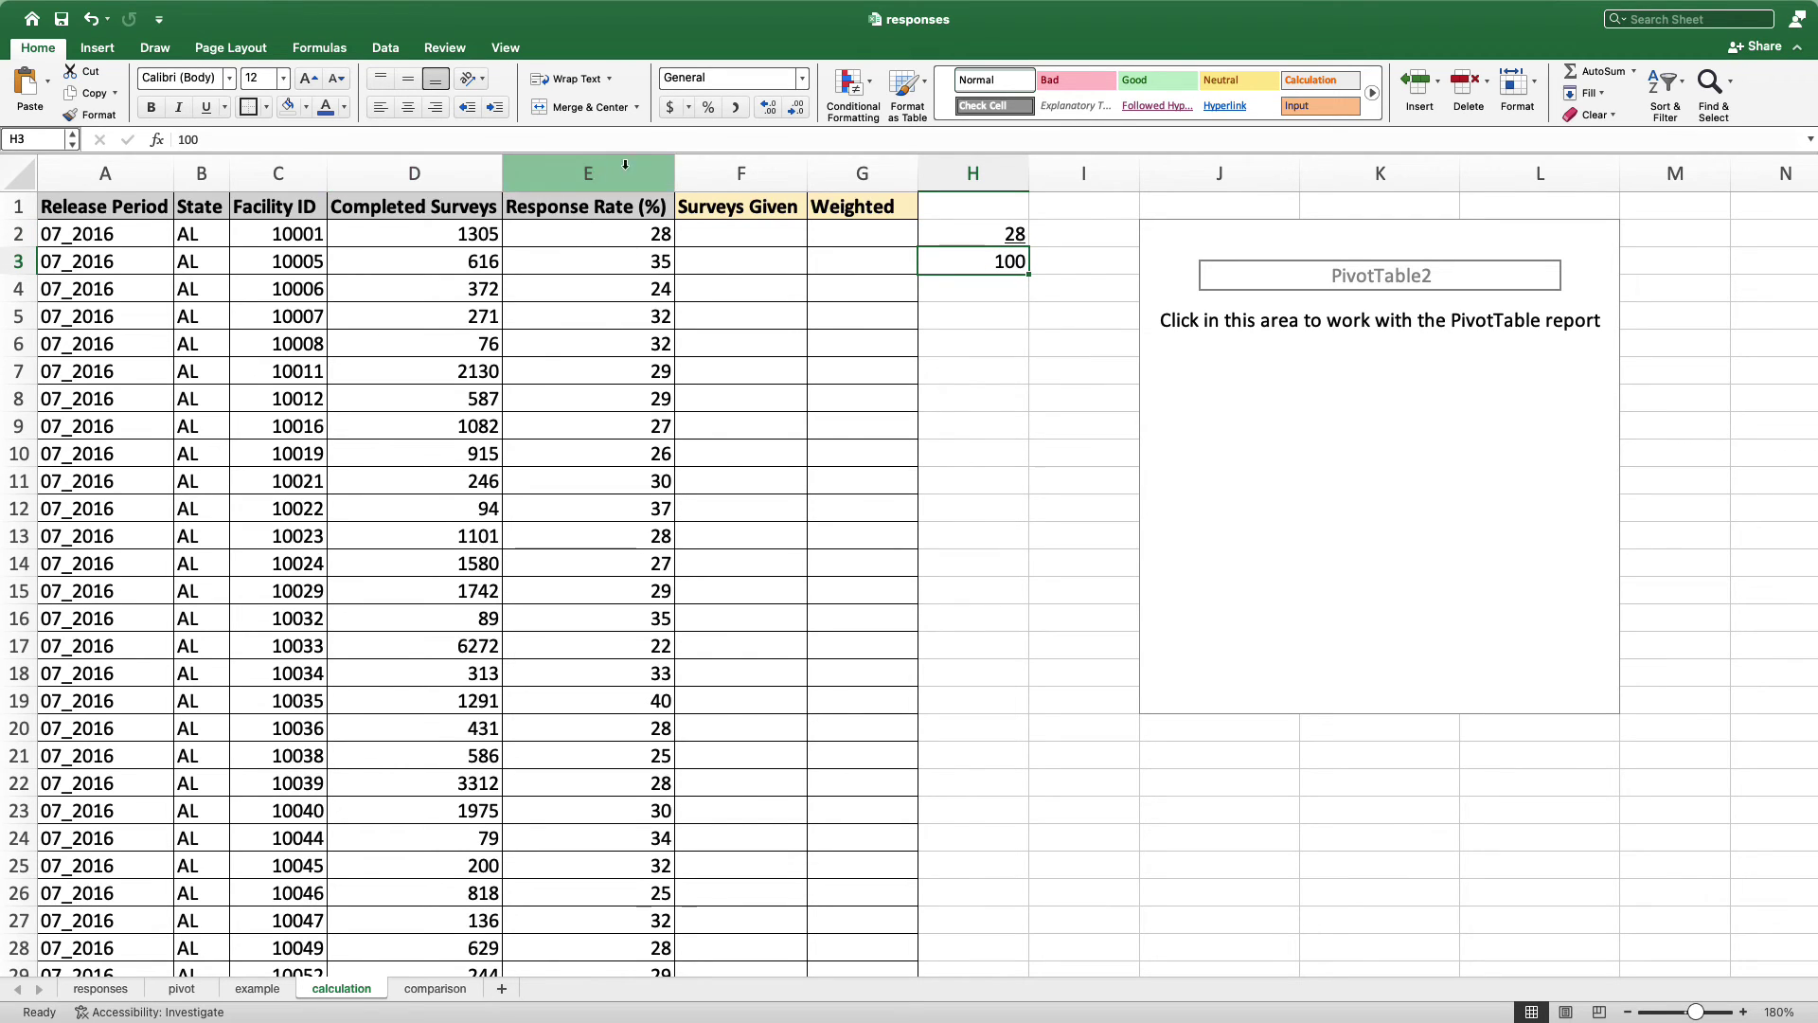
# Complete the scratch proportion with 1305 in I2 and ??? in I3 for the unknown surveys given
pyautogui.click(1058, 235)
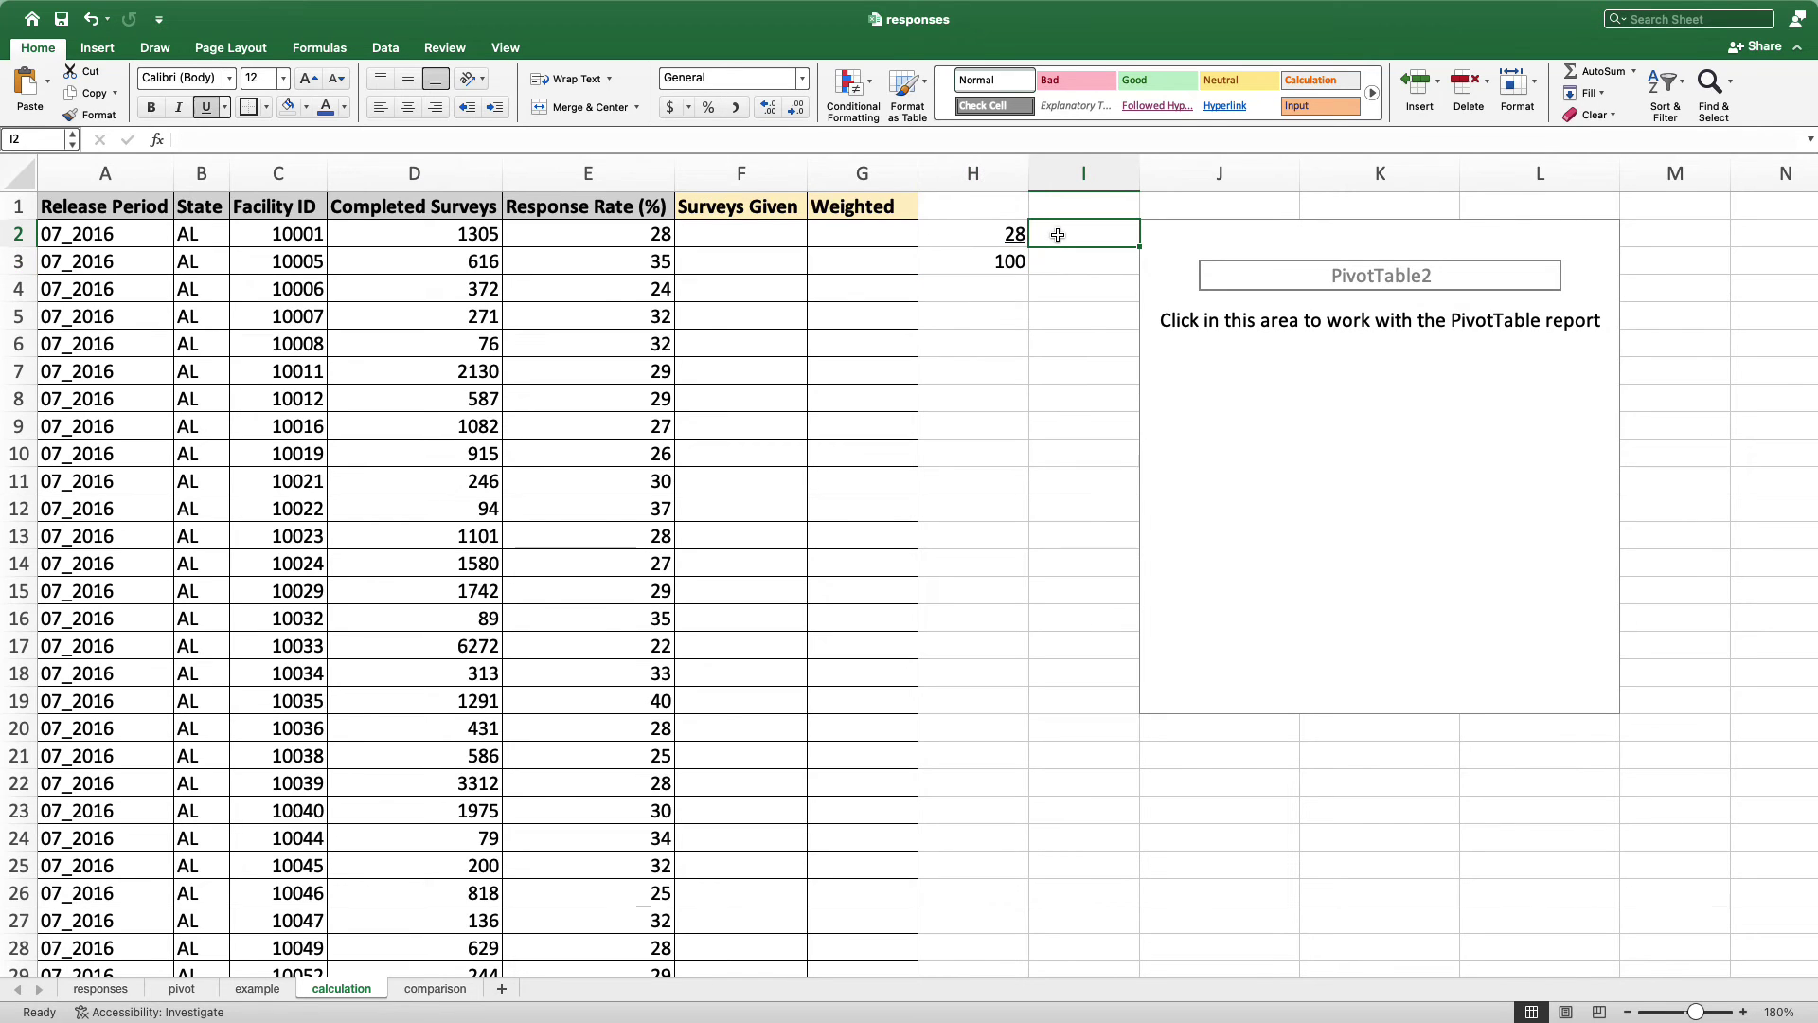
pyautogui.write('13')
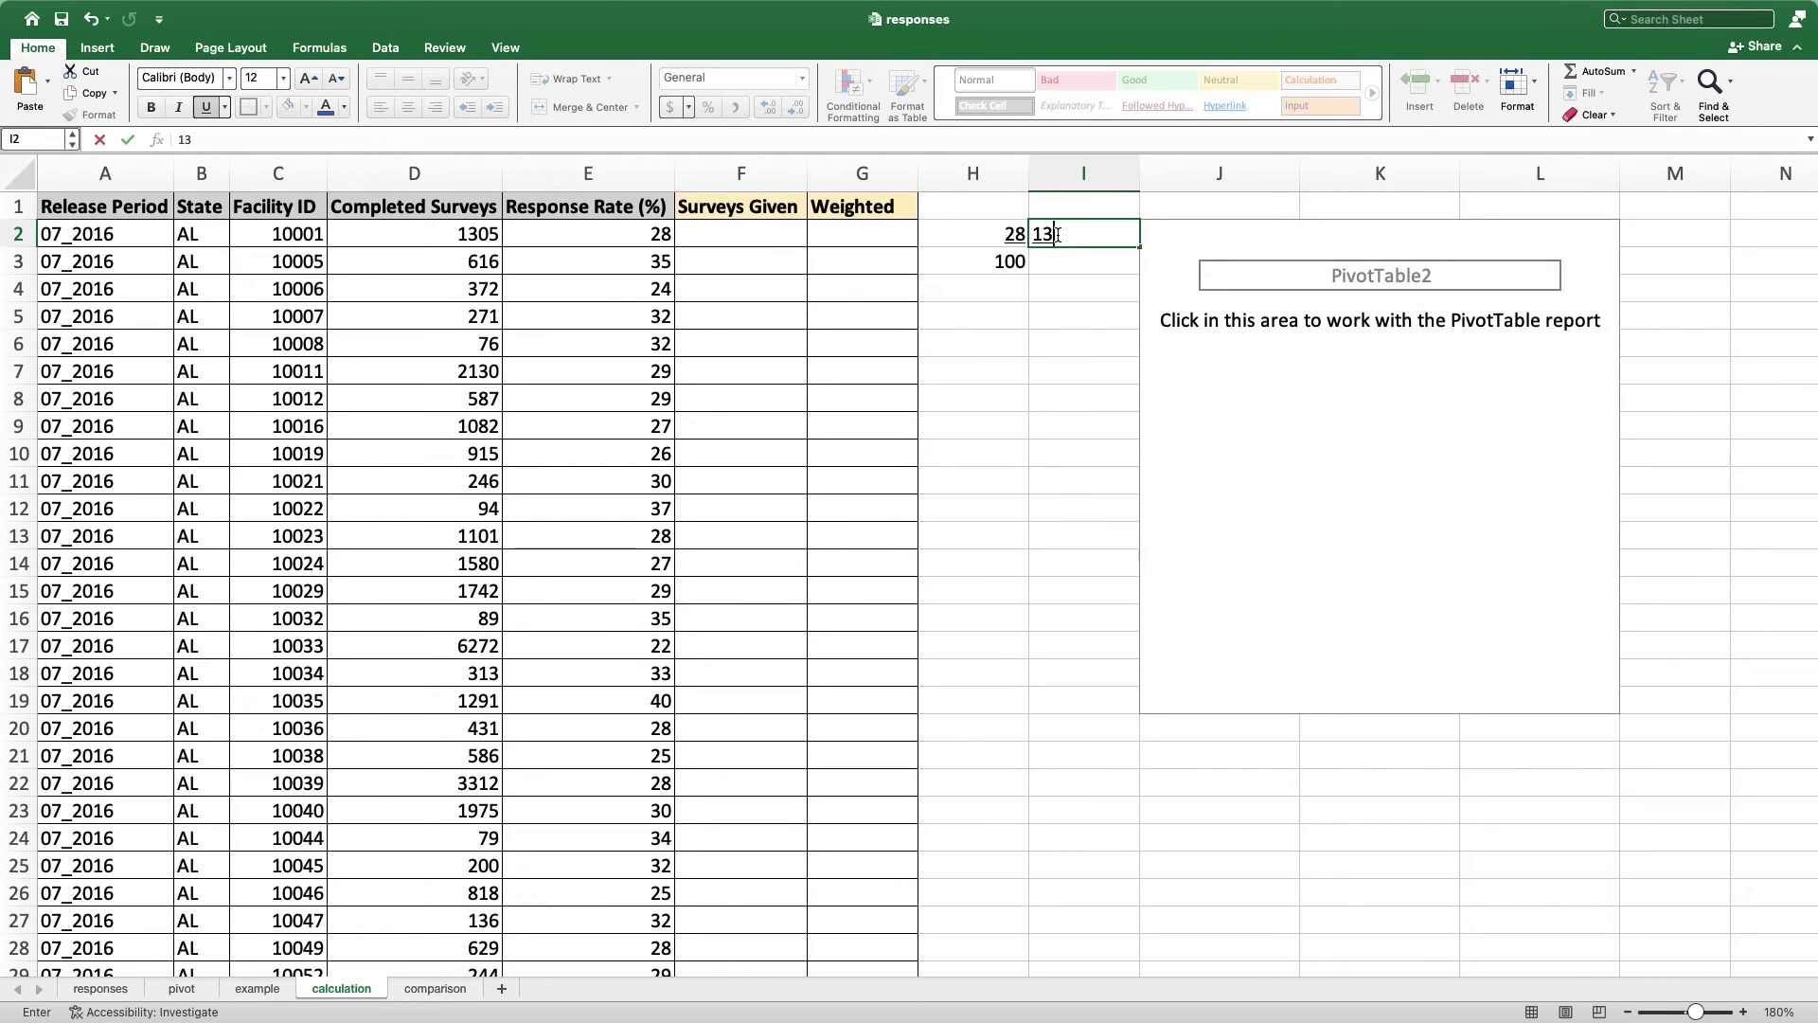
pyautogui.write('05')
pyautogui.press('Return')
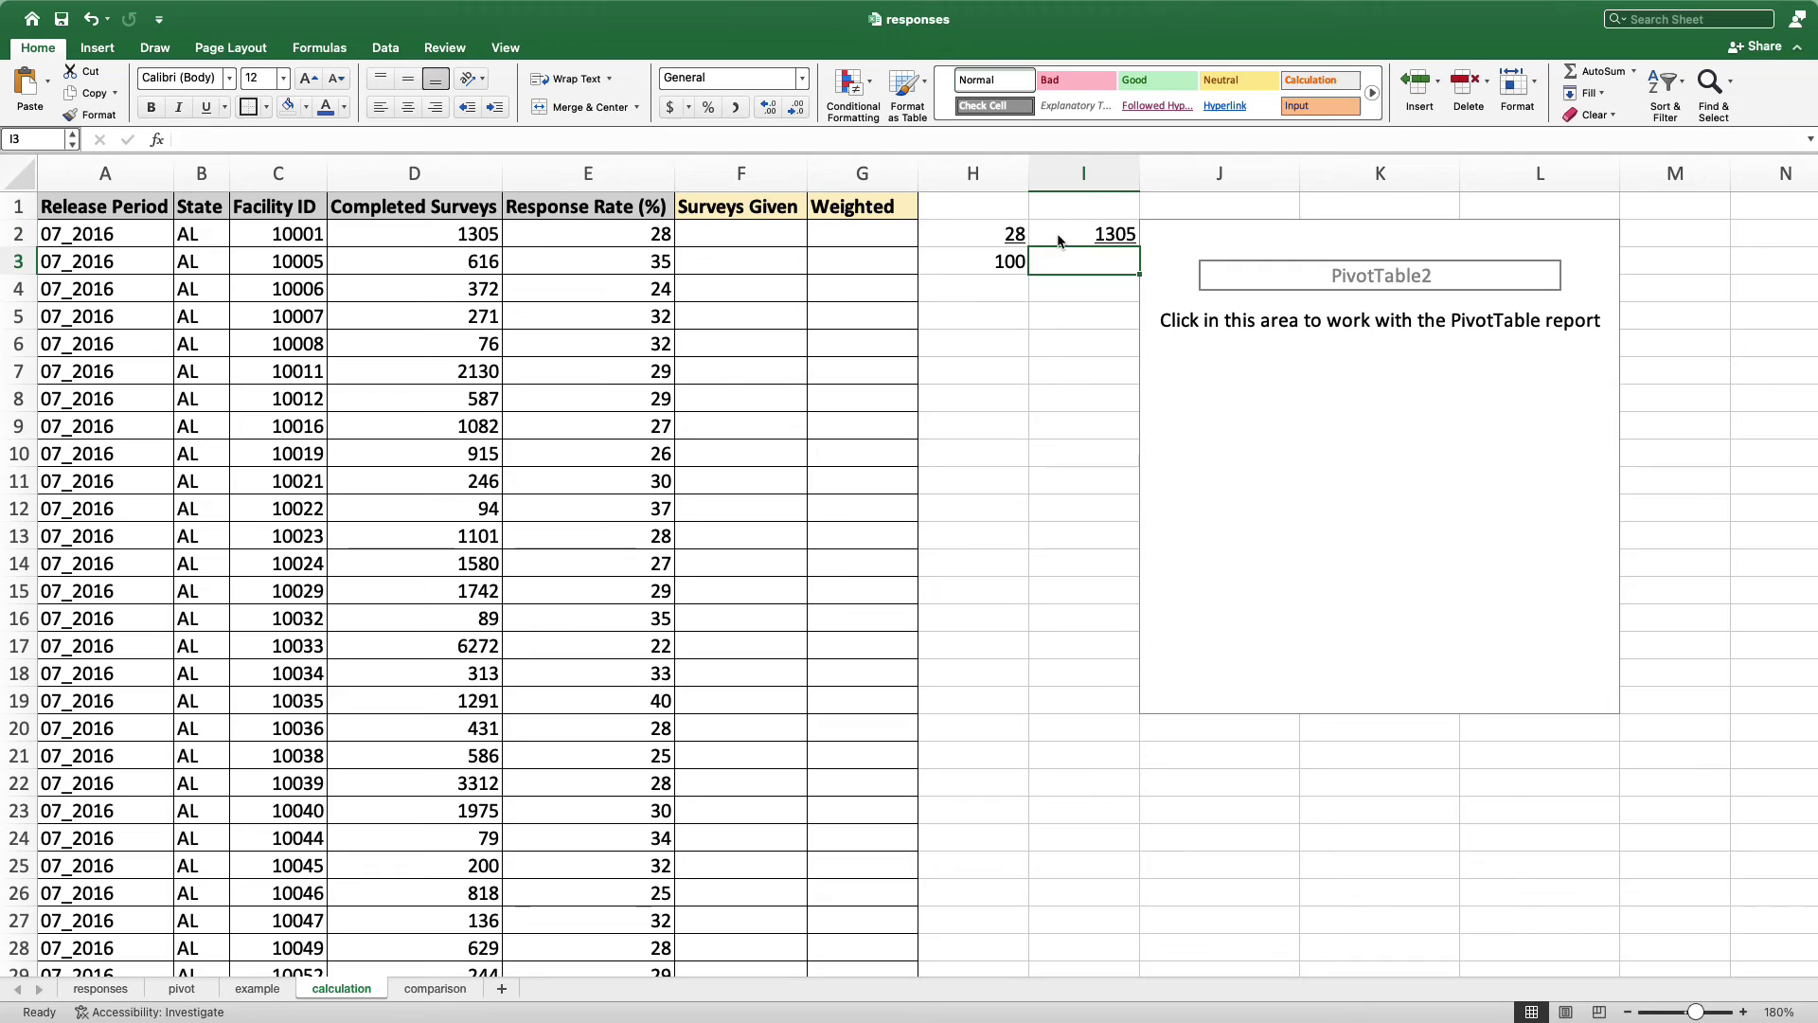
pyautogui.write('???')
pyautogui.press('Return')
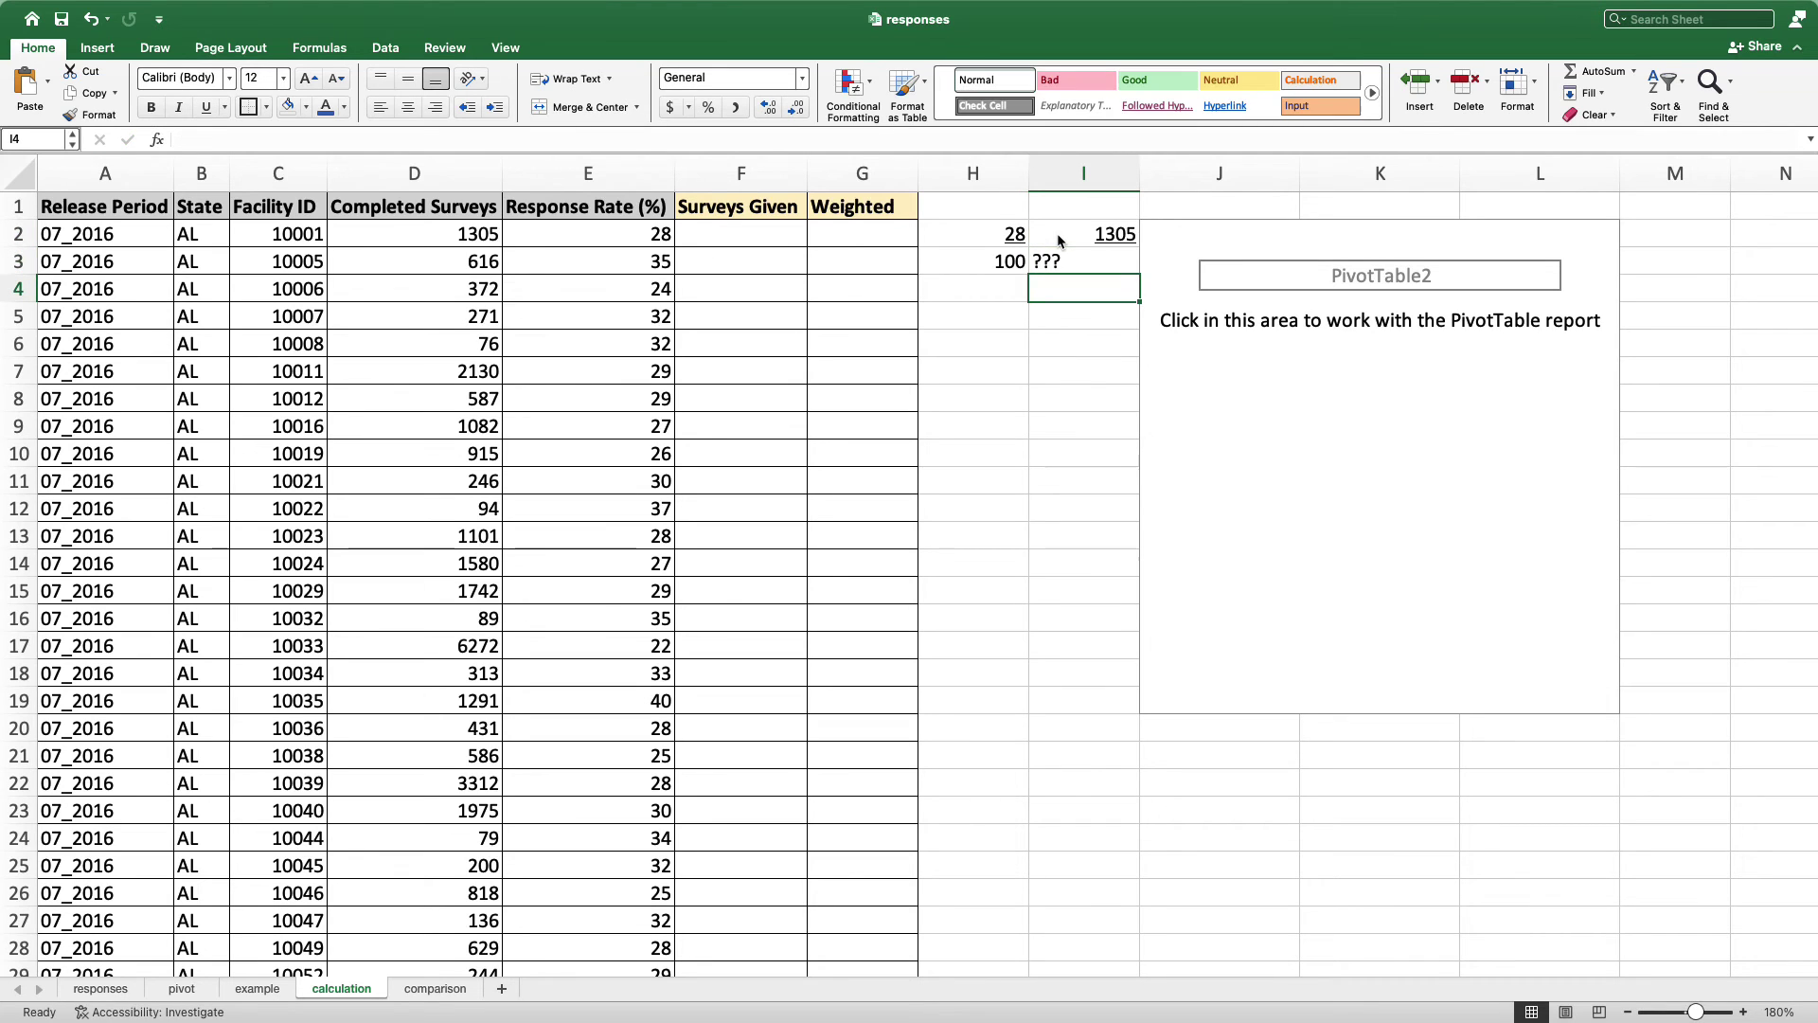
pyautogui.press('Up')
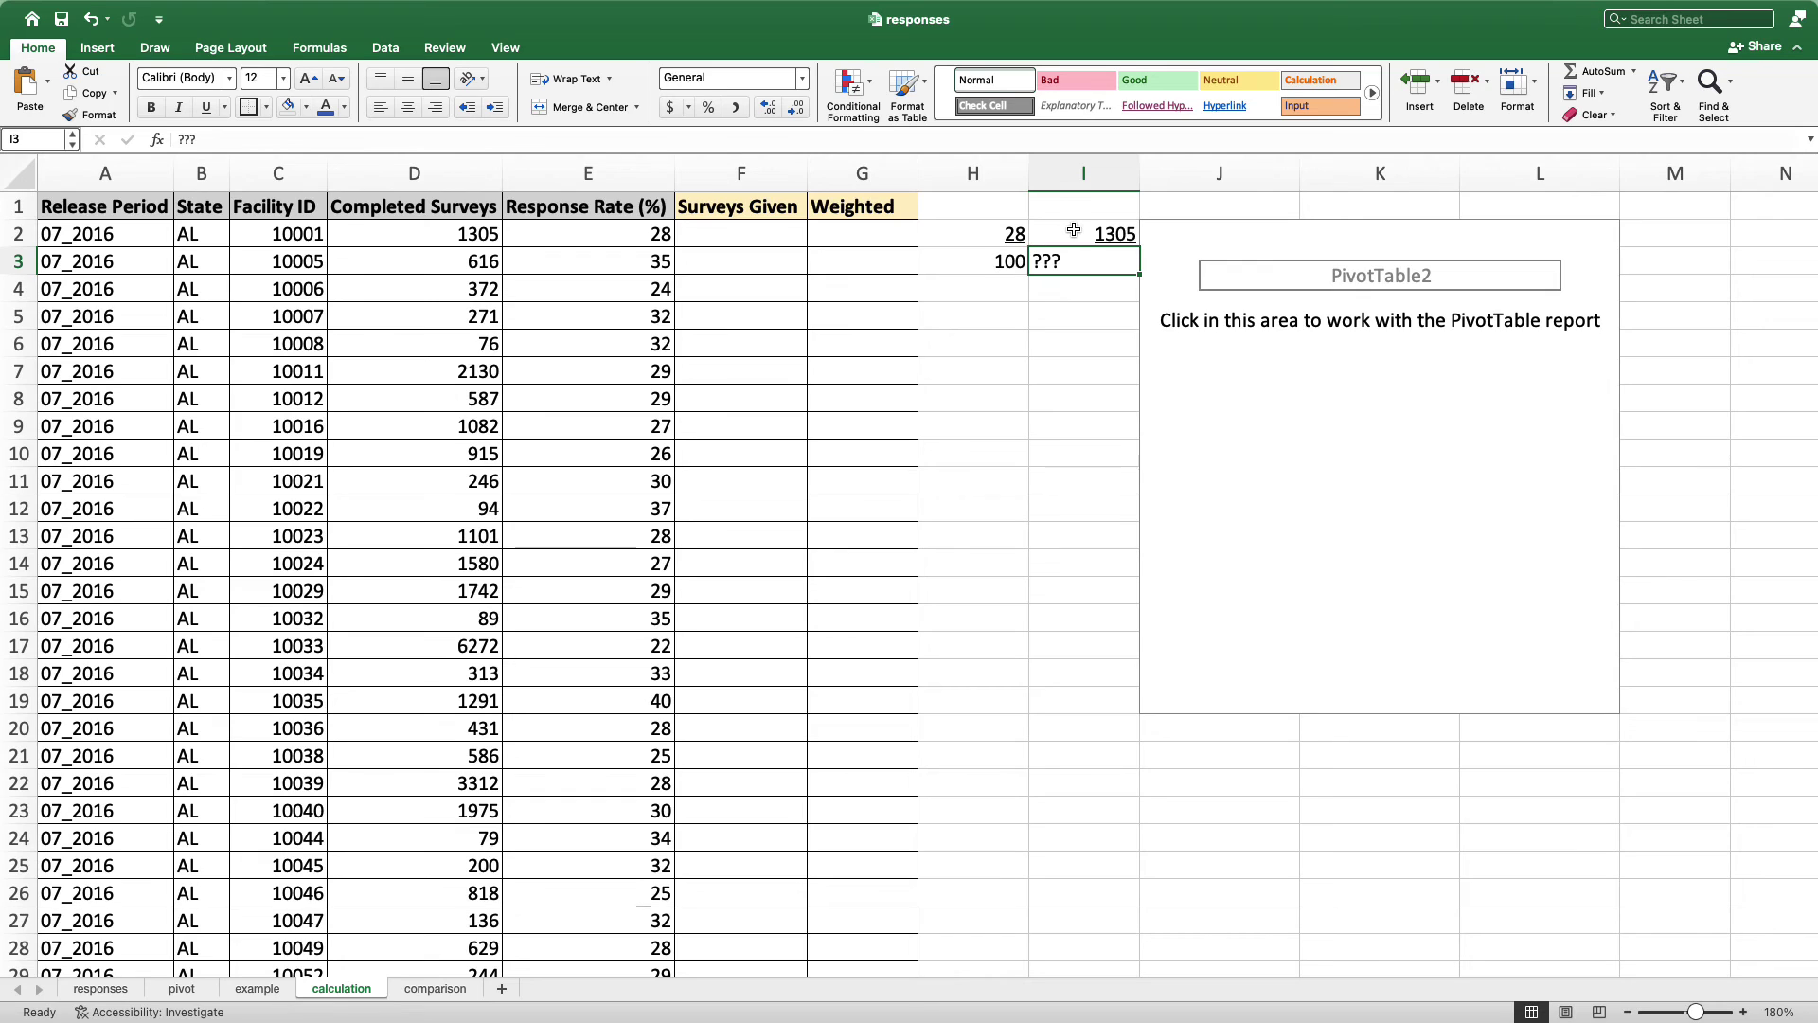
# Calculate the first facility's Surveys Given in F2 with =100*D2/E2
pyautogui.click(780, 233)
pyautogui.write('=100')
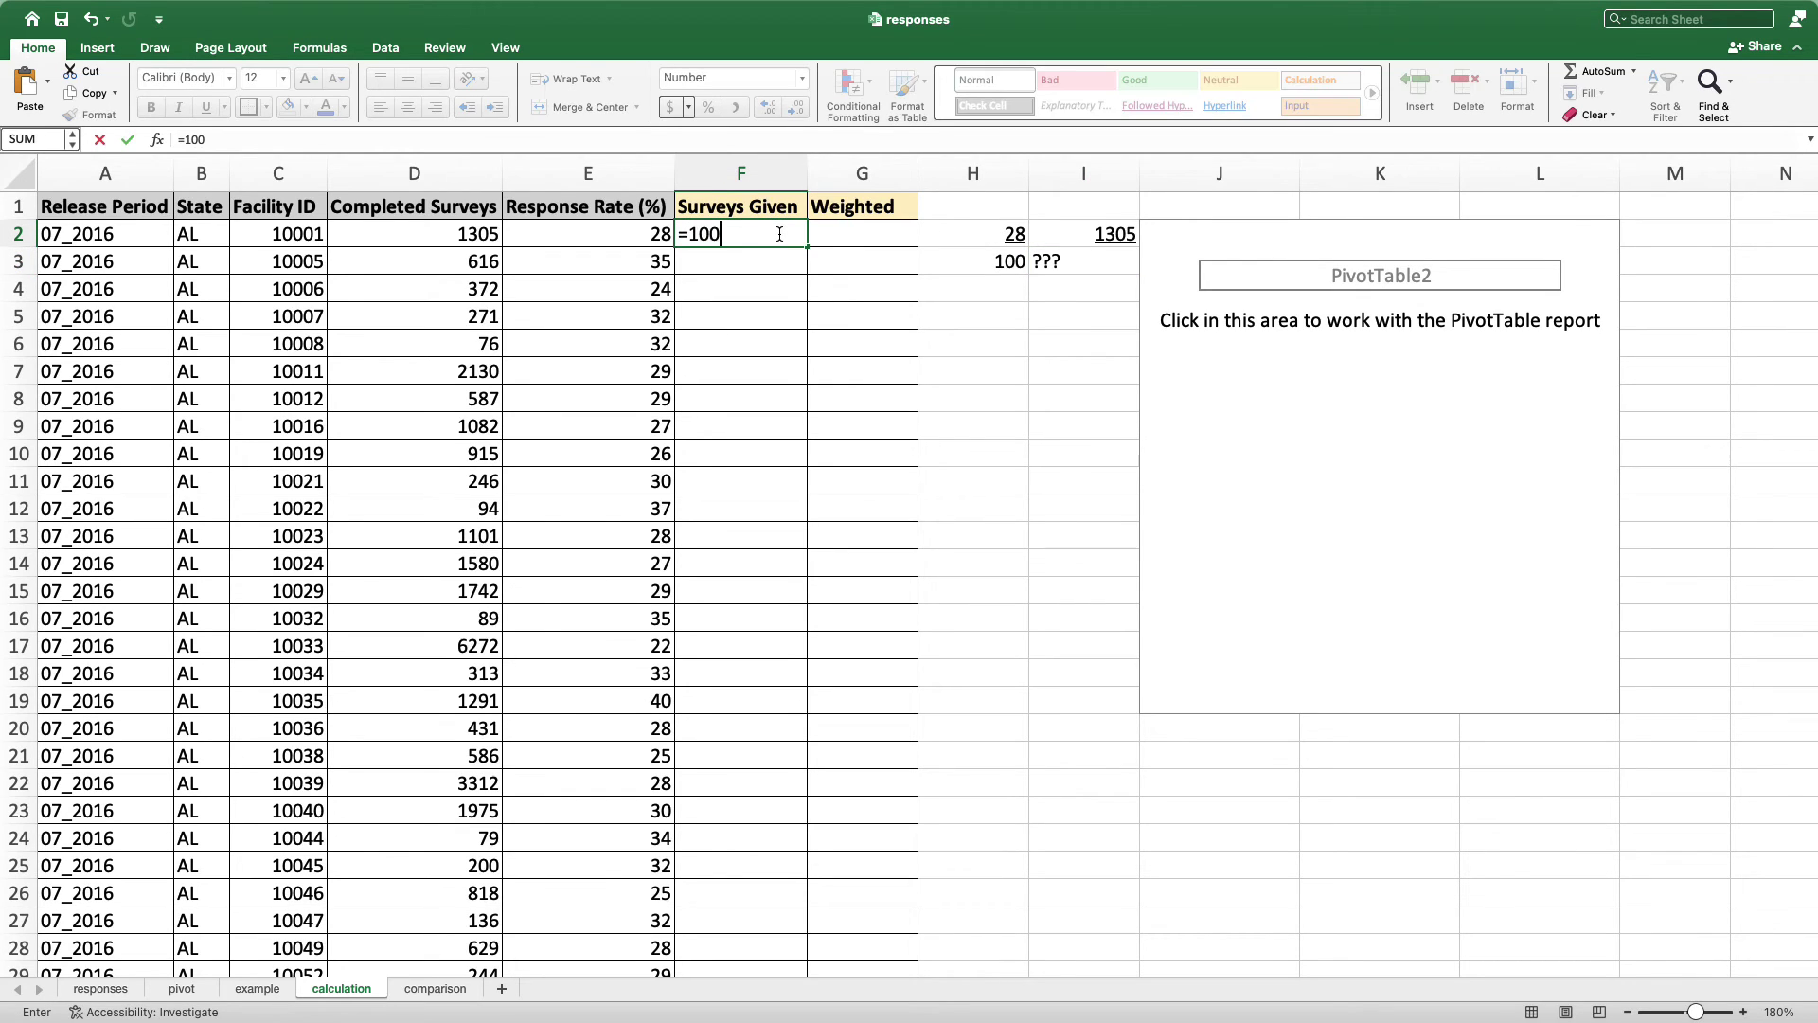
pyautogui.write('*')
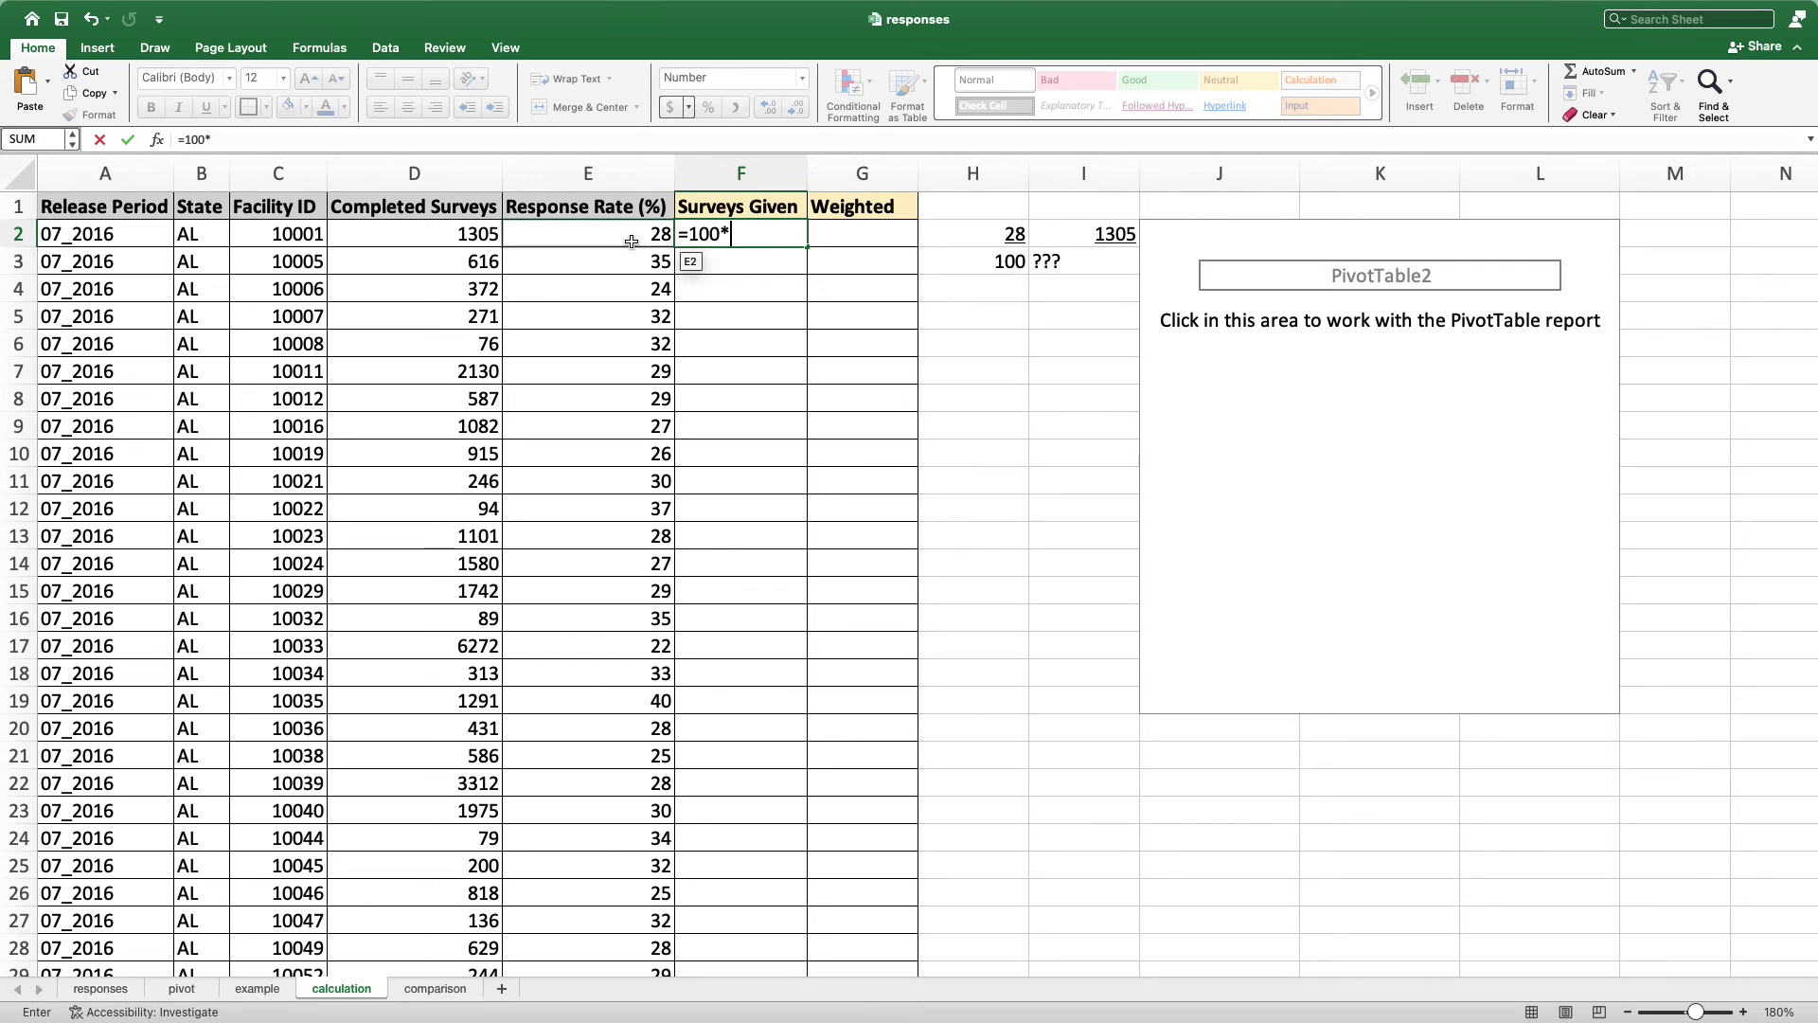
pyautogui.click(482, 236)
pyautogui.write('/')
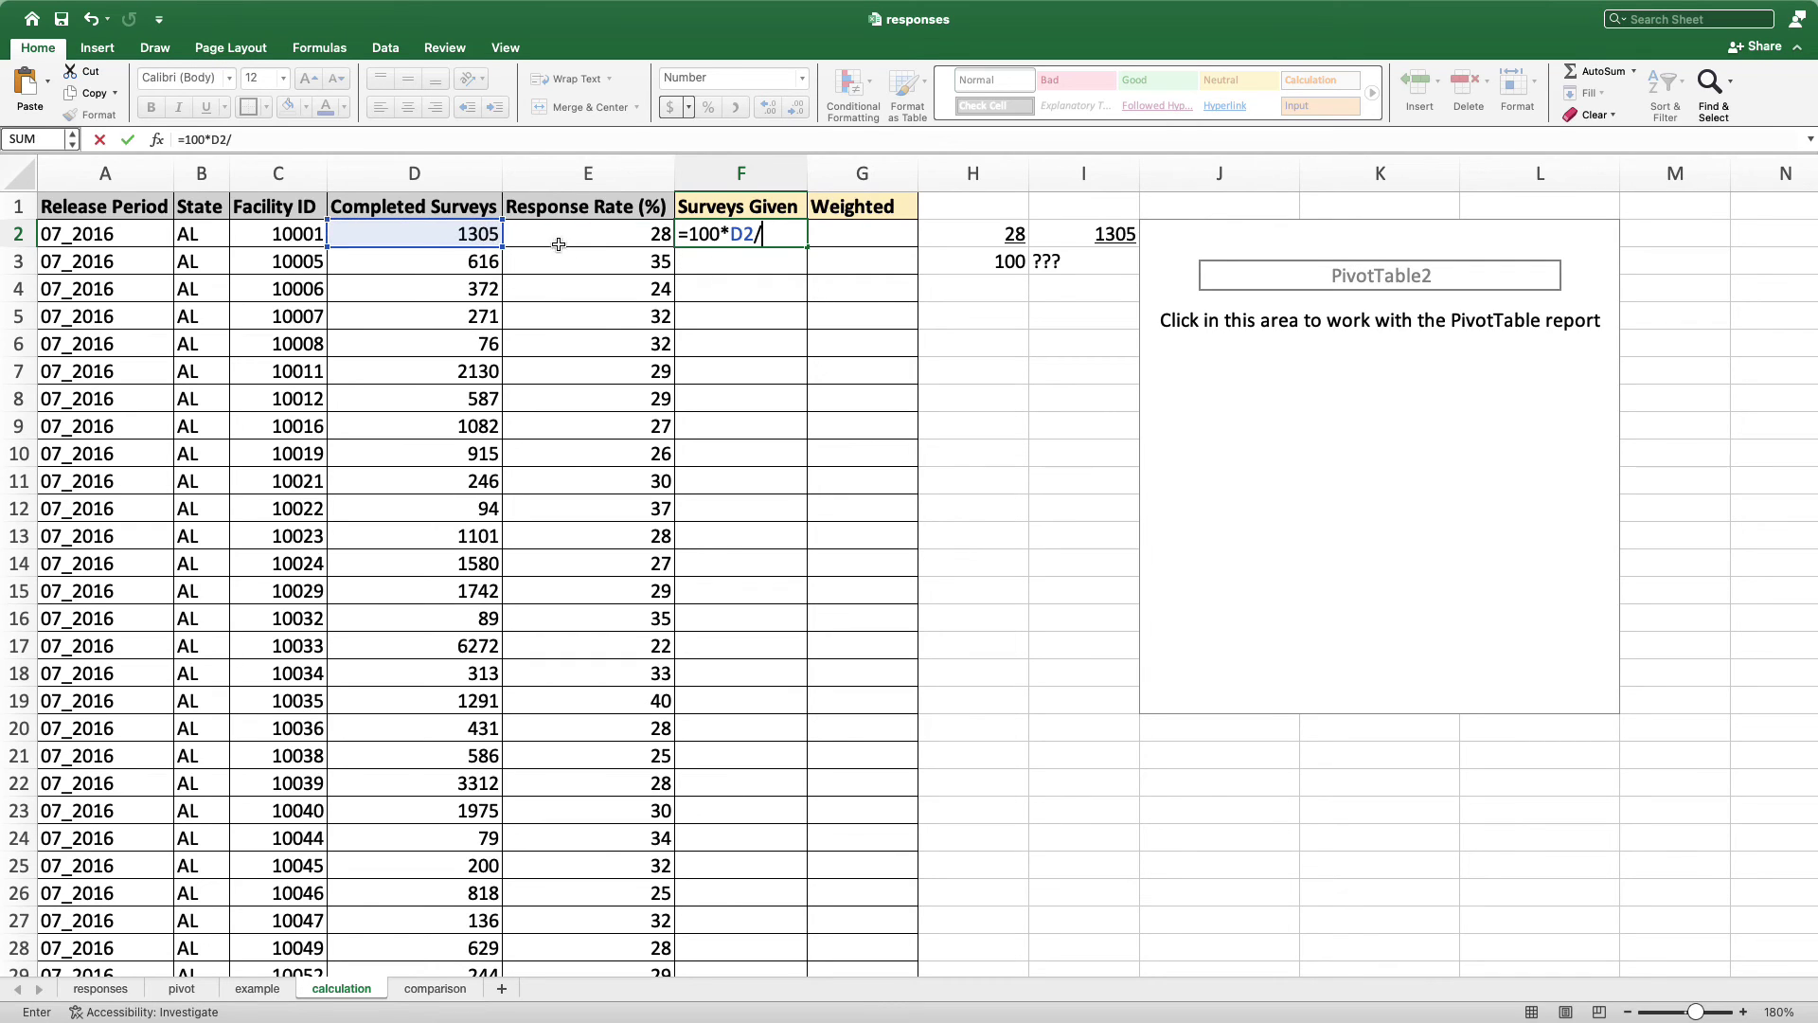
pyautogui.click(595, 231)
pyautogui.press('Return')
pyautogui.click(720, 234)
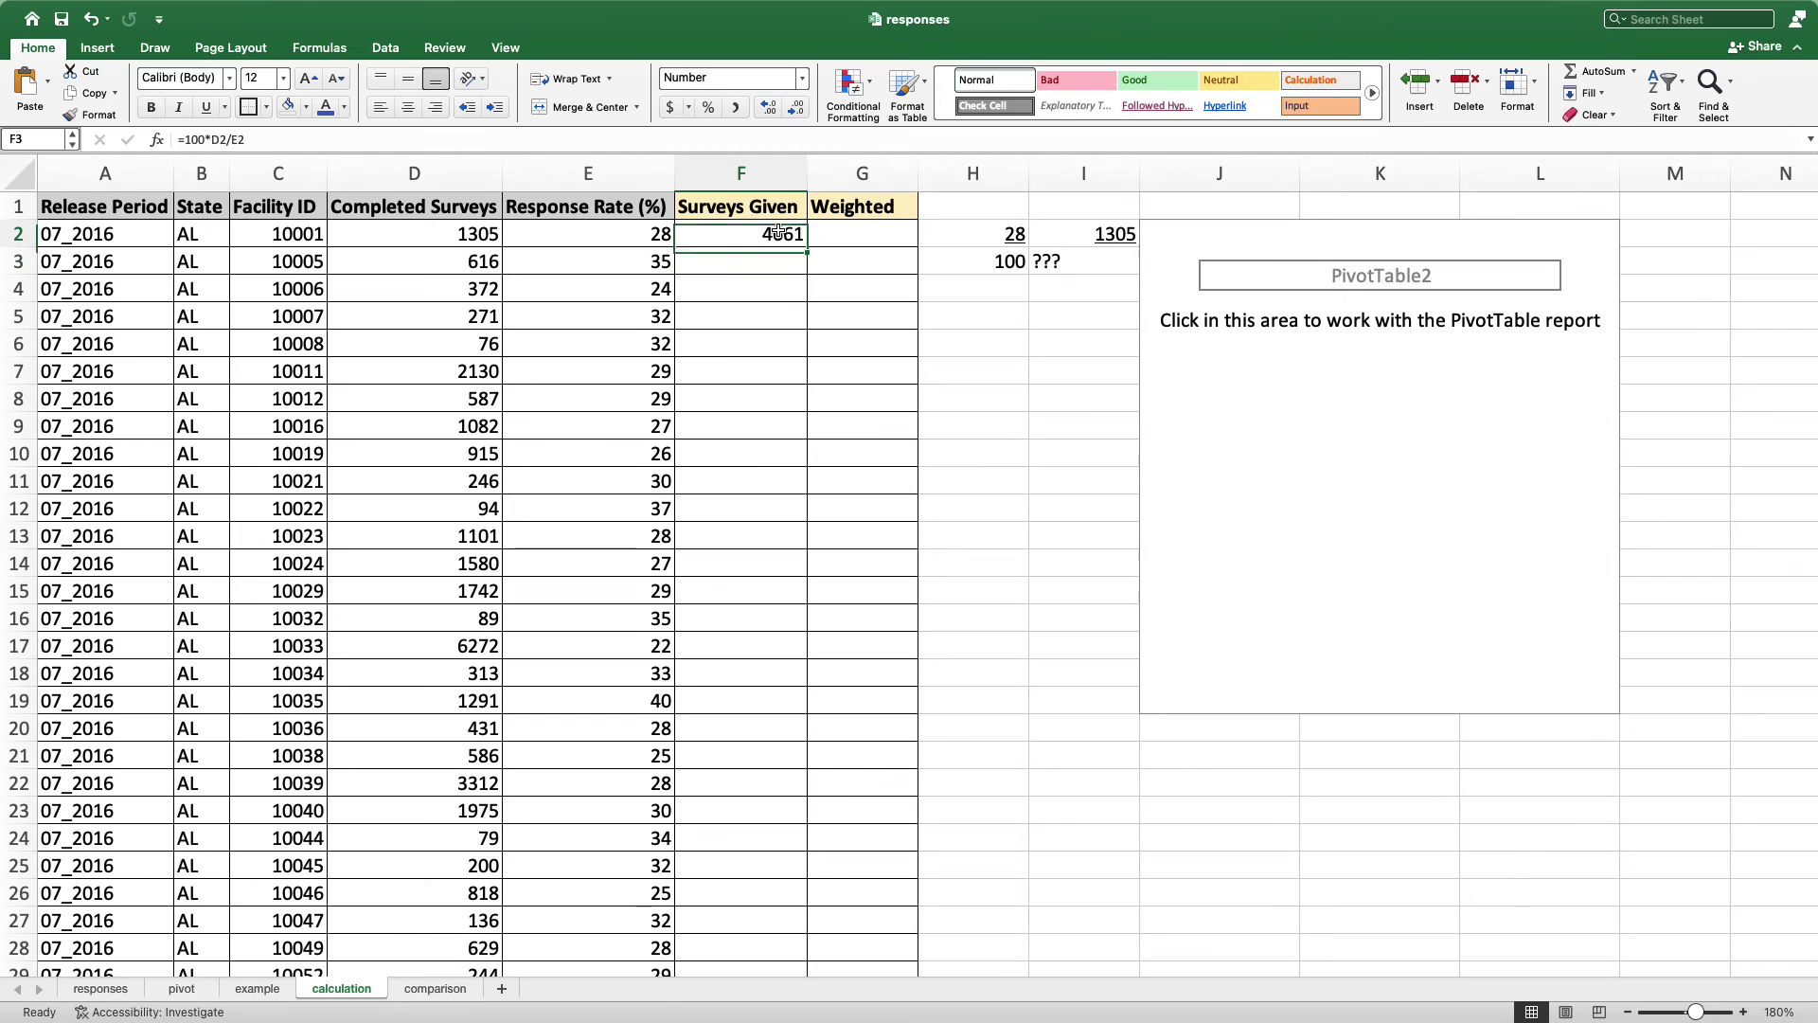
# Check the surveys given figure in H5 with =F2*.28 and compare it with the completed surveys in D2
pyautogui.click(1000, 315)
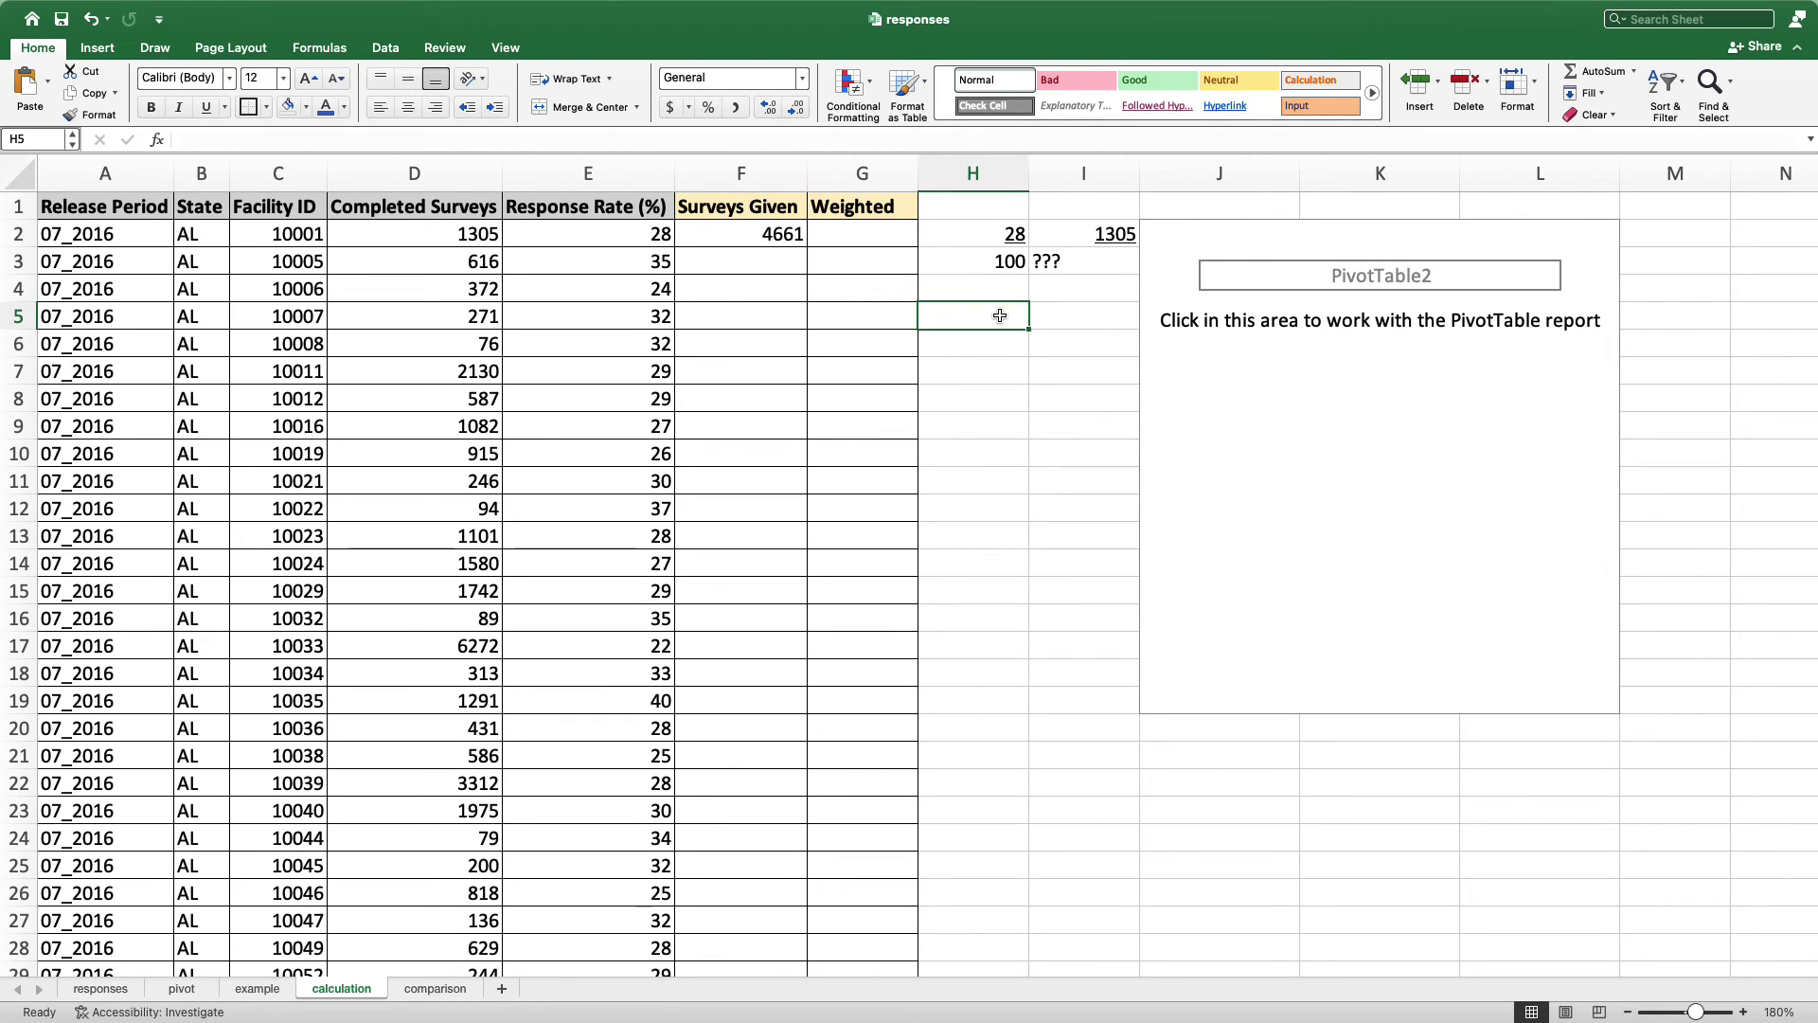
pyautogui.write('=')
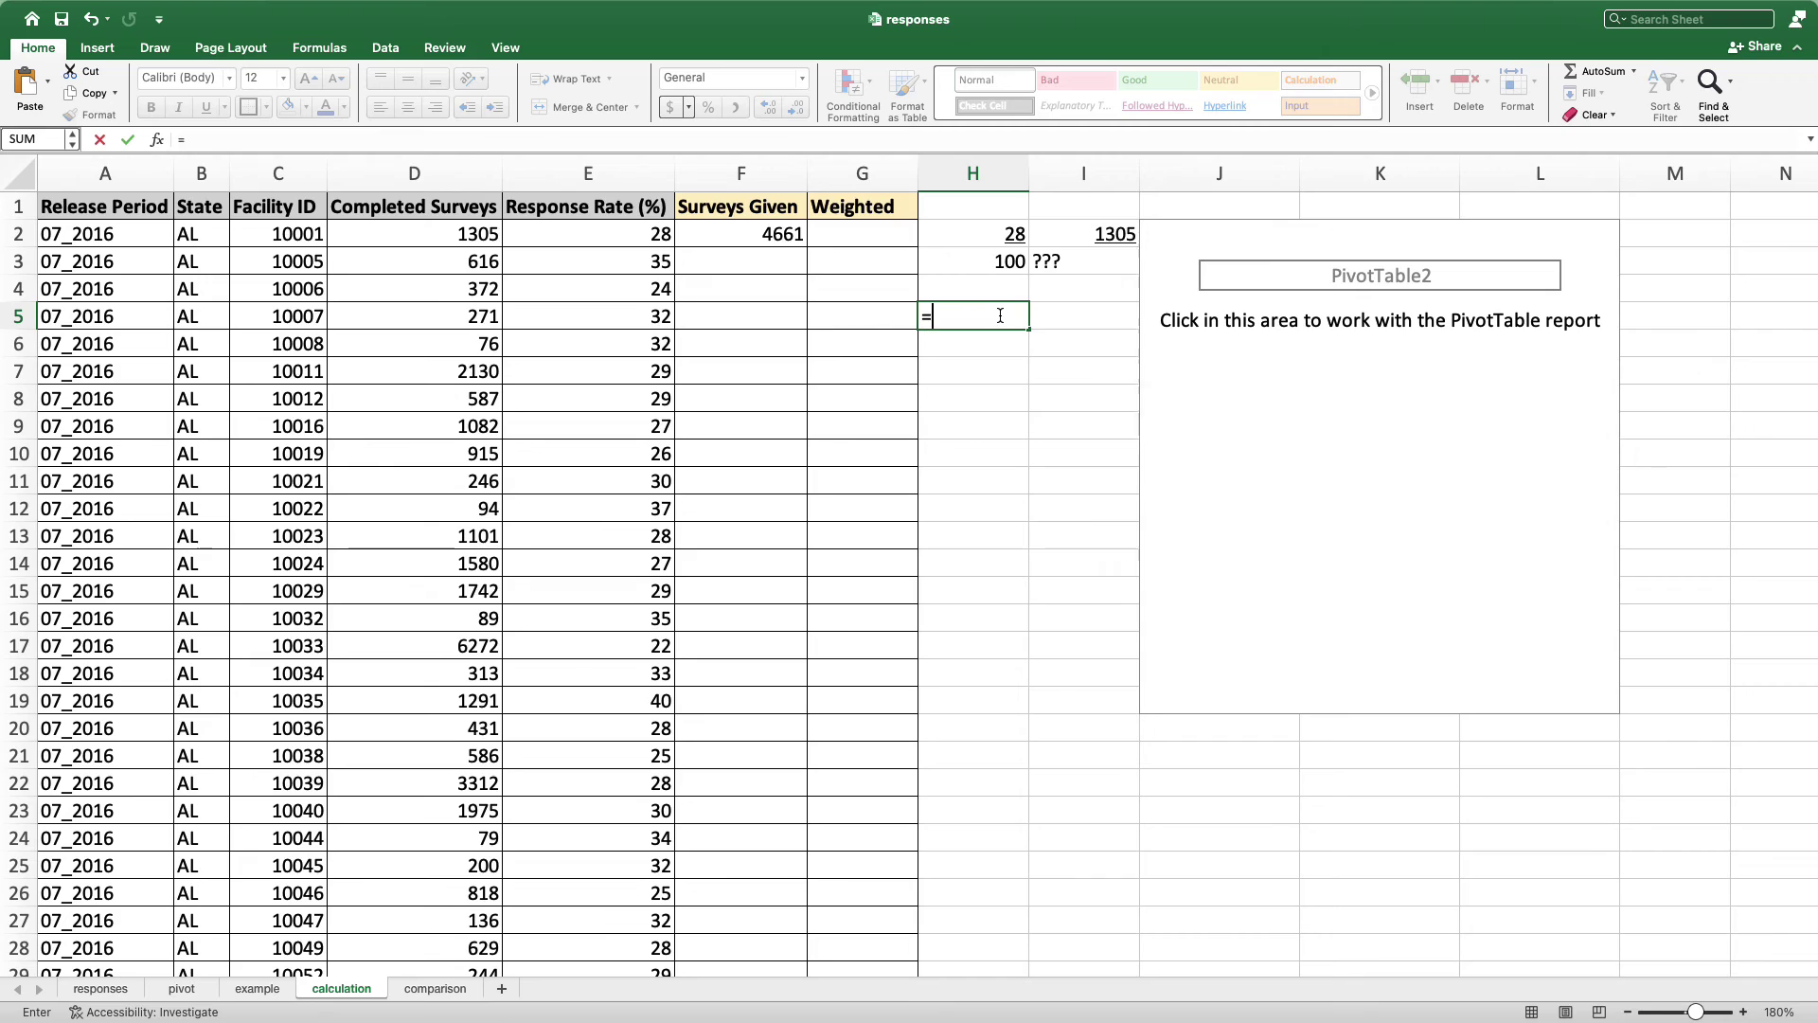
pyautogui.click(697, 237)
pyautogui.write('*')
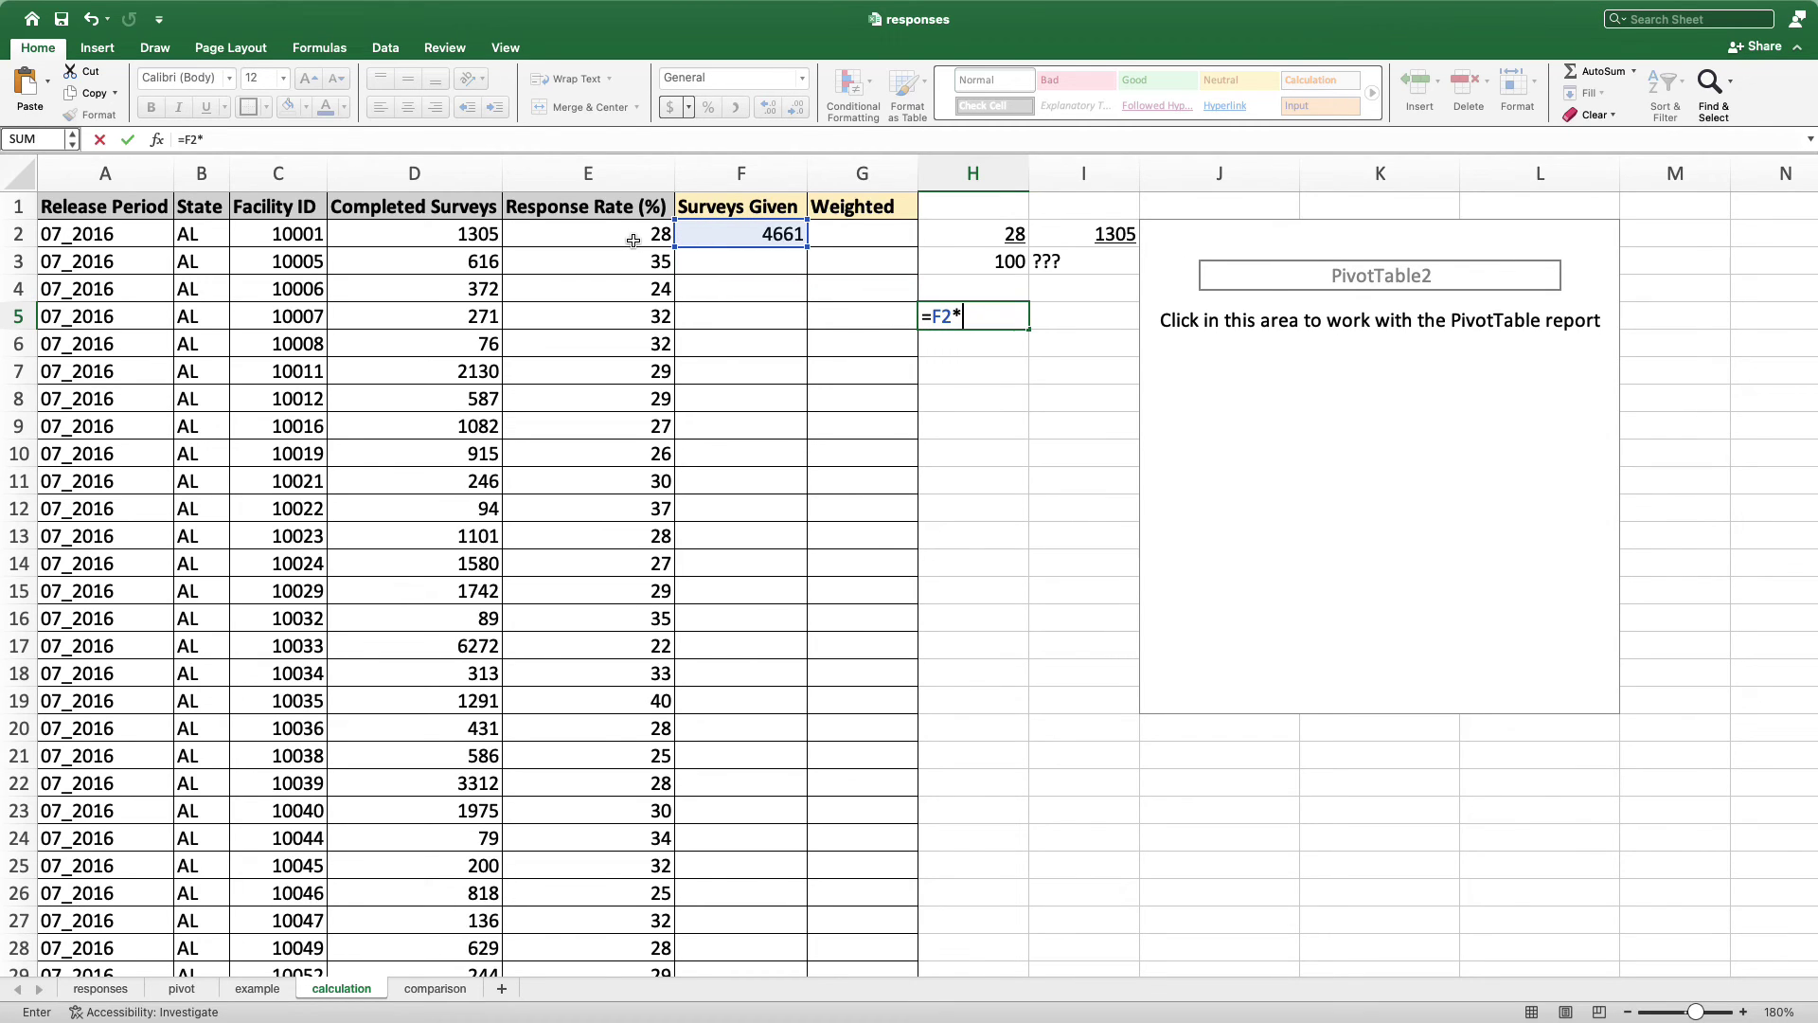
pyautogui.write('.28')
pyautogui.press('Return')
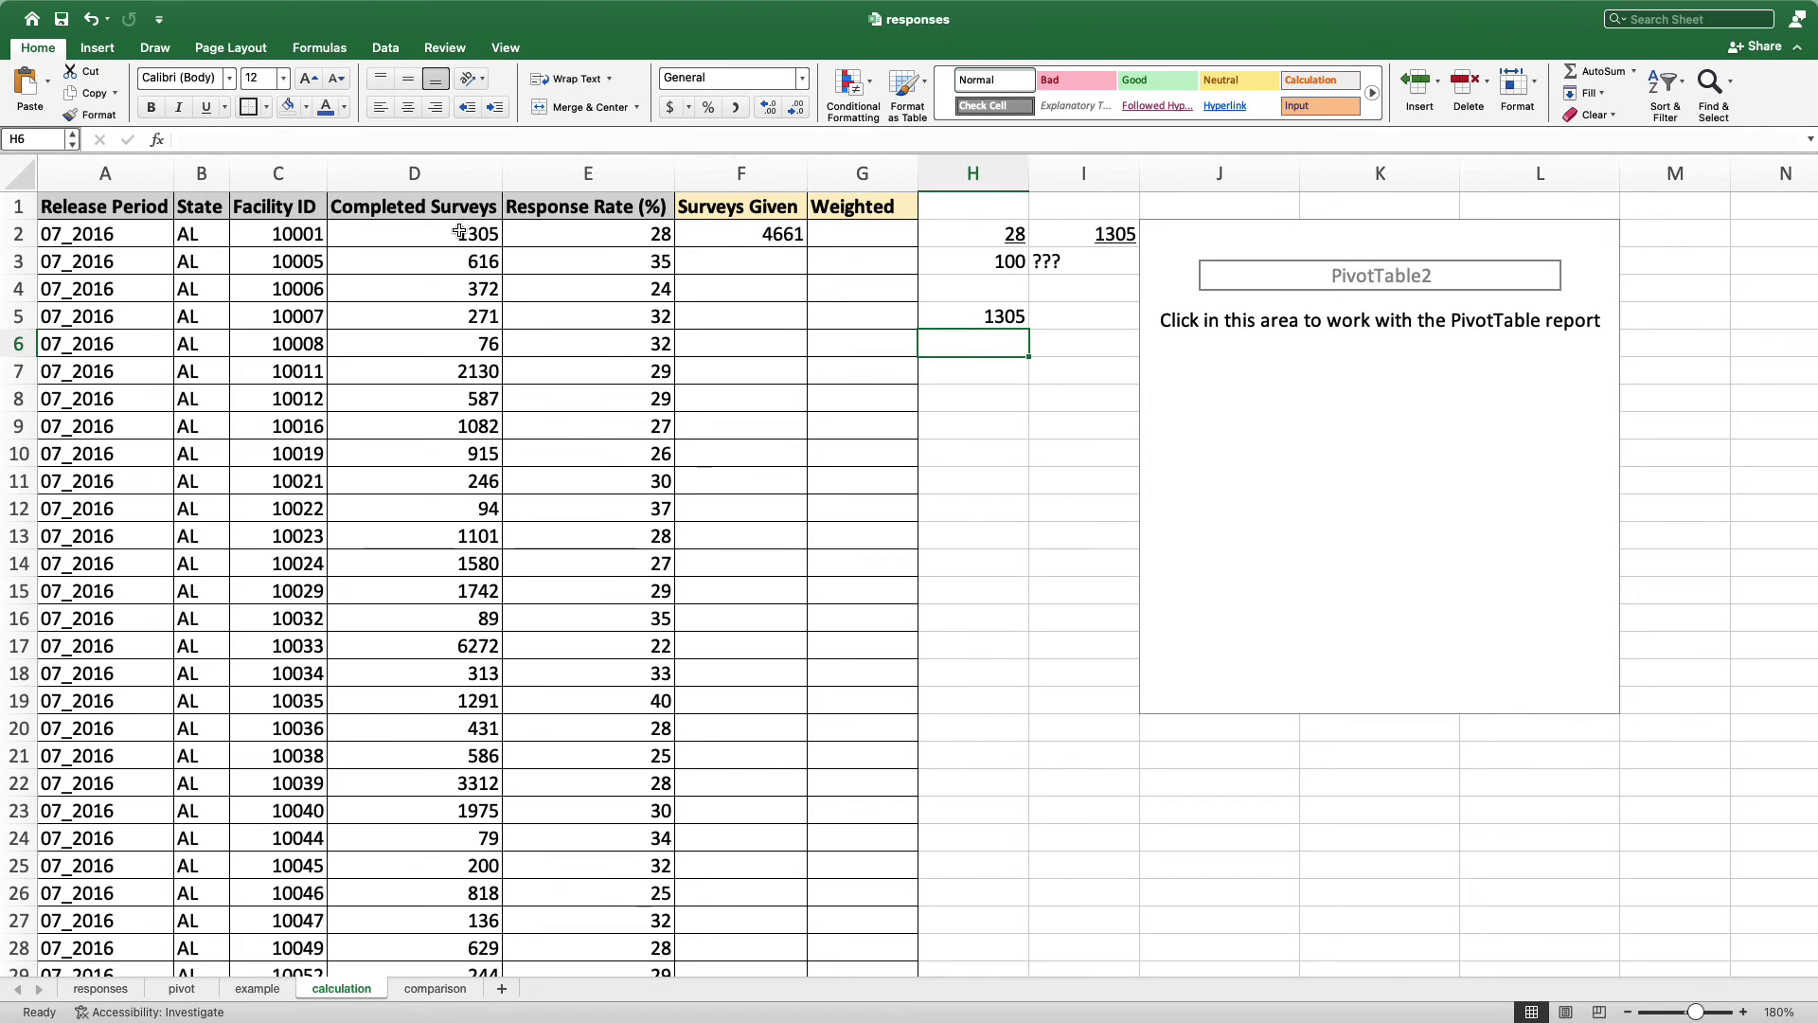
pyautogui.click(461, 232)
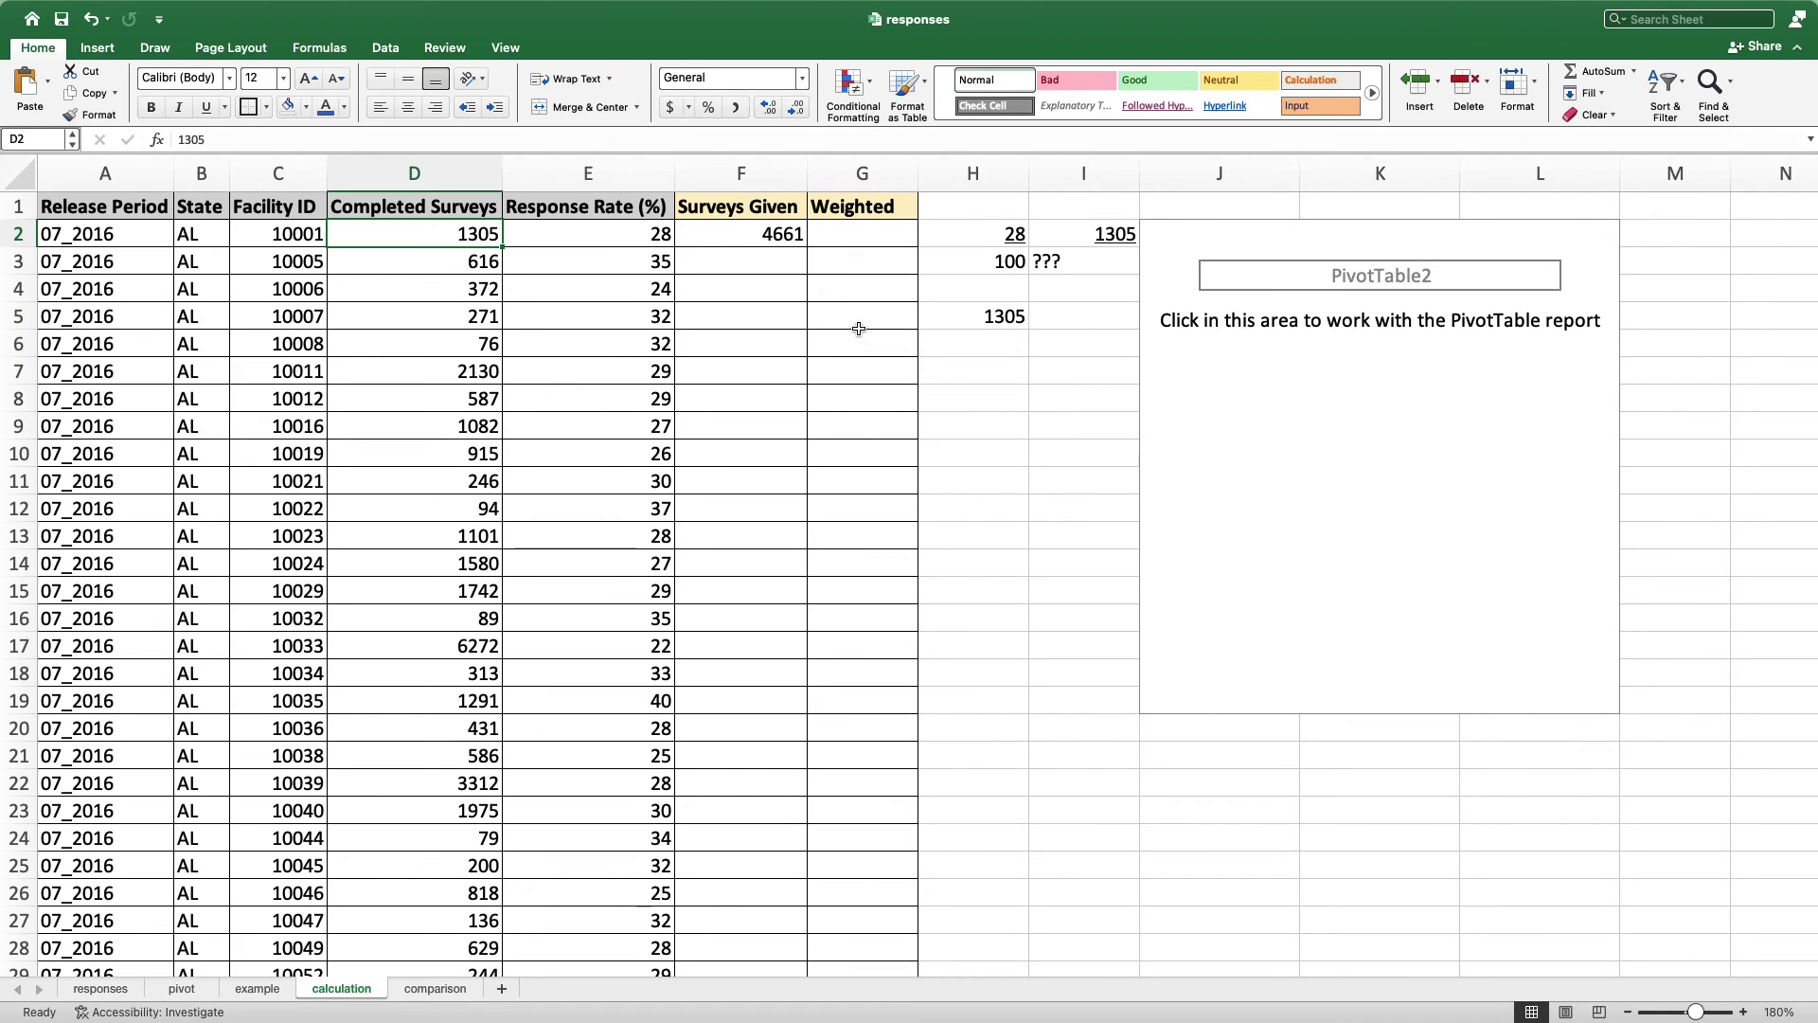
# Fill the F2 formula down the whole Surveys Given column
pyautogui.click(771, 232)
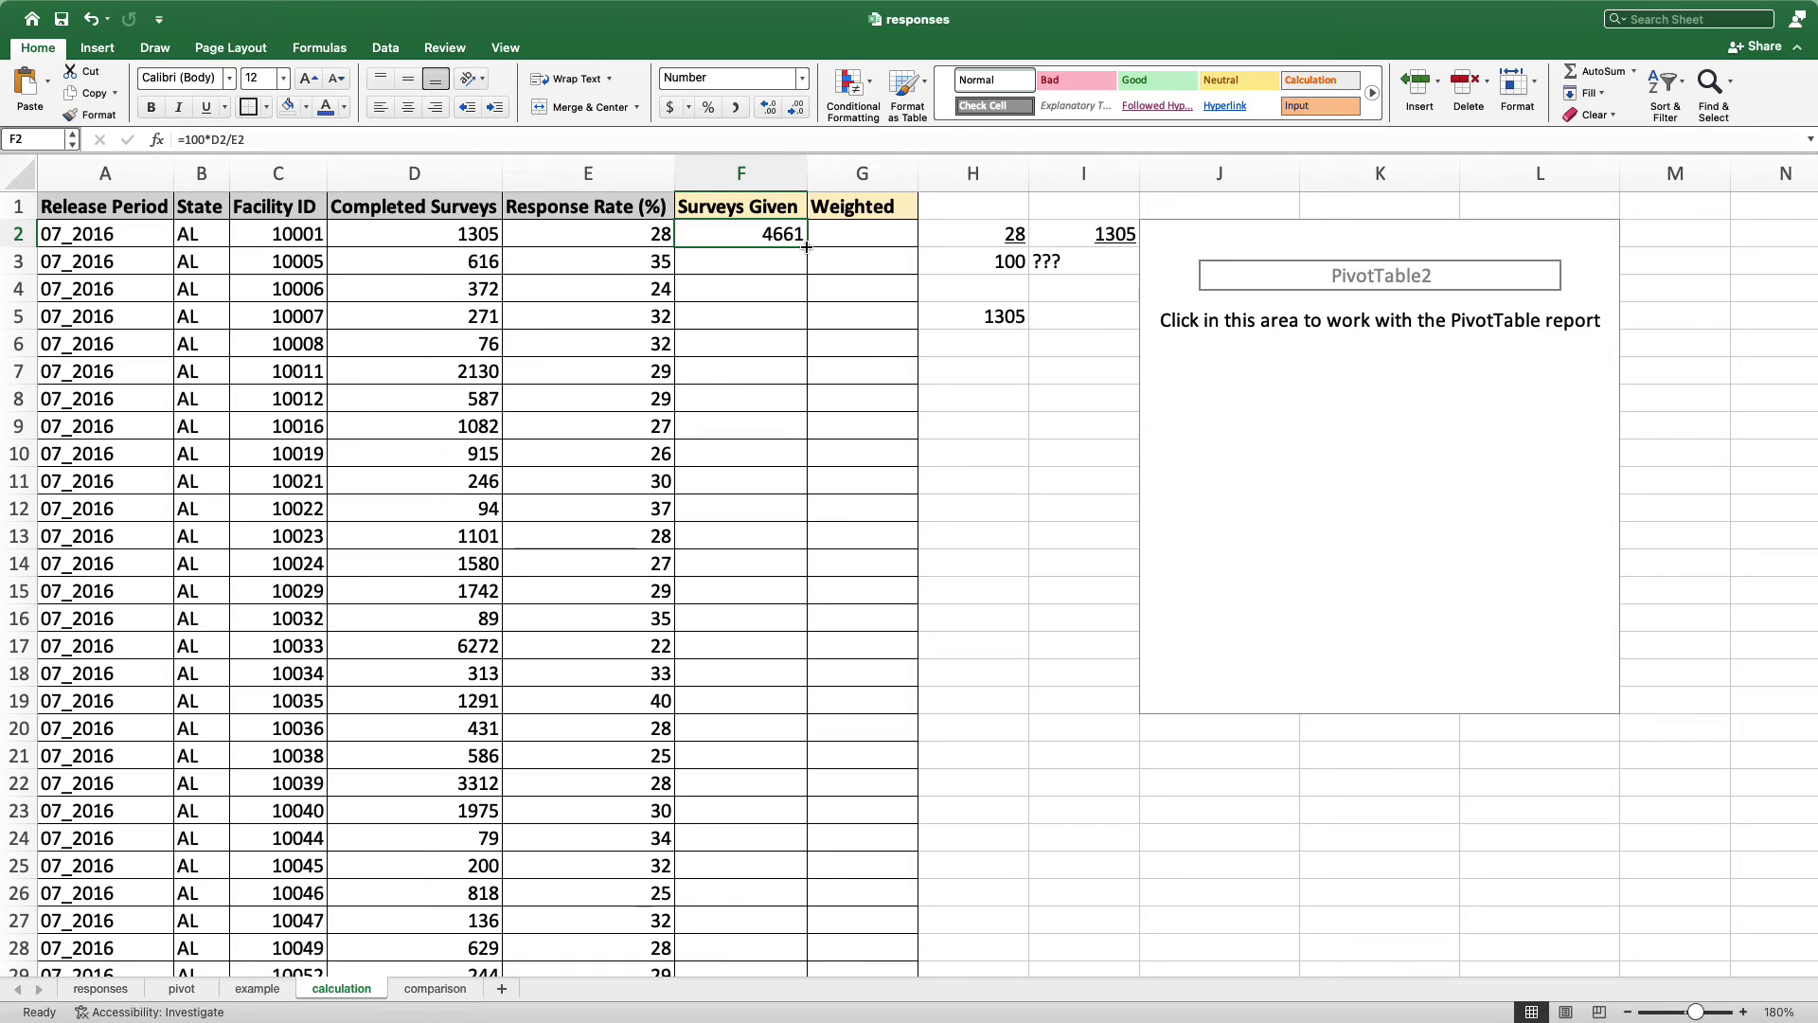
pyautogui.doubleClick(806, 246)
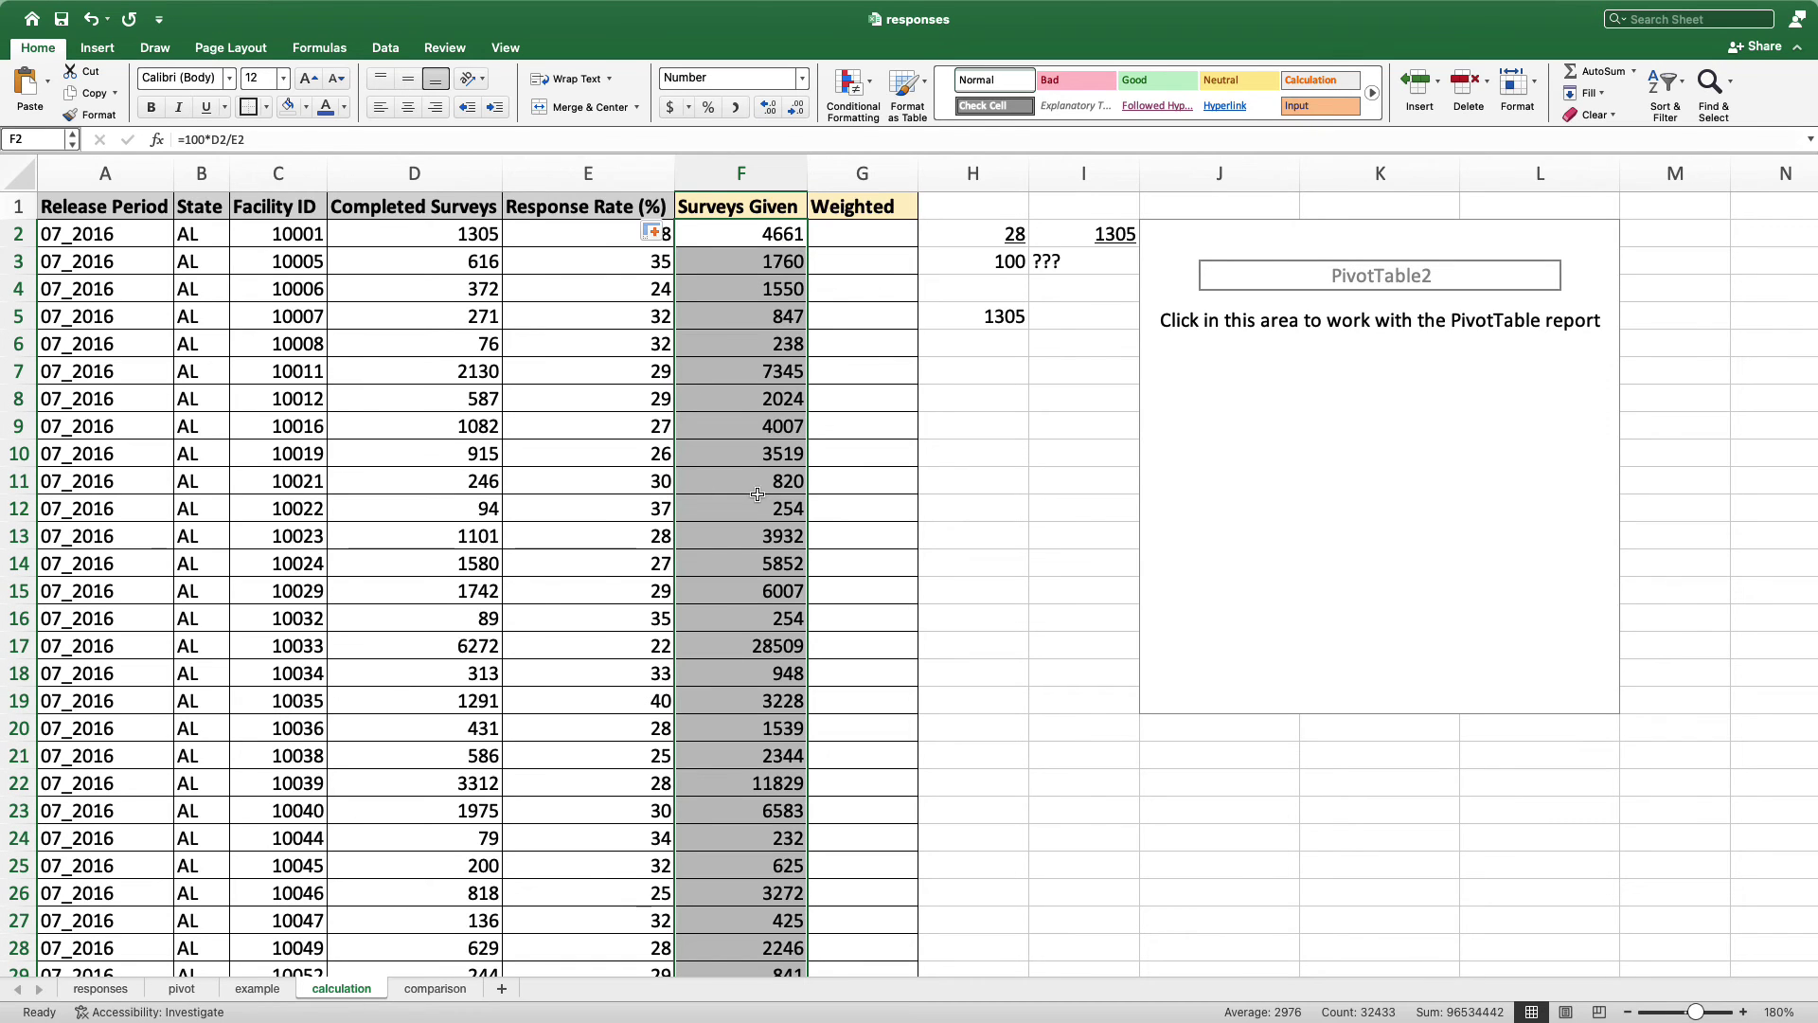
# Calculate the Weighted value in G2 with =E2*F2 and fill the formula down the column
pyautogui.click(889, 237)
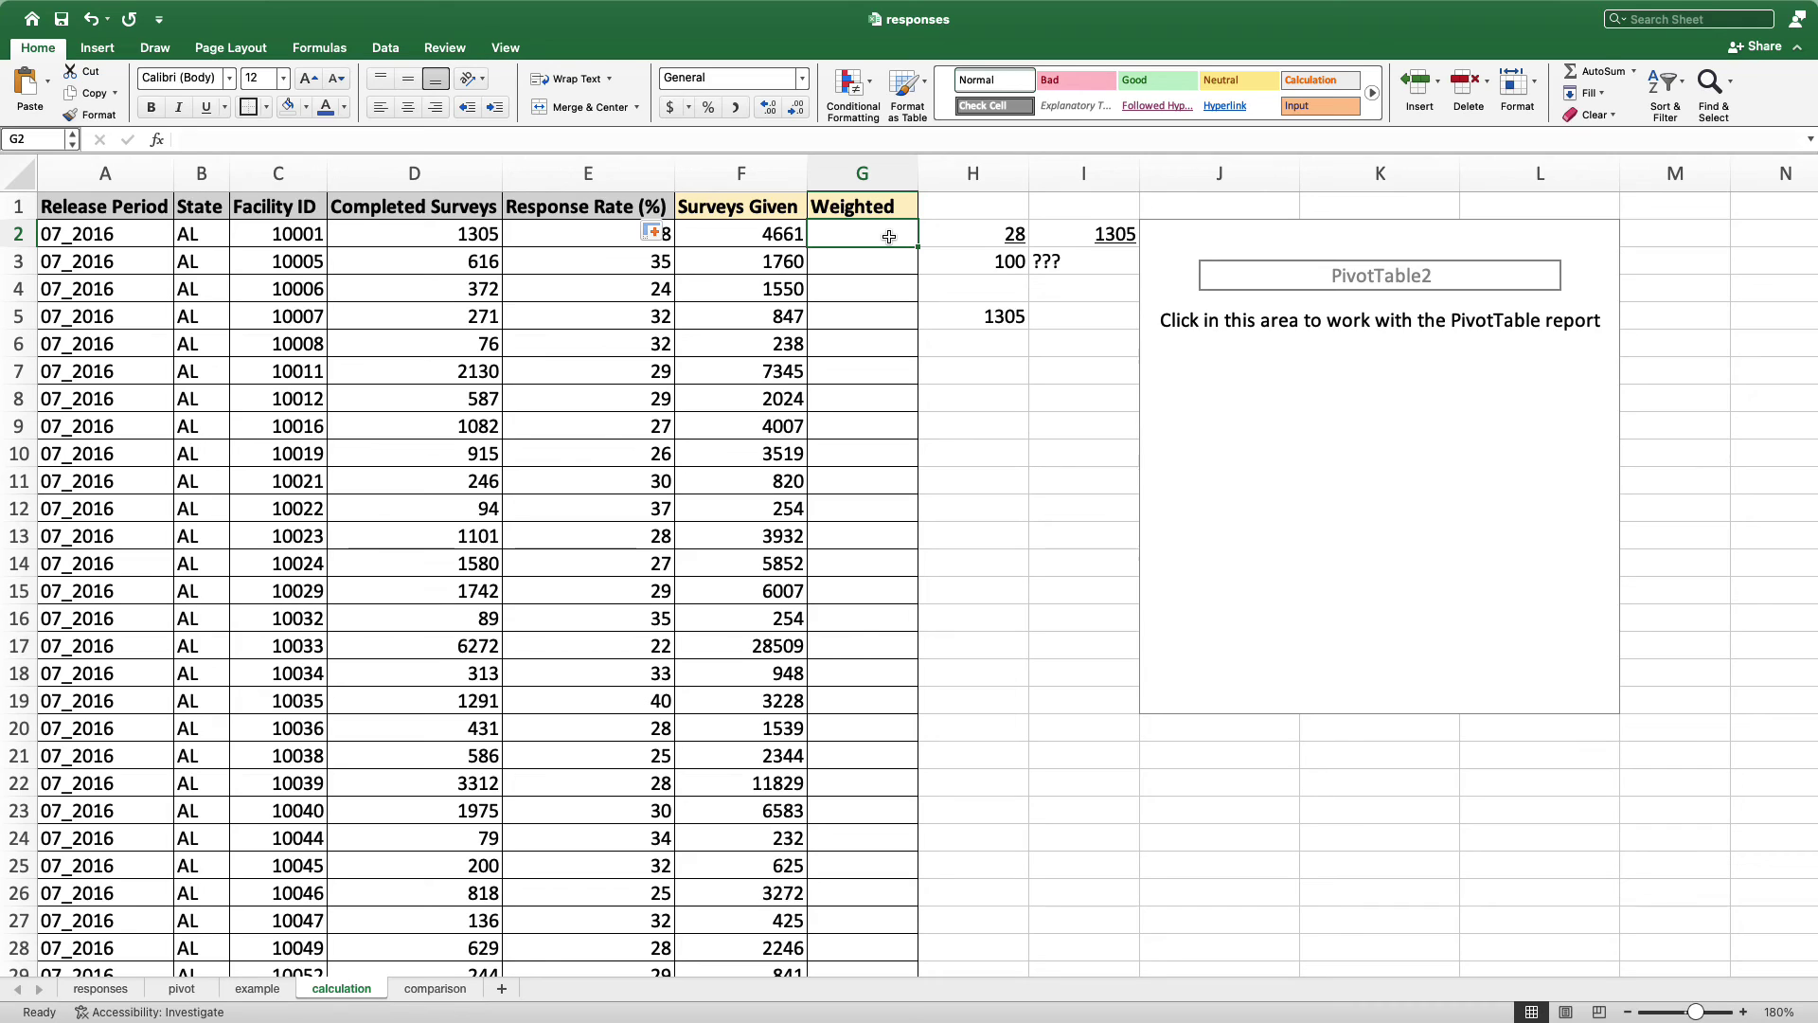
pyautogui.write('=')
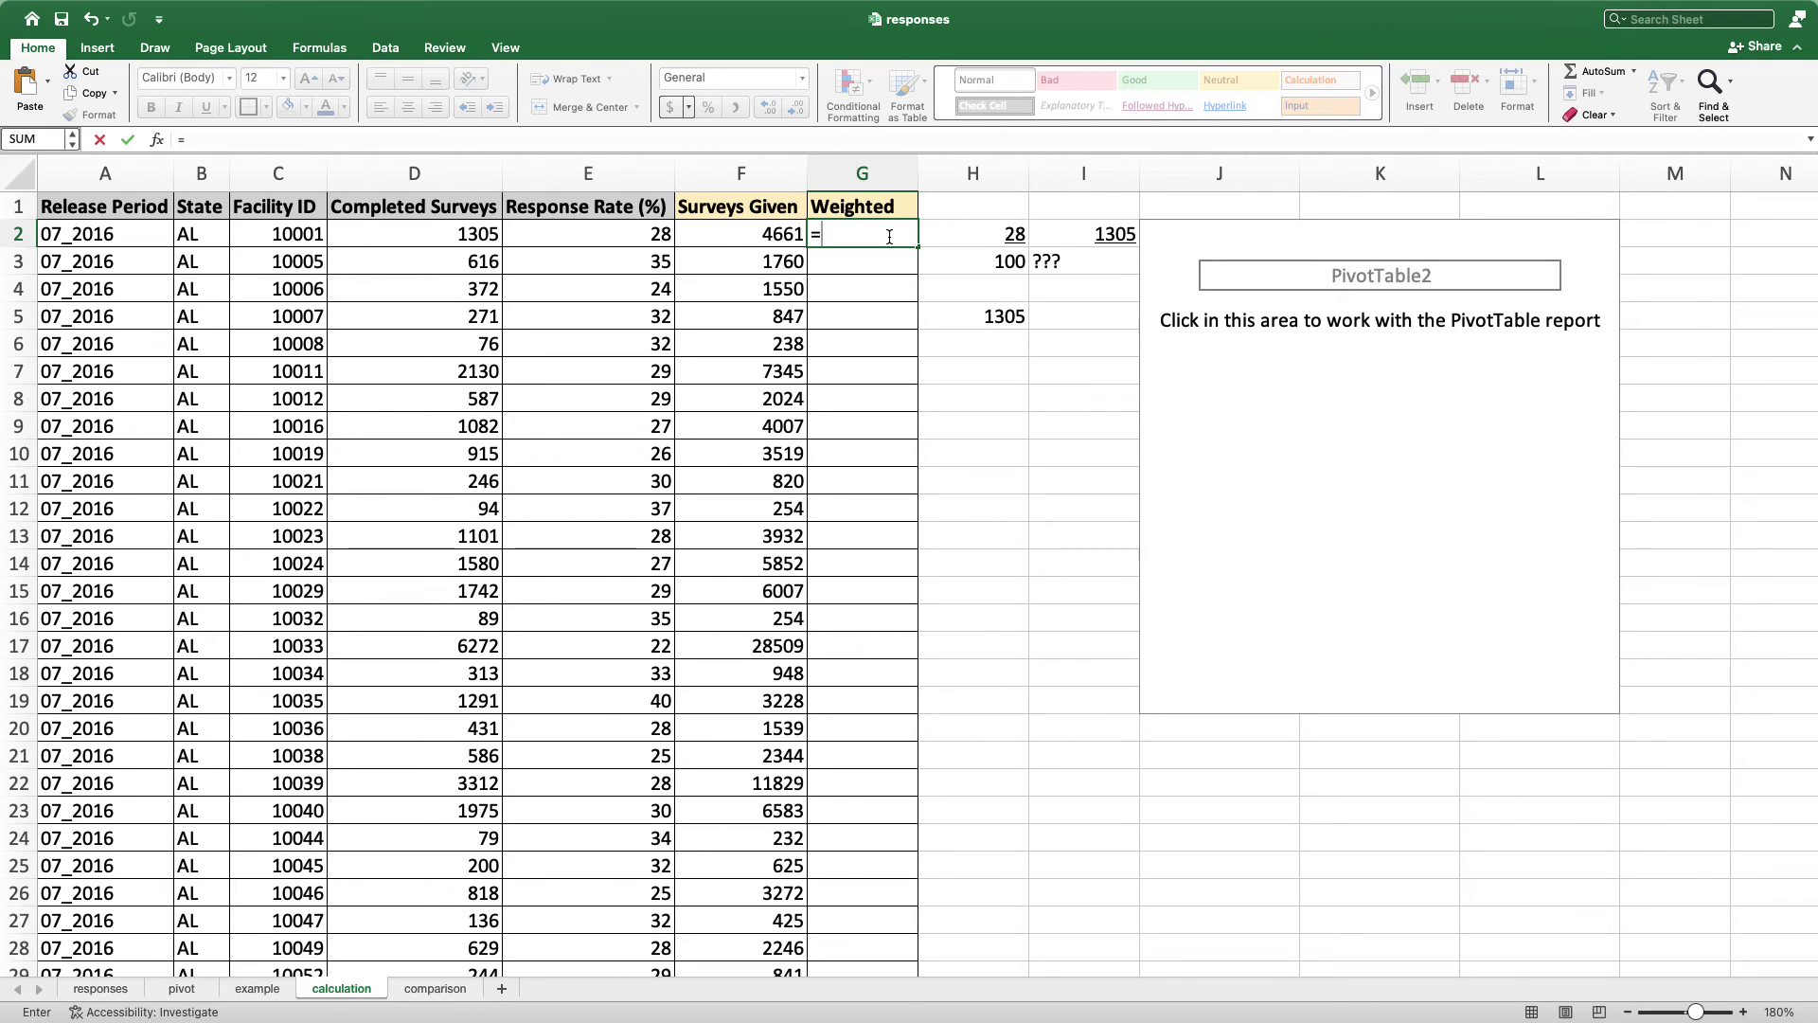
pyautogui.click(656, 227)
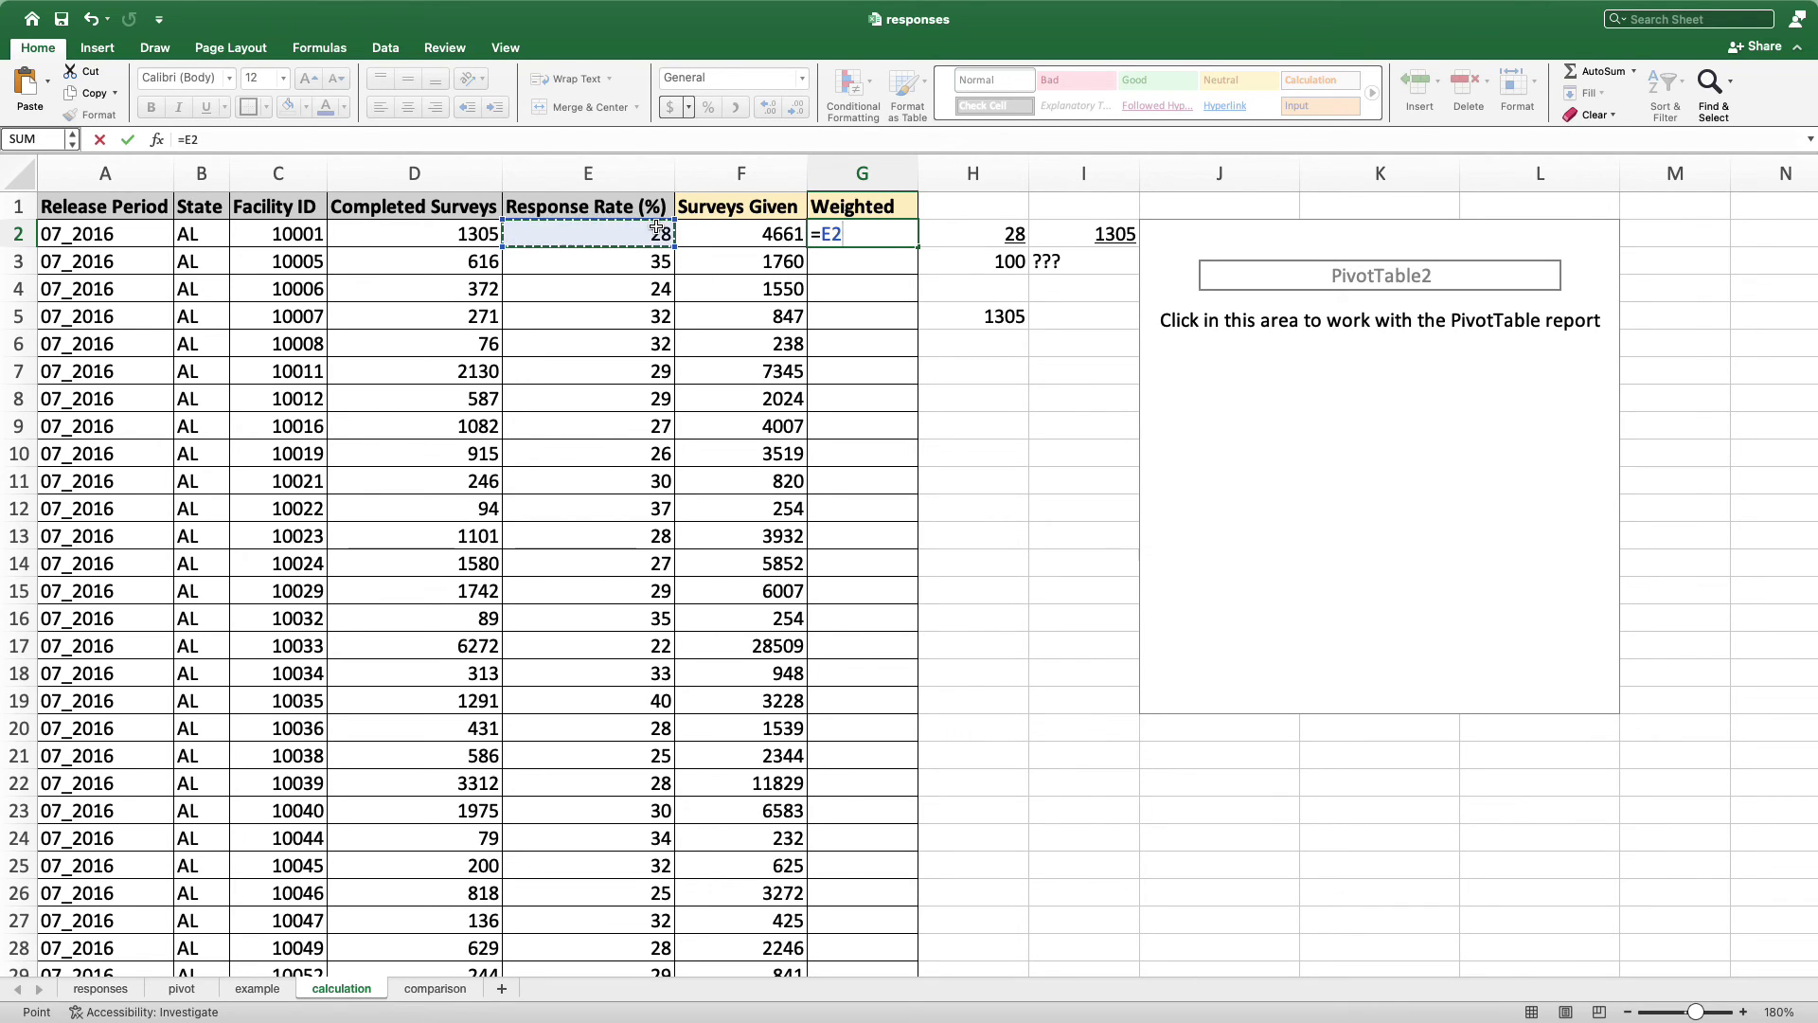
pyautogui.write('*')
pyautogui.click(703, 236)
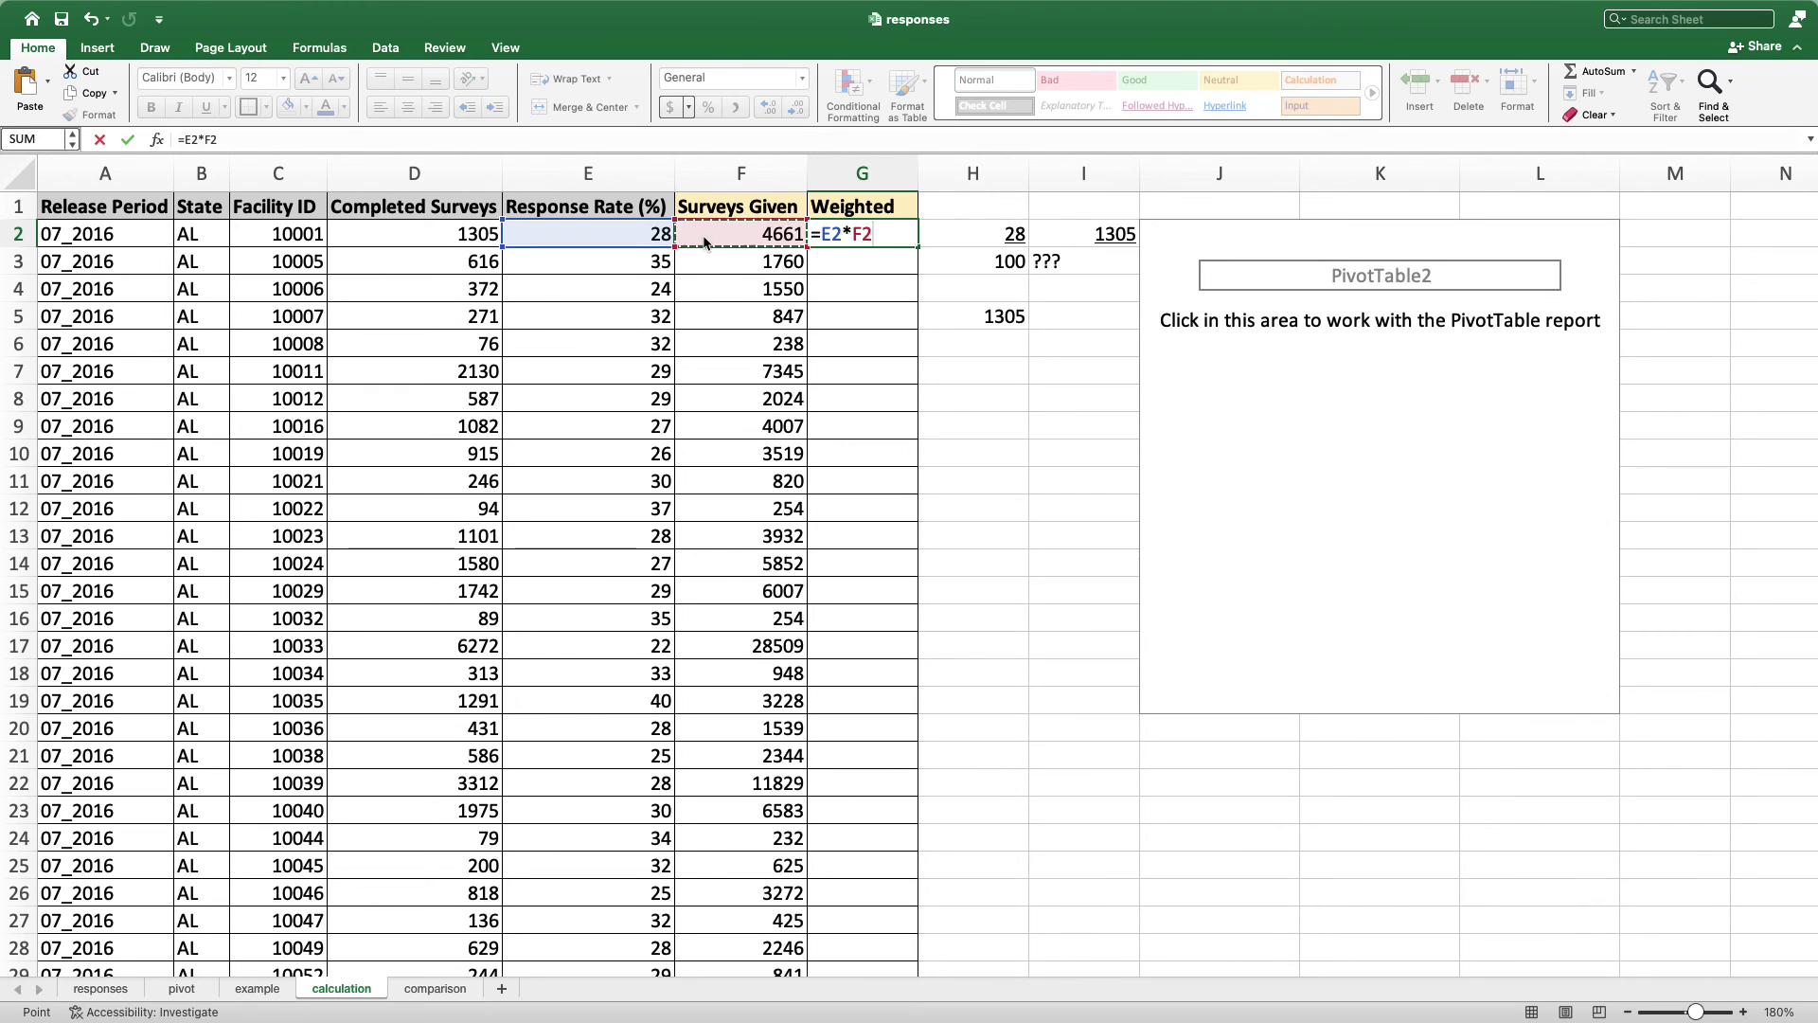
pyautogui.press('Return')
pyautogui.click(857, 237)
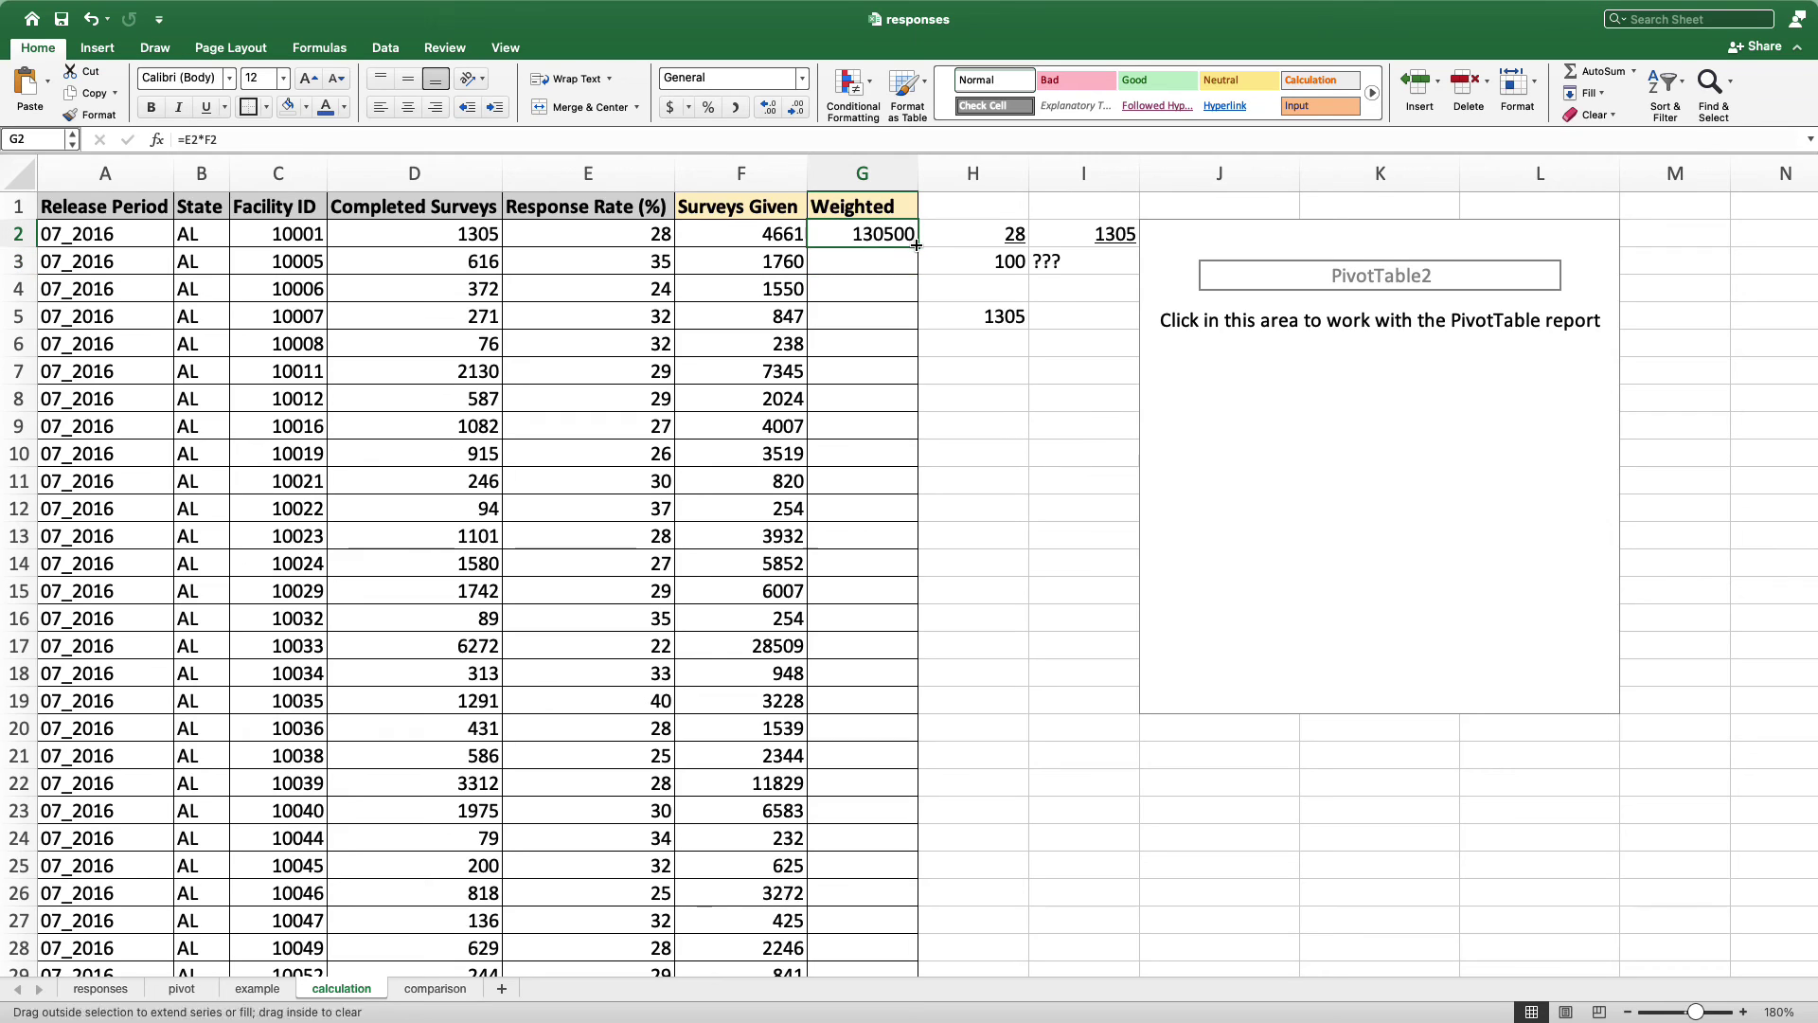
pyautogui.doubleClick(916, 246)
# Clear the scratch calculations in H2:I5 and select the Release Period header in A1
pyautogui.moveTo(1008, 237); pyautogui.dragTo(1068, 325)
pyautogui.press('Delete')
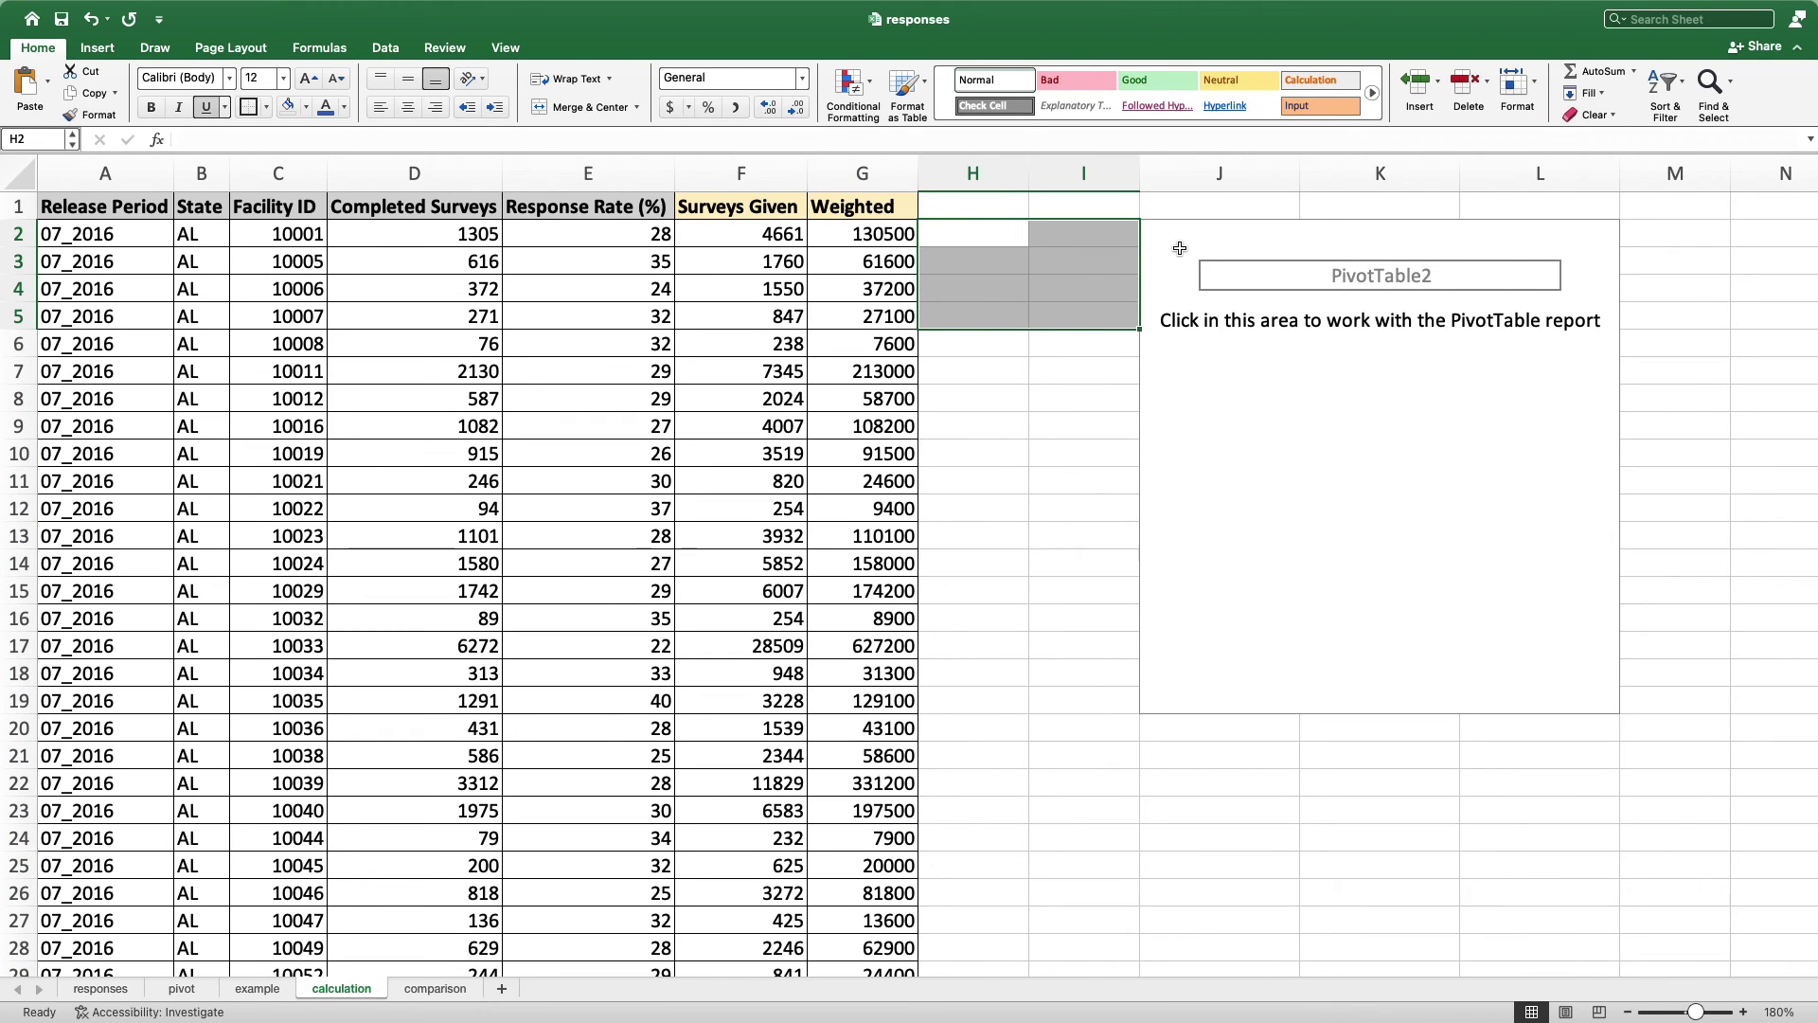
pyautogui.click(102, 206)
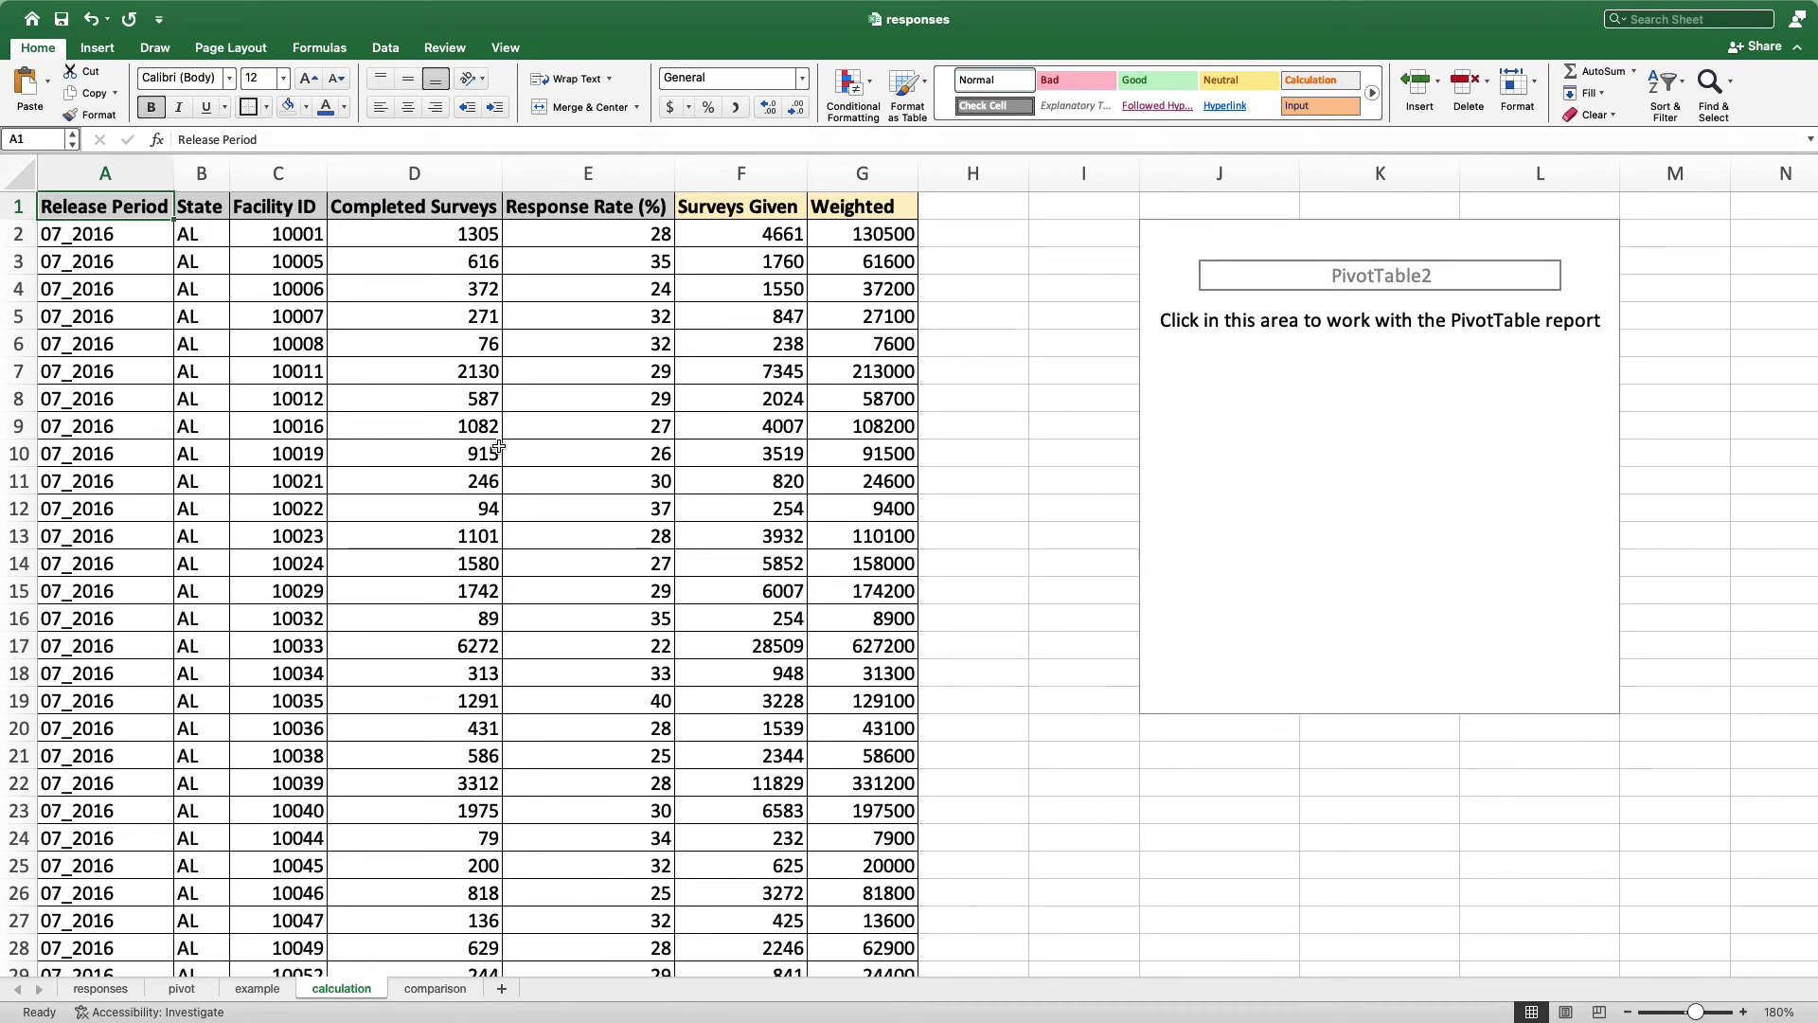
pyautogui.click(91, 49)
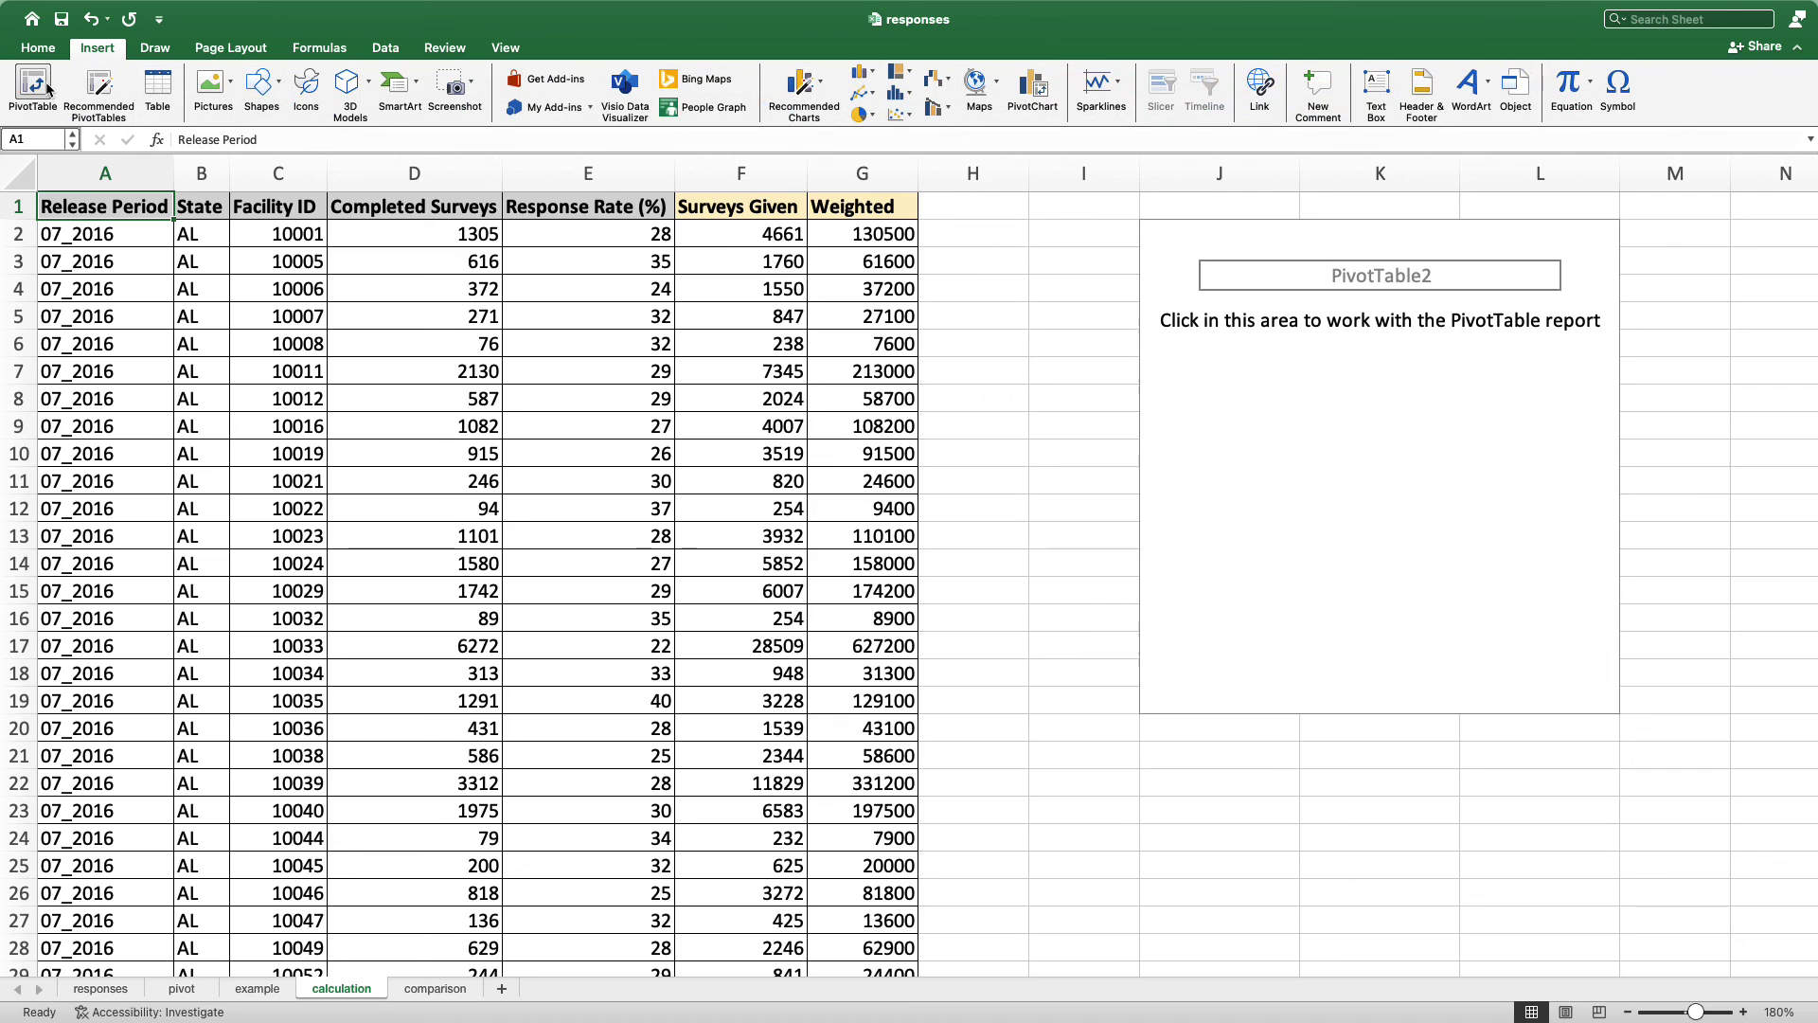
pyautogui.click(33, 85)
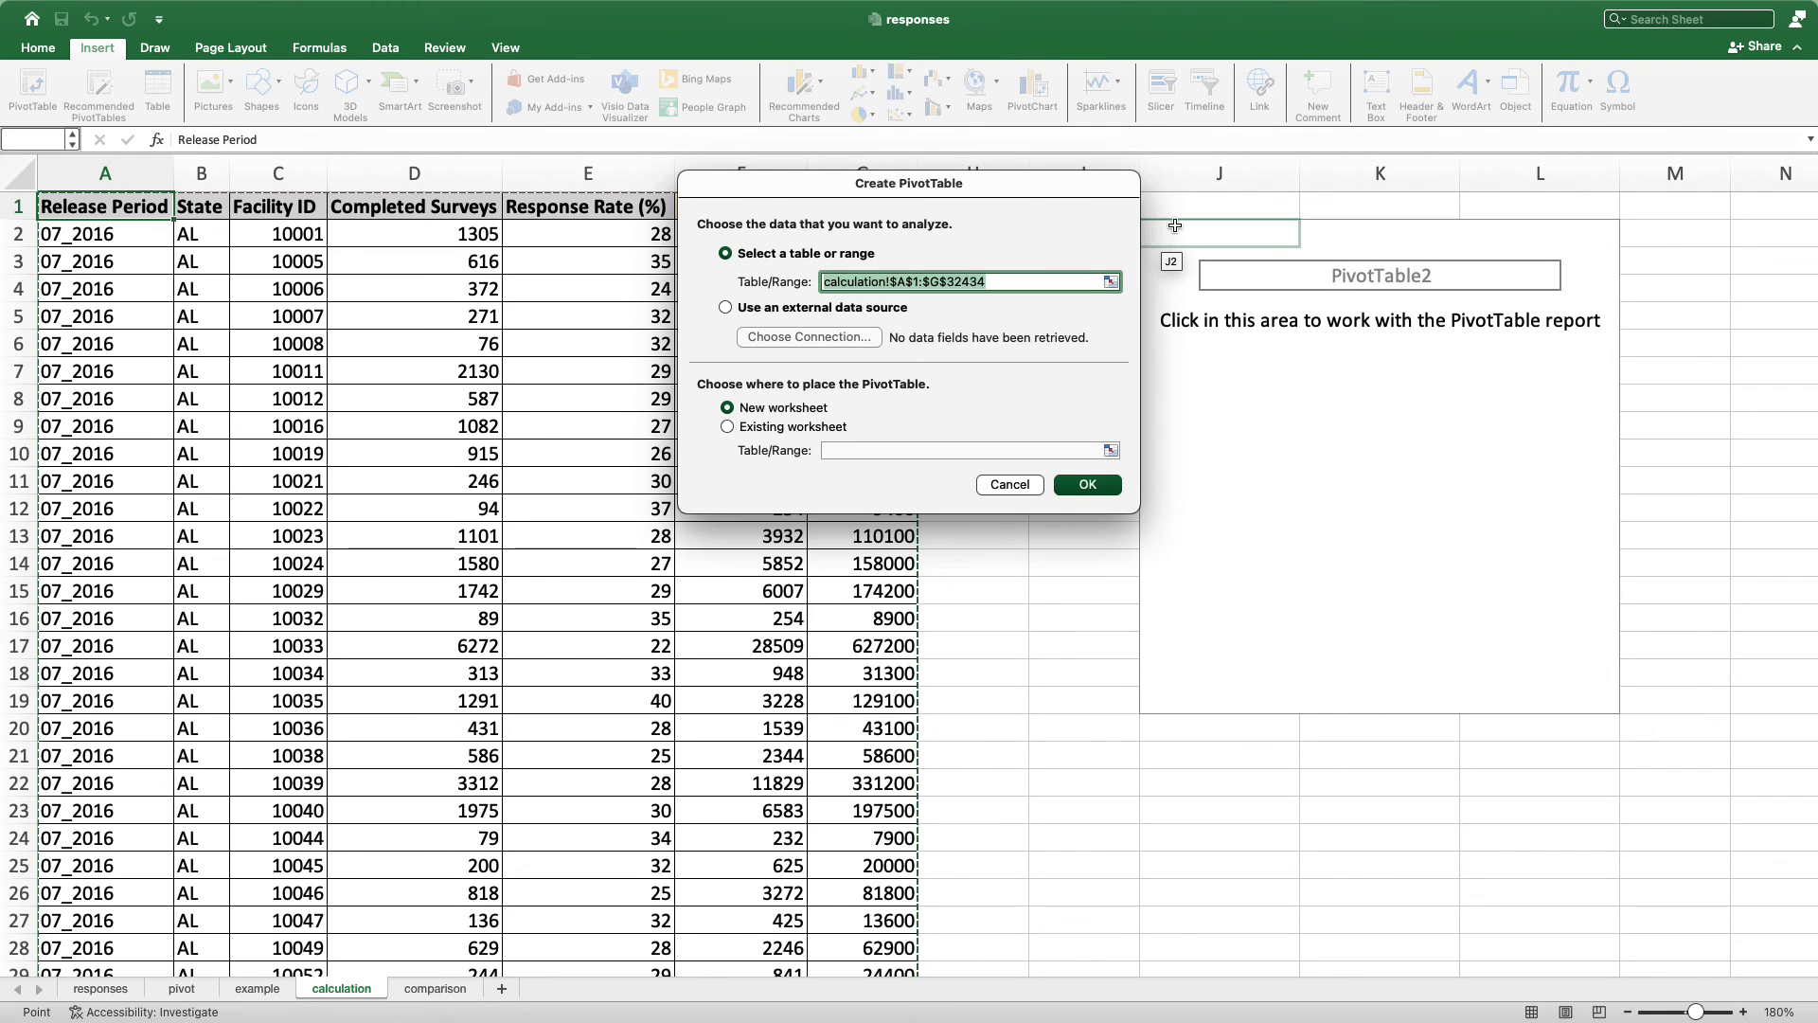
pyautogui.click(1064, 485)
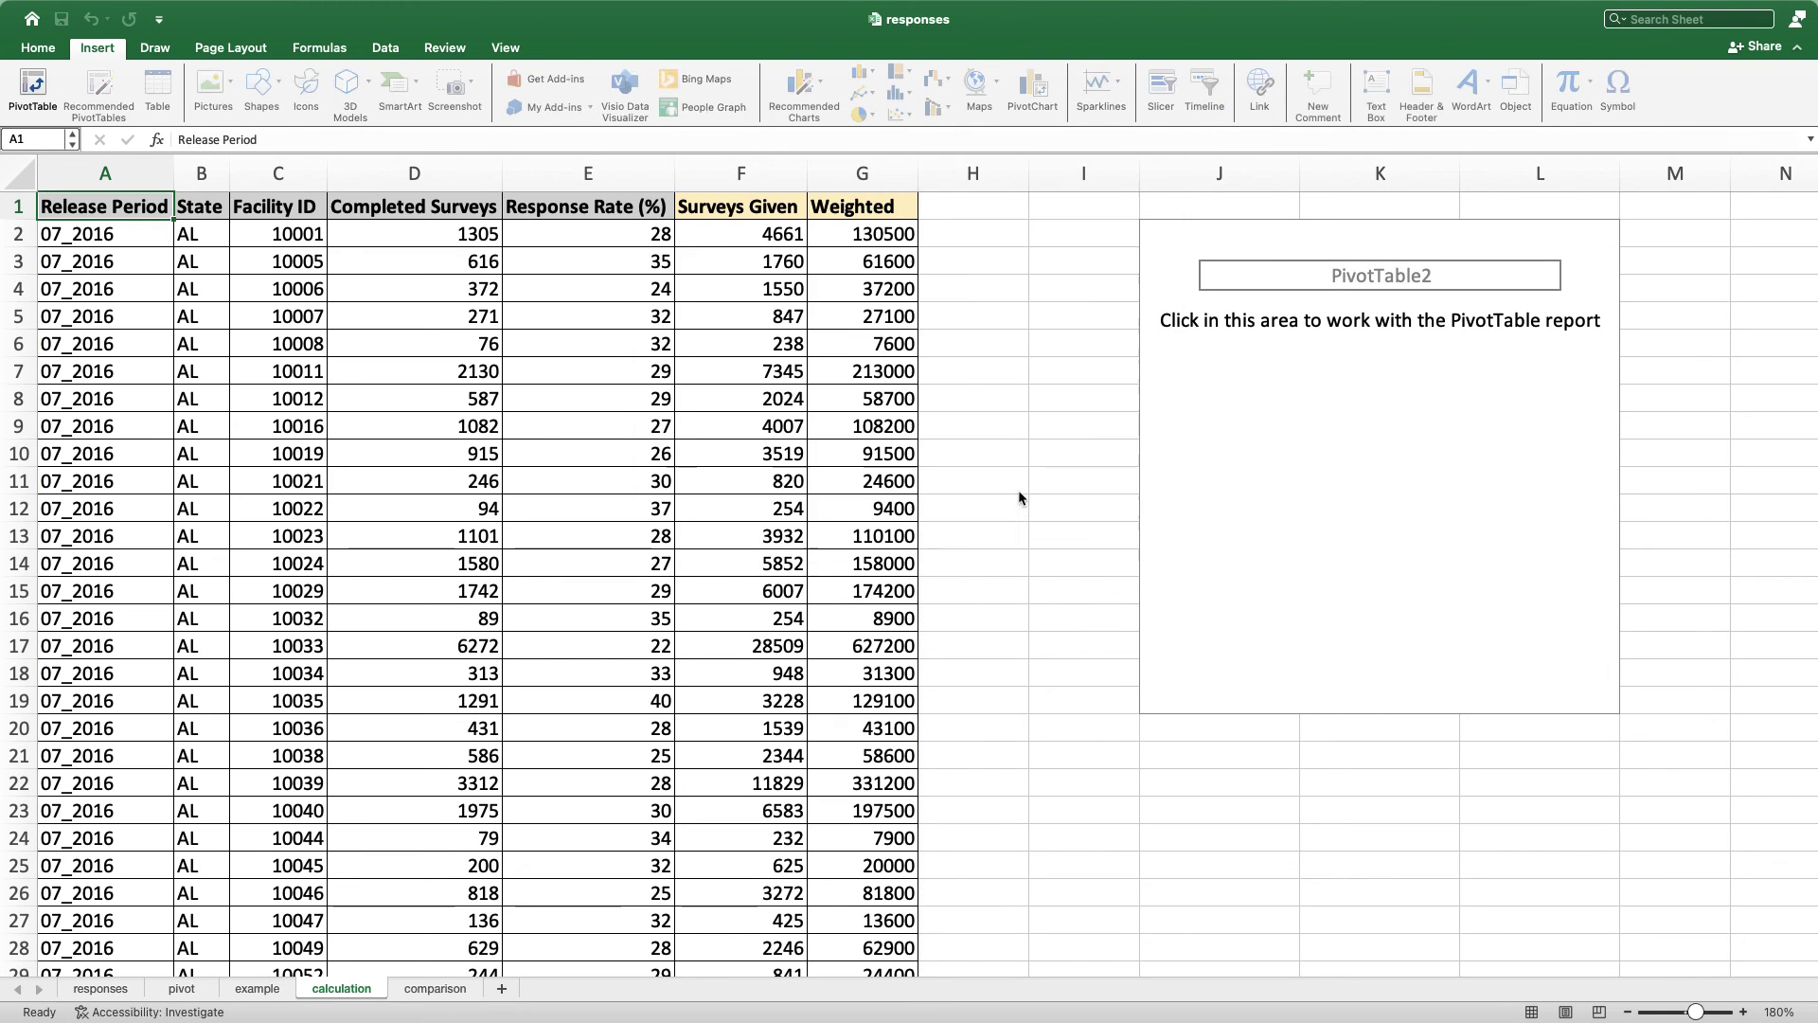
# Refresh the empty PivotTable on the calculation sheet
pyautogui.click(1174, 252)
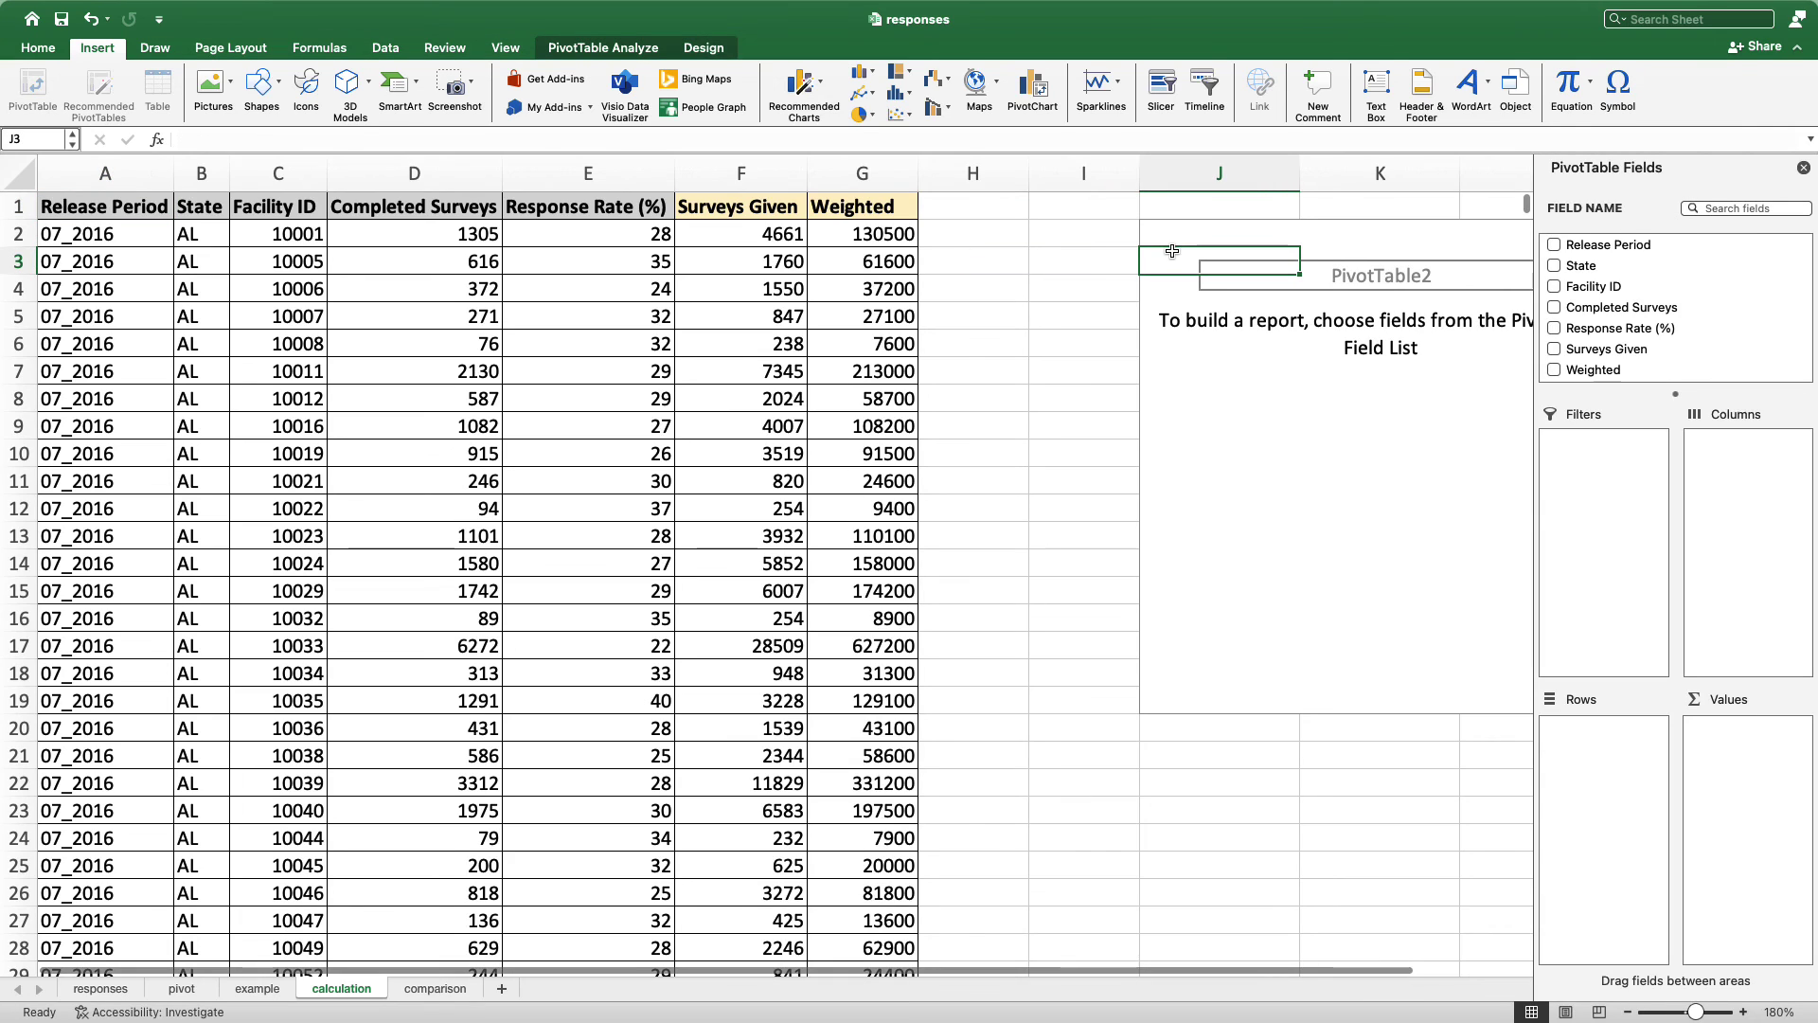
pyautogui.rightClick(1173, 258)
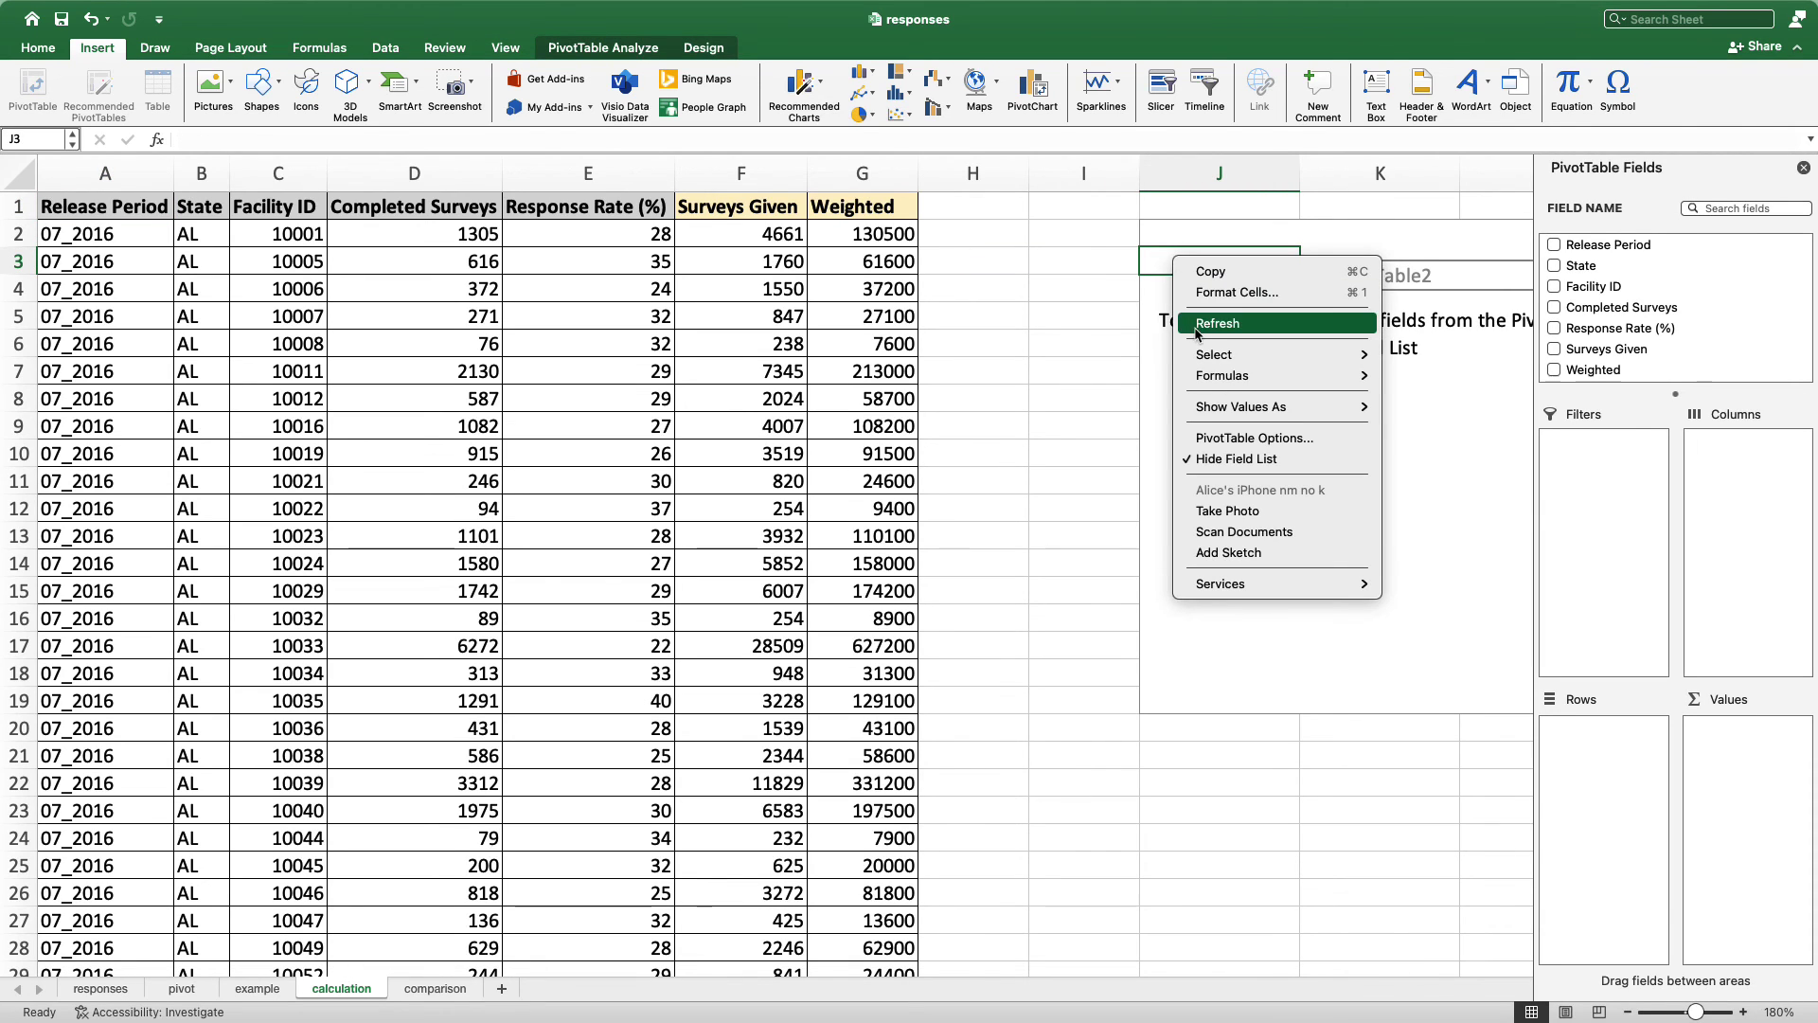
pyautogui.click(1196, 327)
# Build the PivotTable with Release Period as rows and Surveys Given and Weighted as summed values
pyautogui.hscroll(5, 1196, 330)
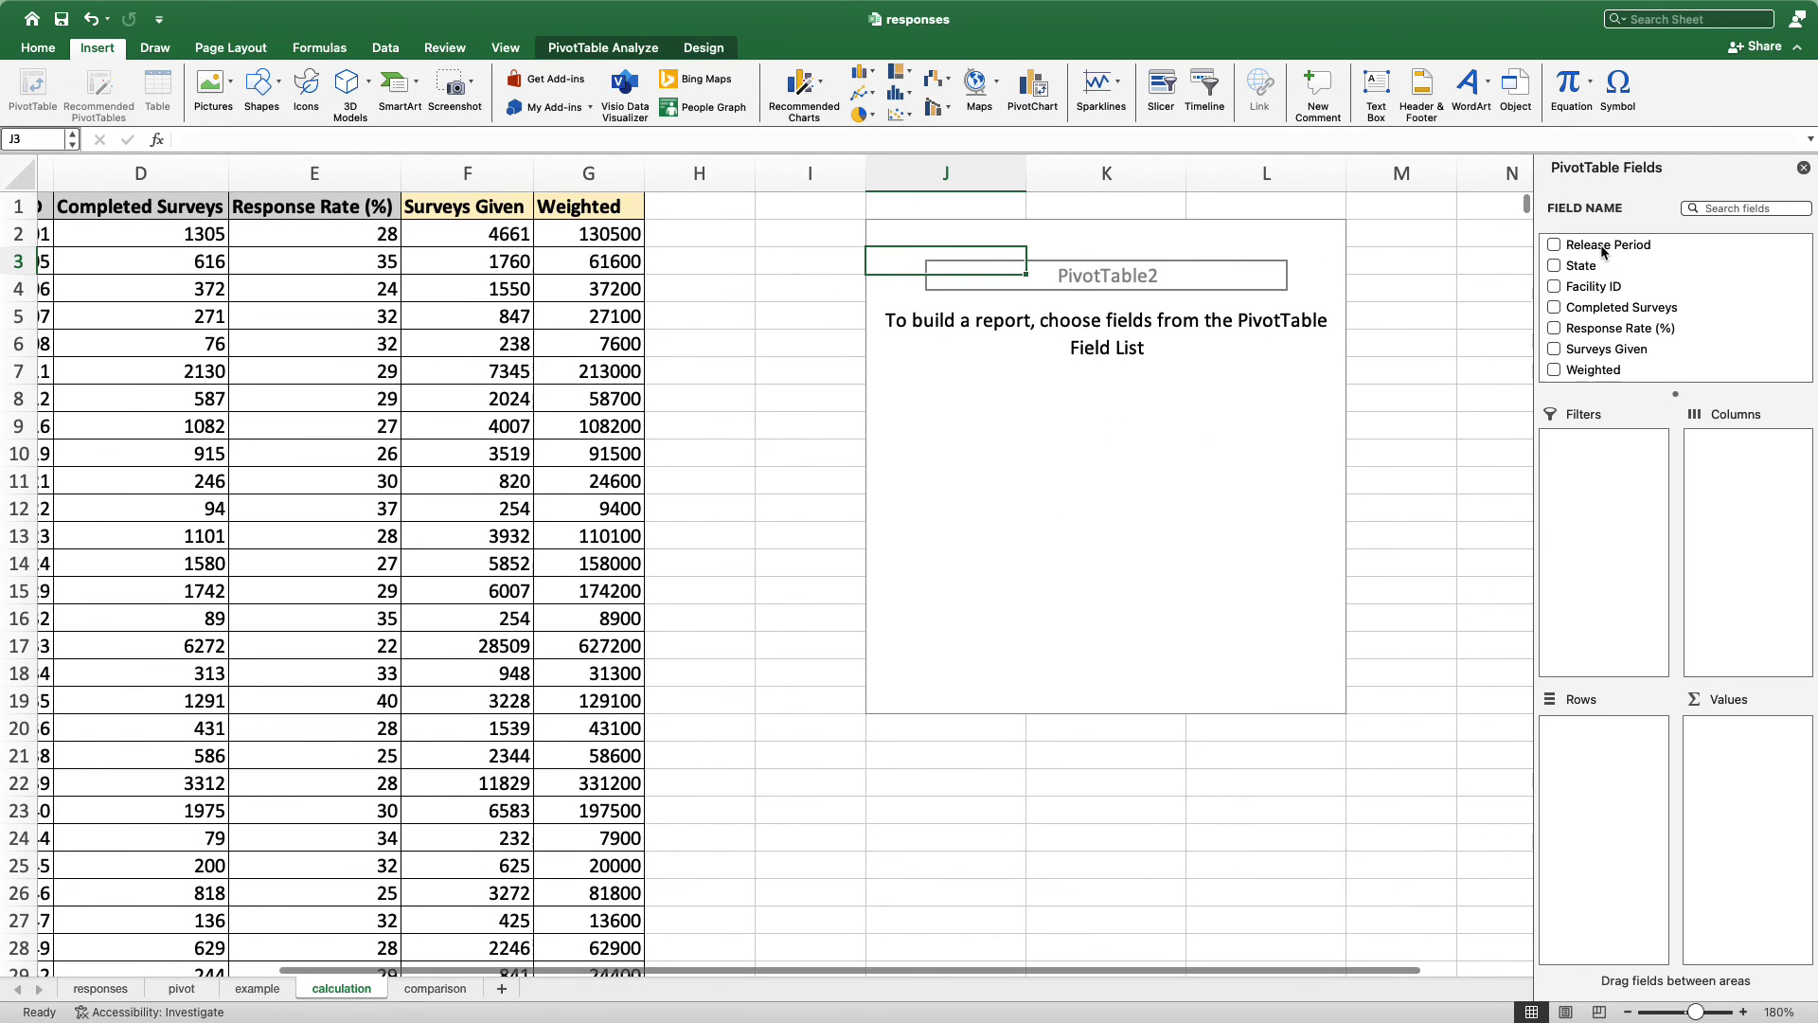
pyautogui.moveTo(1607, 245); pyautogui.dragTo(1628, 840)
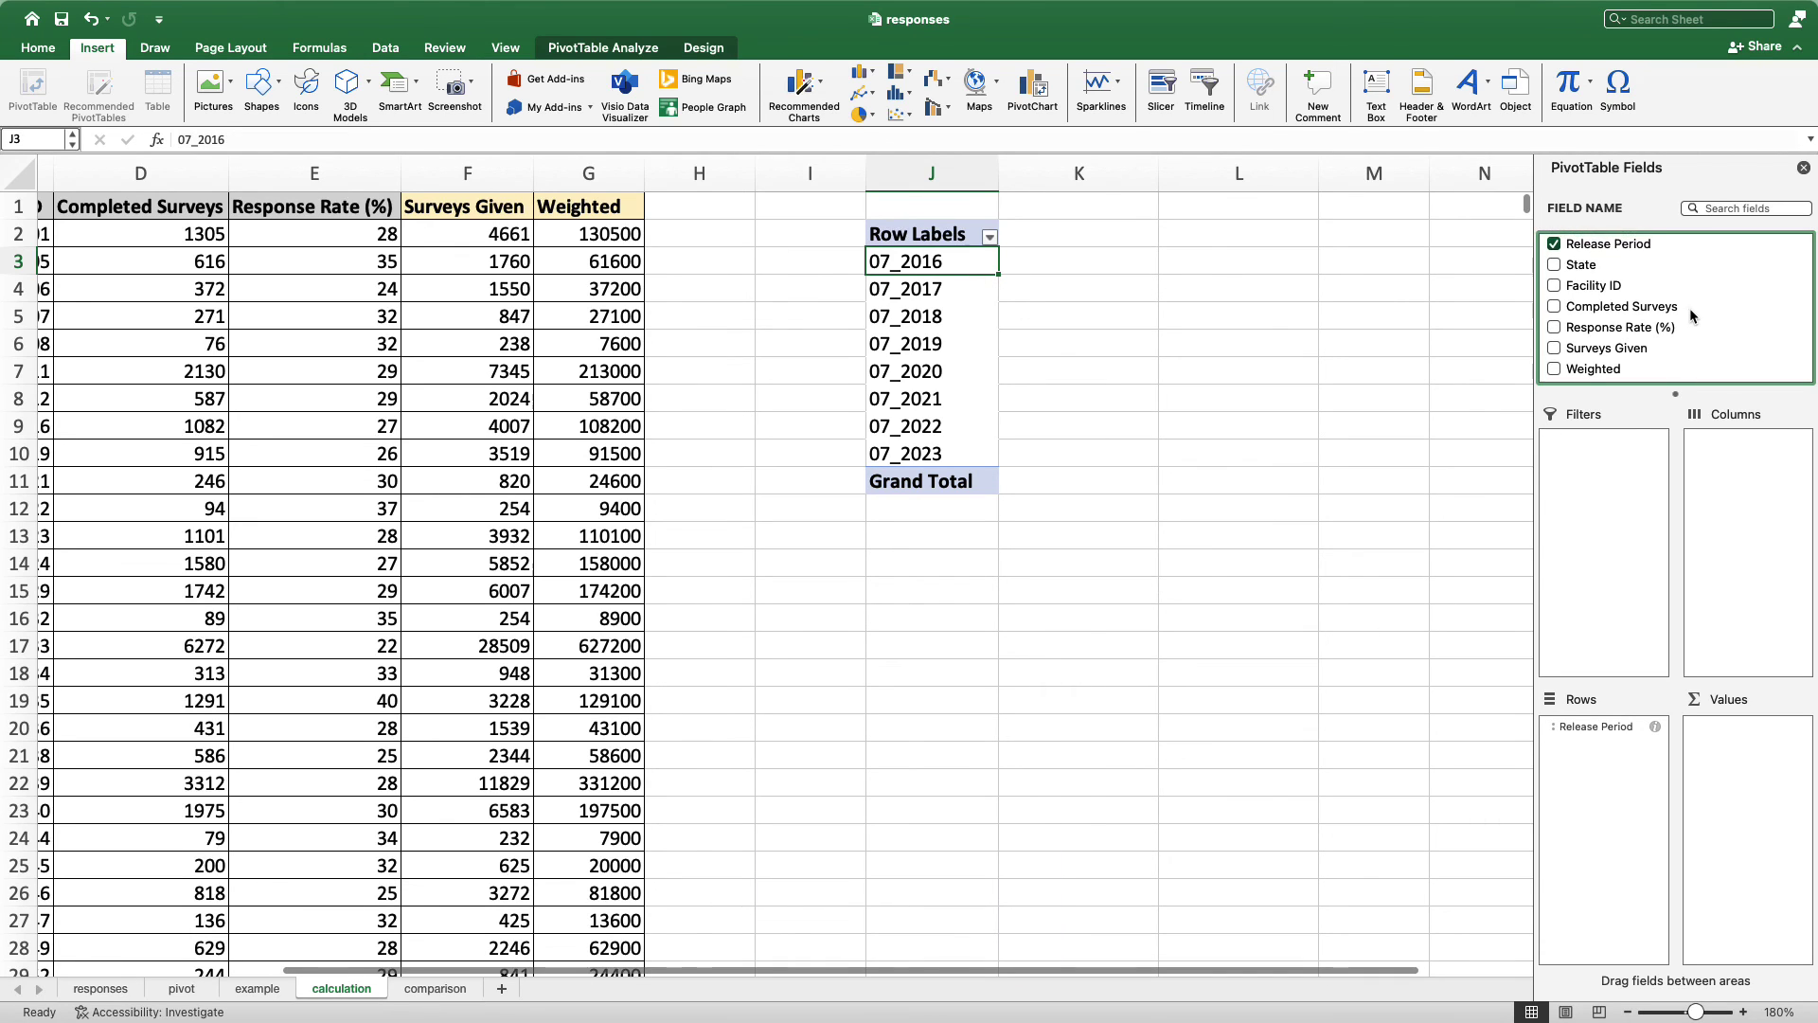
pyautogui.moveTo(1608, 347); pyautogui.dragTo(1756, 760)
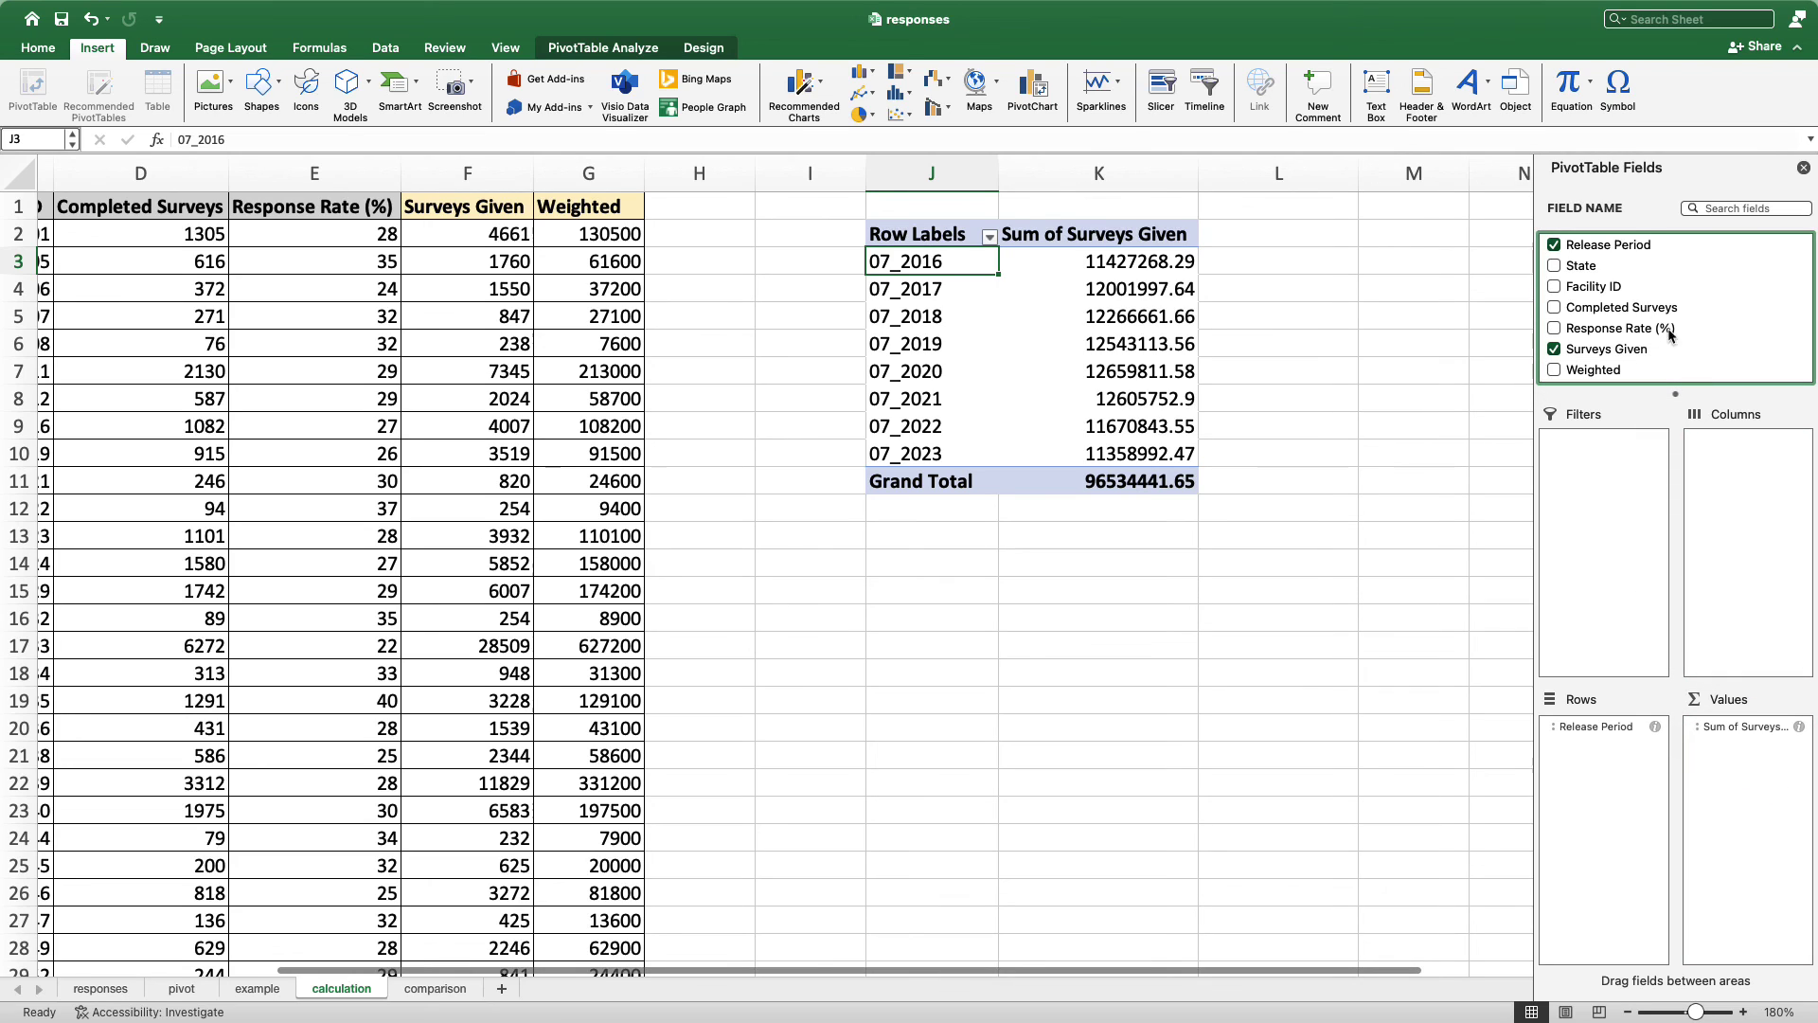
pyautogui.moveTo(1592, 376); pyautogui.dragTo(1747, 757)
# Copy the PivotTable range J2:L10, without the grand total, and paste it beneath starting at J13
pyautogui.moveTo(968, 227); pyautogui.dragTo(1246, 439)
pyautogui.press('cmd+c')
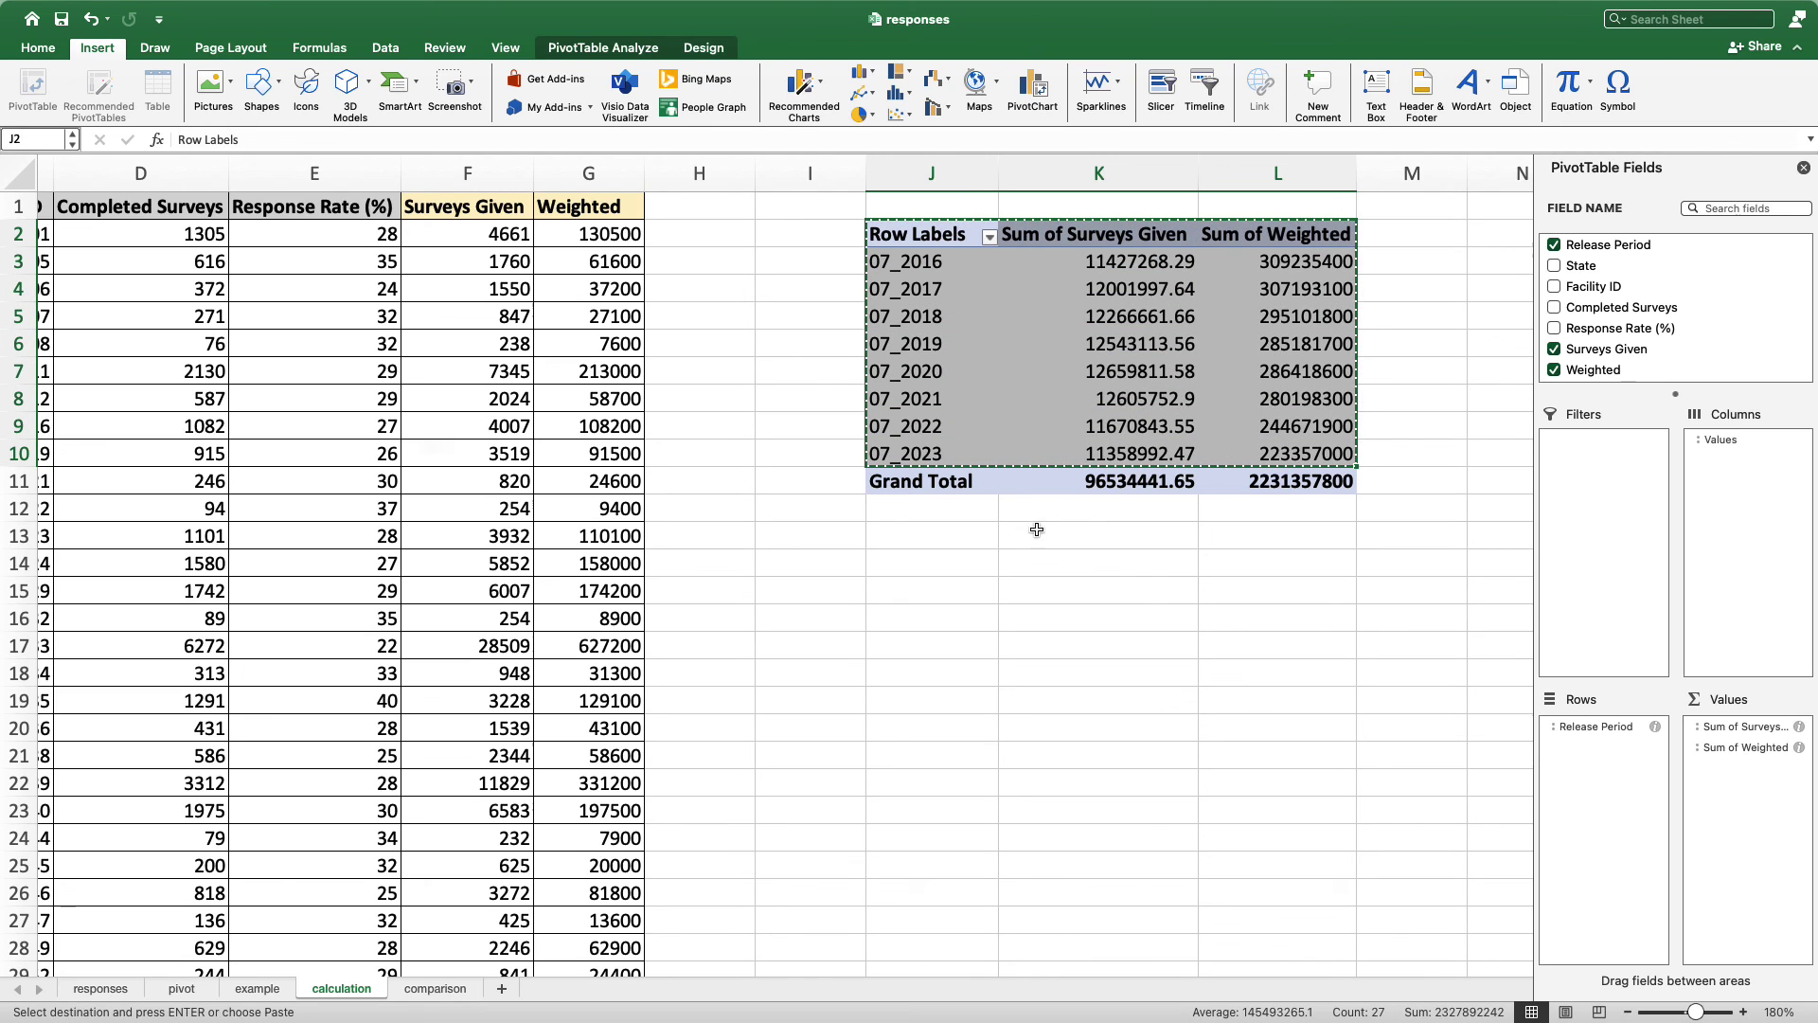
pyautogui.click(965, 540)
pyautogui.press('cmd+v')
# Add an Average column header in M13 next to the pasted table
pyautogui.hscroll(2, 966, 542)
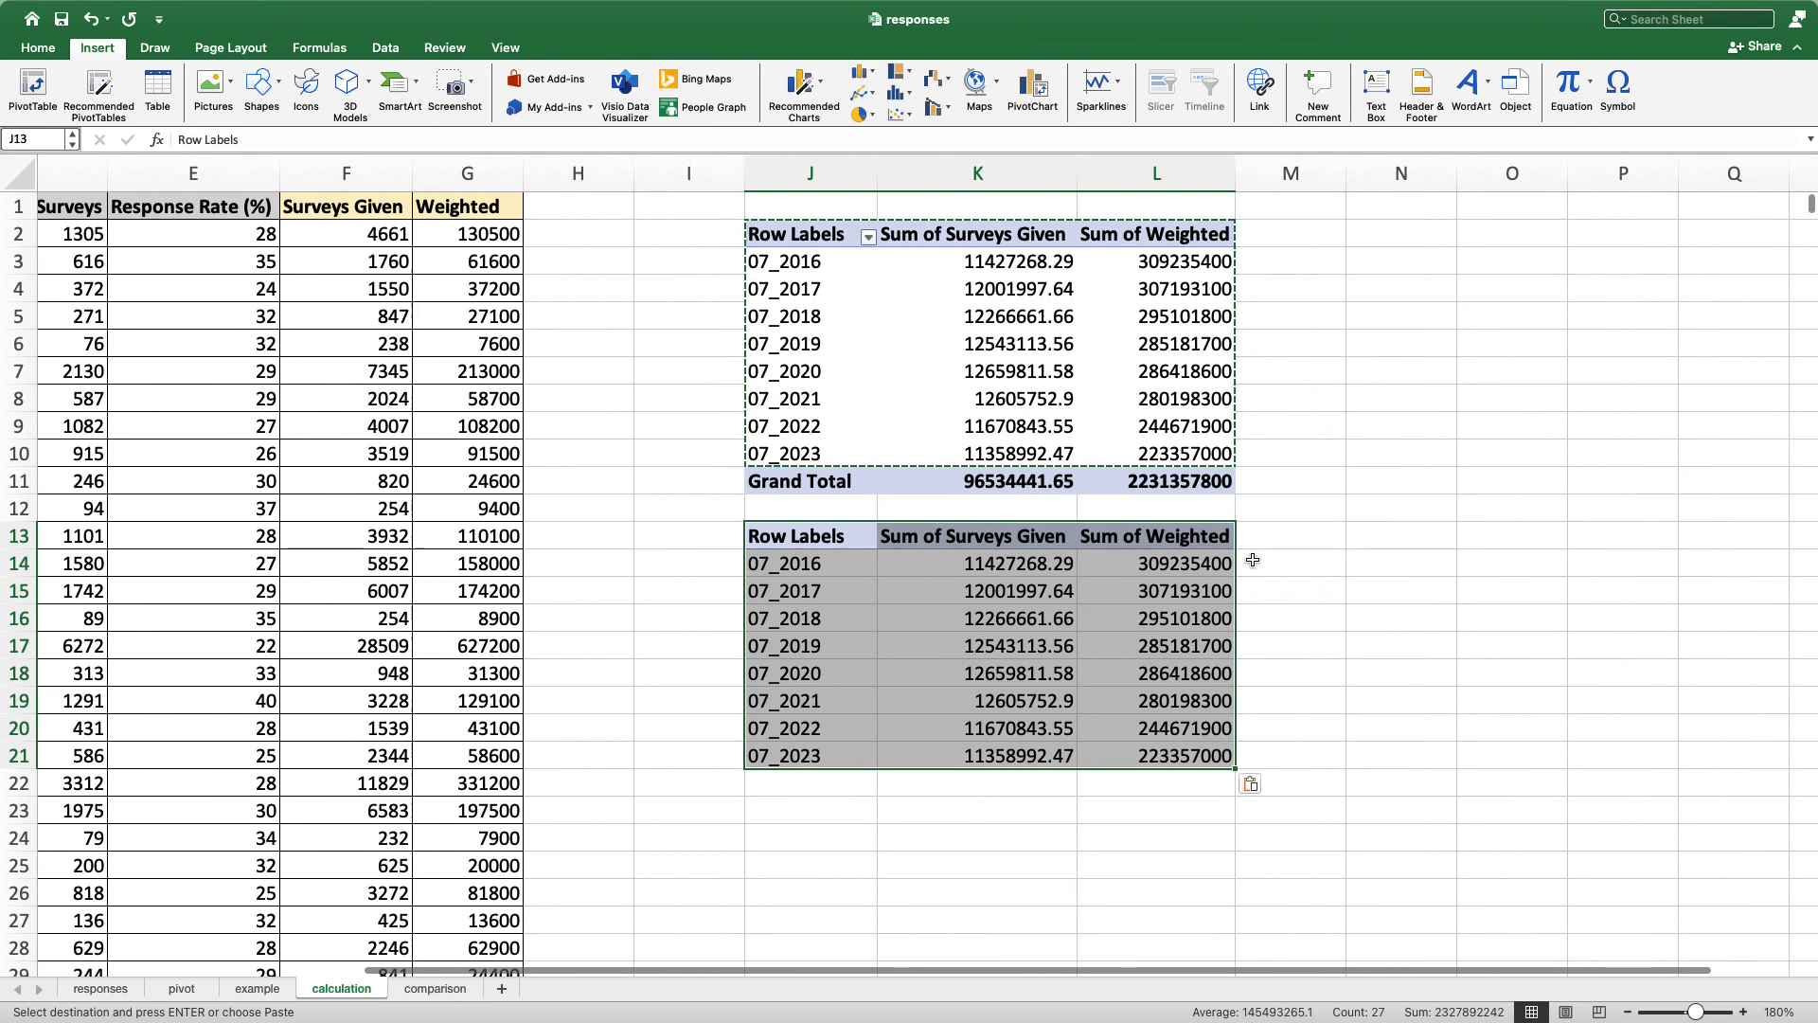
pyautogui.click(1271, 536)
pyautogui.write('Ave')
pyautogui.write('rage')
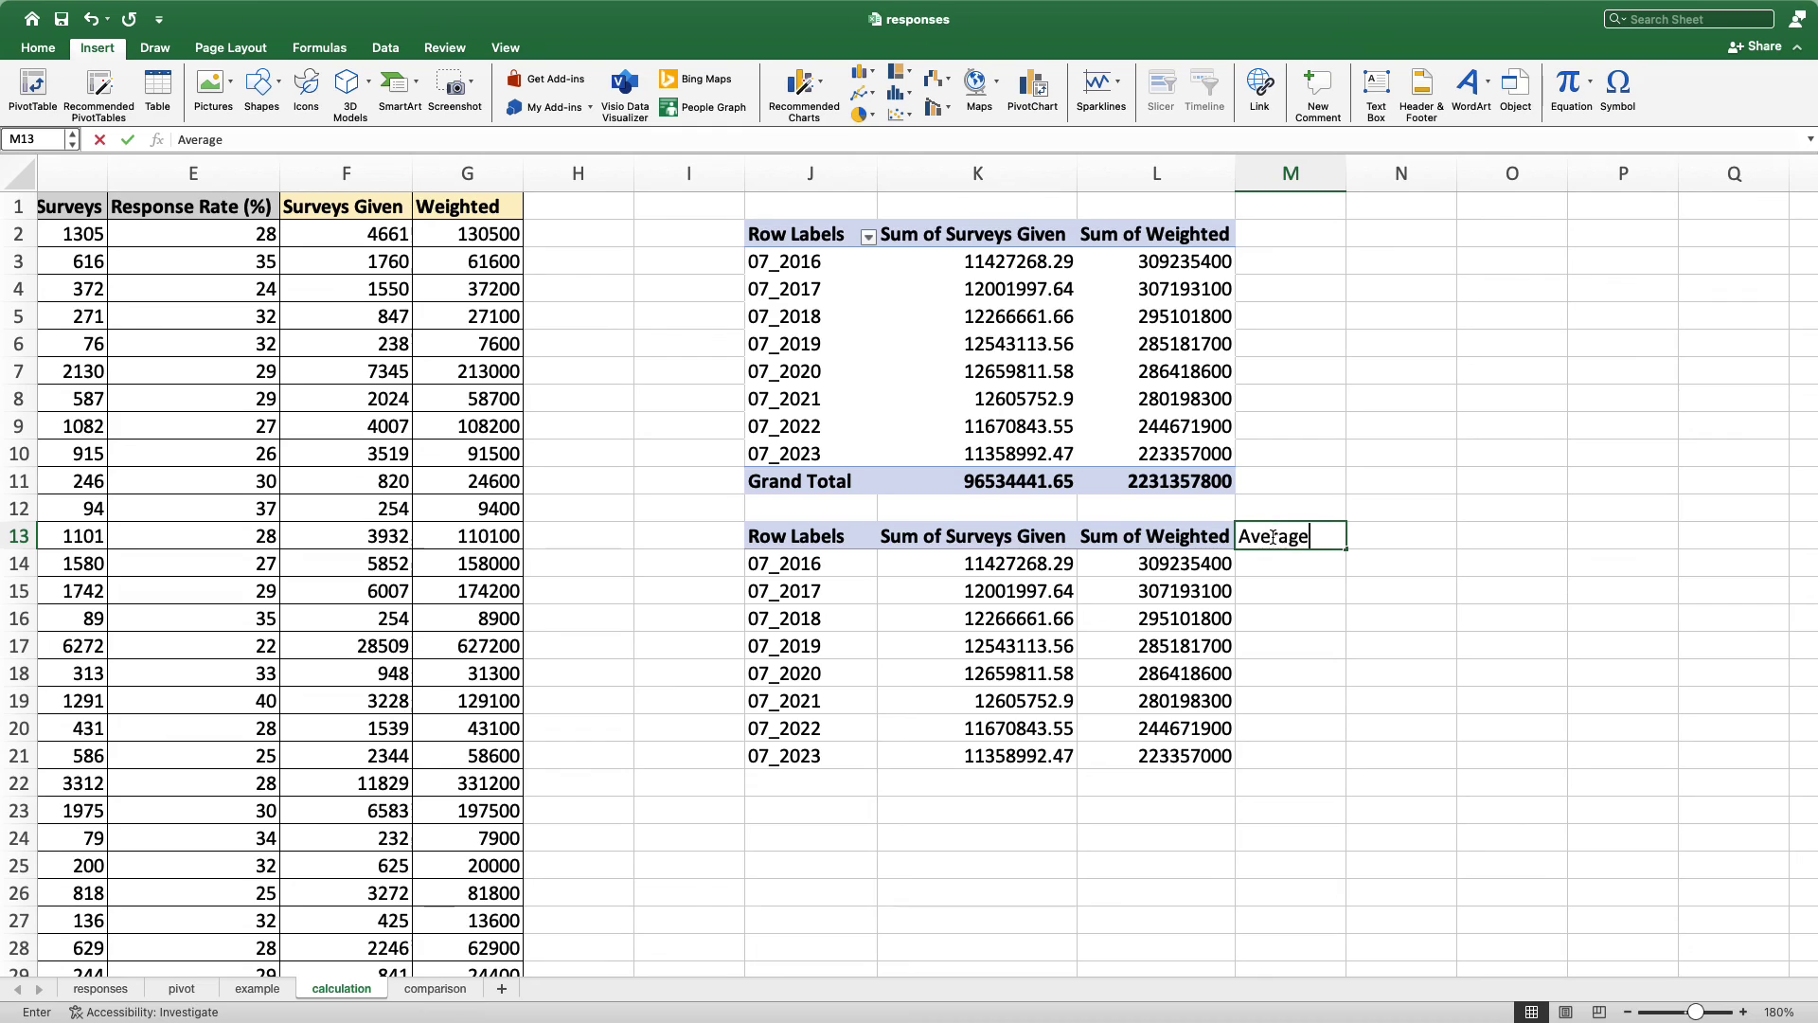
pyautogui.press('Return')
# Calculate the weighted average in M14 with =L14/K14 and fill the formula down to M21
pyautogui.write('=')
pyautogui.press('Left')
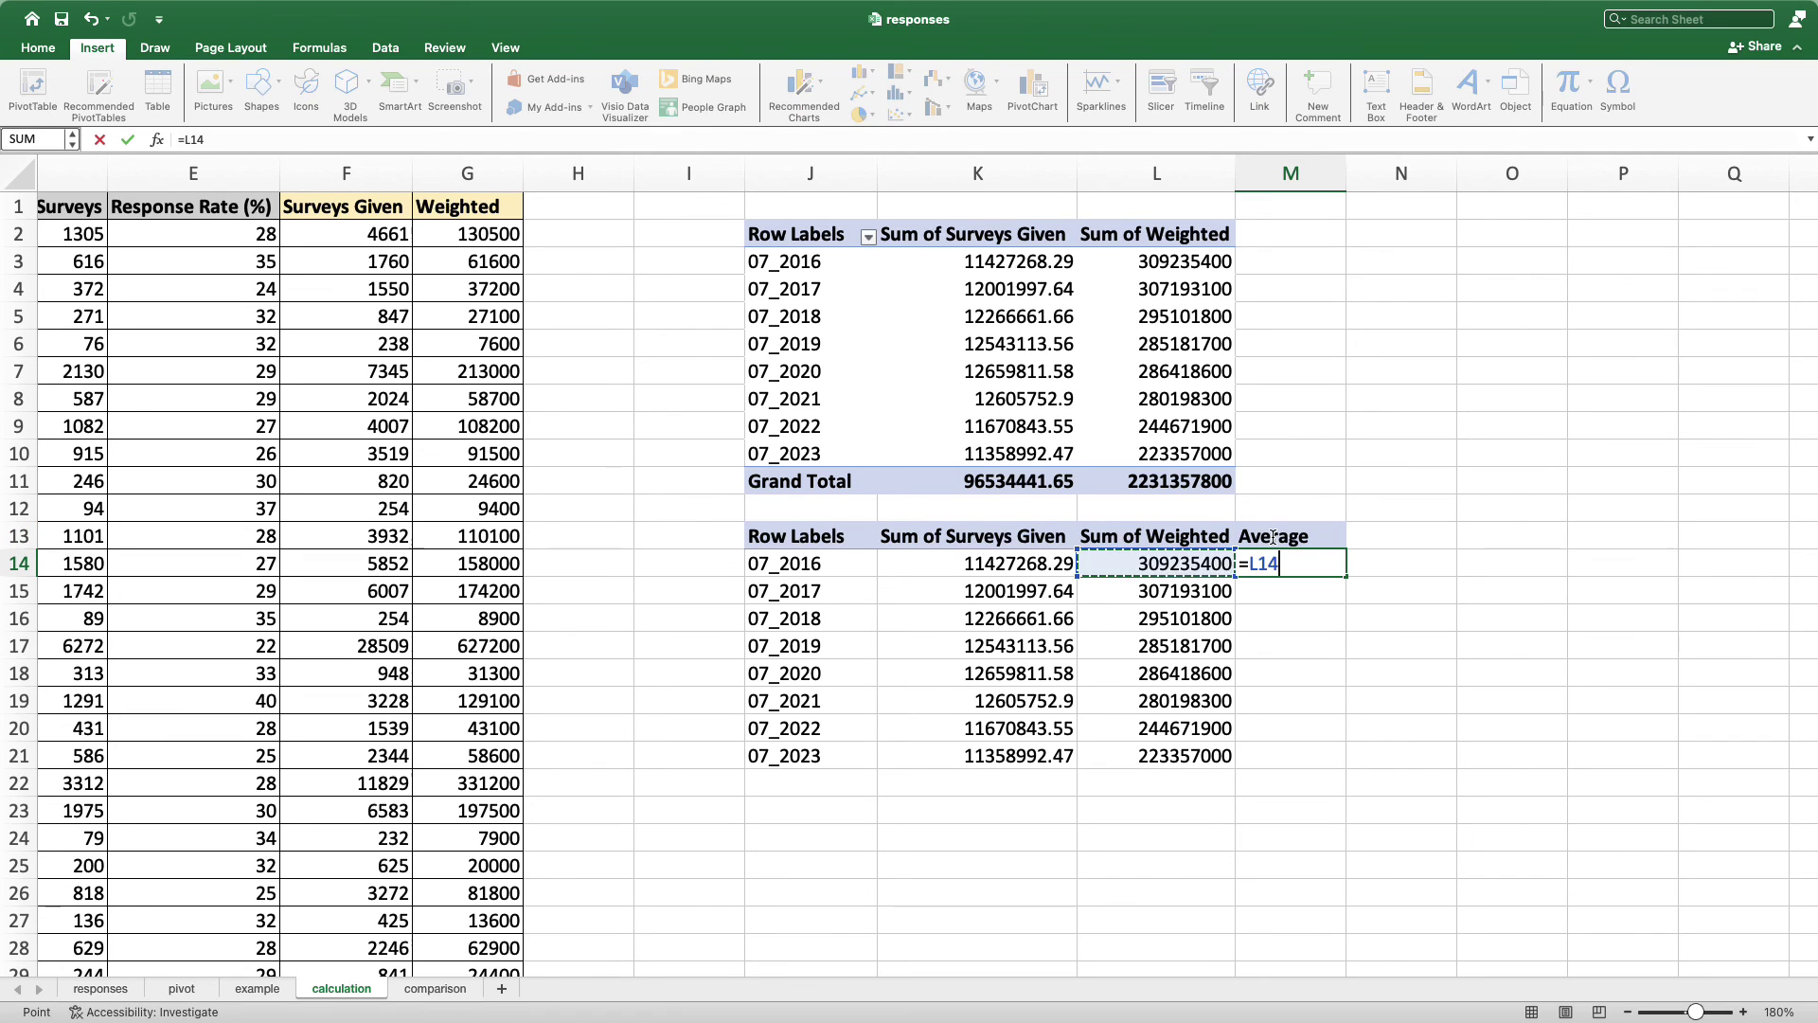
pyautogui.write('/')
pyautogui.press('Left')
pyautogui.press('Left')
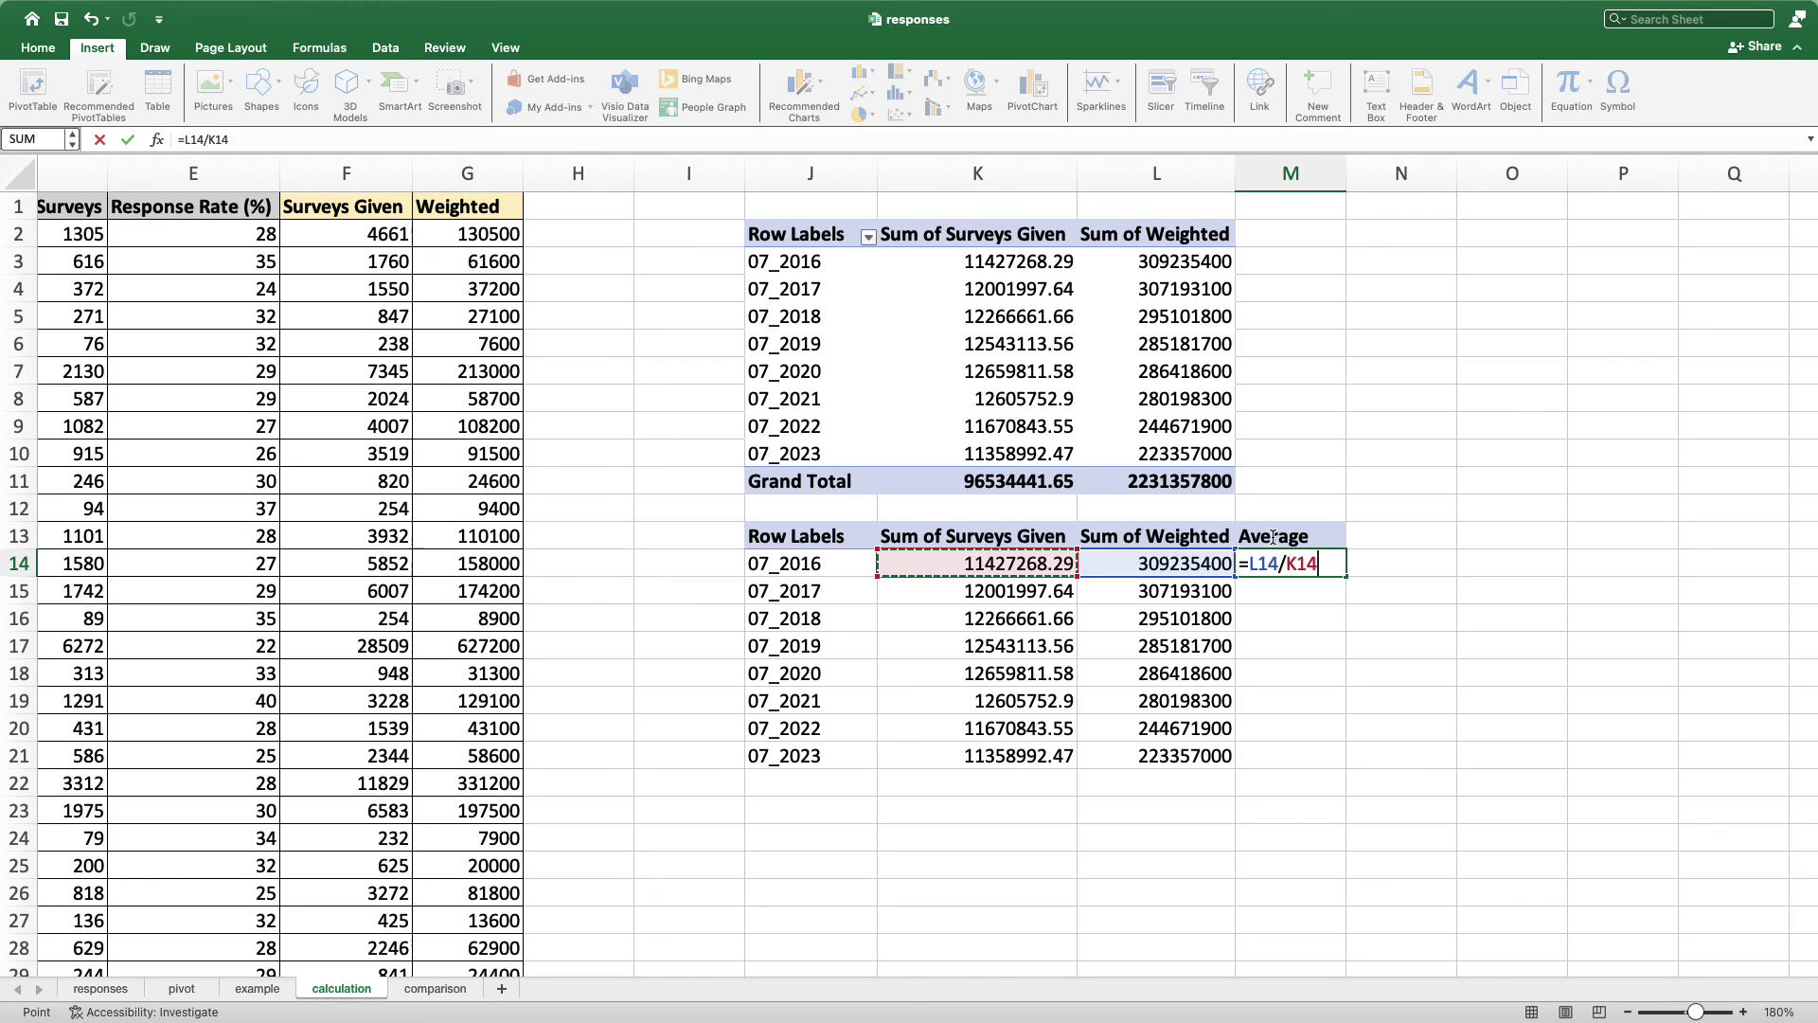
pyautogui.press('Return')
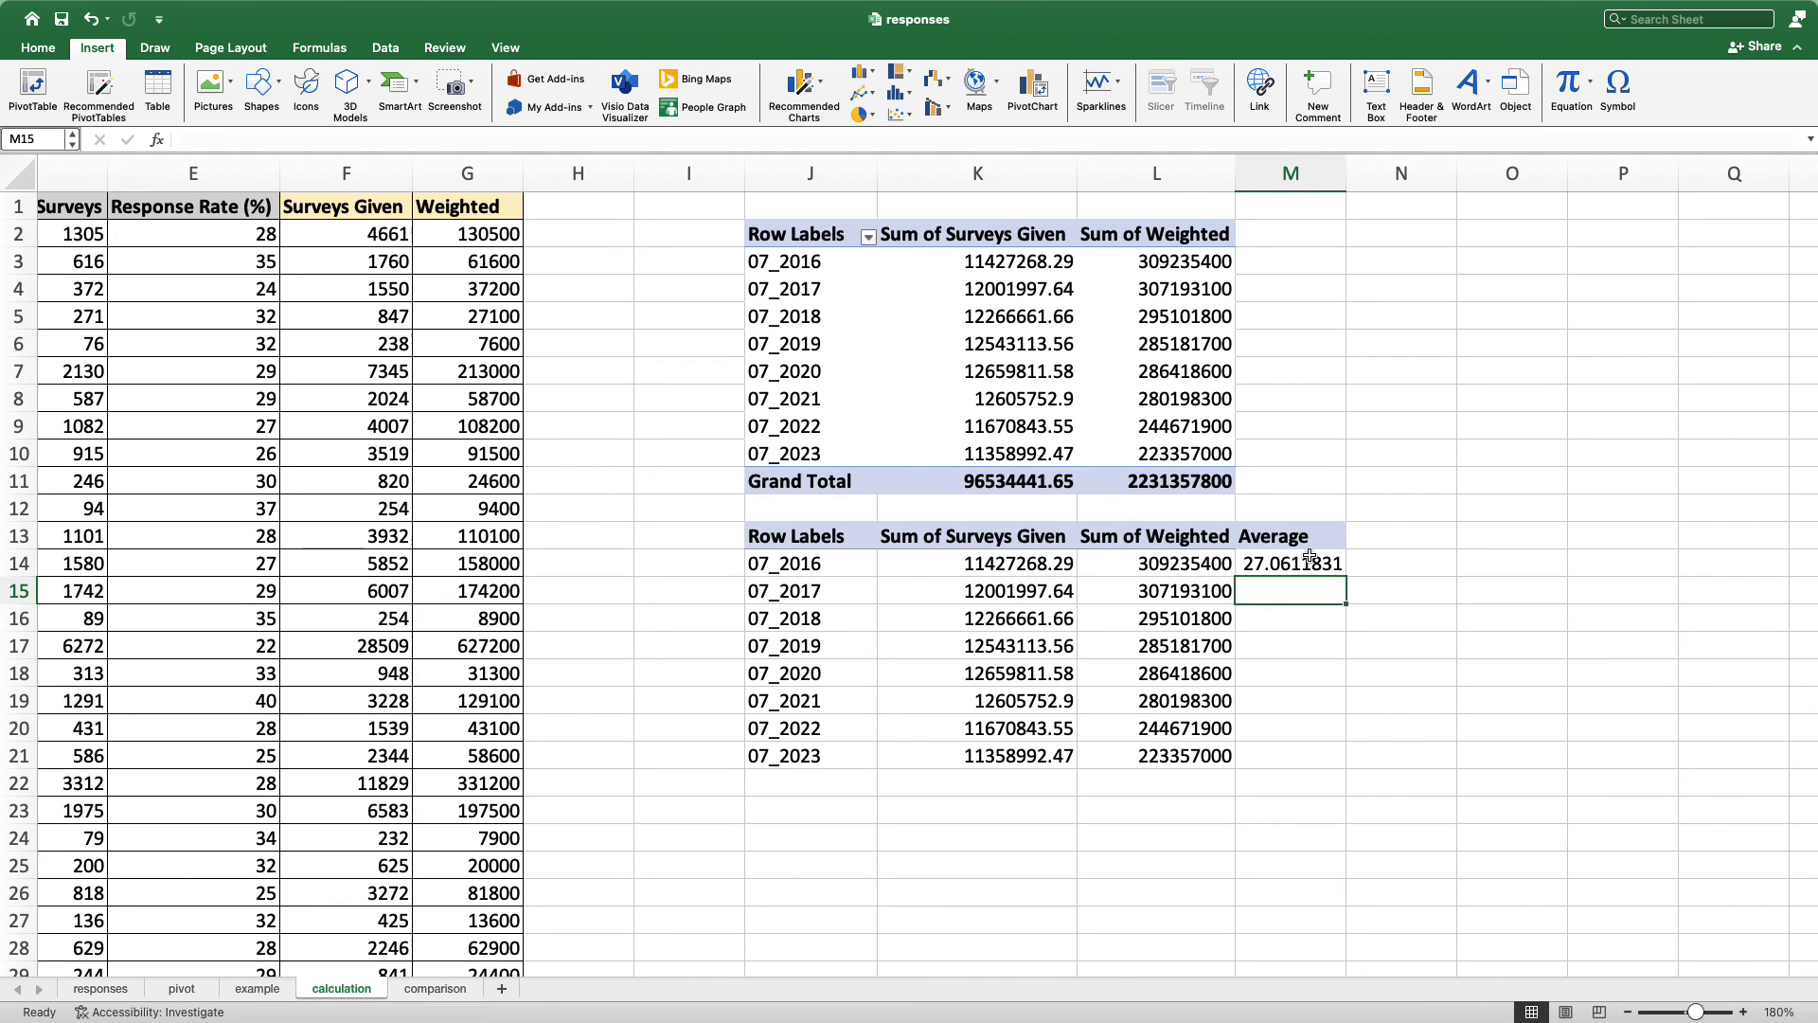
pyautogui.moveTo(1291, 563); pyautogui.dragTo(1296, 753)
pyautogui.hotkey('ctrl', 'd')
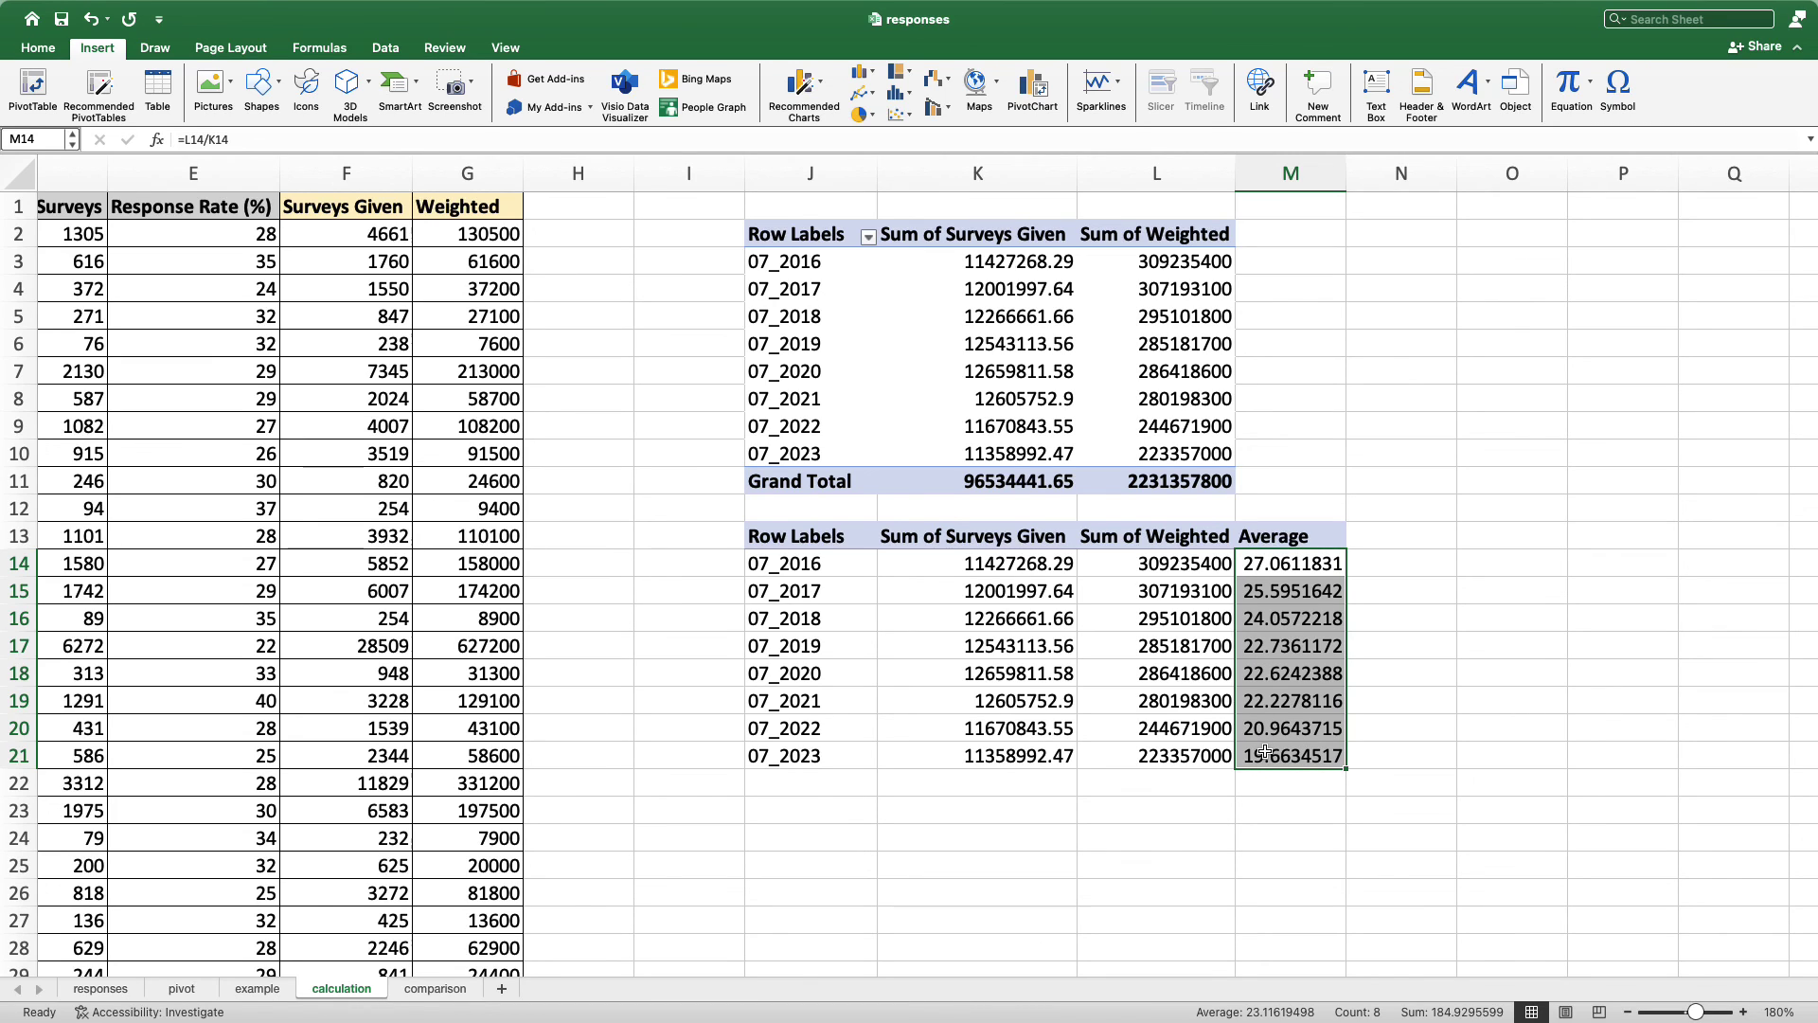
# Compare the weighted and unweighted averages in the comparison sheet's table and chart, and read the key takeaway note beside the chart
pyautogui.press('super+c')
pyautogui.click(444, 990)
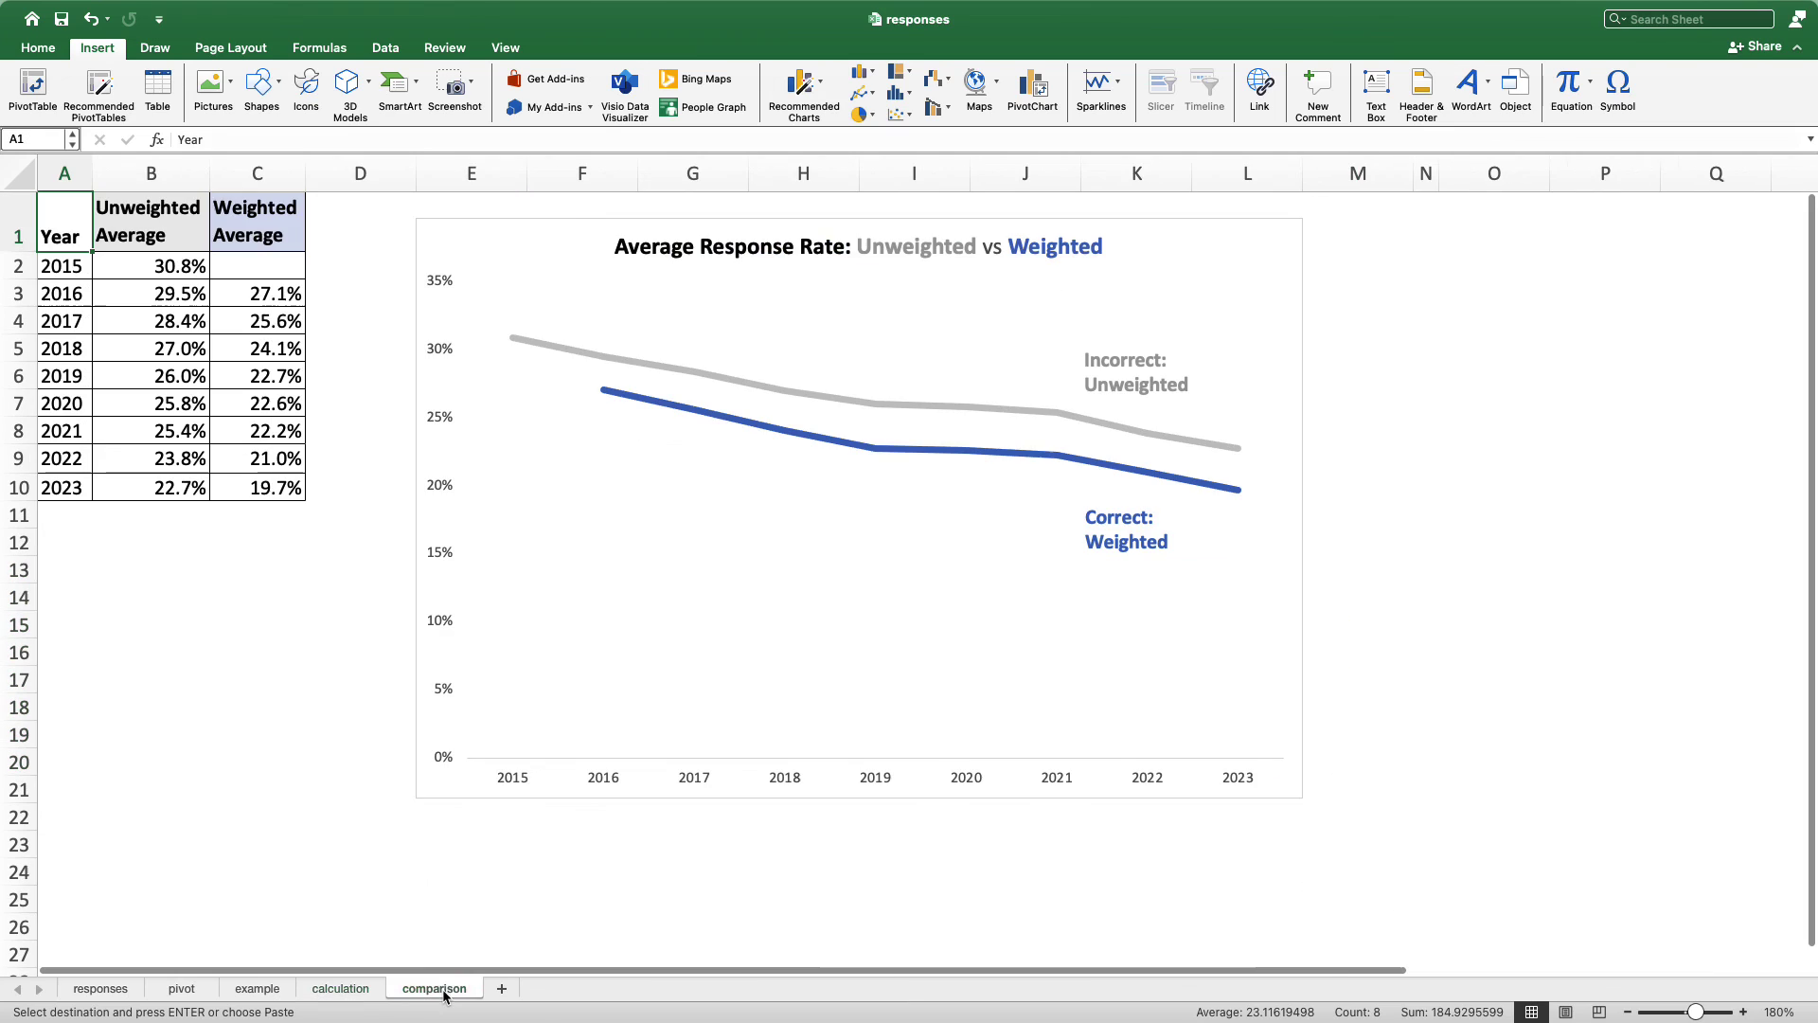
pyautogui.click(231, 286)
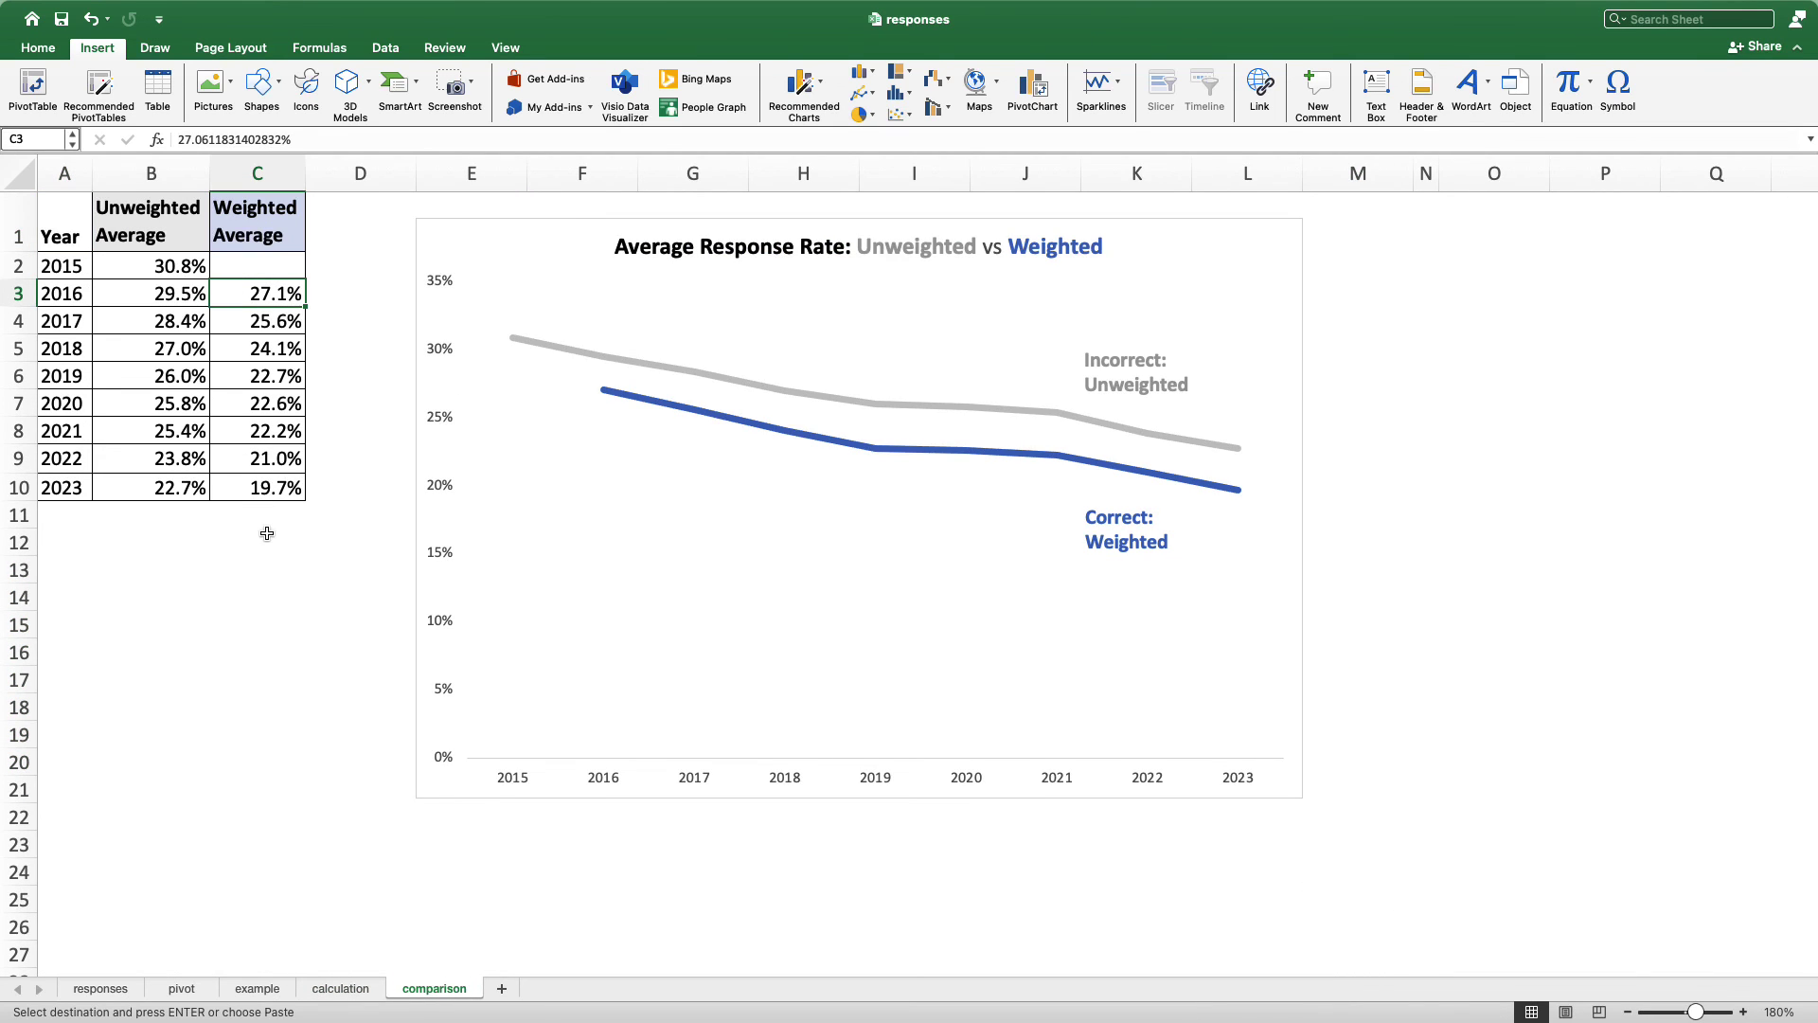
pyautogui.press('super+shift+Down')
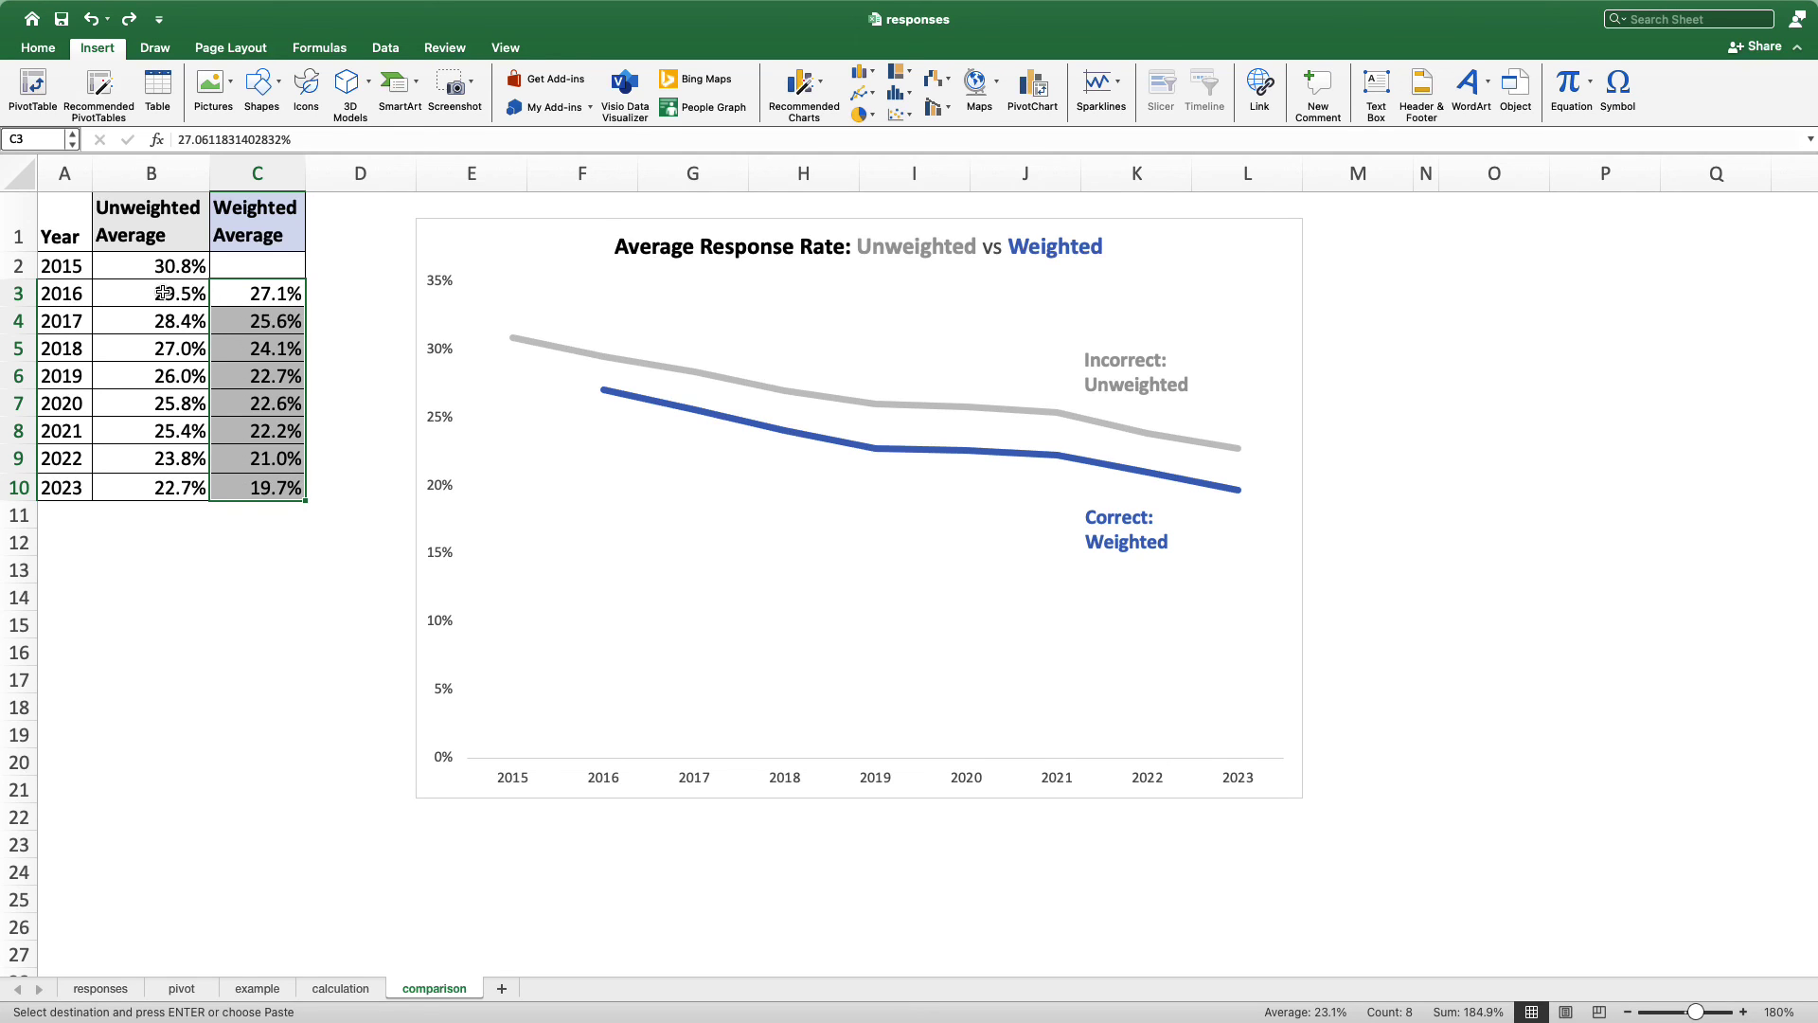
pyautogui.click(154, 487)
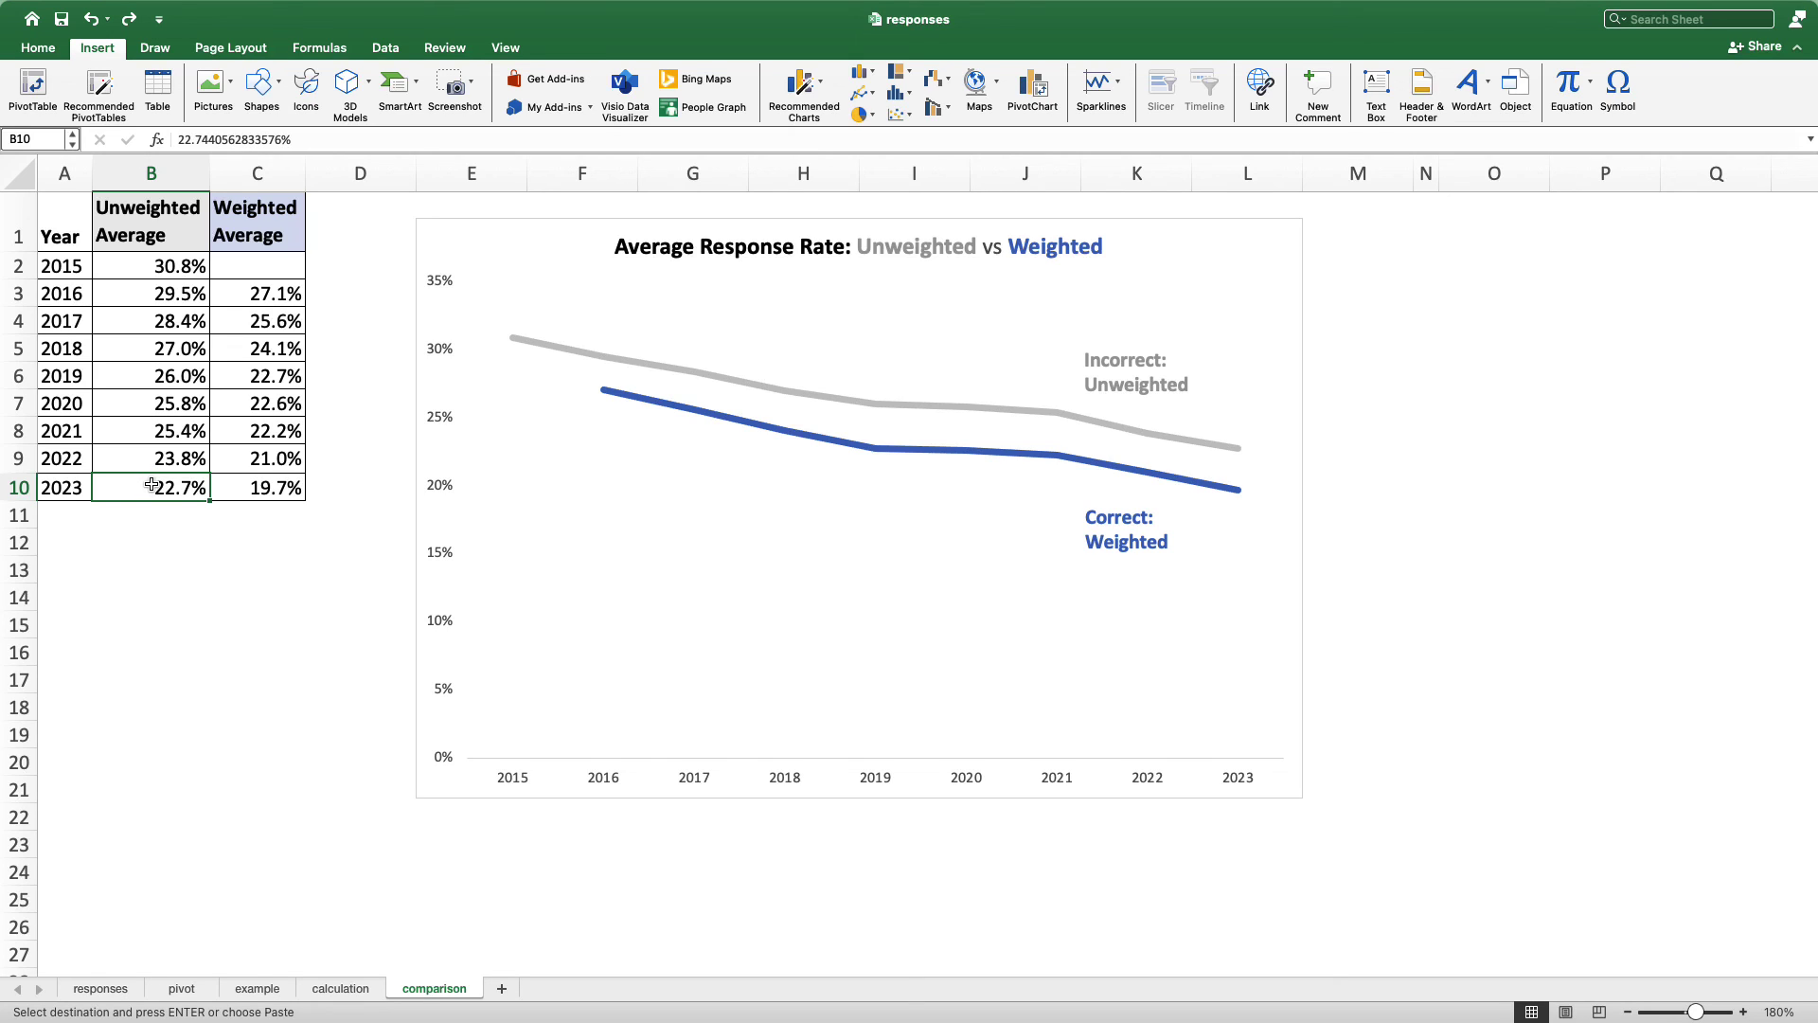
pyautogui.hotkey('ctrl', 'Home')
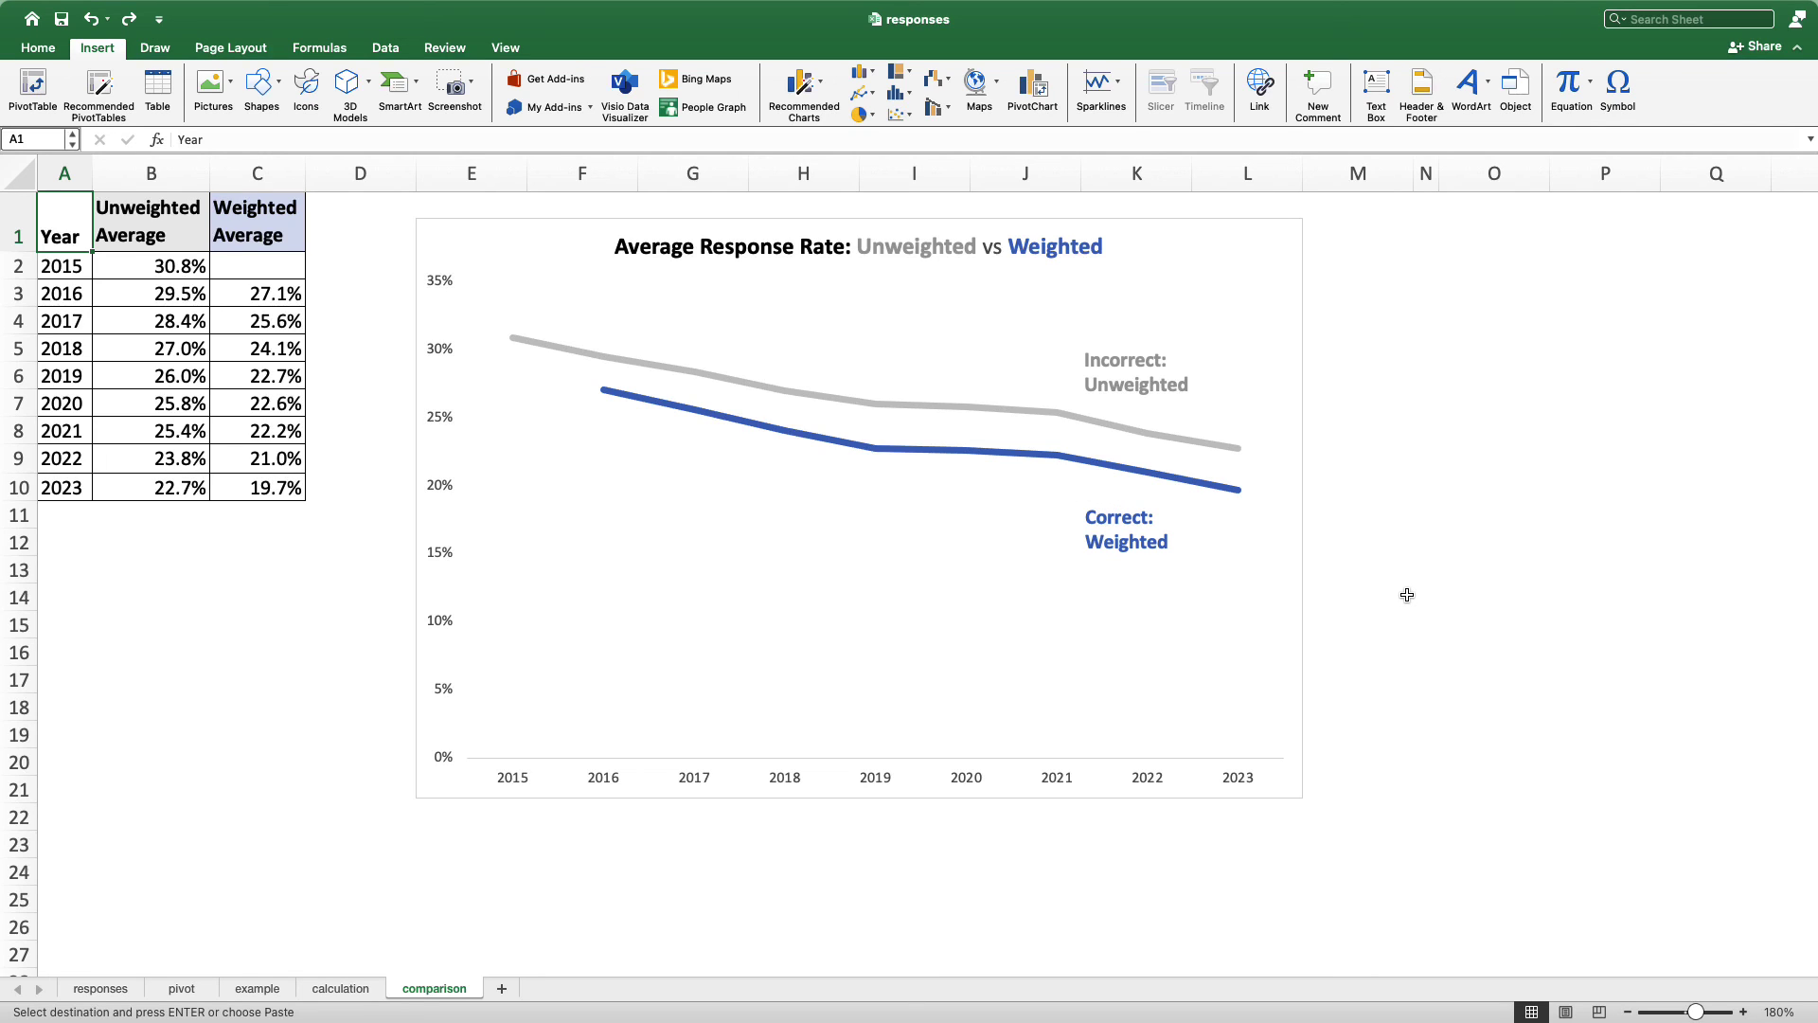
pyautogui.press('super+v')
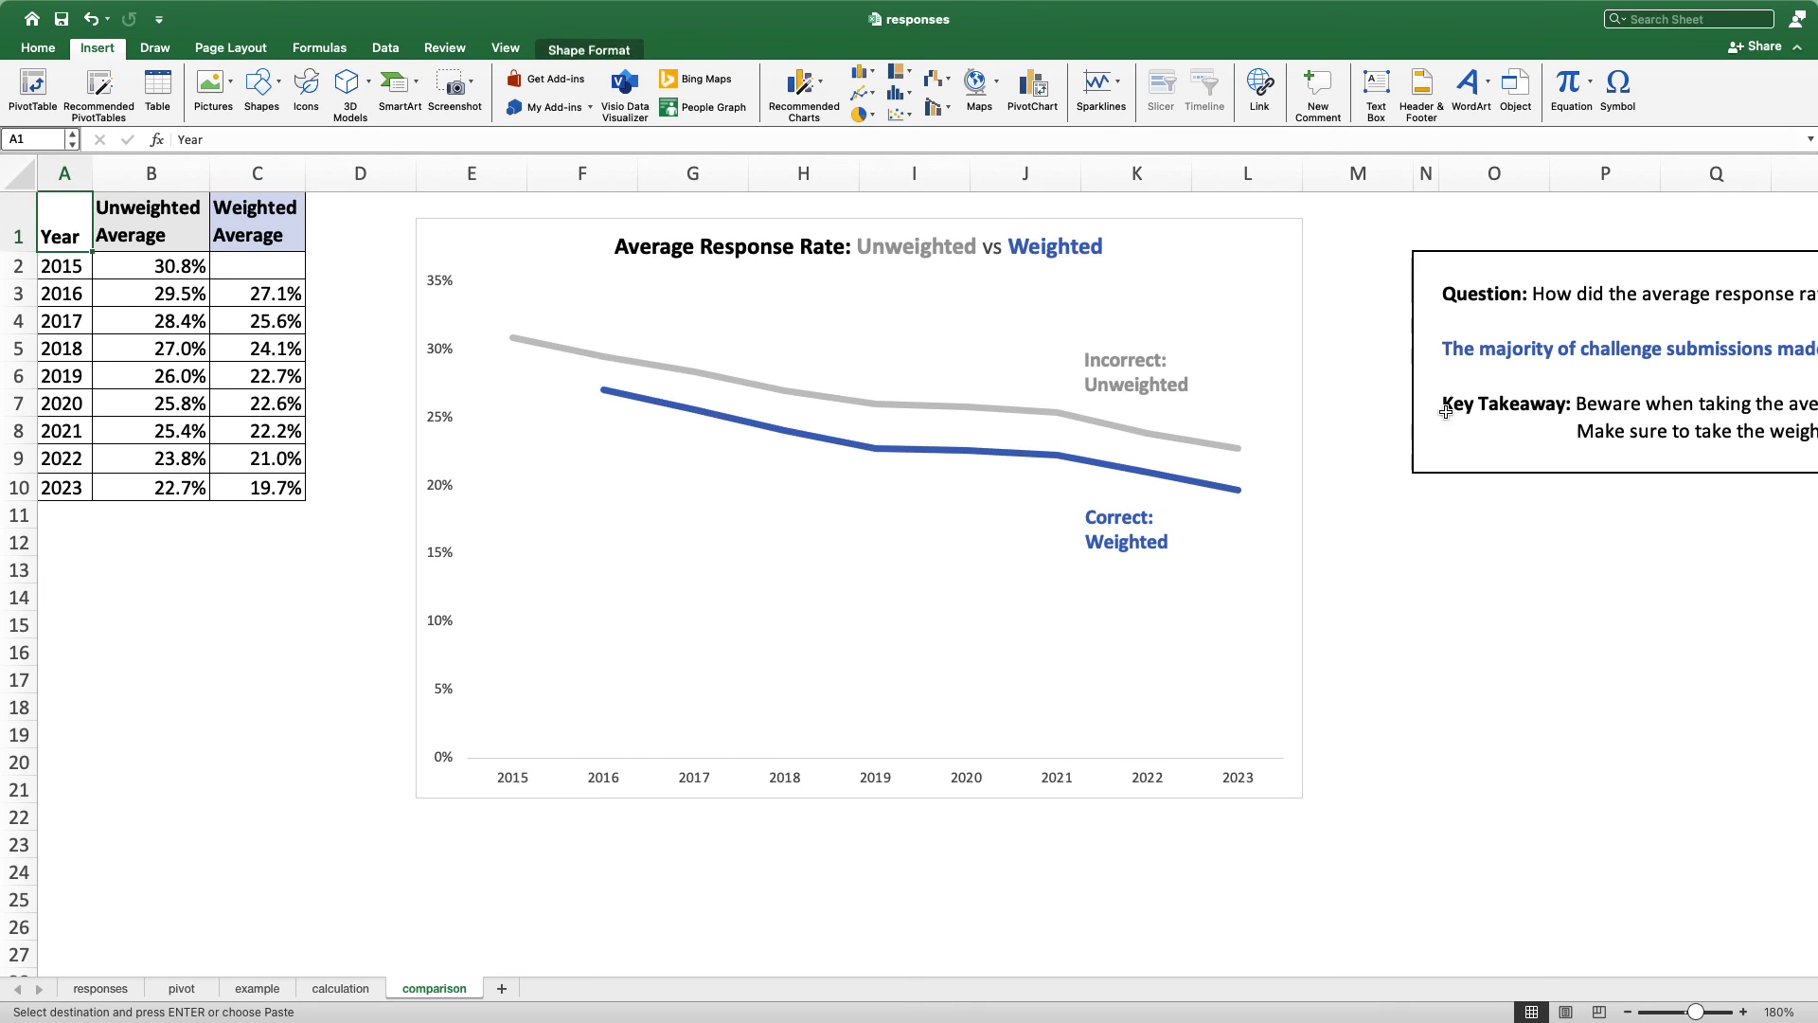
pyautogui.press('Escape')
pyautogui.hscroll(5, 1538, 661)
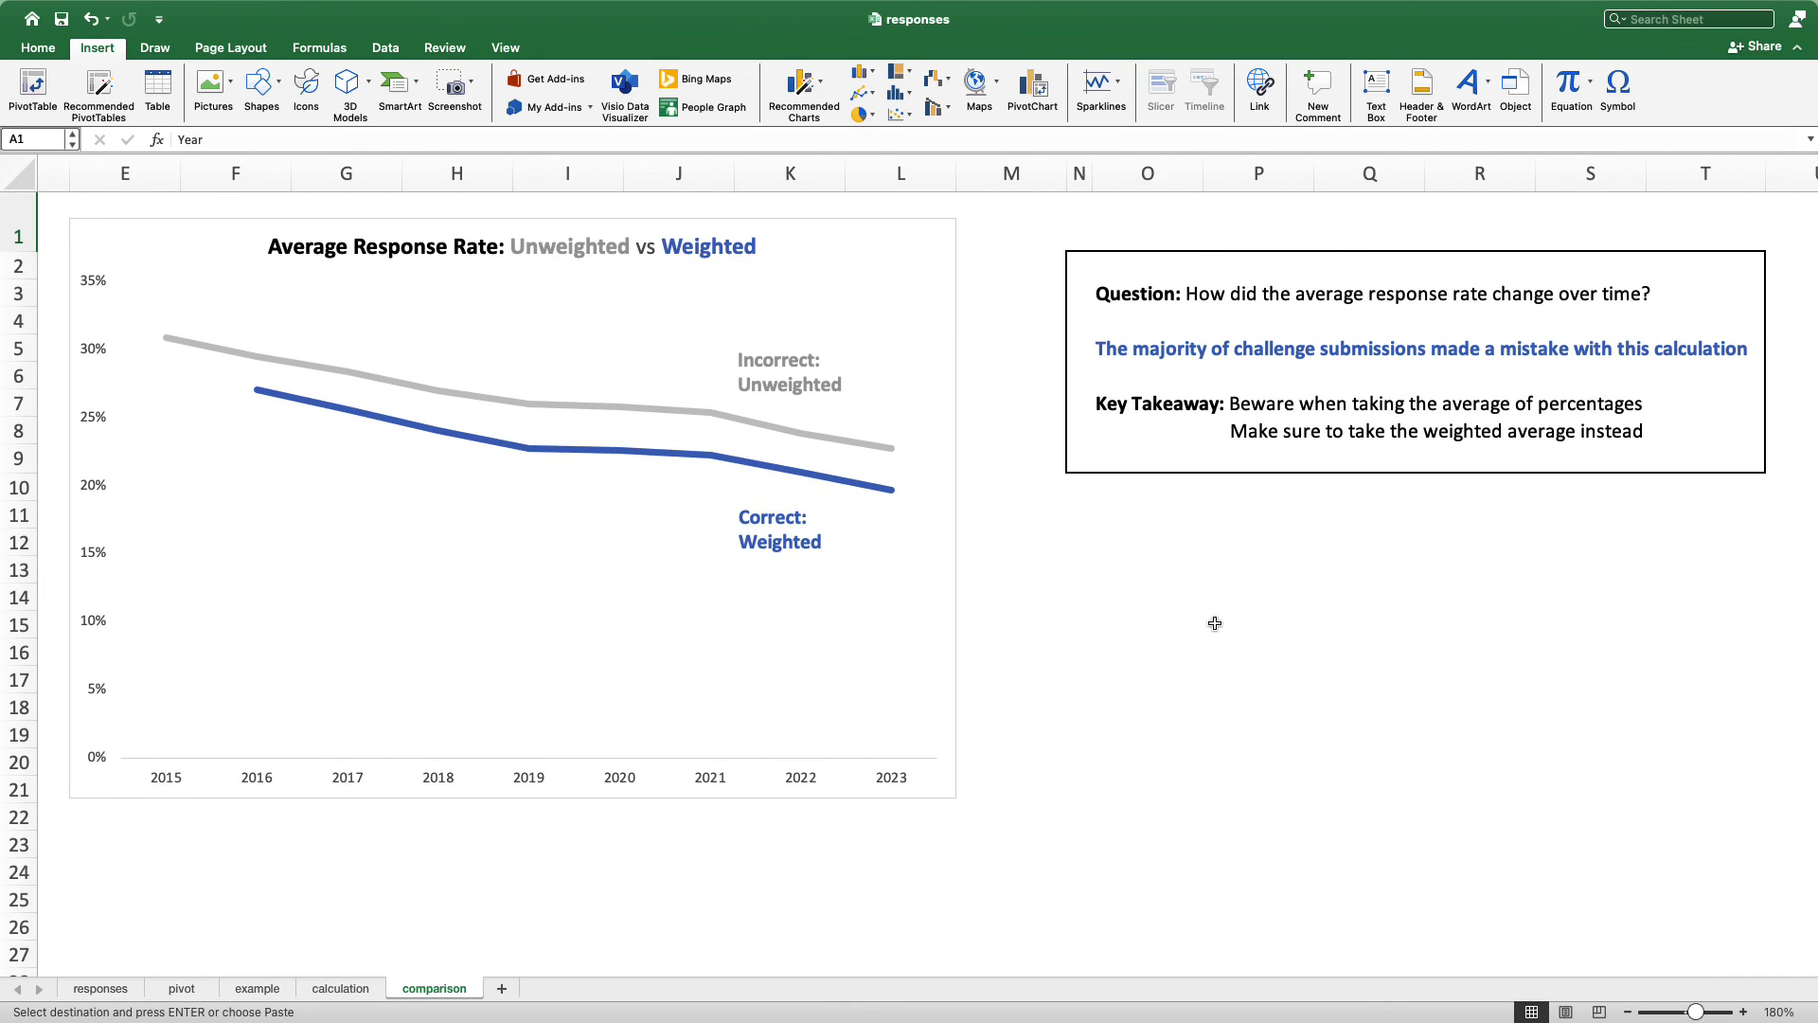